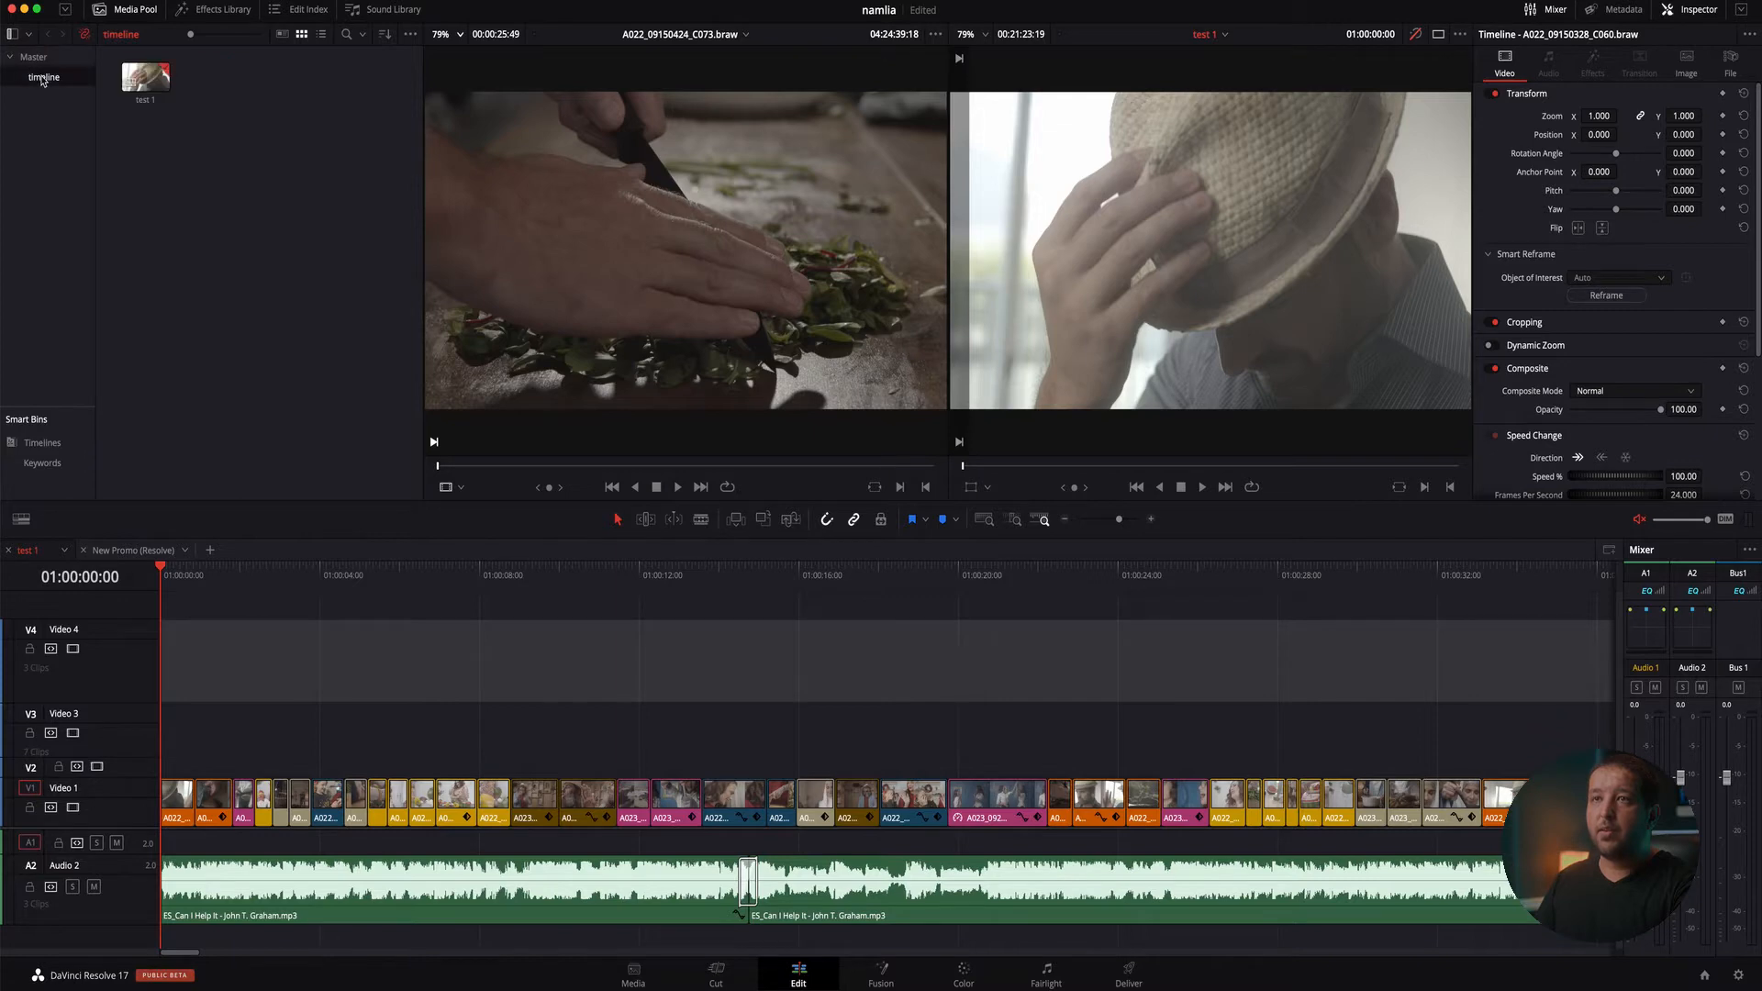
Show the clips of the Master bin and collapse the bin list beside them
{"action": "left_click", "coordinate": [32, 58]}
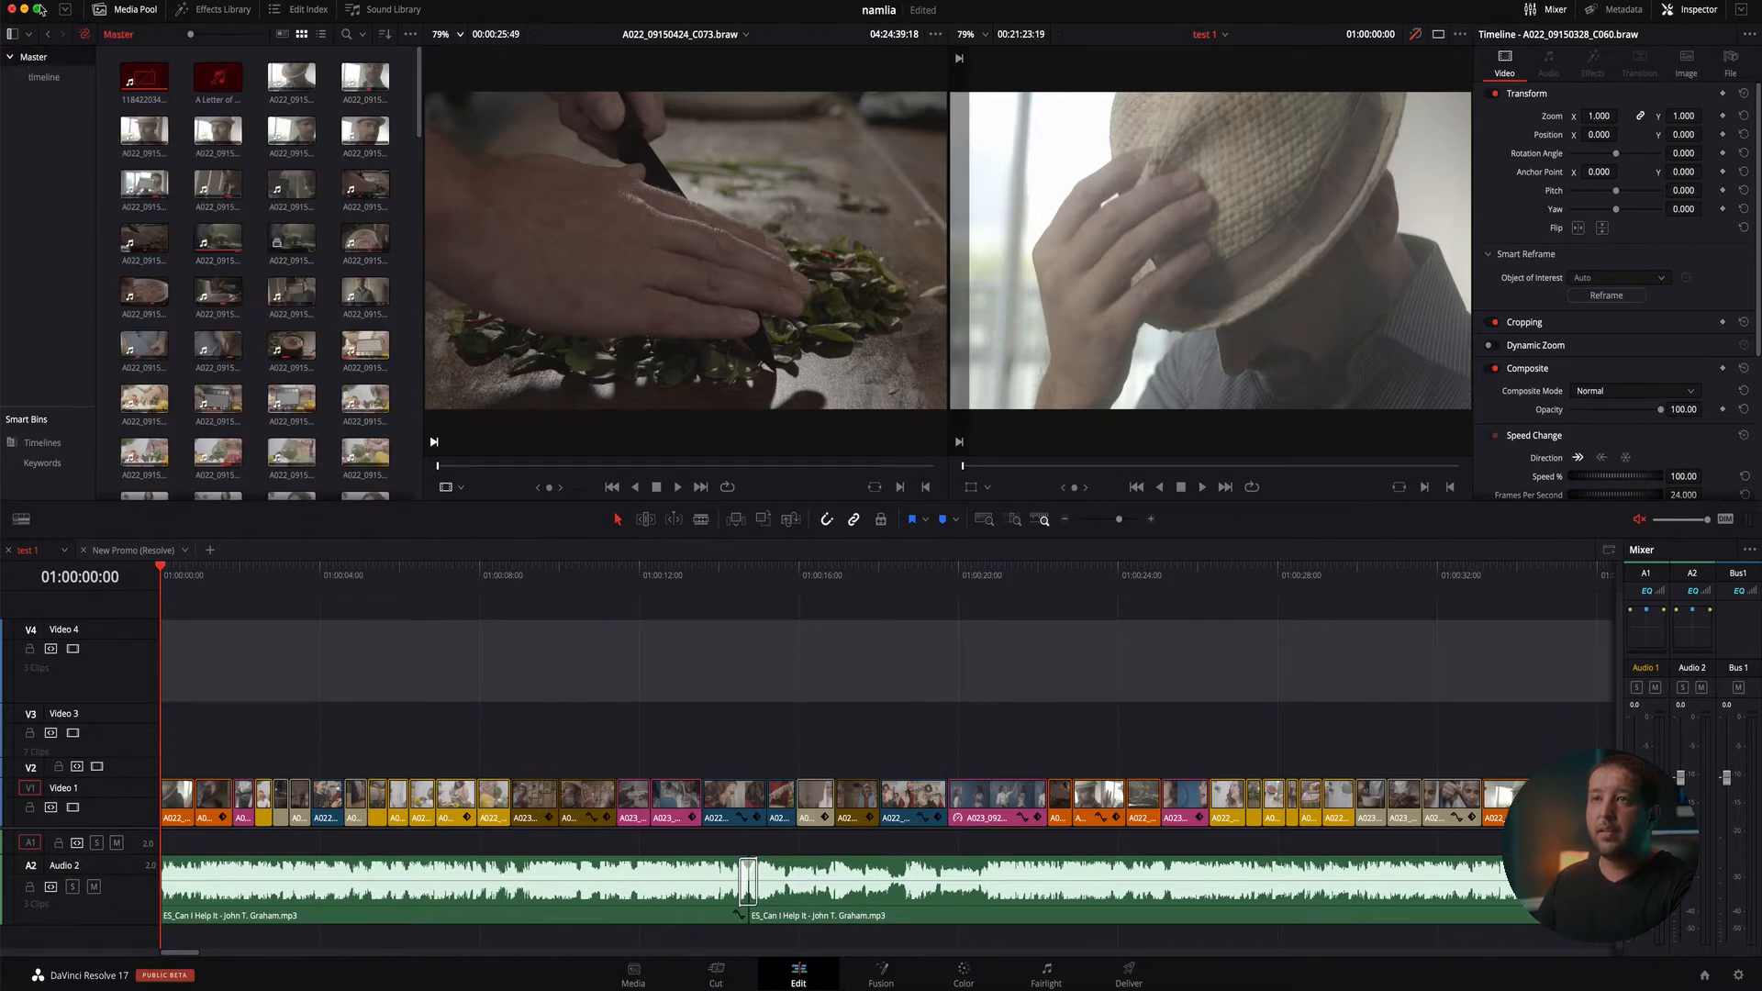
{"action": "left_click", "coordinate": [12, 35]}
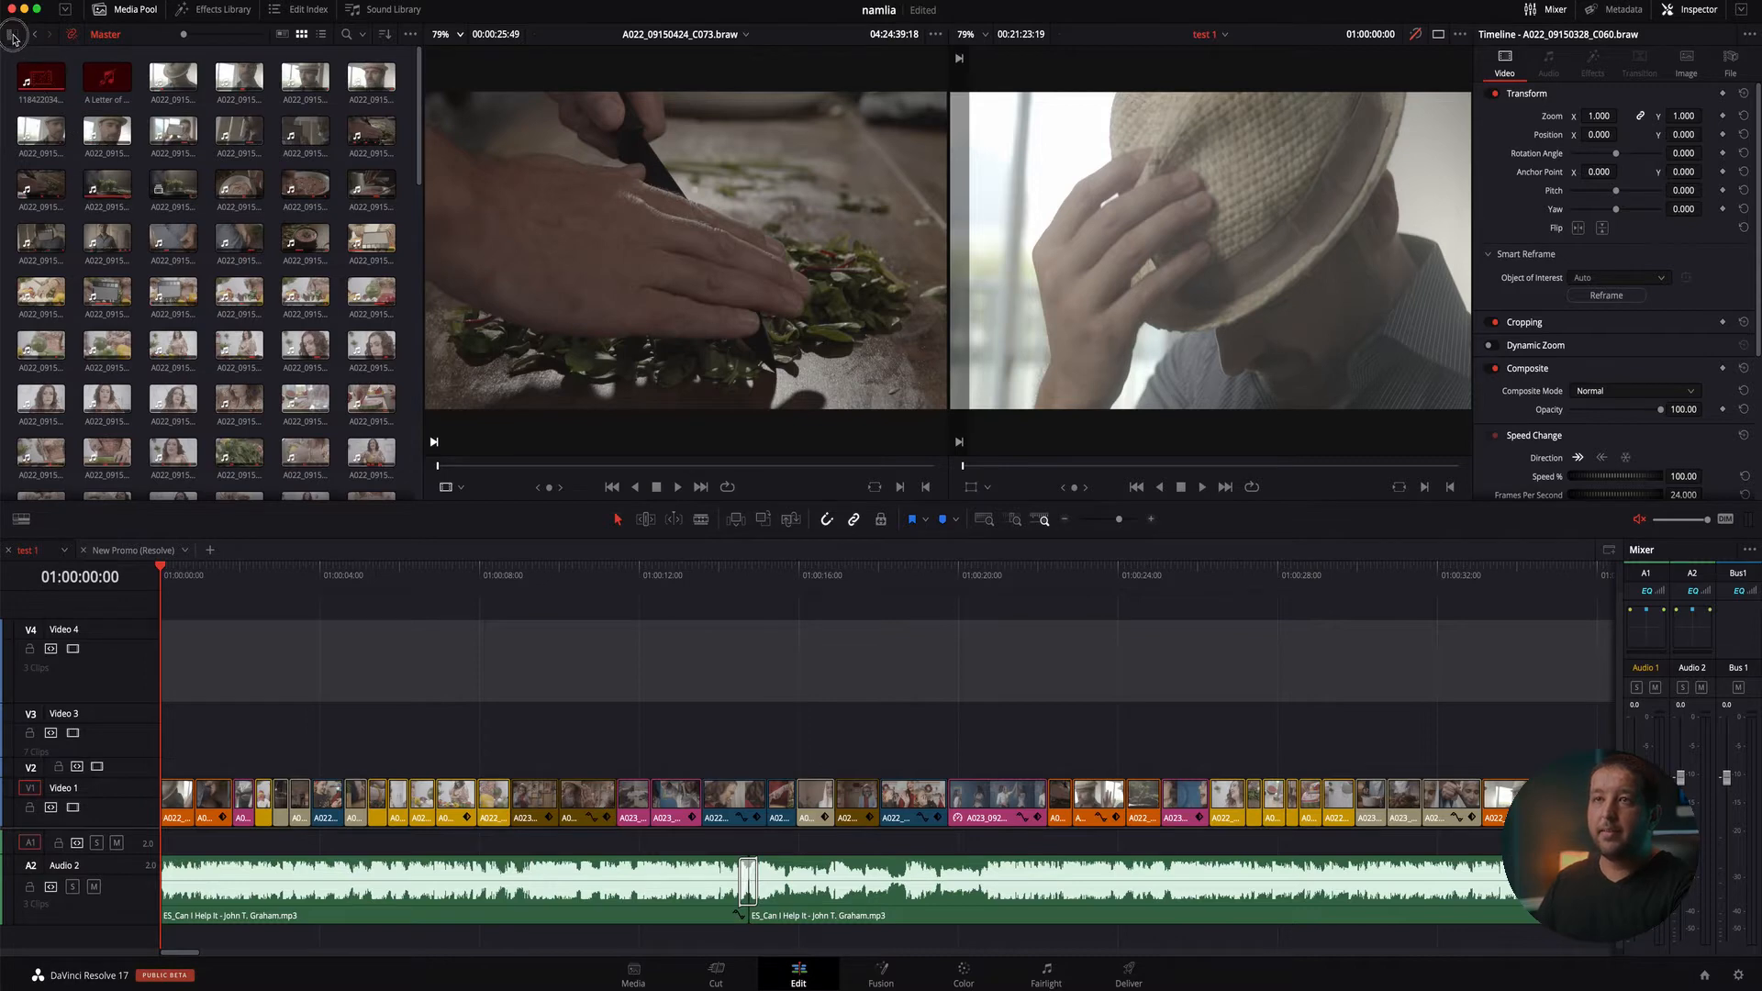
{"action": "left_click", "coordinate": [12, 35]}
{"action": "left_click", "coordinate": [12, 35]}
Expand the media pool to full height and return it to its shorter height
{"action": "left_click", "coordinate": [65, 11]}
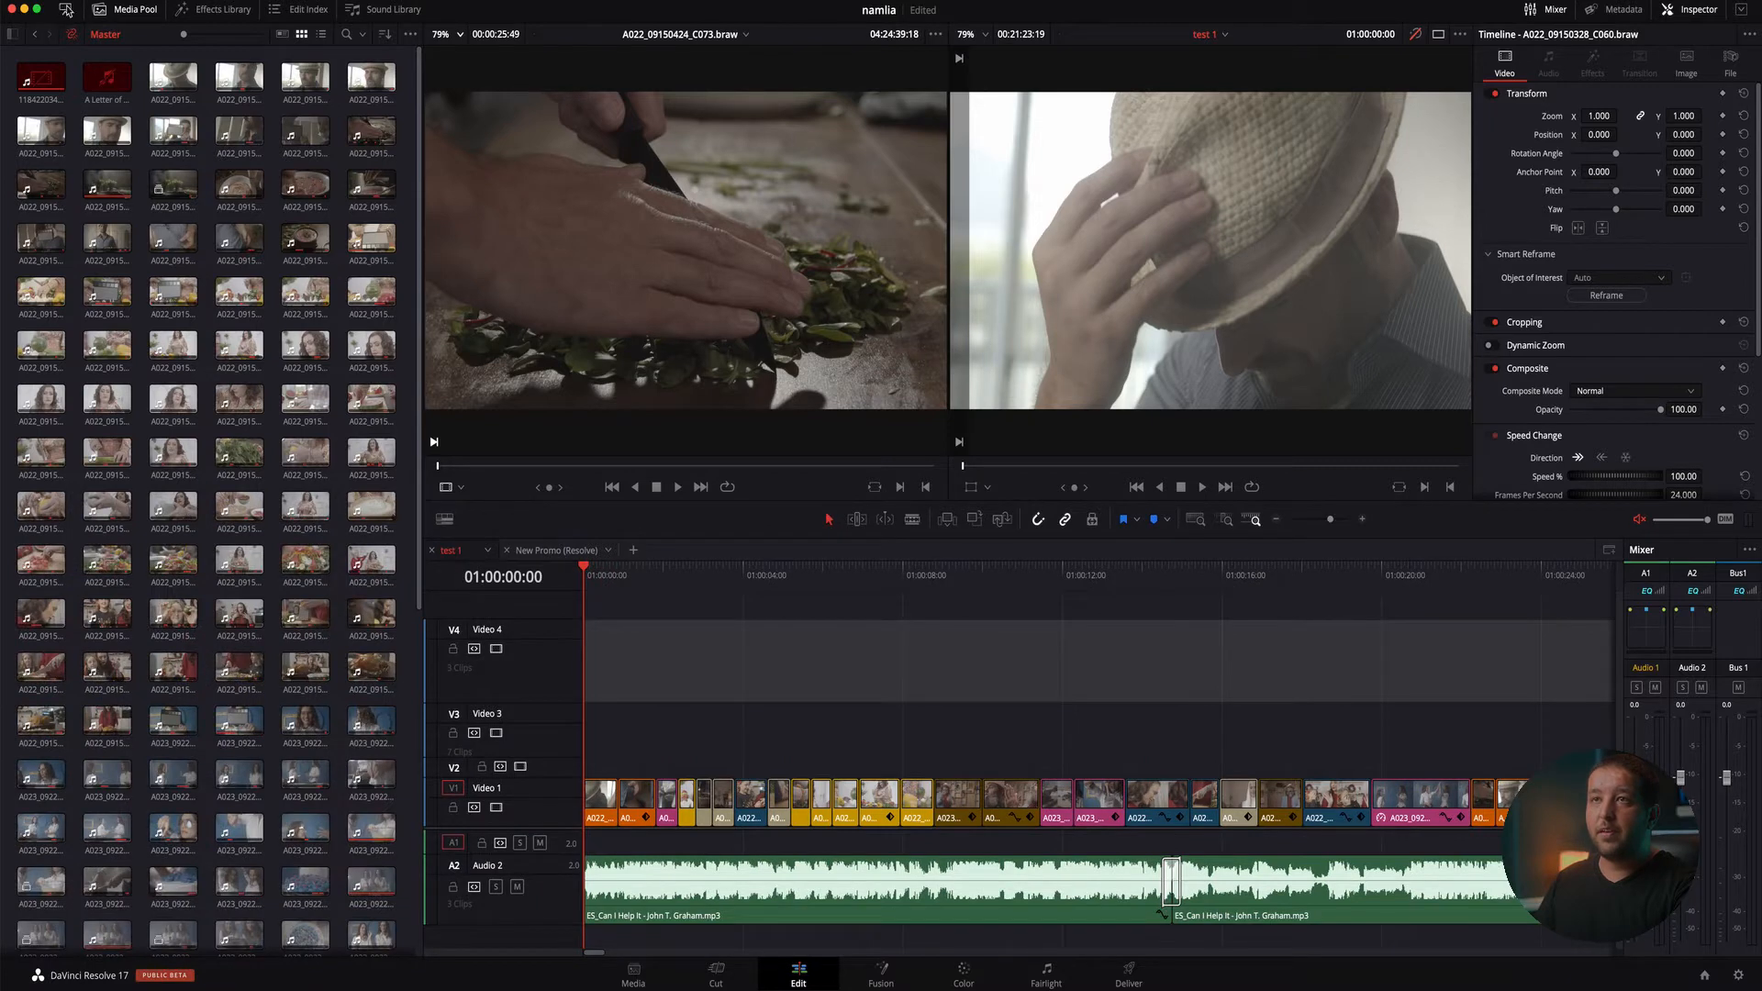
{"action": "left_click", "coordinate": [64, 11]}
{"action": "left_click", "coordinate": [65, 11]}
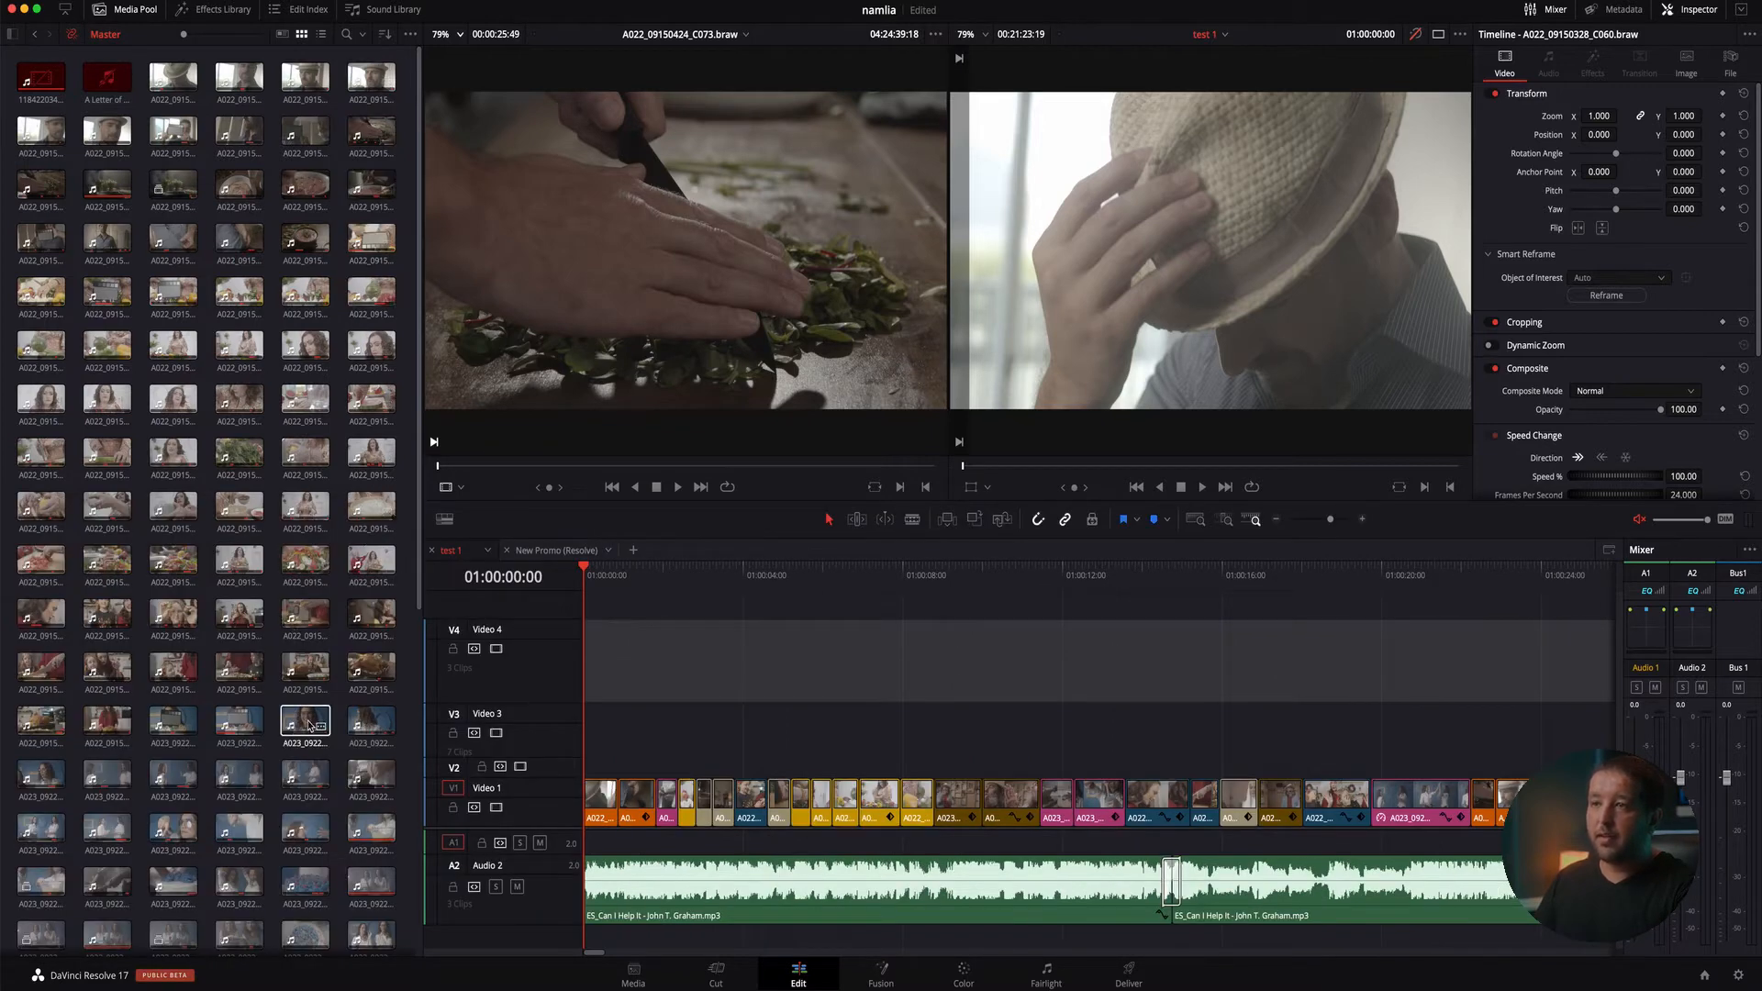
{"action": "left_click", "coordinate": [65, 11]}
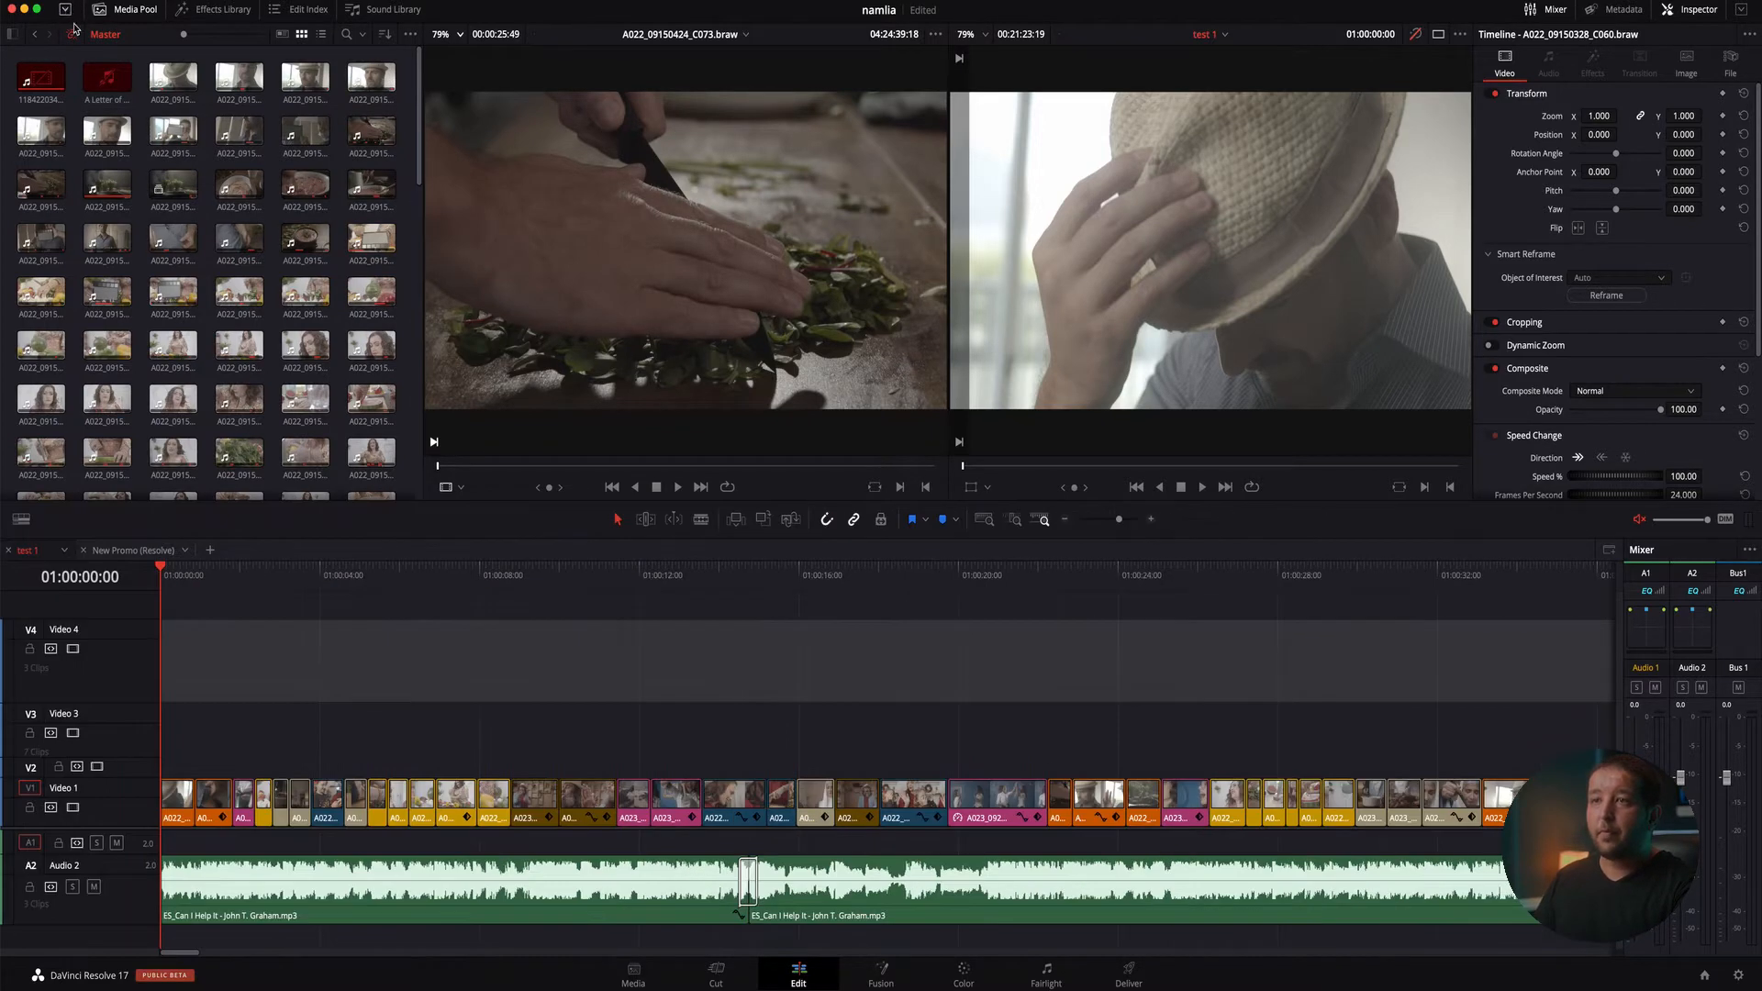
Browse the titles, generators and video transitions in the Effects Library, preview title presets, and hide and restore the category list
{"action": "left_click", "coordinate": [225, 11]}
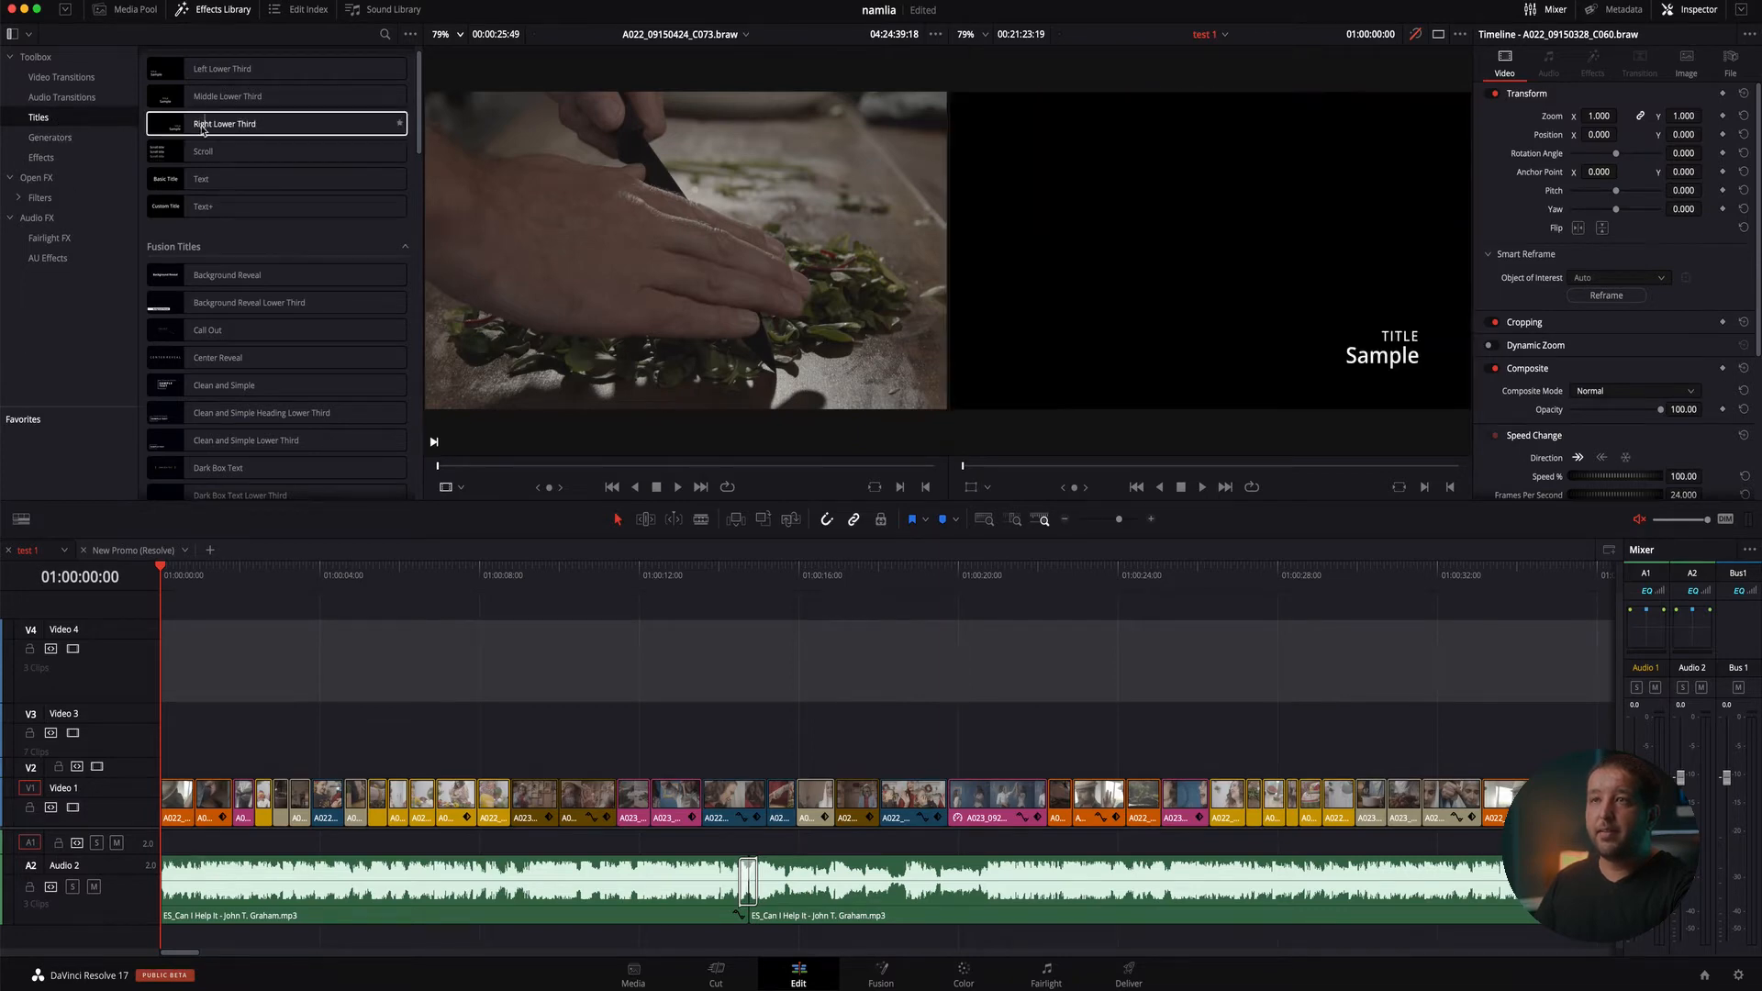
{"action": "left_click", "coordinate": [189, 153]}
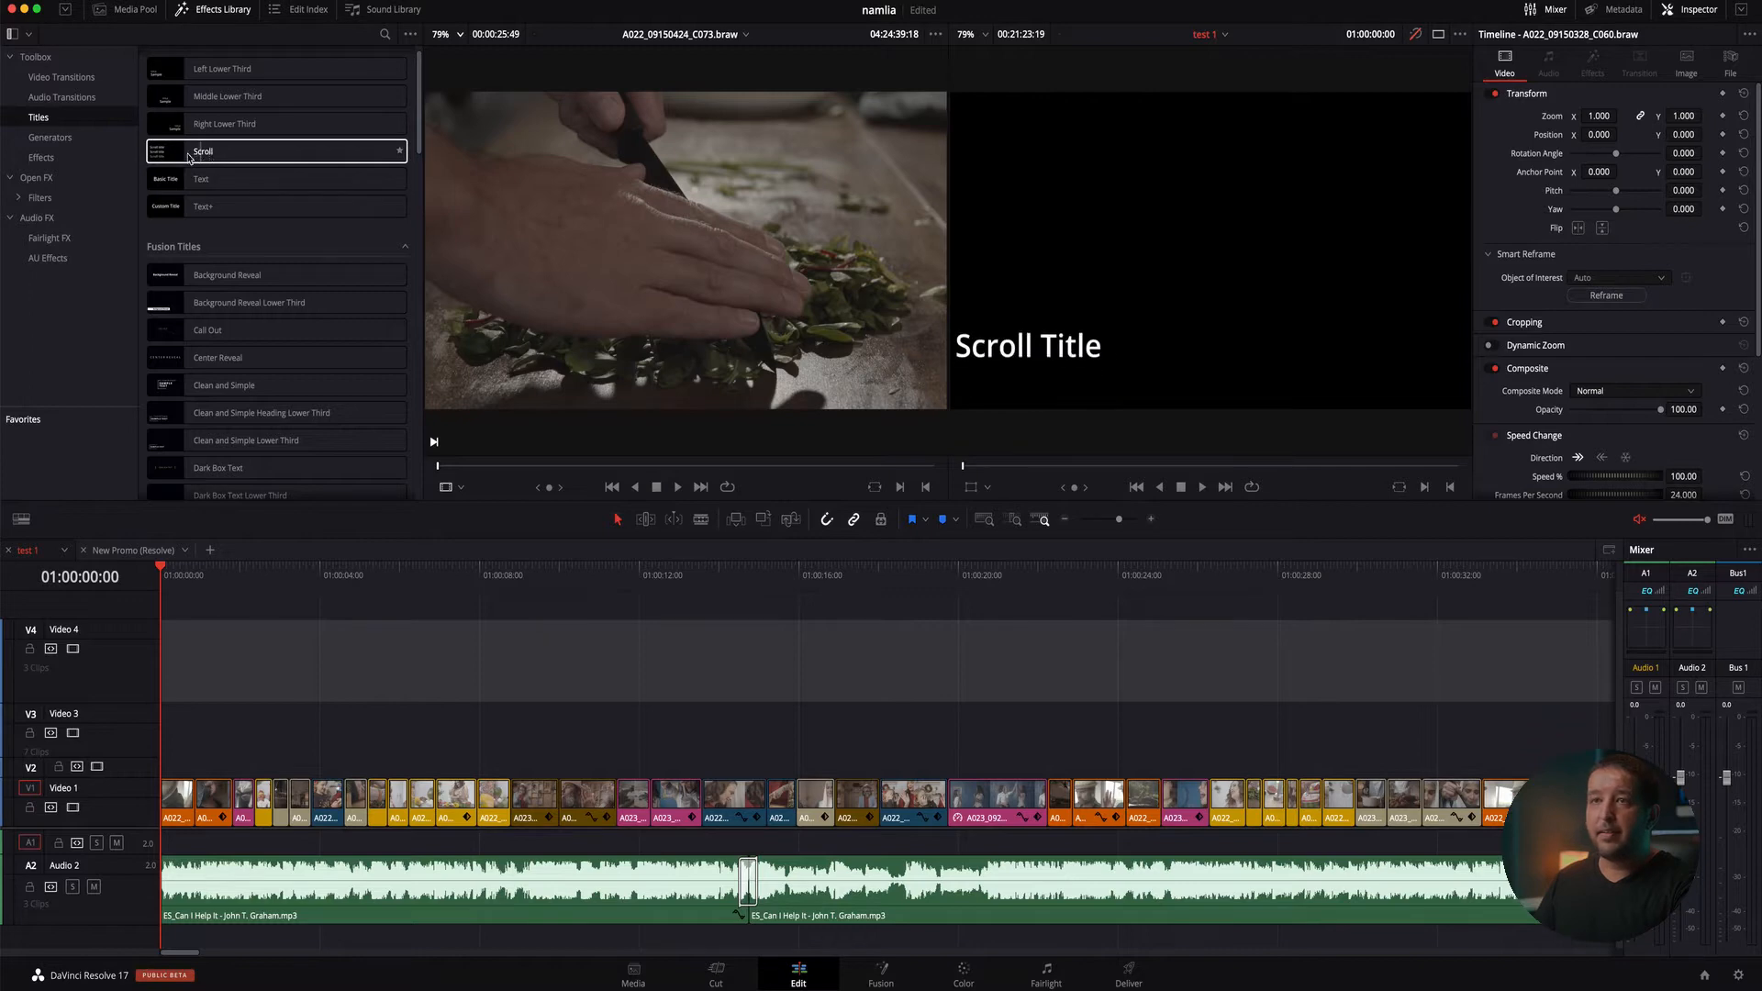
{"action": "left_click", "coordinate": [50, 140]}
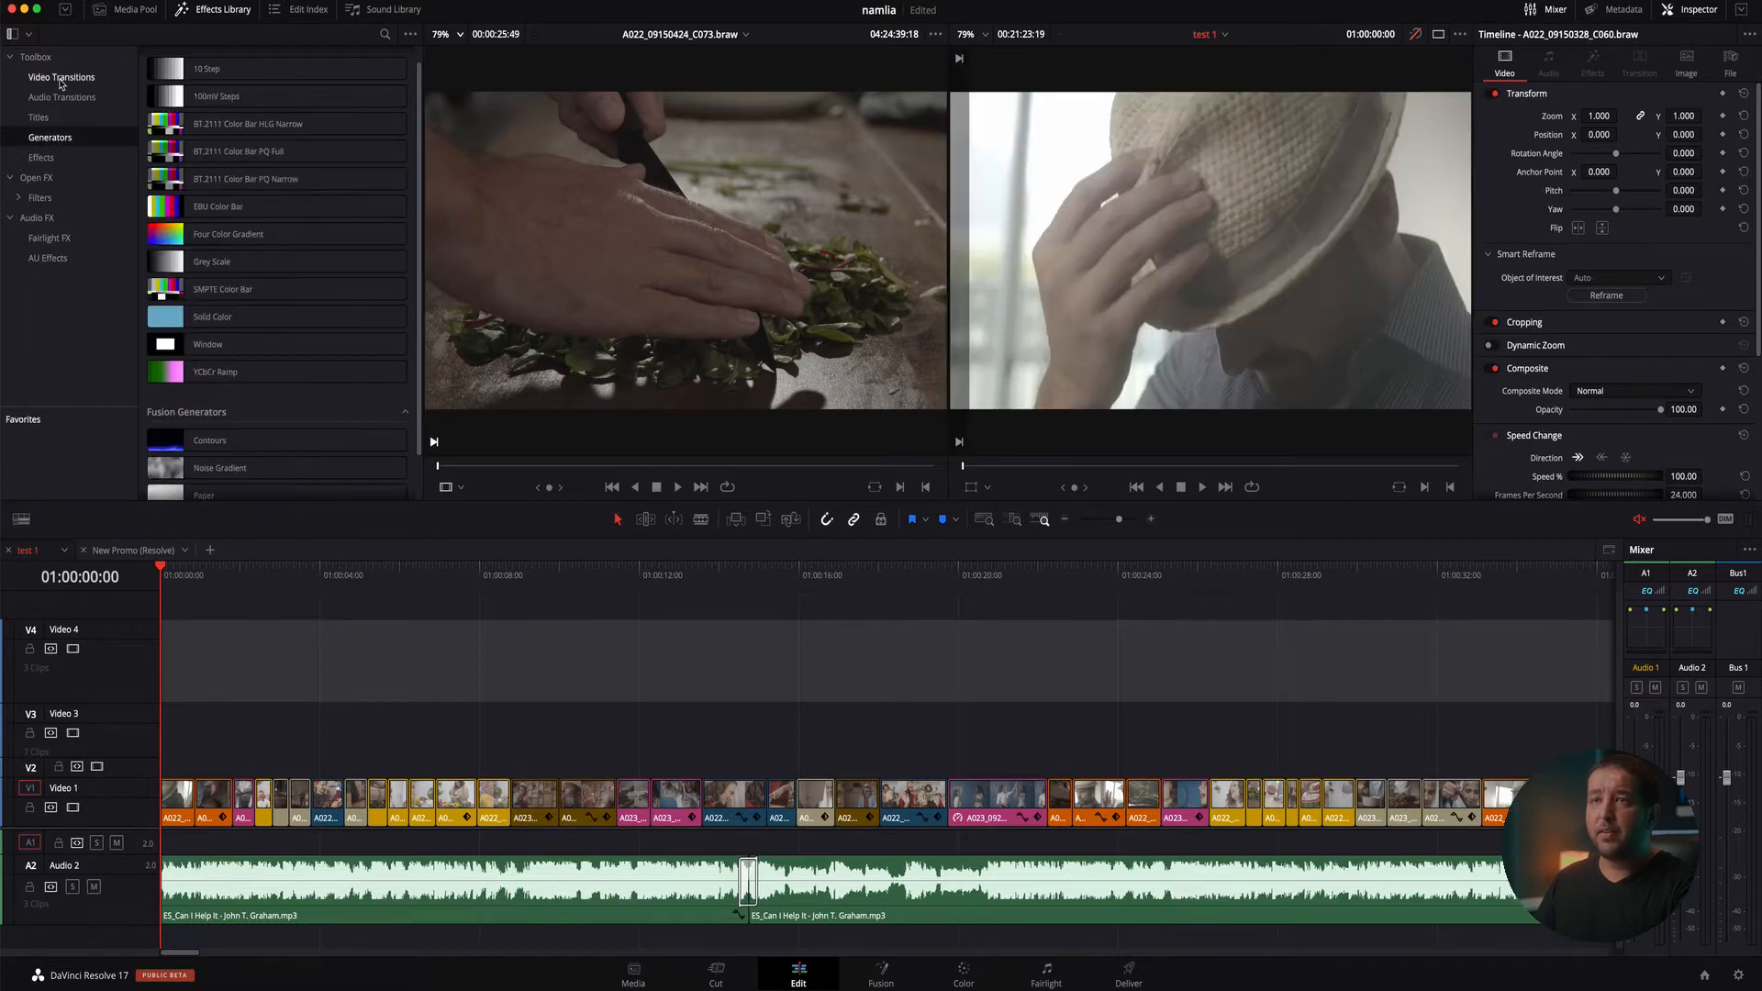
{"action": "left_click", "coordinate": [61, 81]}
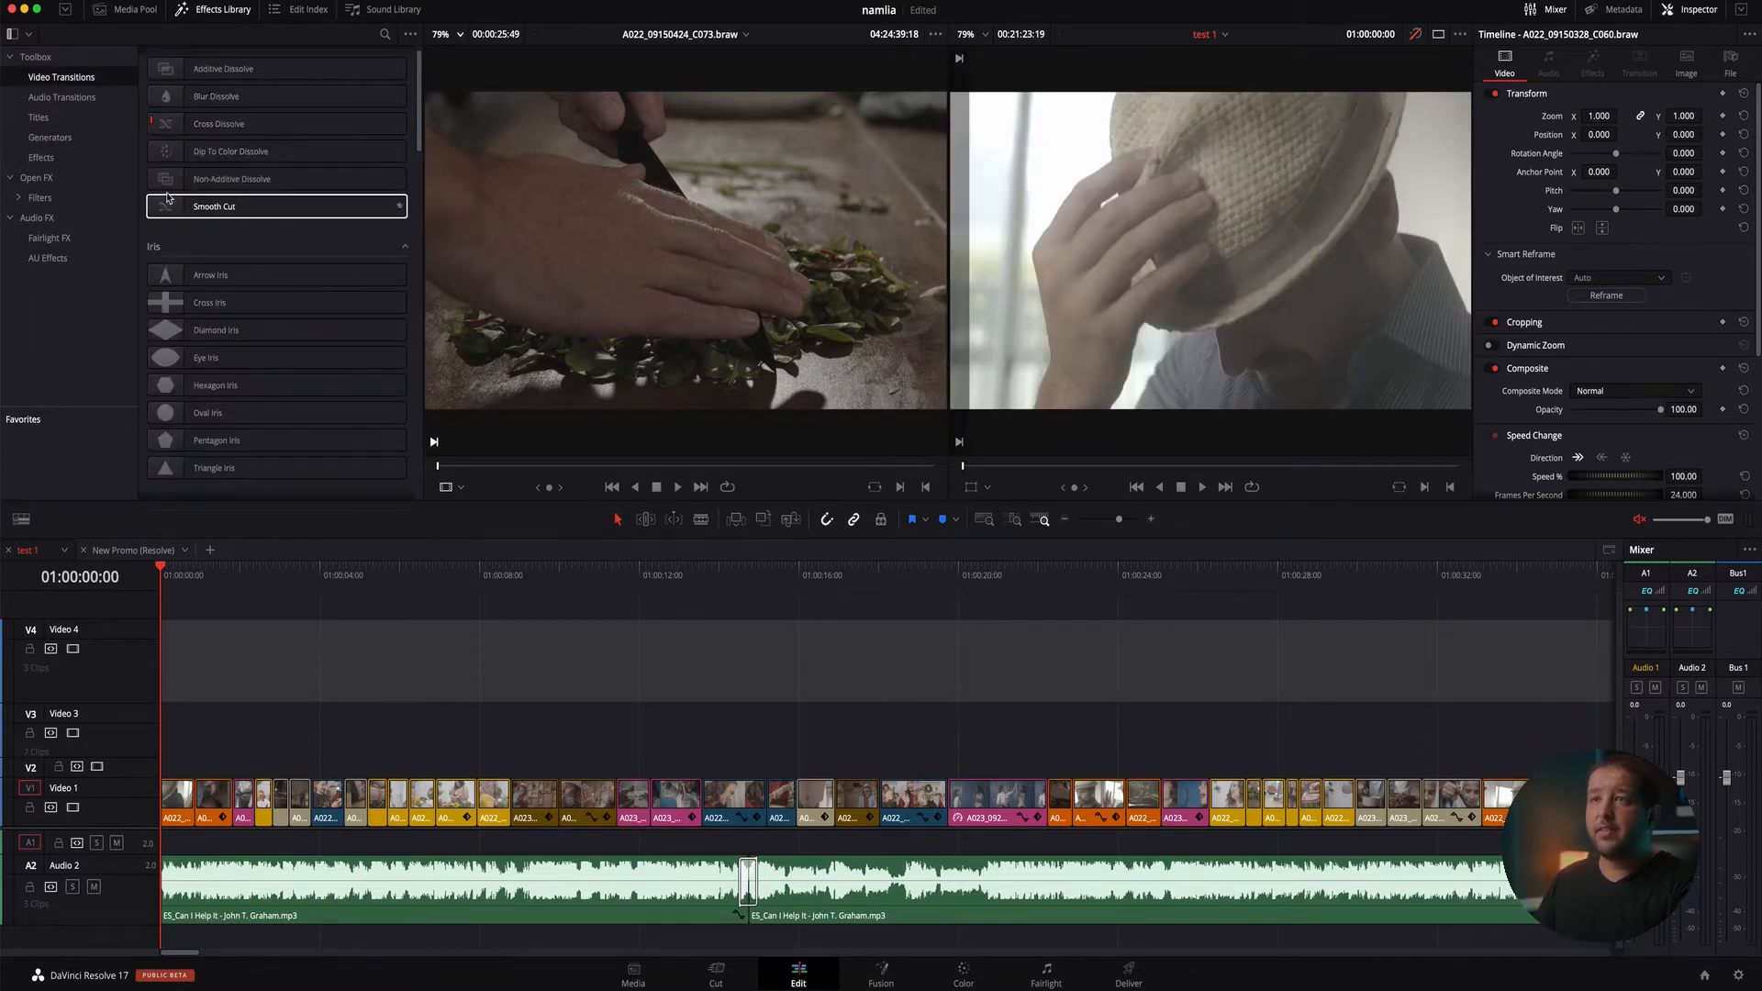
{"action": "left_click", "coordinate": [42, 119]}
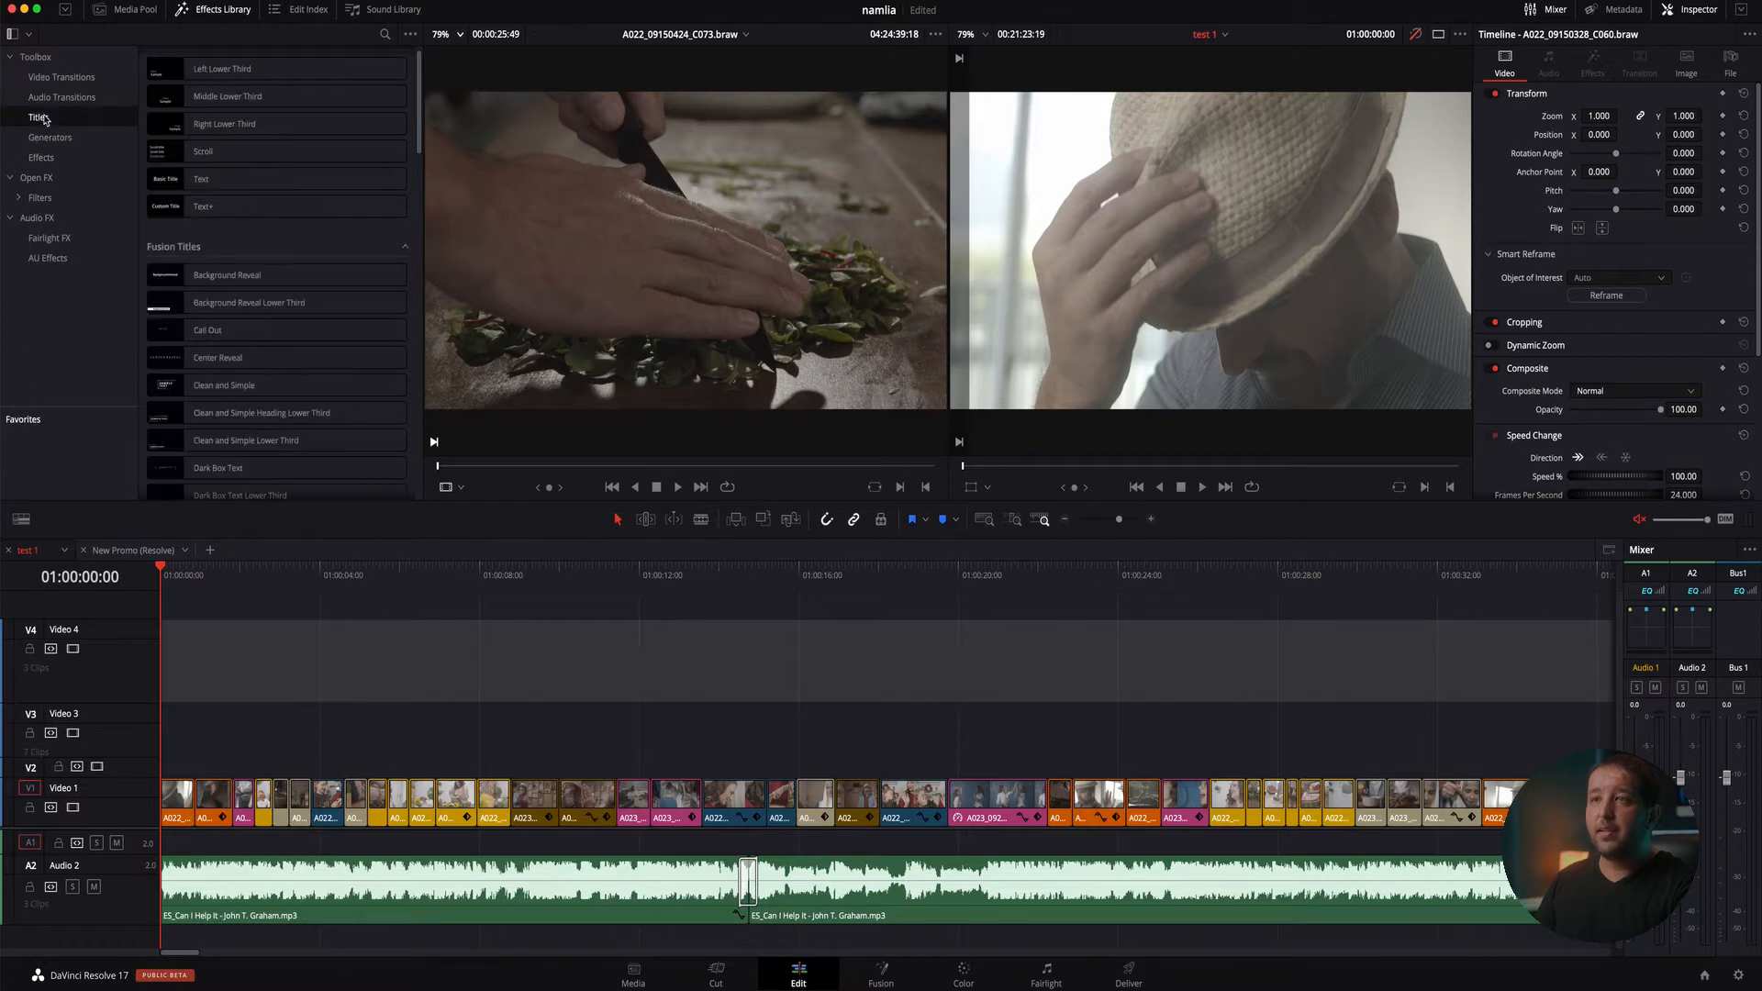
{"action": "left_click", "coordinate": [176, 124]}
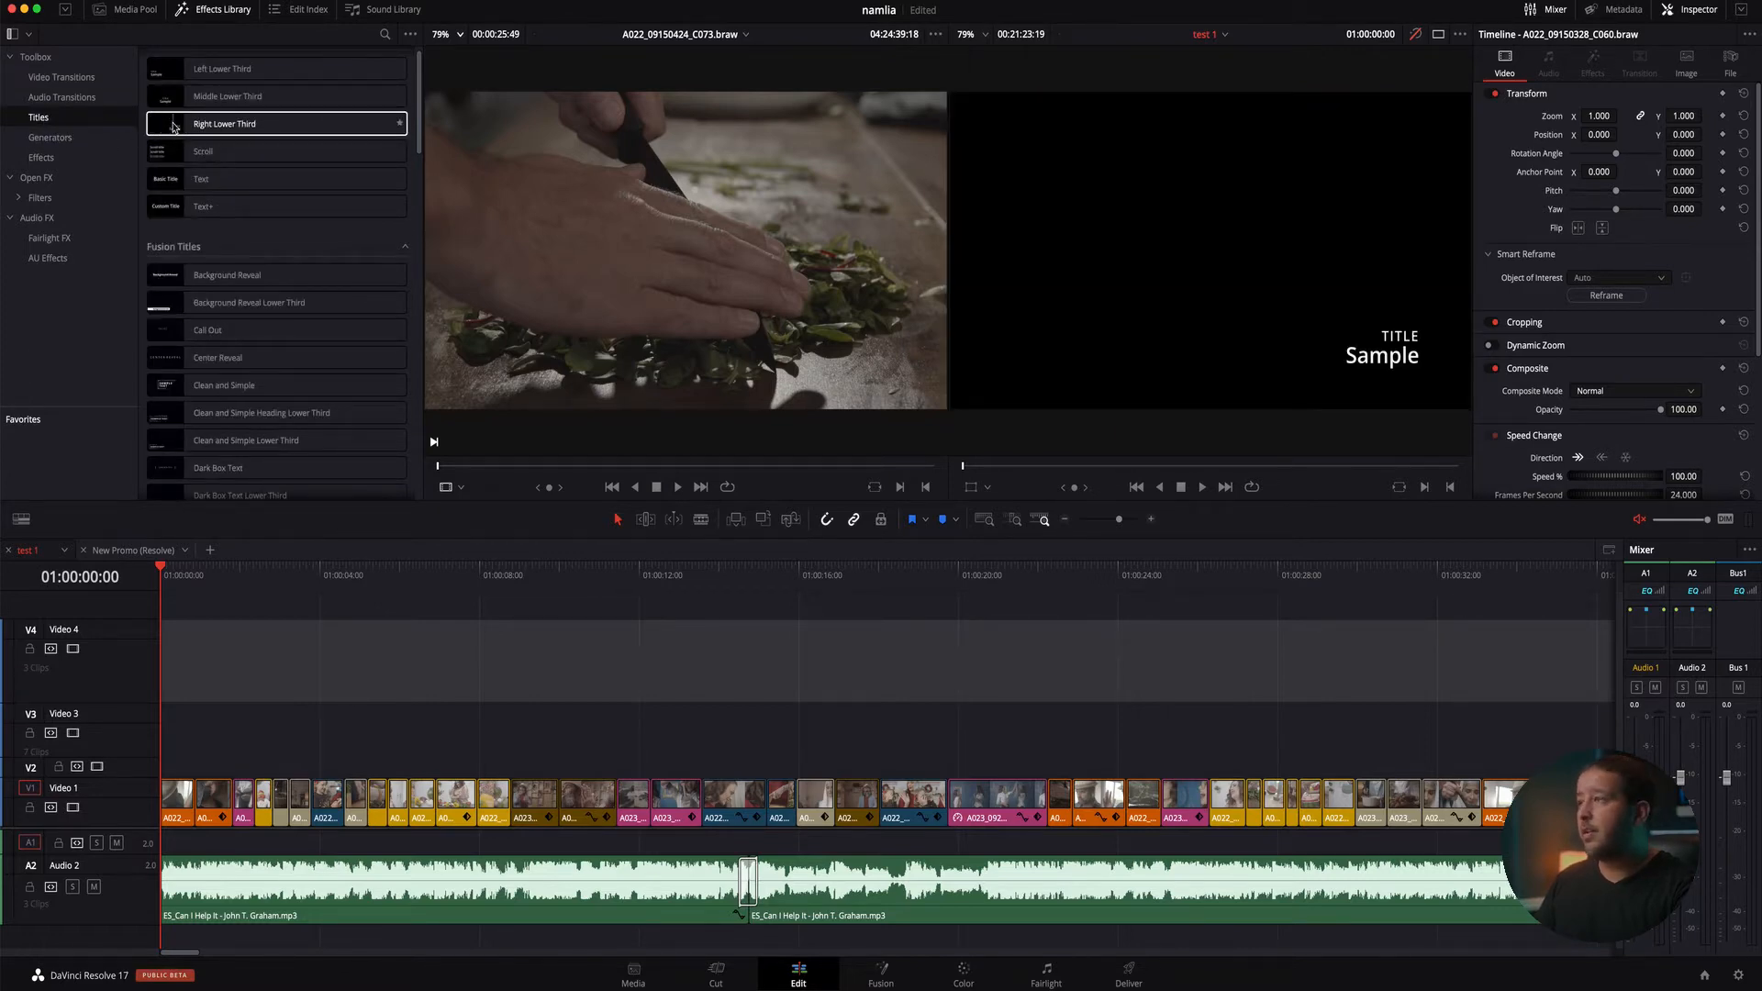
{"action": "left_click", "coordinate": [181, 102]}
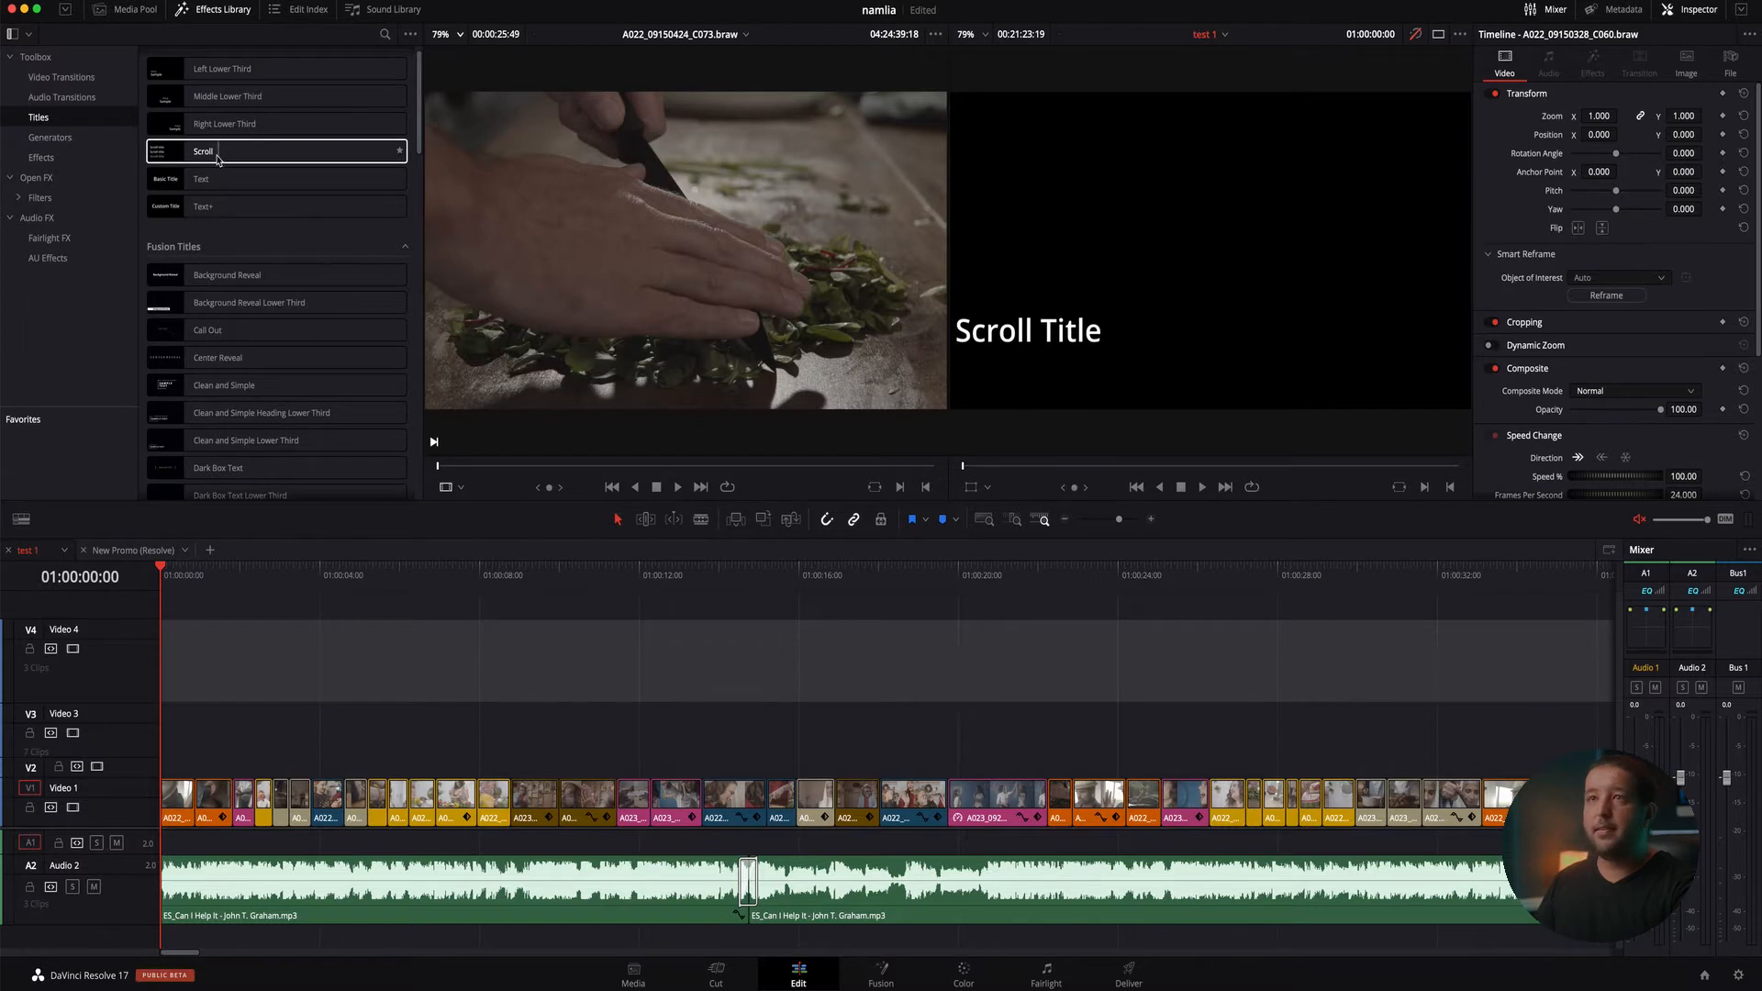
{"action": "left_click", "coordinate": [12, 35]}
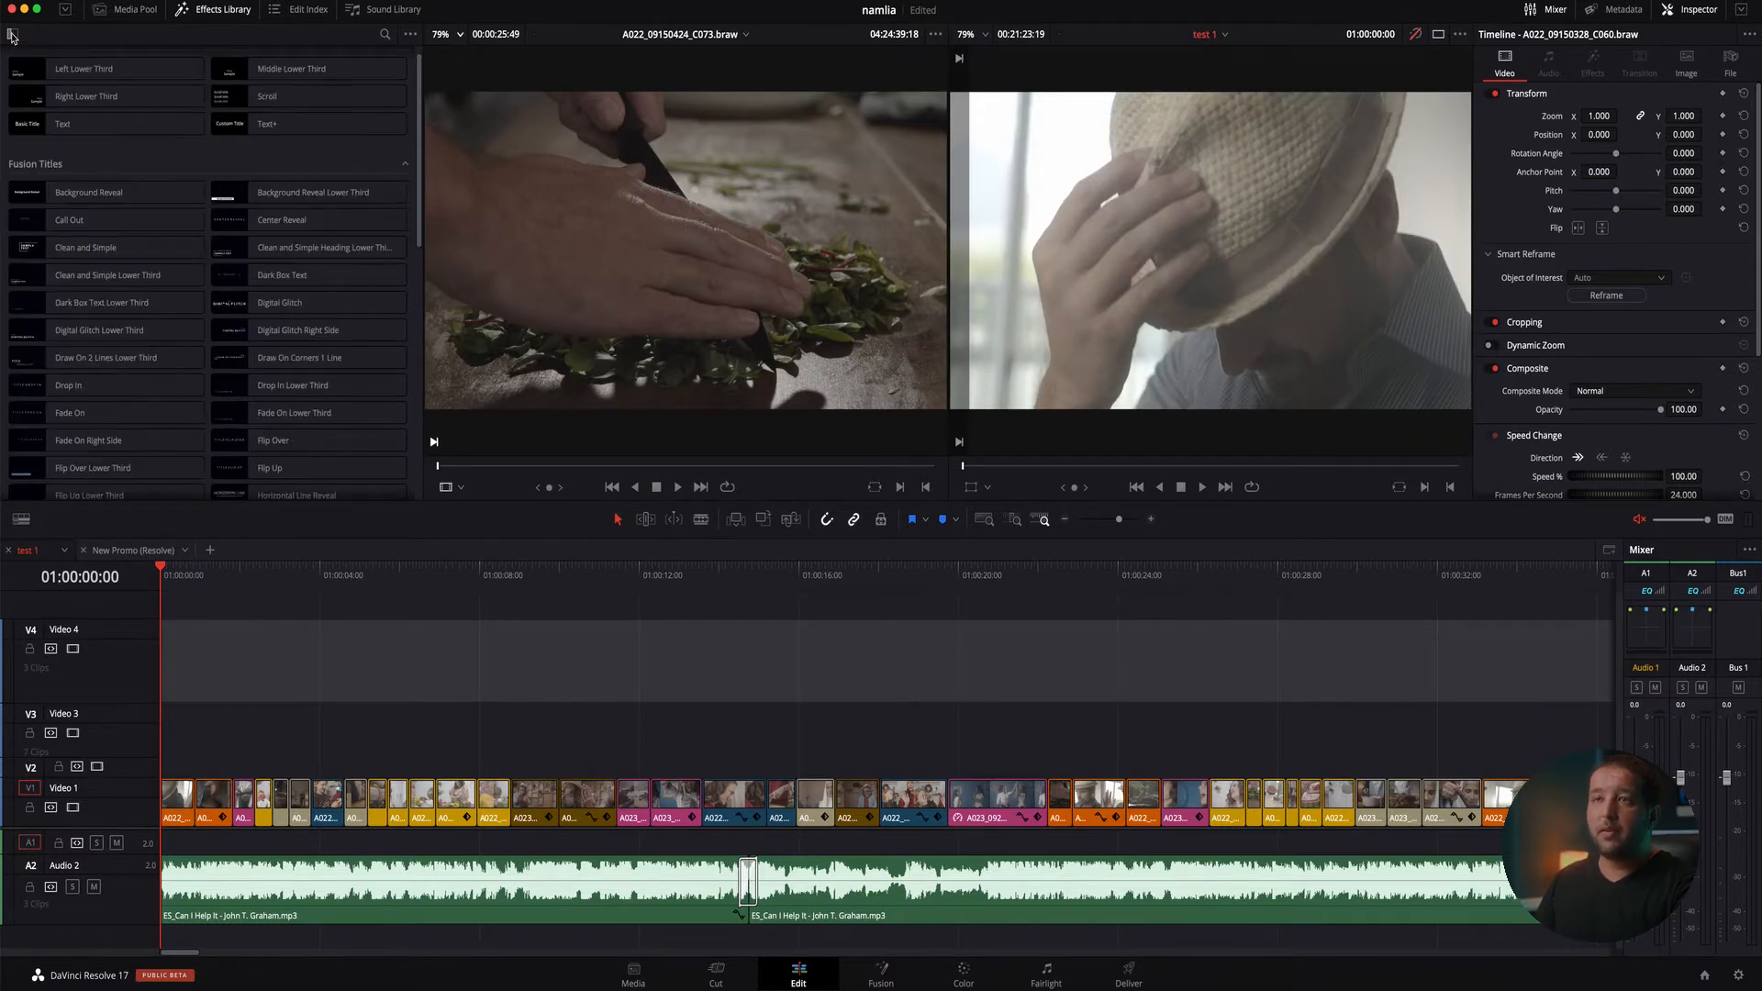
{"action": "left_click", "coordinate": [12, 35]}
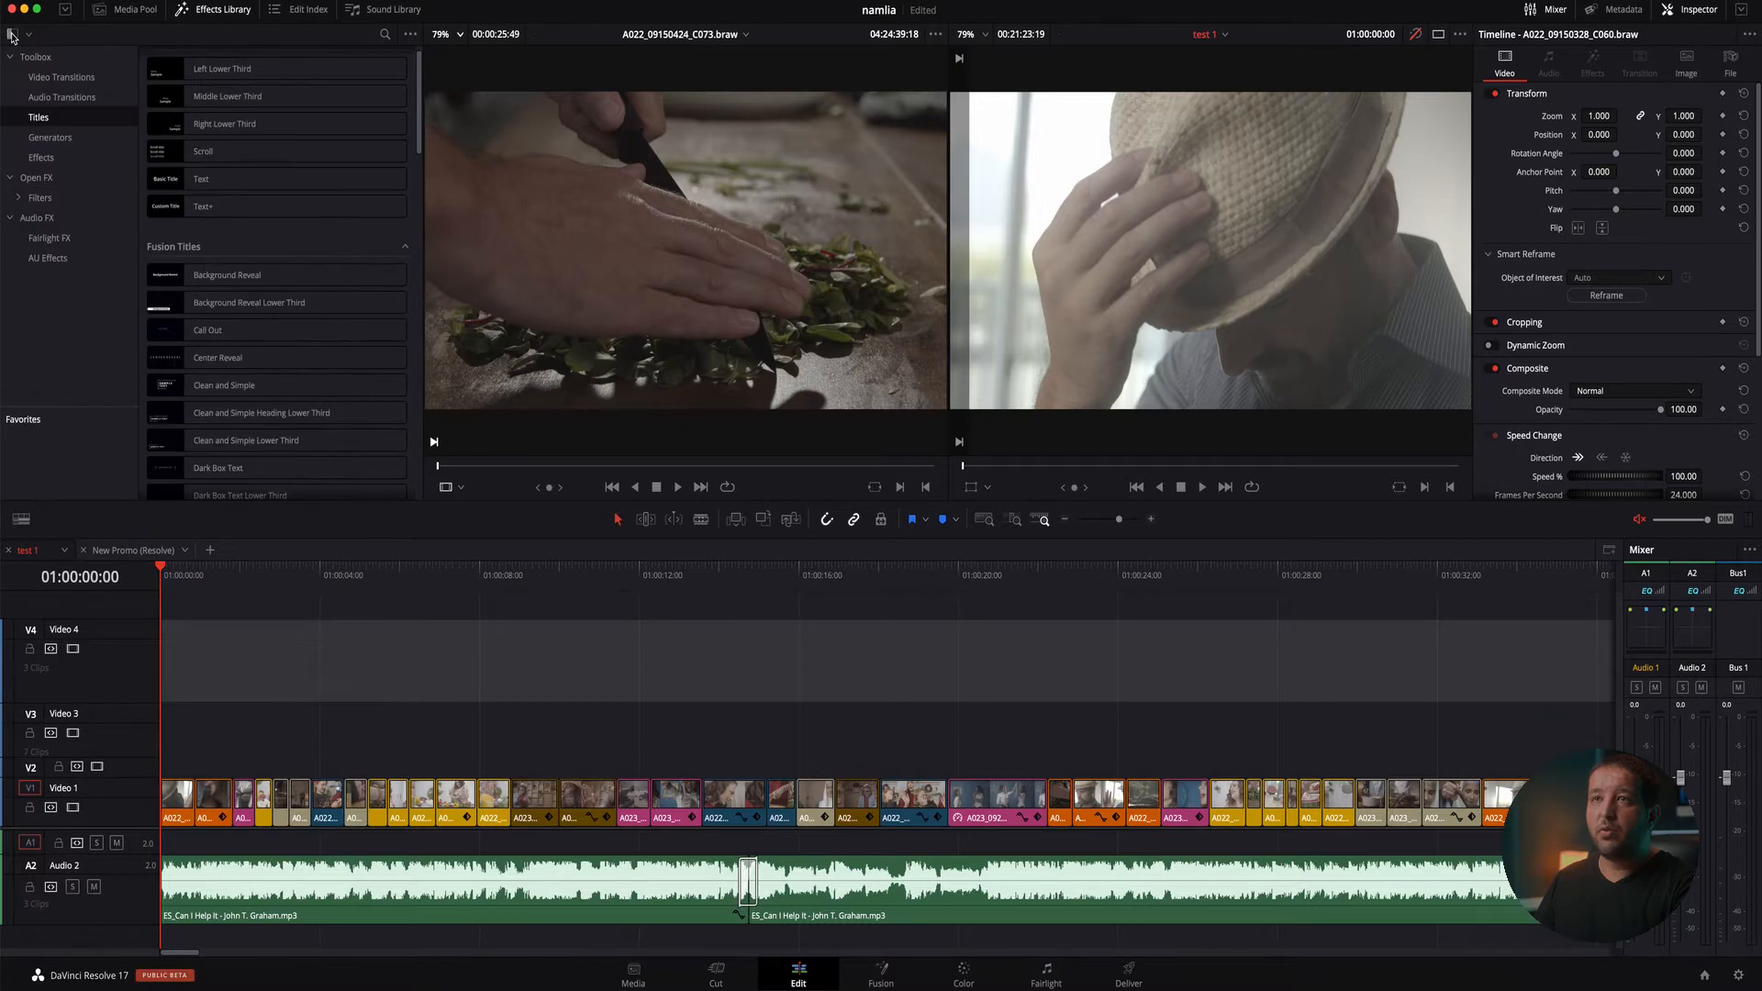
Return to the media pool at its shorter height and show the bin list beside the clips
{"action": "left_click", "coordinate": [119, 11]}
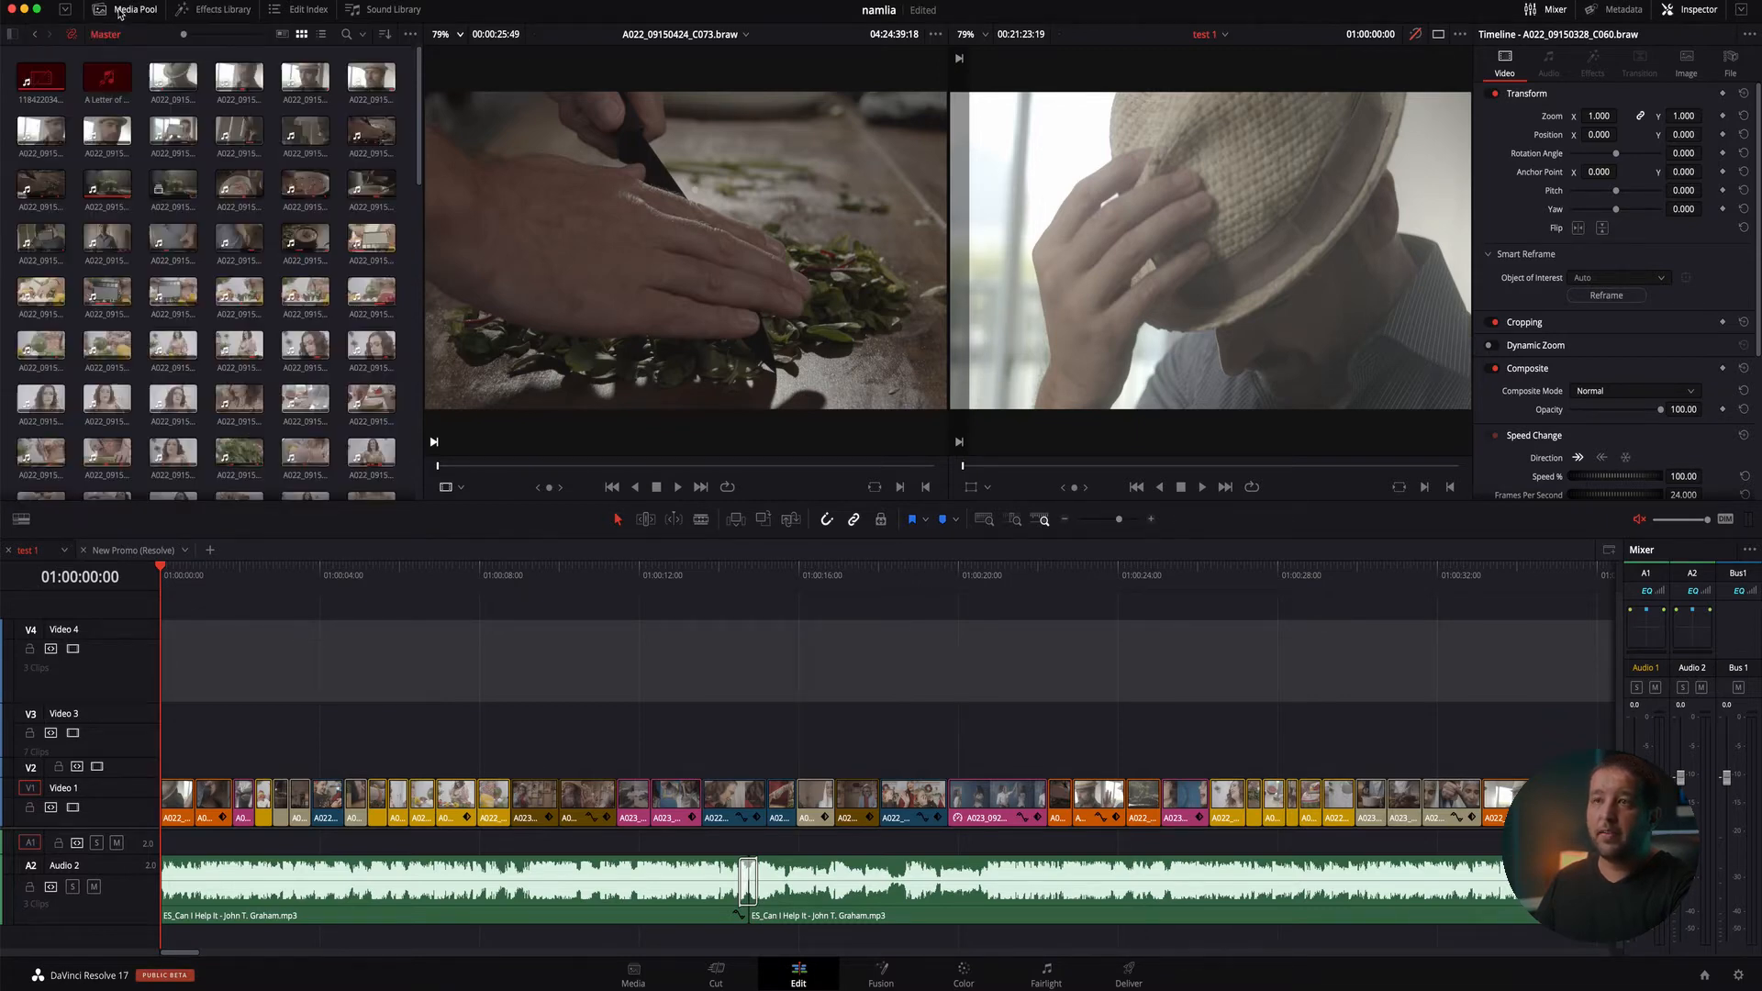
{"action": "left_click", "coordinate": [68, 12]}
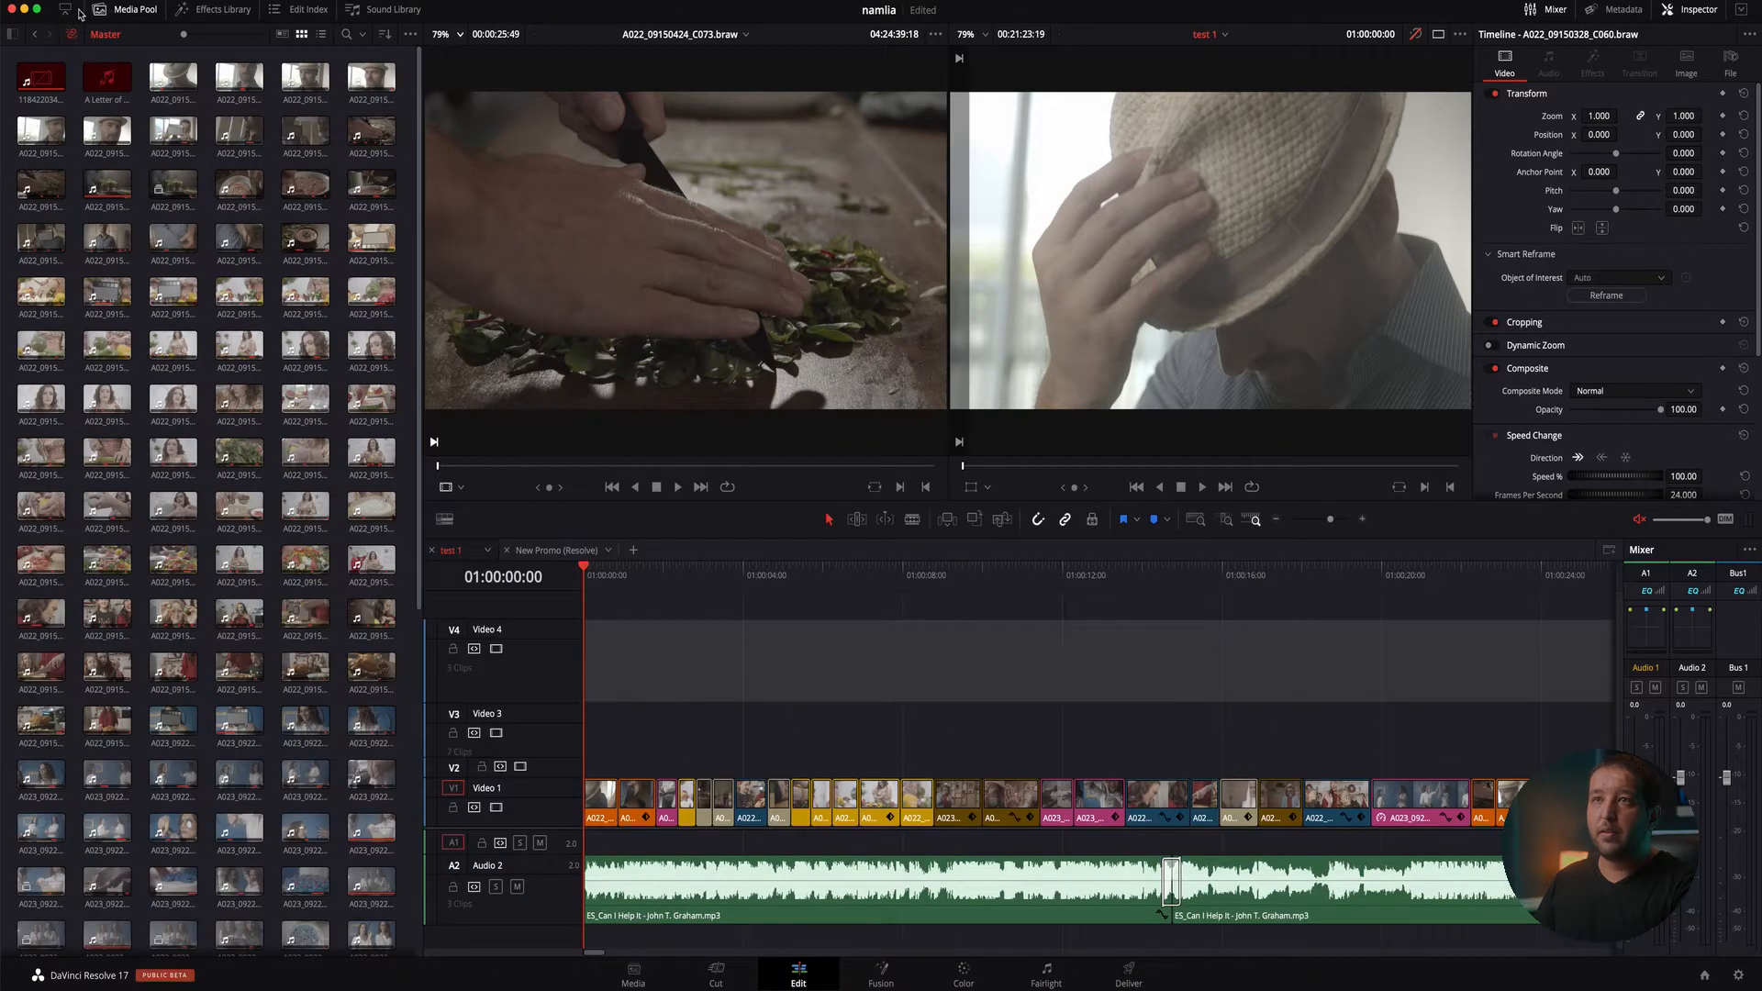
{"action": "left_click", "coordinate": [67, 12]}
{"action": "left_click", "coordinate": [13, 35]}
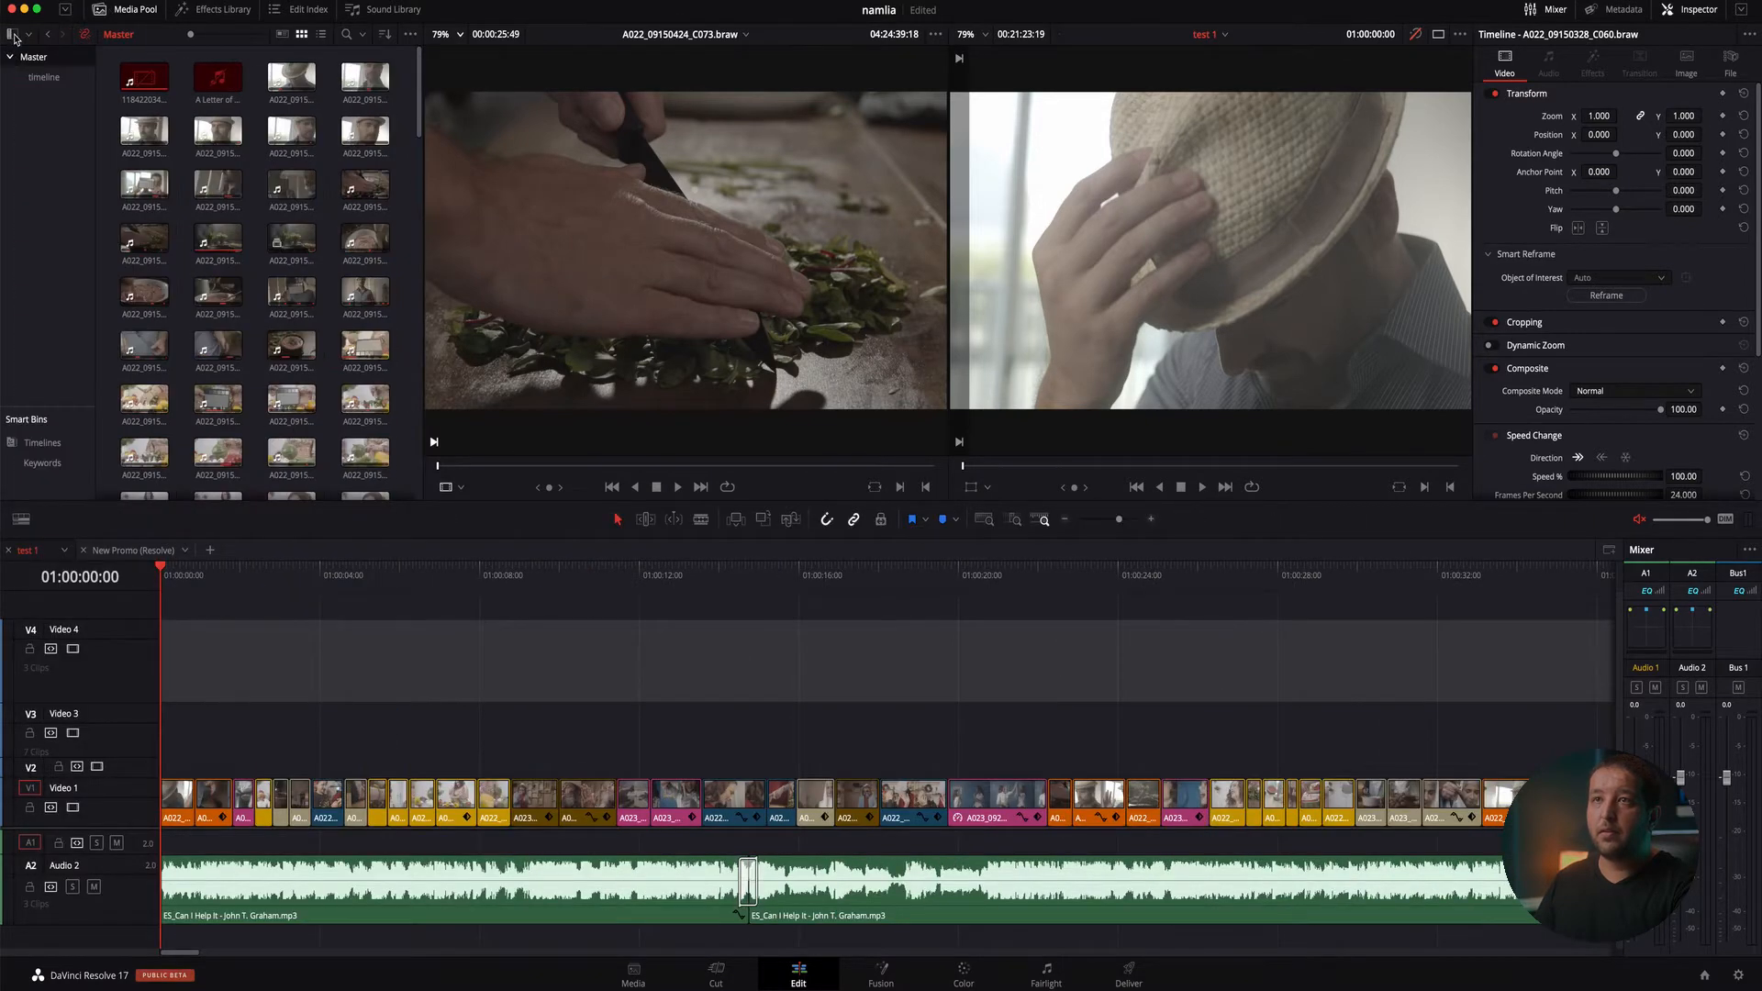
{"action": "left_click", "coordinate": [211, 11]}
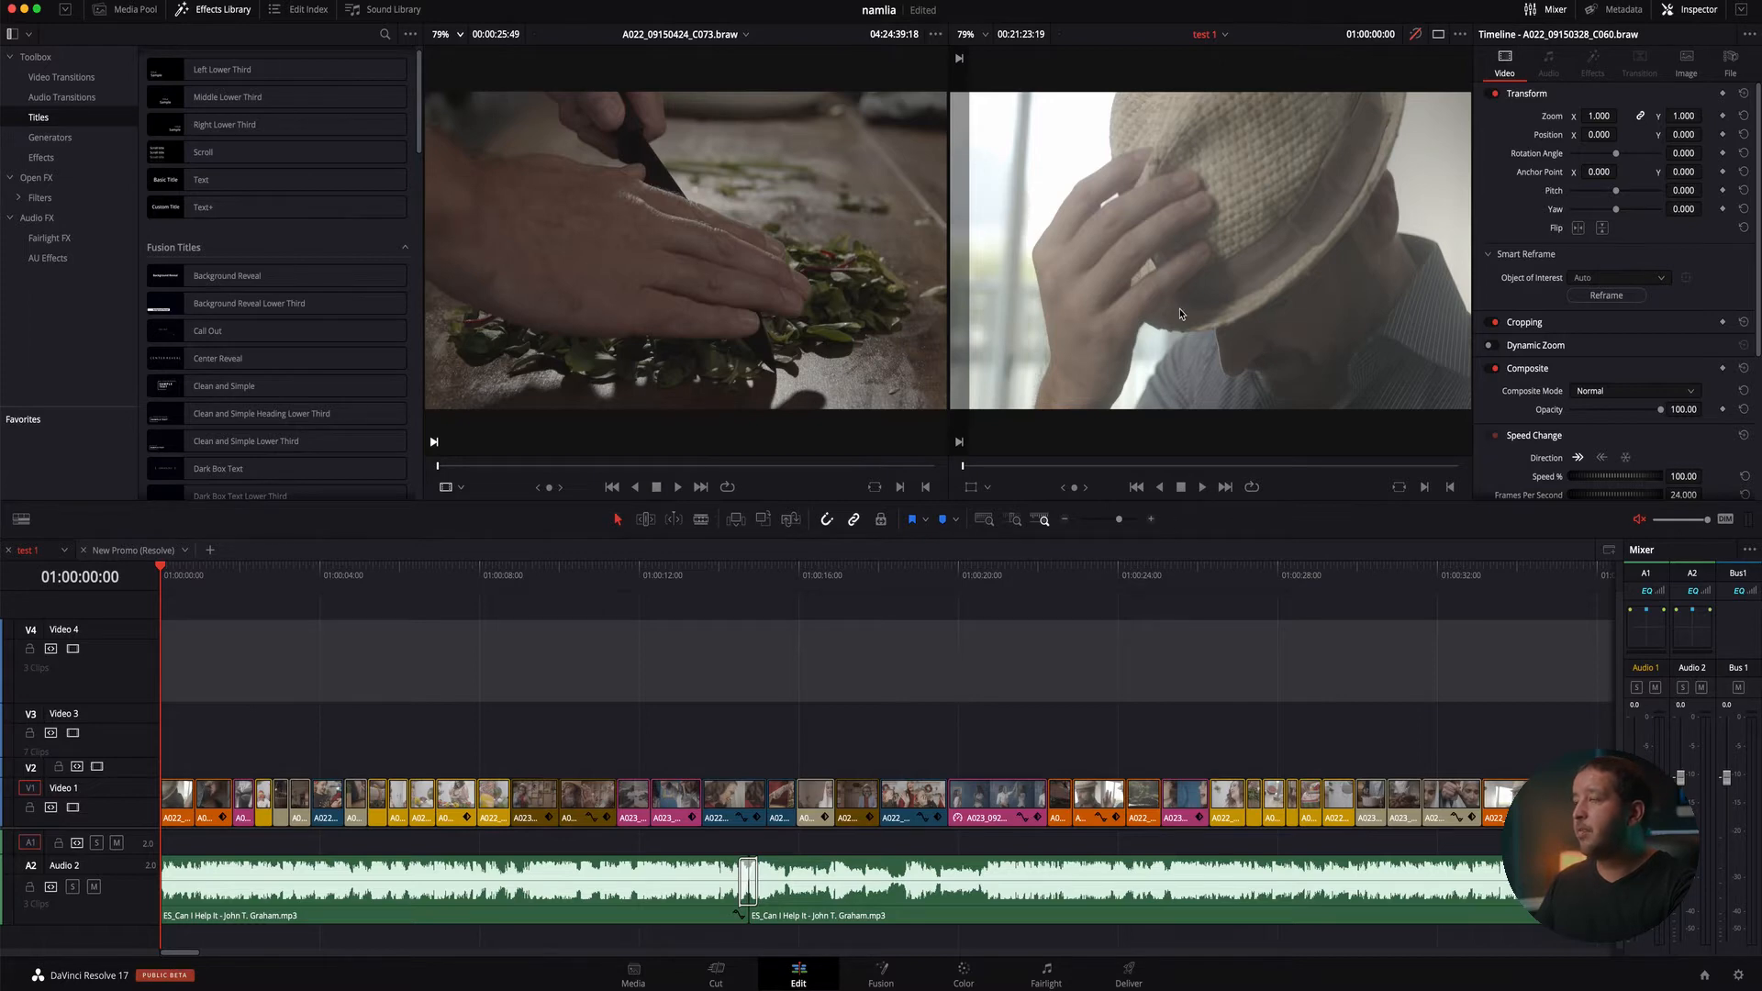
{"action": "left_click", "coordinate": [108, 12]}
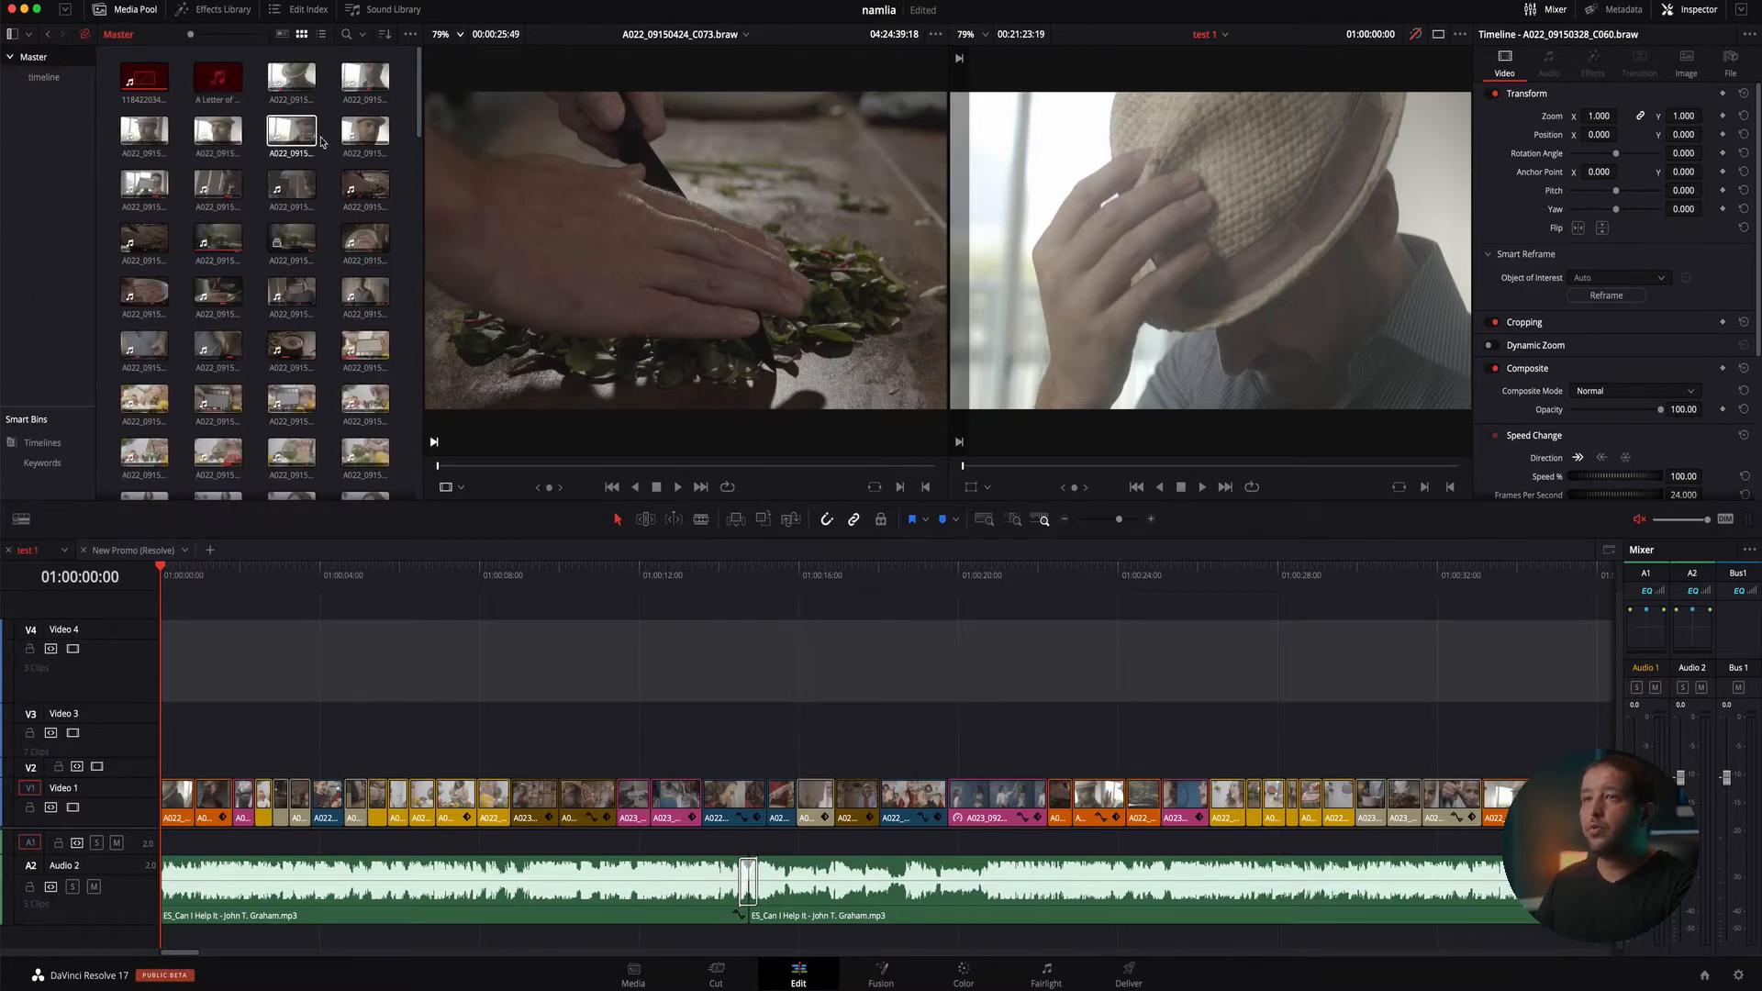
Load A022_09150338_C067.braw, A022_09150407_C072.braw and A022_09150517_C088.braw in turn into the source viewer
{"action": "left_click", "coordinate": [290, 131]}
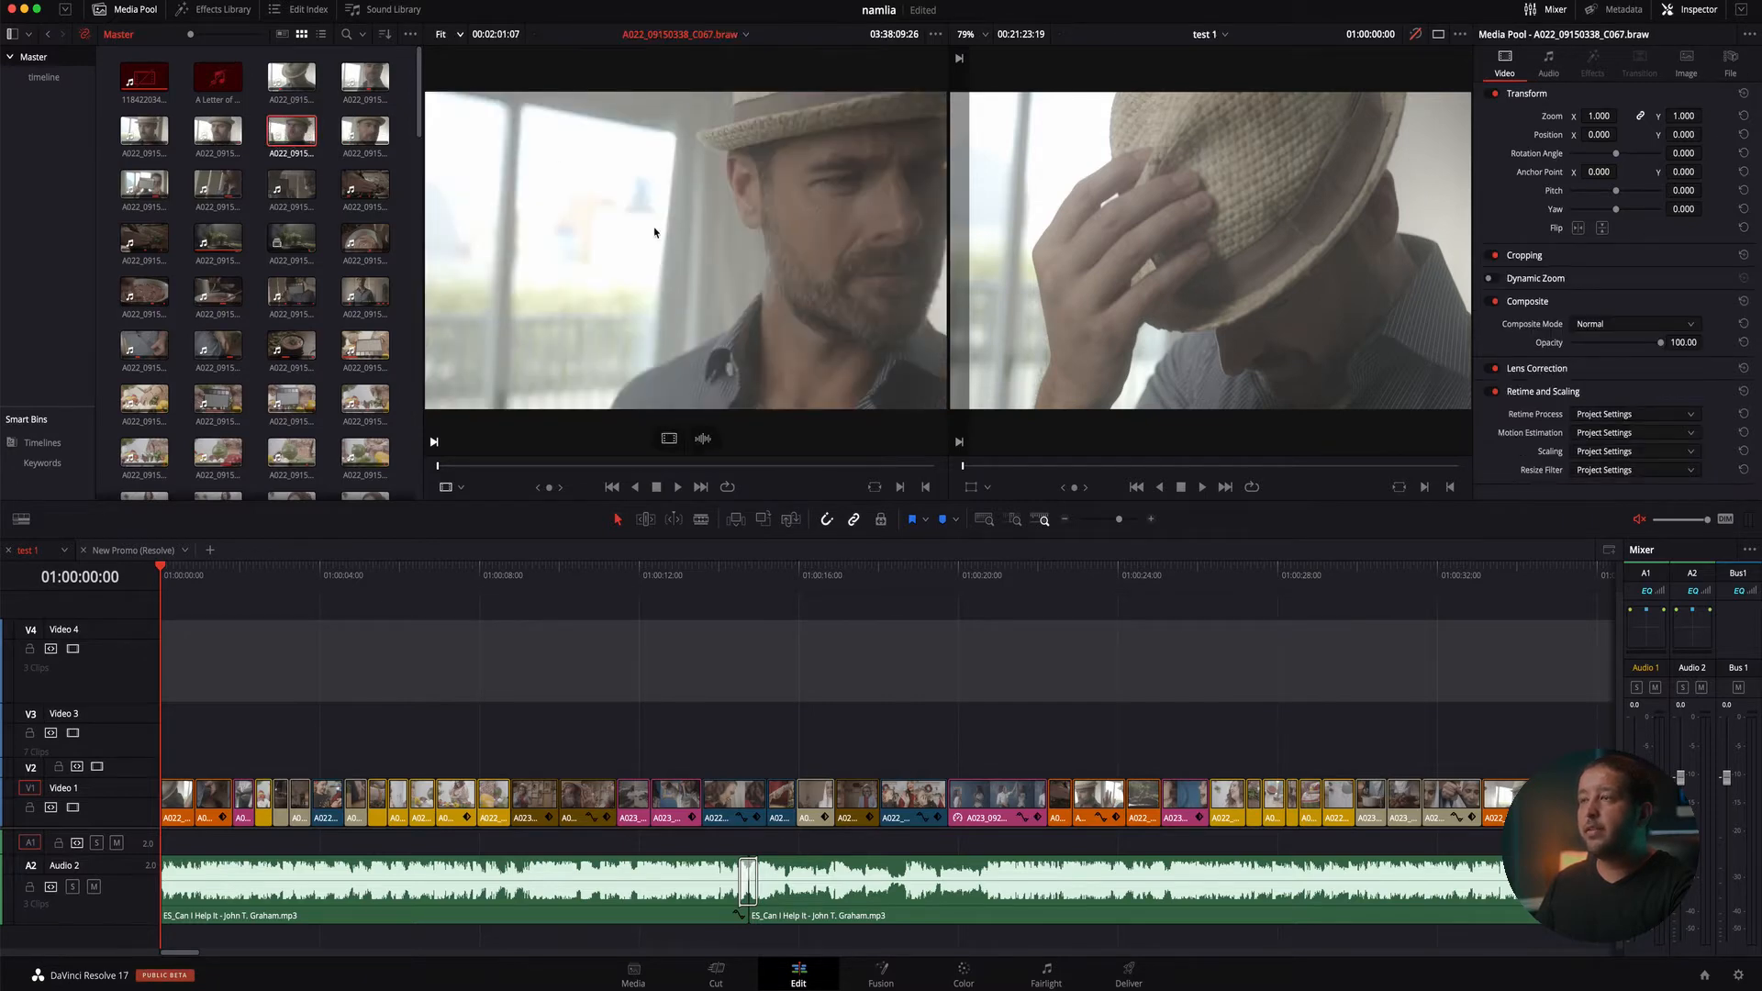
{"action": "left_click", "coordinate": [288, 189]}
{"action": "left_click", "coordinate": [291, 292]}
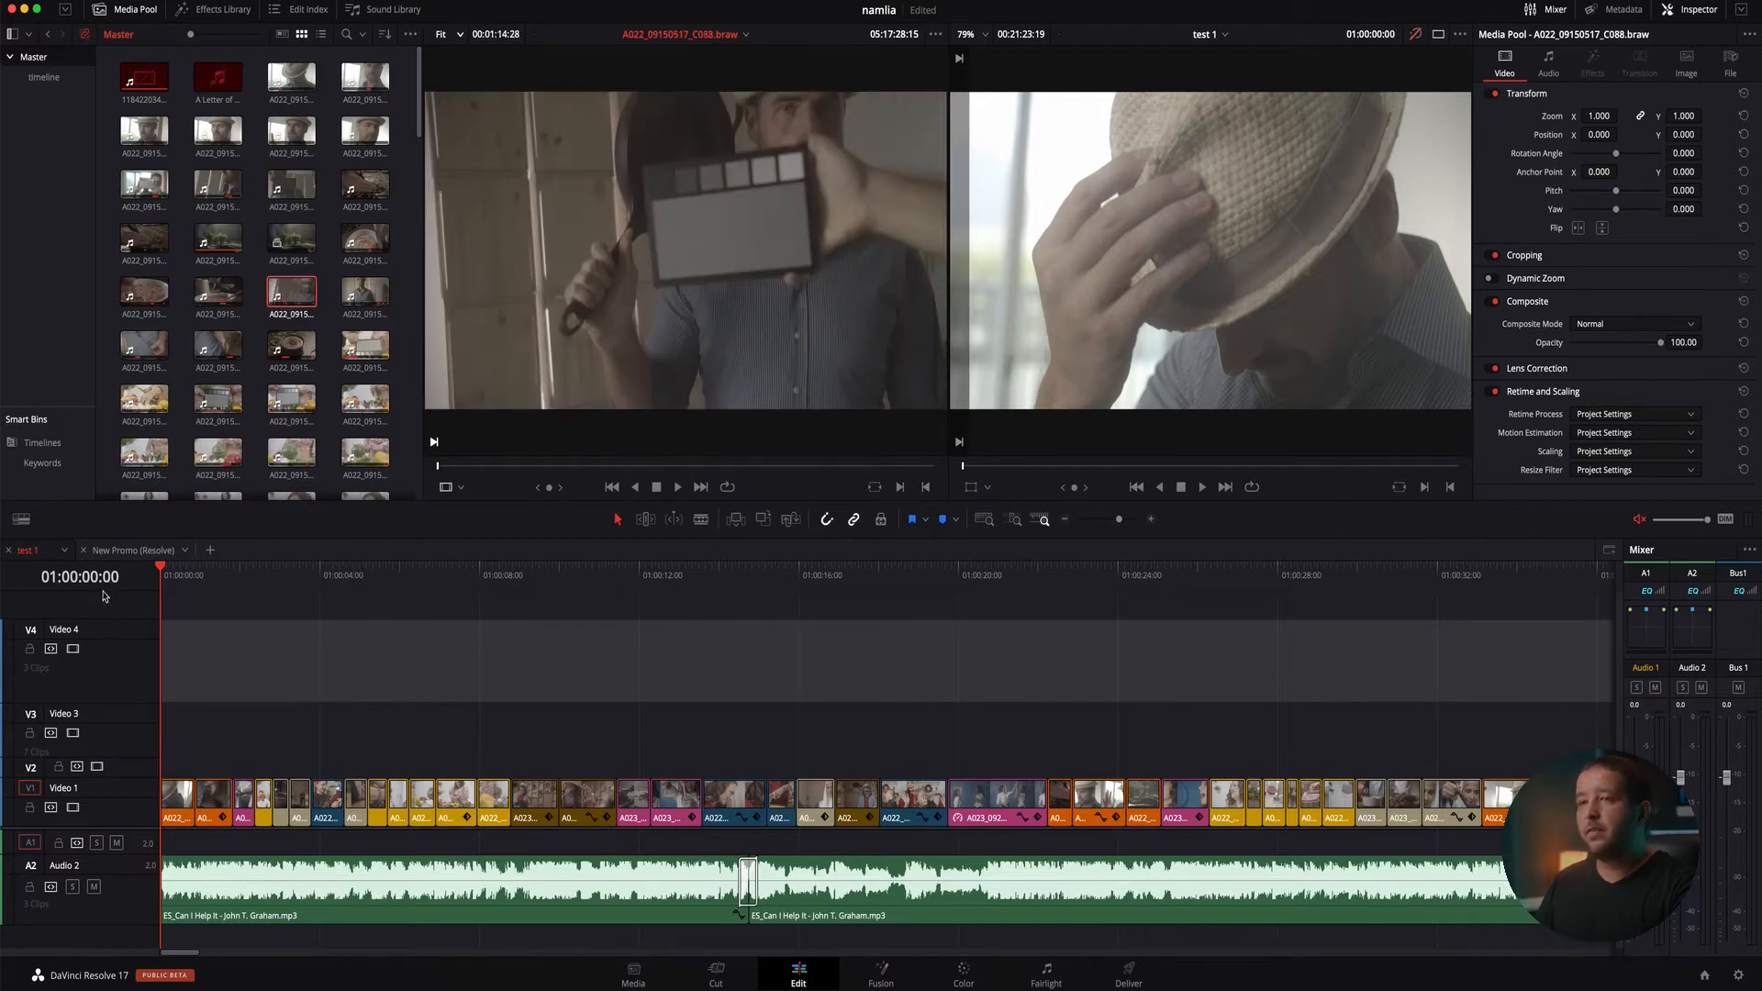
{"action": "mouse_move", "coordinate": [160, 568]}
{"action": "left_mouse_down"}
{"action": "mouse_move", "coordinate": [228, 568]}
{"action": "mouse_move", "coordinate": [169, 570]}
{"action": "left_mouse_up"}
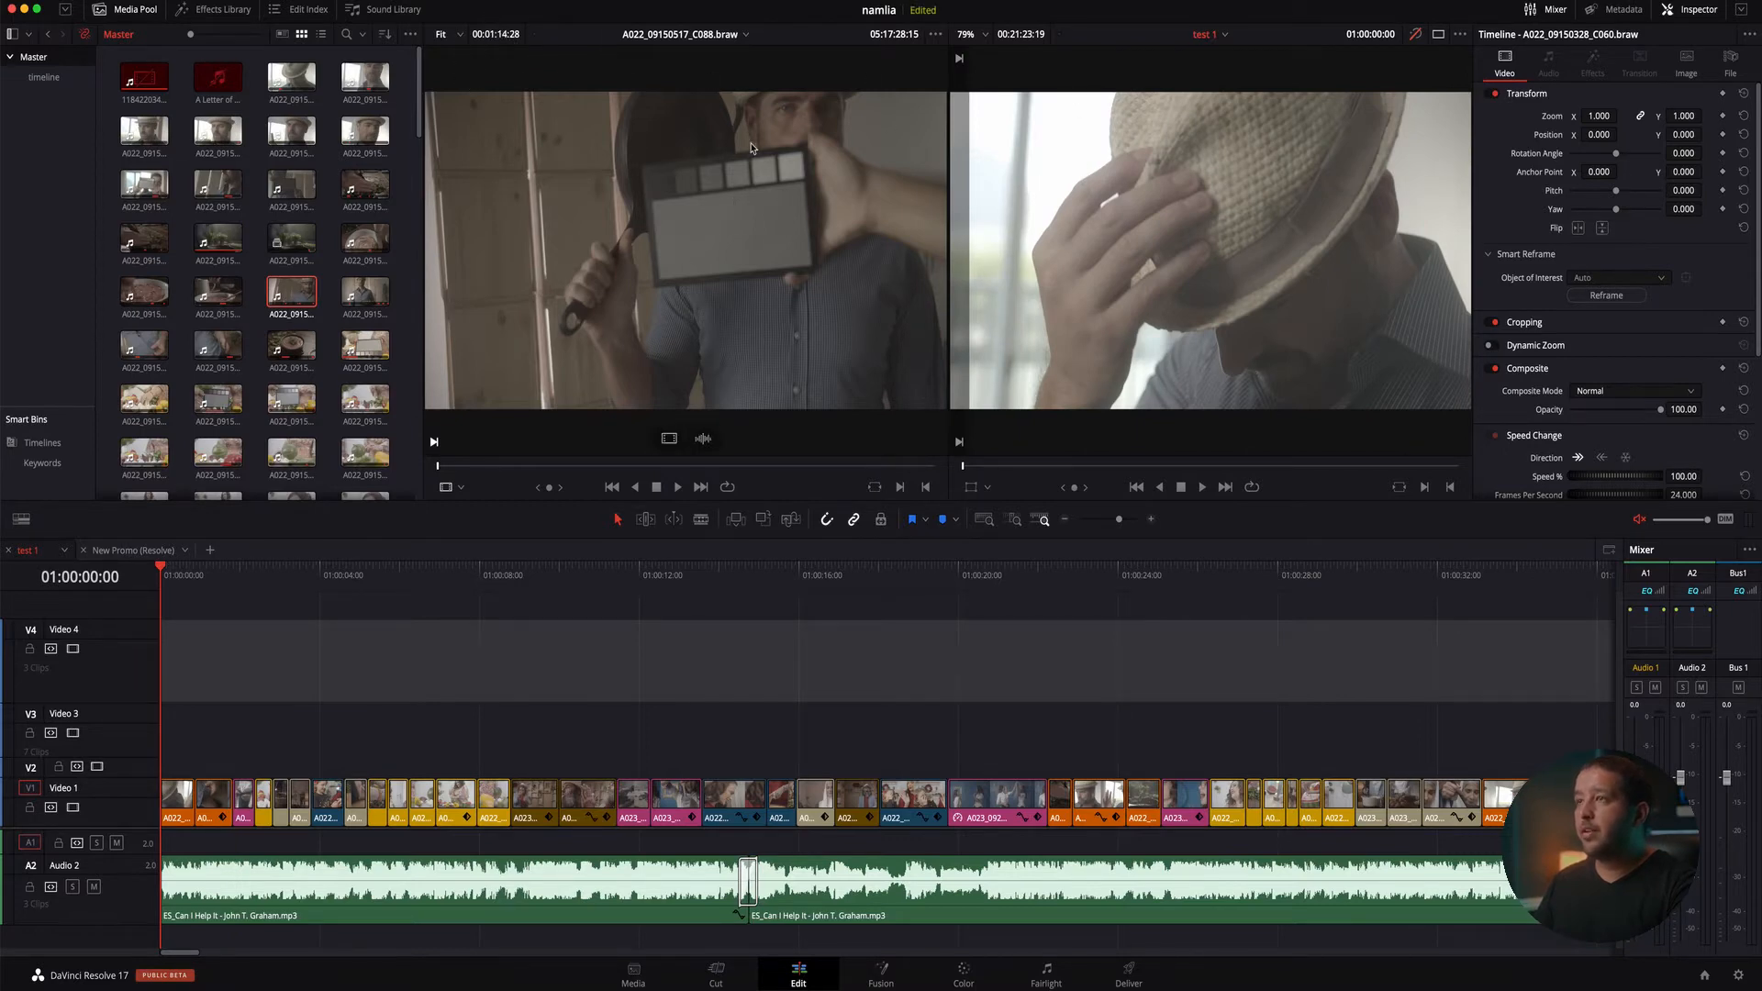
Show the Timelines smart bin and switch the timeline viewer to the New Promo (Resolve) timeline
{"action": "left_click", "coordinate": [1226, 36]}
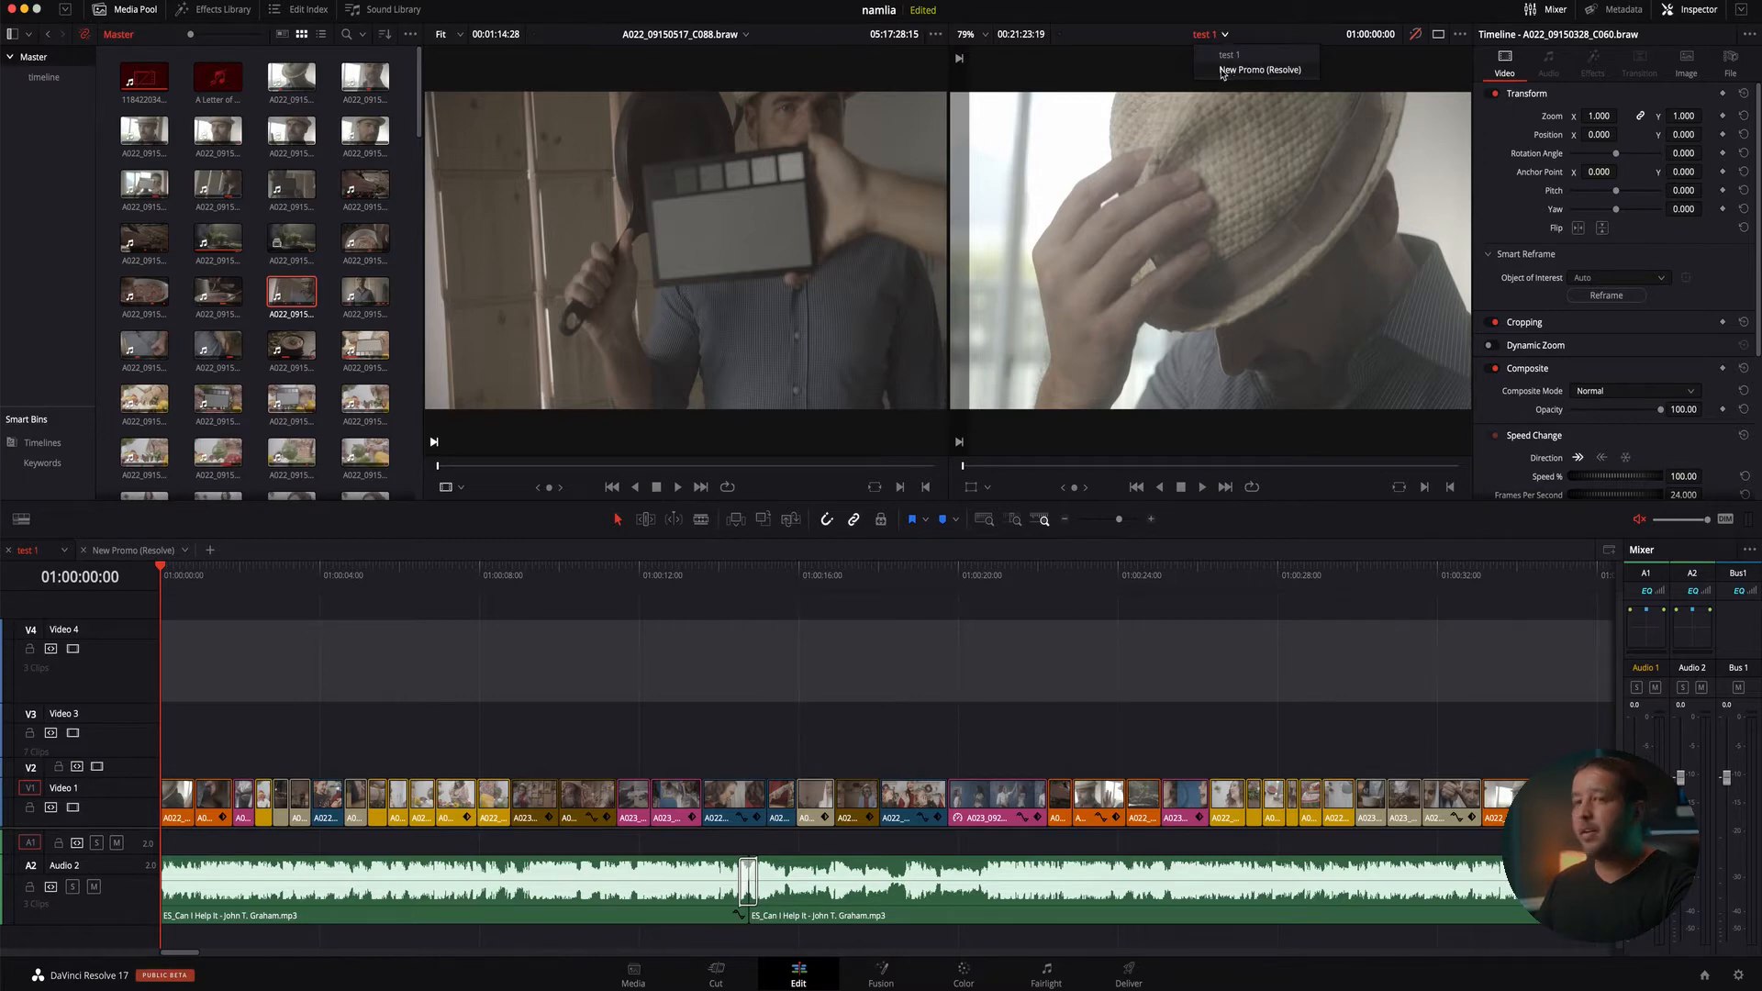
{"action": "left_click", "coordinate": [50, 447]}
{"action": "left_click", "coordinate": [50, 445]}
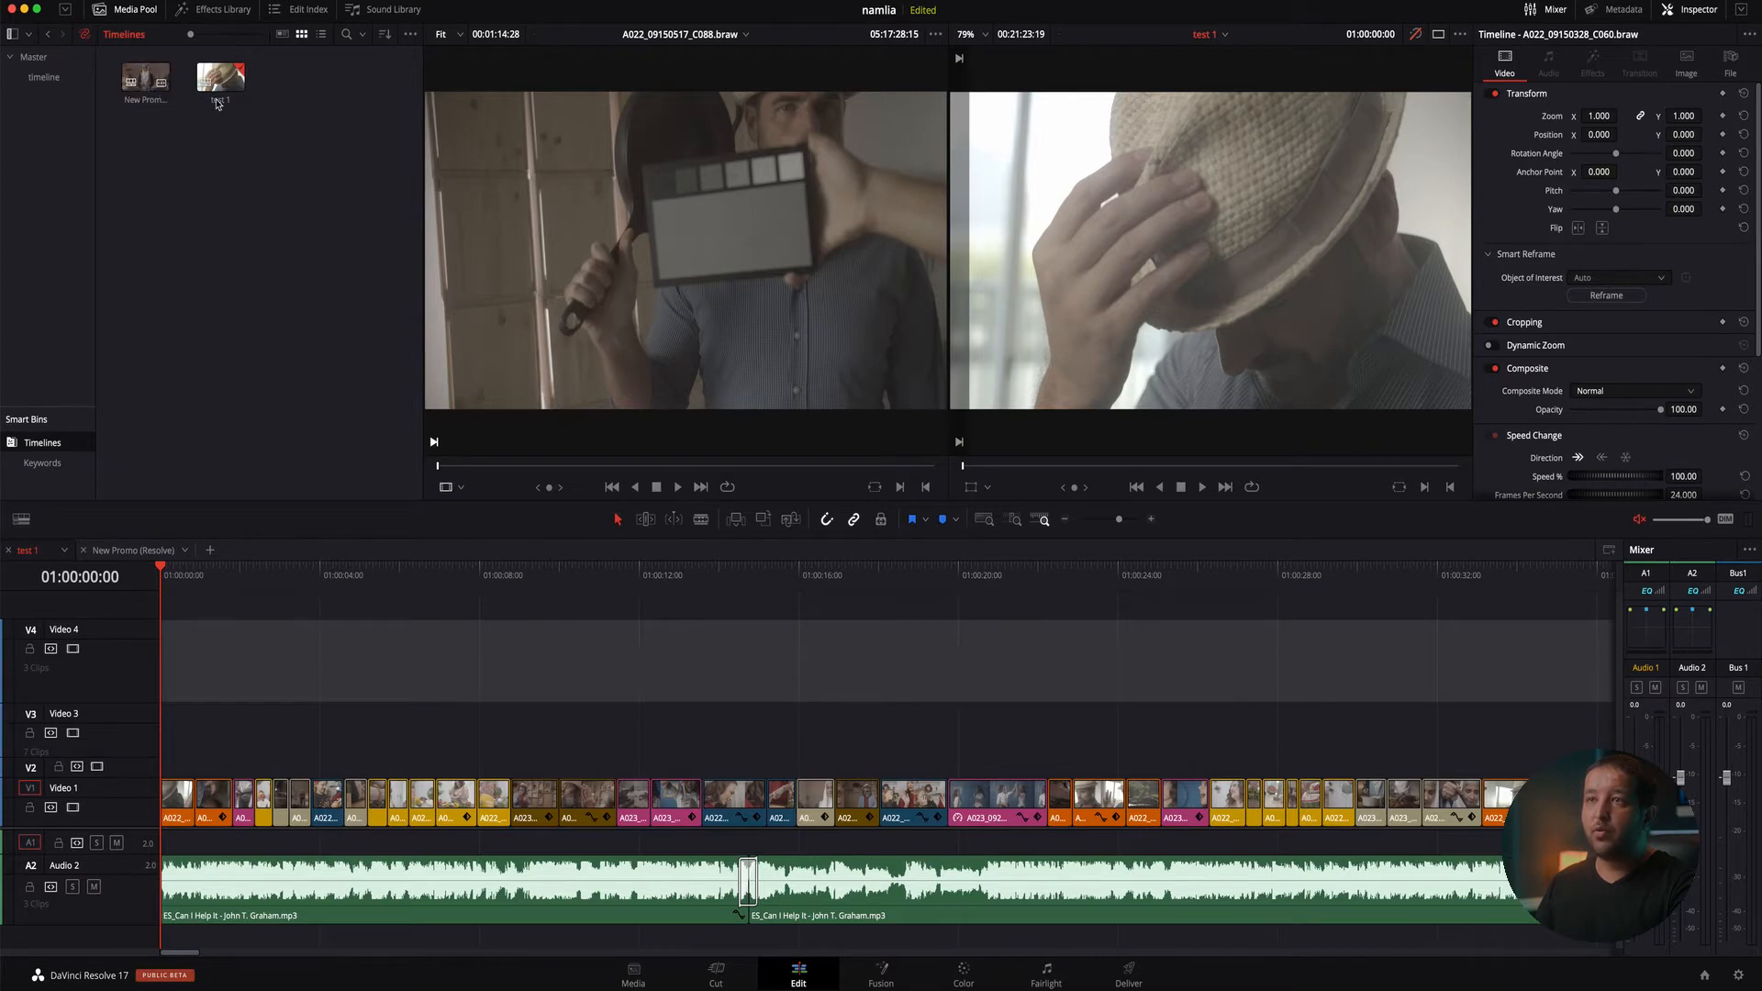
{"action": "left_click", "coordinate": [1223, 35]}
{"action": "left_click", "coordinate": [1228, 70]}
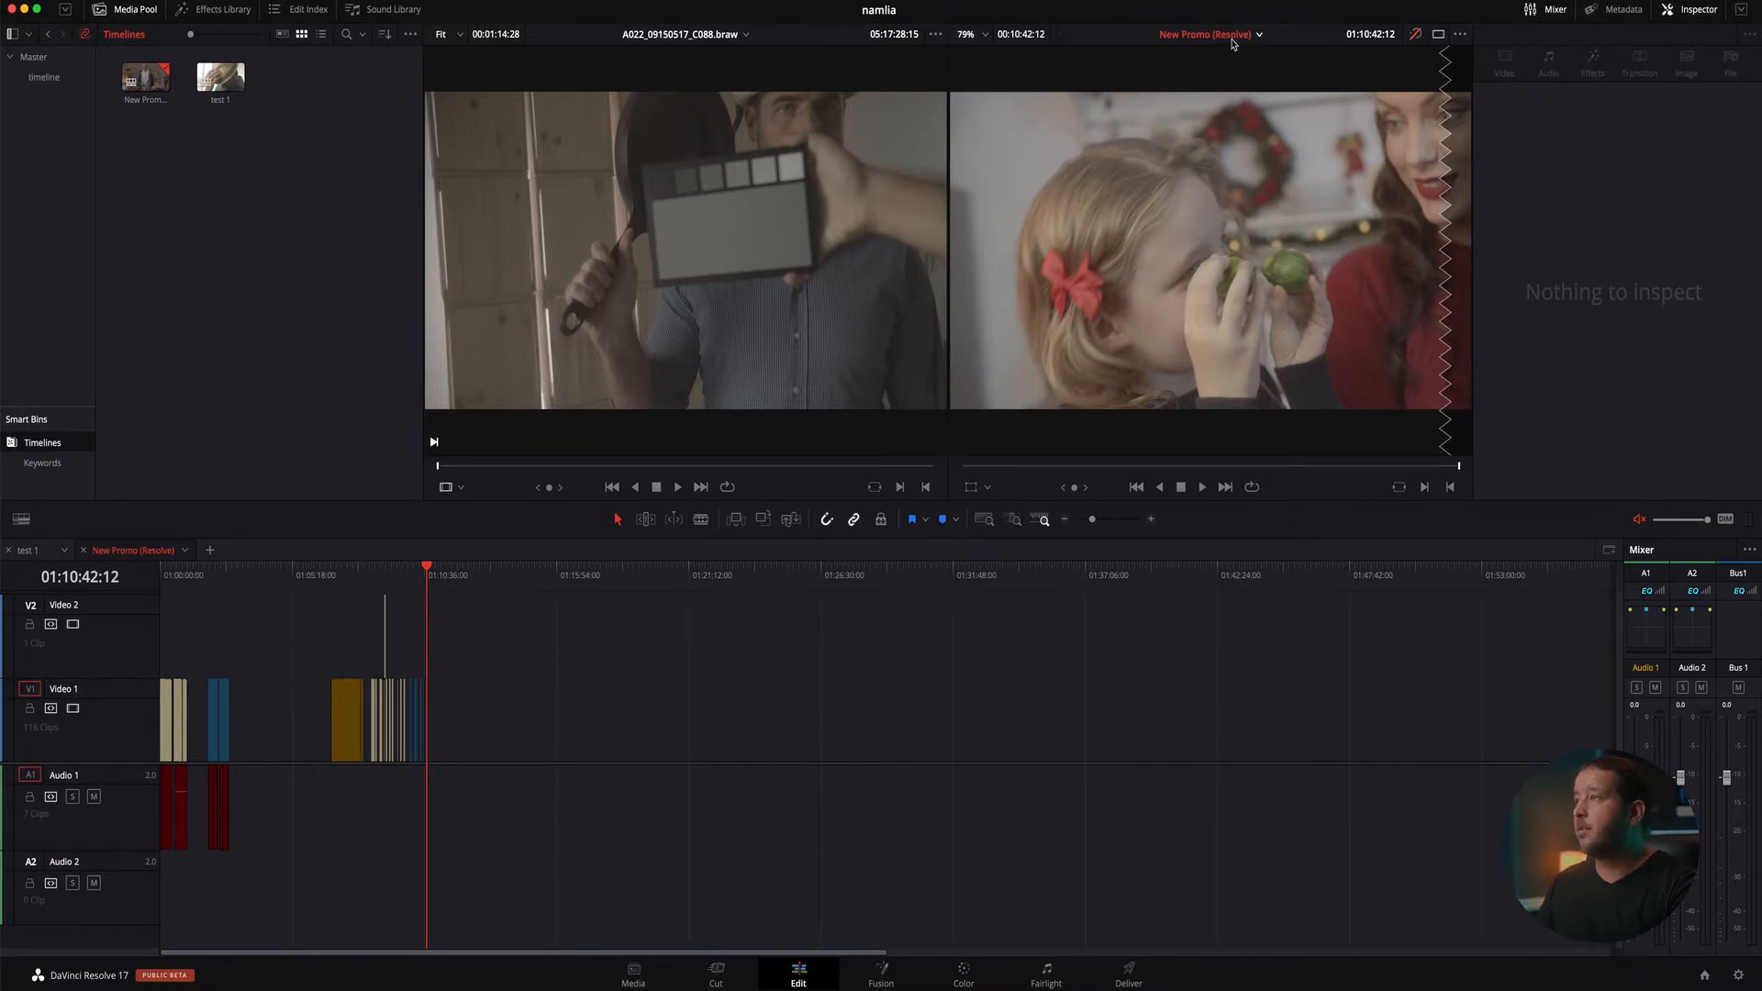
Reselect A022_09150517_C088.braw as the source clip and reopen the test 1 timeline with the playhead at 01:00:00:10
{"action": "left_click", "coordinate": [747, 35]}
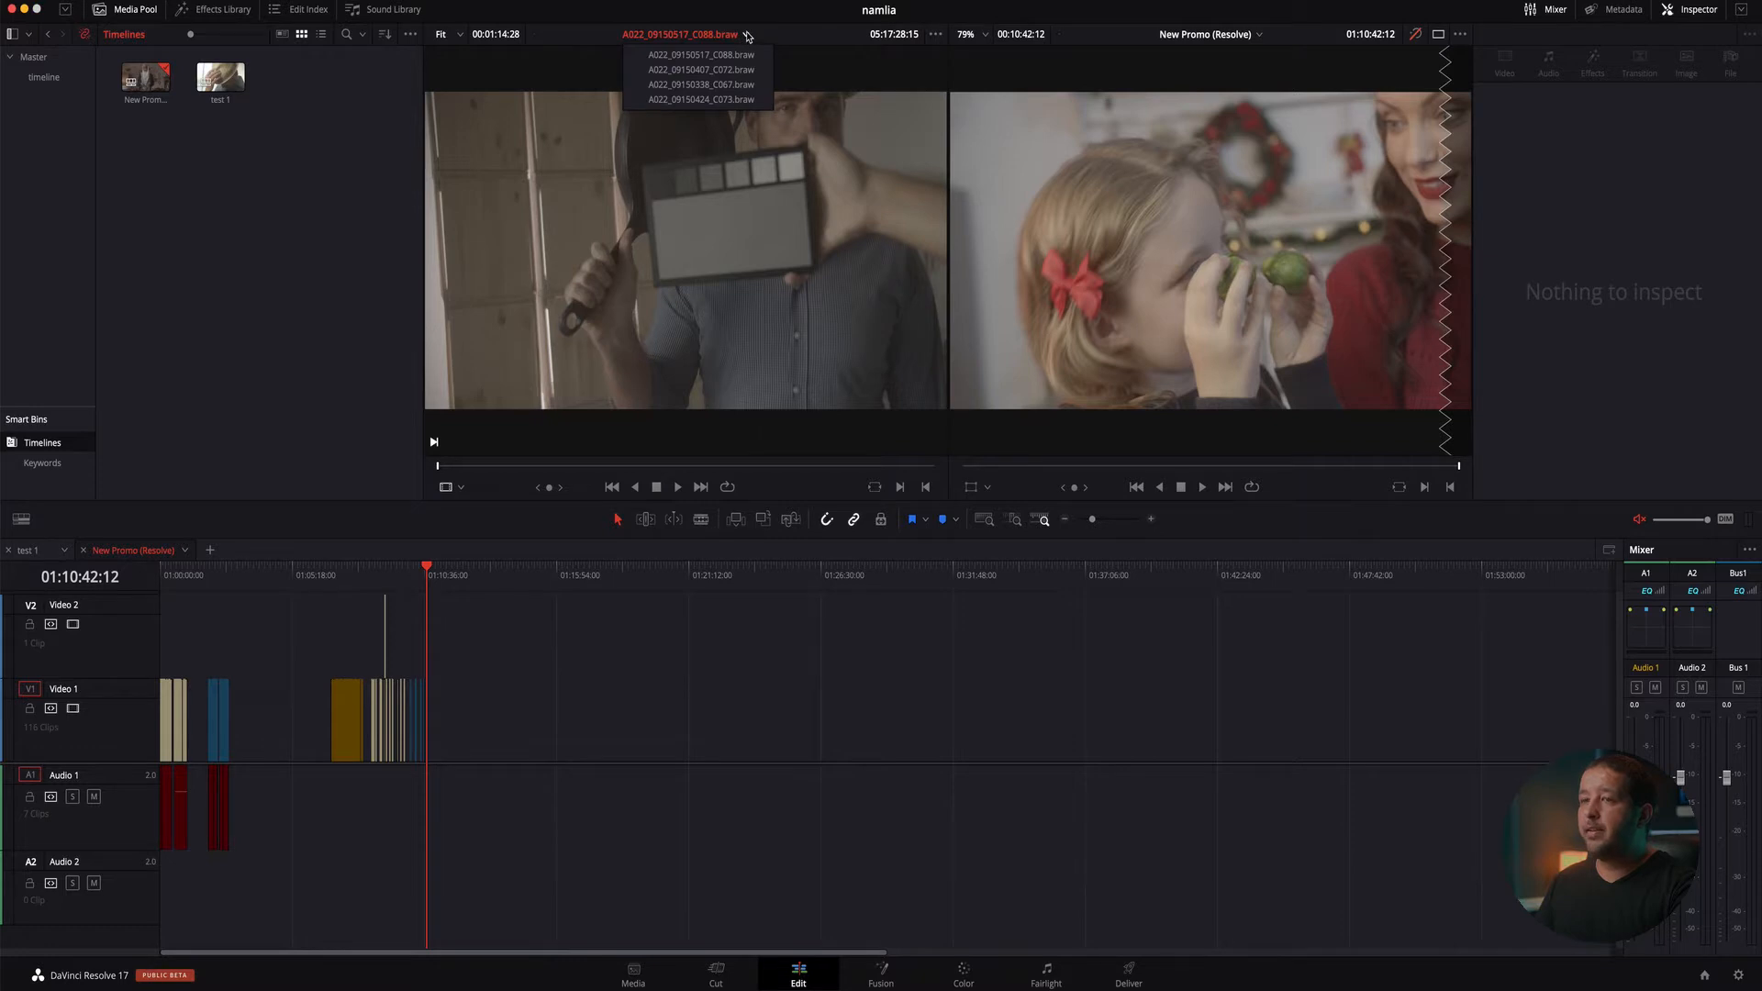
{"action": "left_click", "coordinate": [734, 55]}
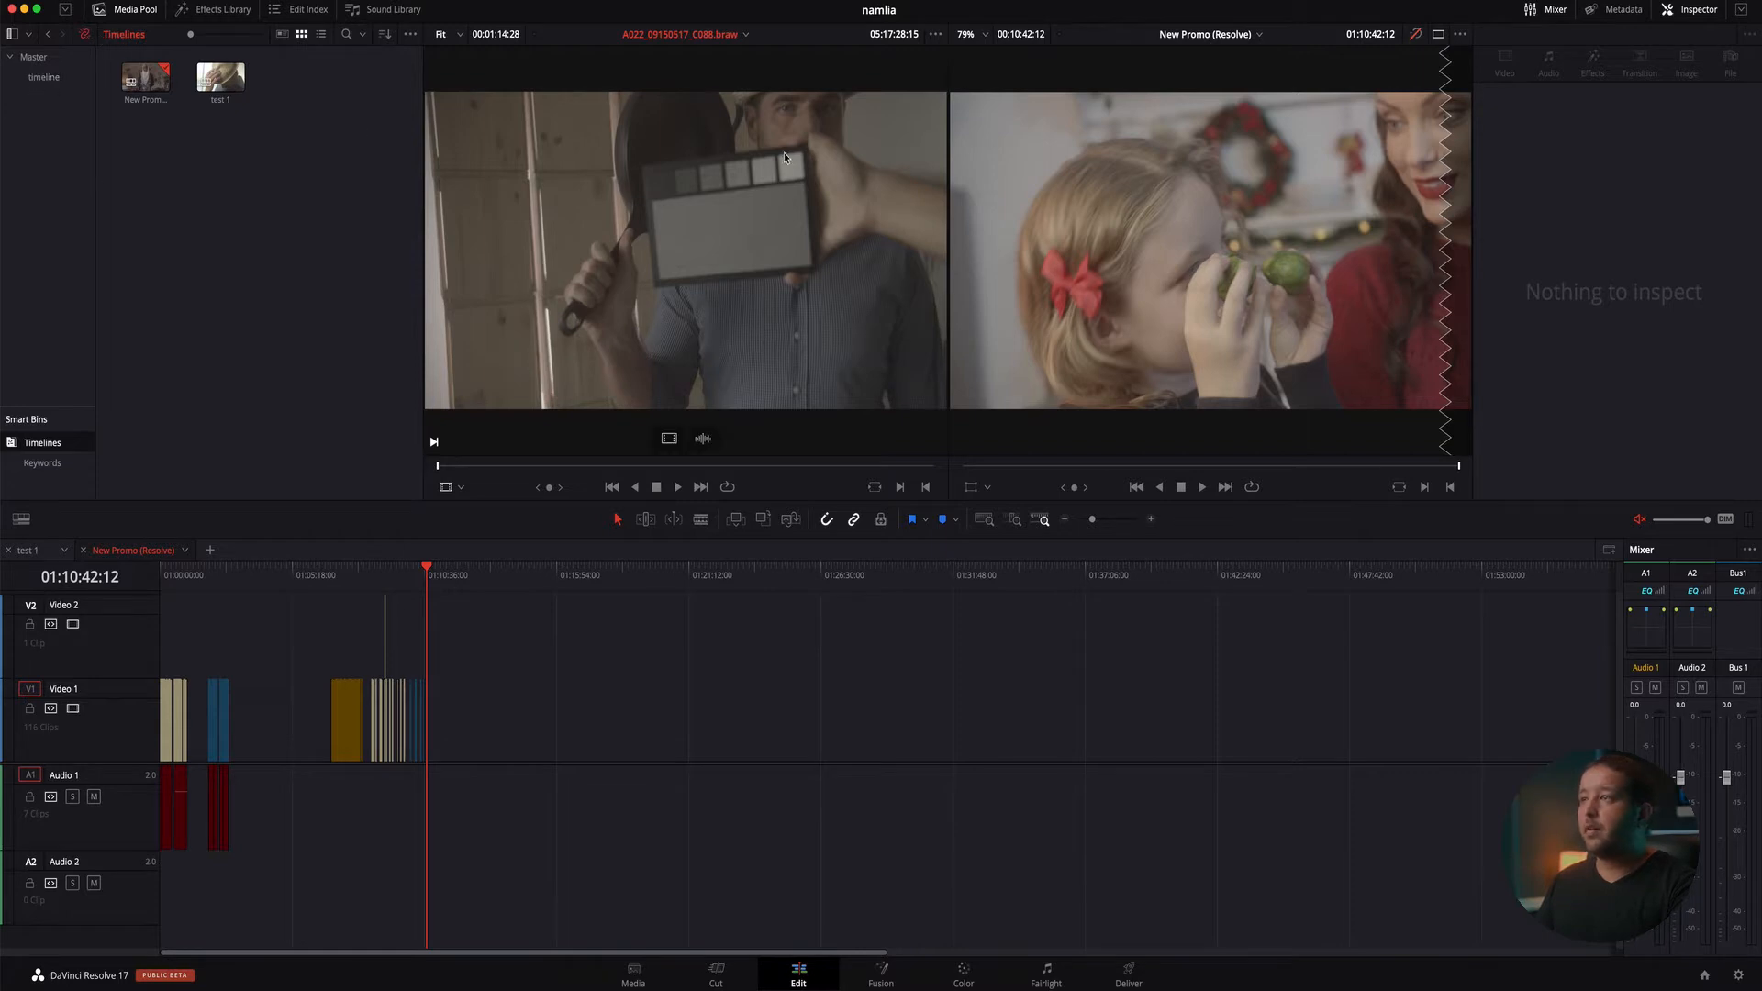
{"action": "left_click", "coordinate": [1198, 35]}
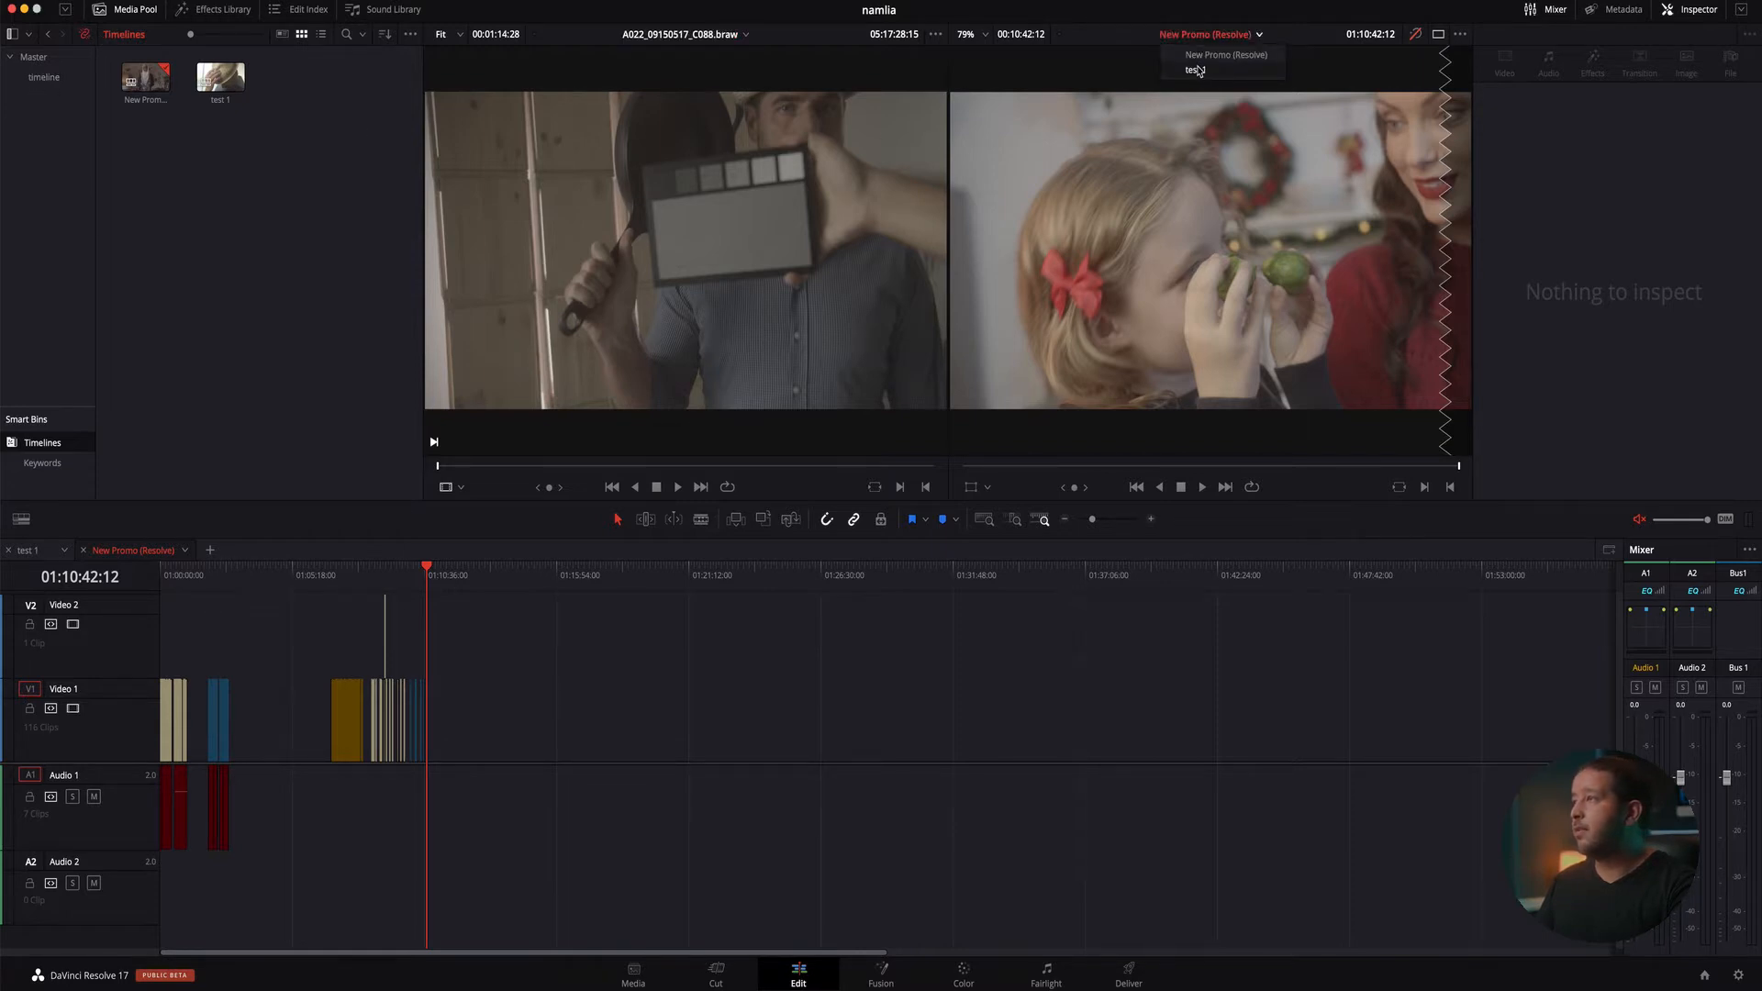
{"action": "left_click", "coordinate": [1195, 70]}
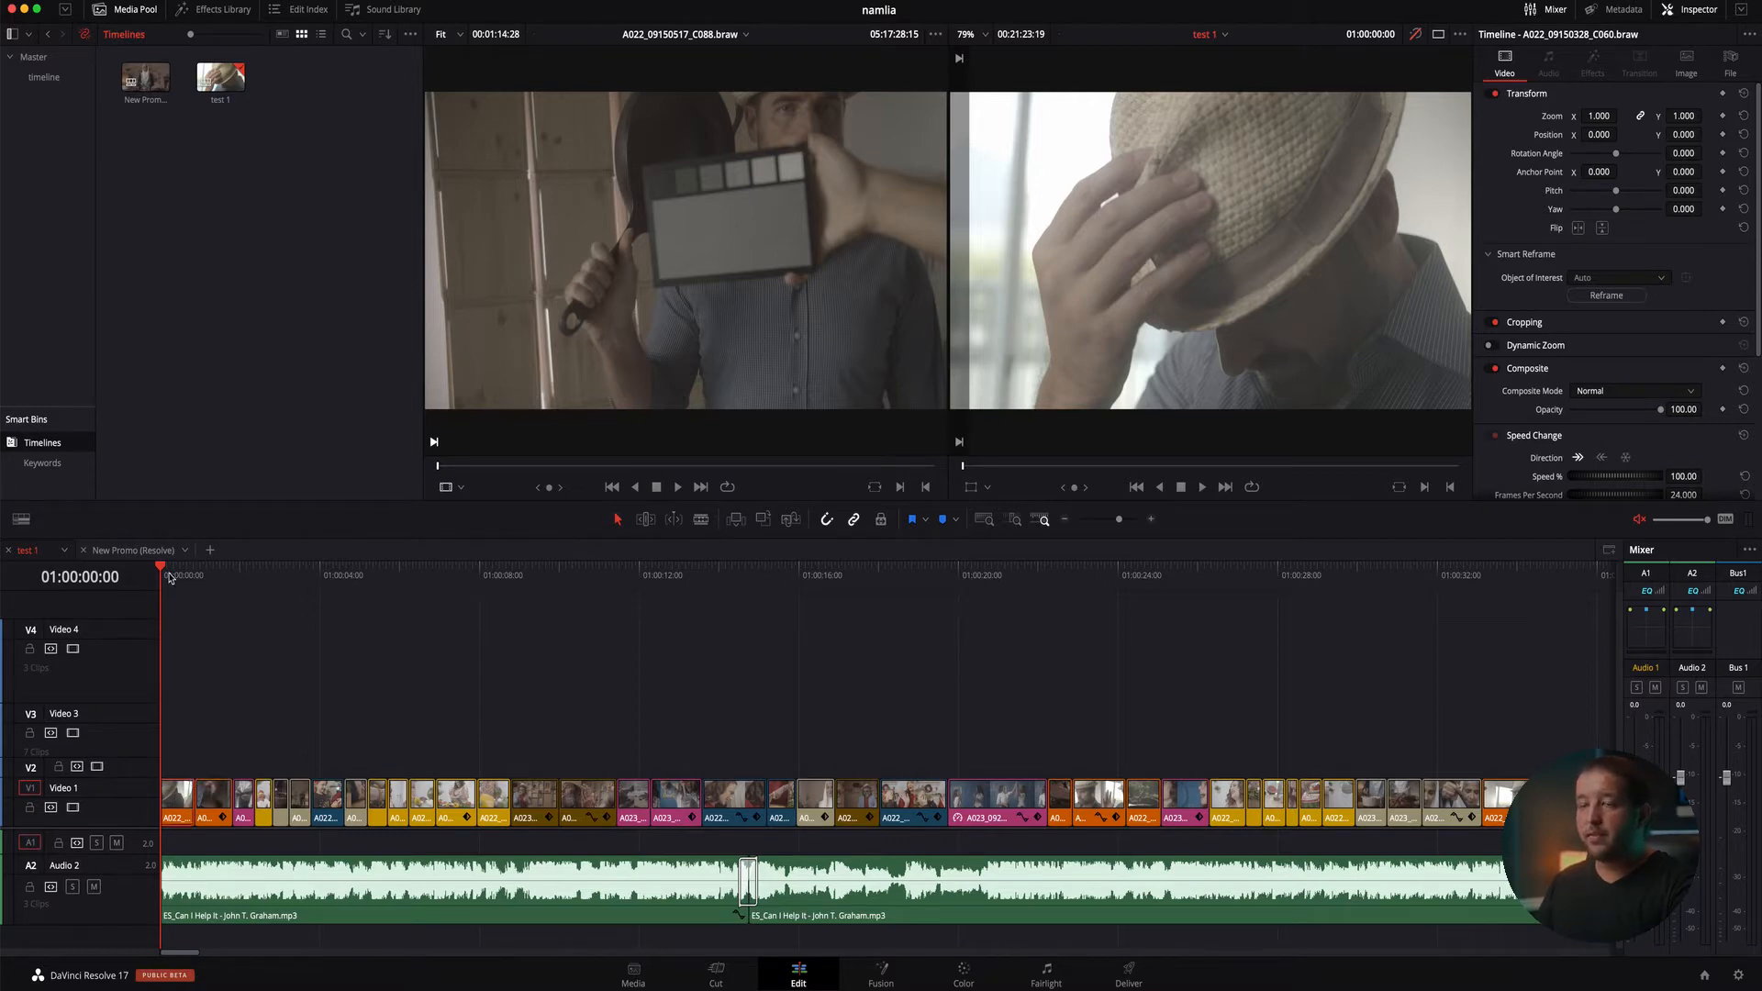
{"action": "left_click_drag", "start_coordinate": [169, 577], "coordinate": [178, 577]}
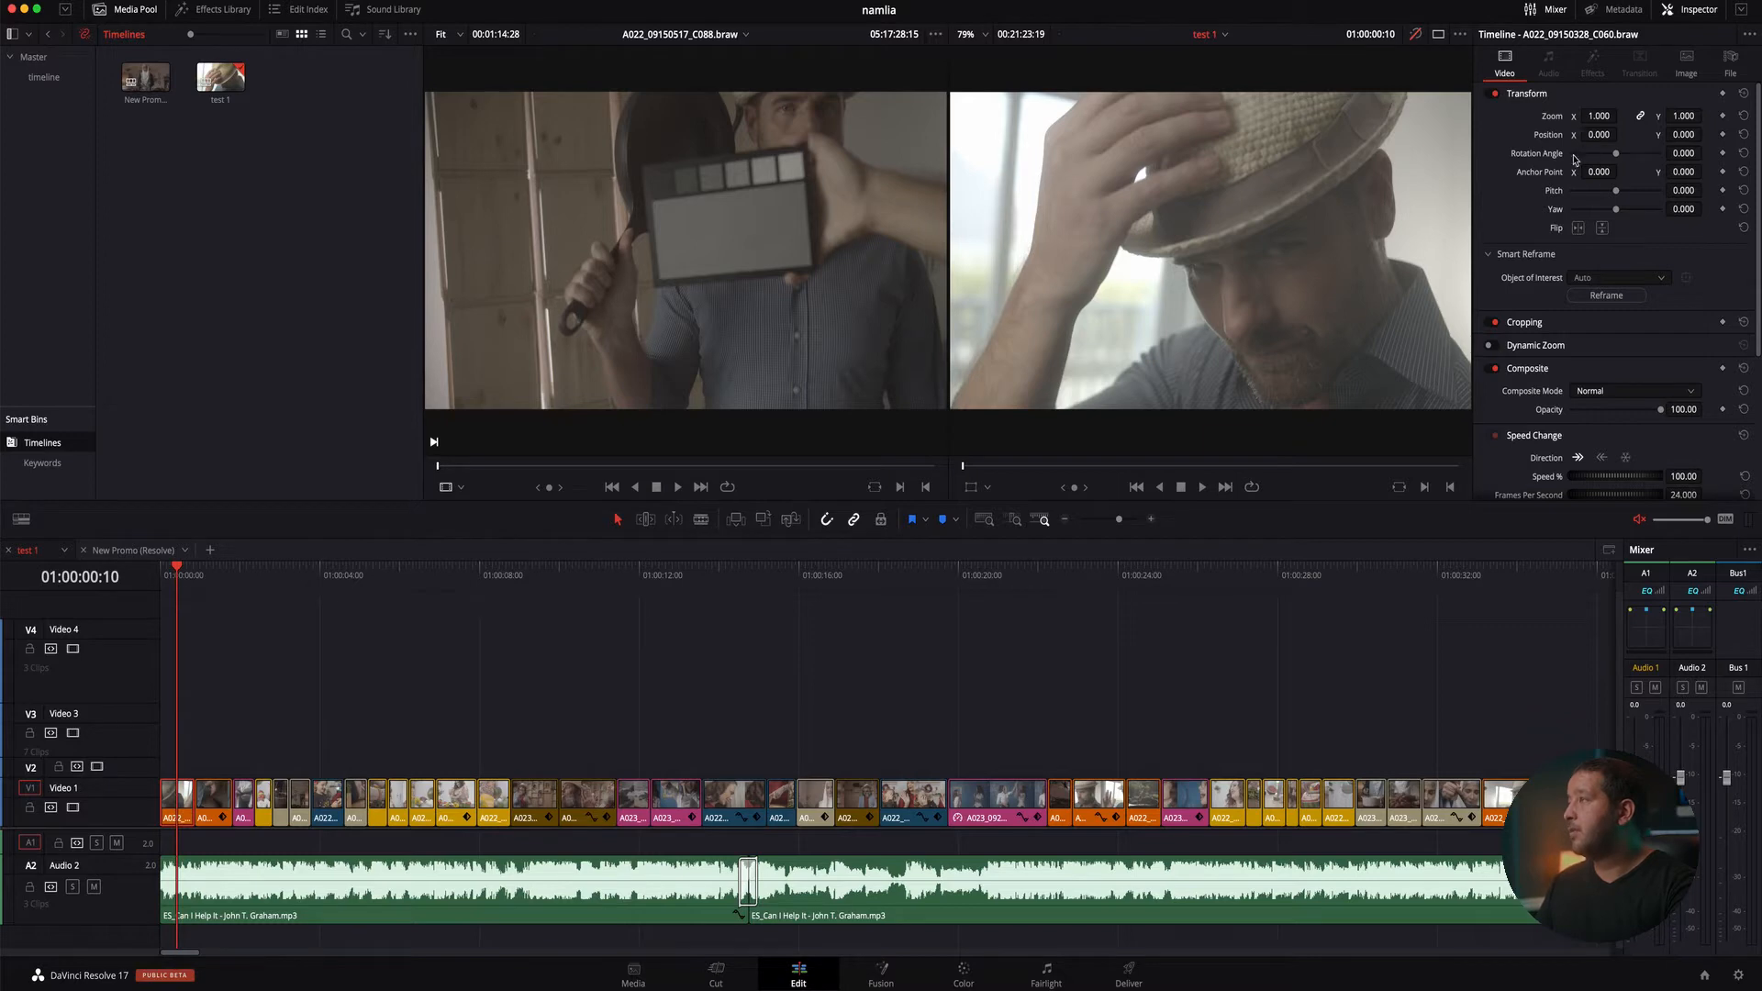
Reset the clip's rotation angle and anchor point to their defaults, and collapse and reopen the Smart Reframe settings
{"action": "left_click_drag", "start_coordinate": [1617, 153], "coordinate": [1595, 172]}
{"action": "double_click", "coordinate": [1546, 157]}
{"action": "double_click", "coordinate": [1545, 173]}
{"action": "left_click", "coordinate": [1488, 256]}
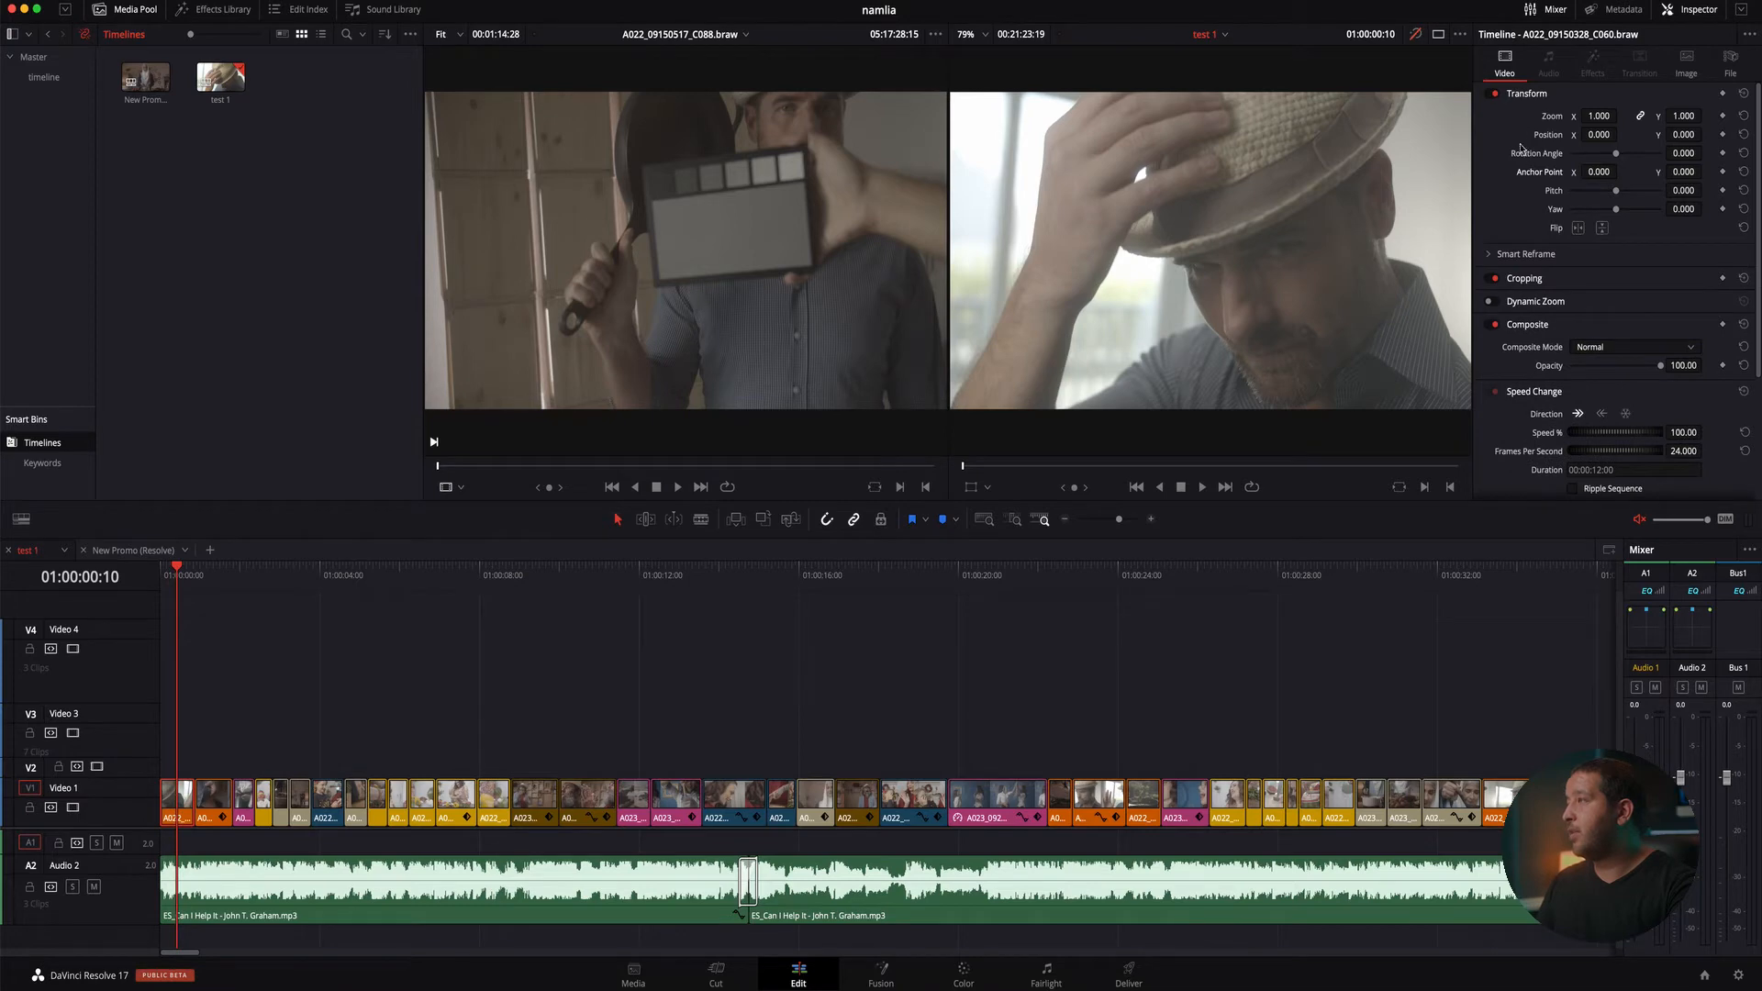
{"action": "left_click", "coordinate": [1514, 256]}
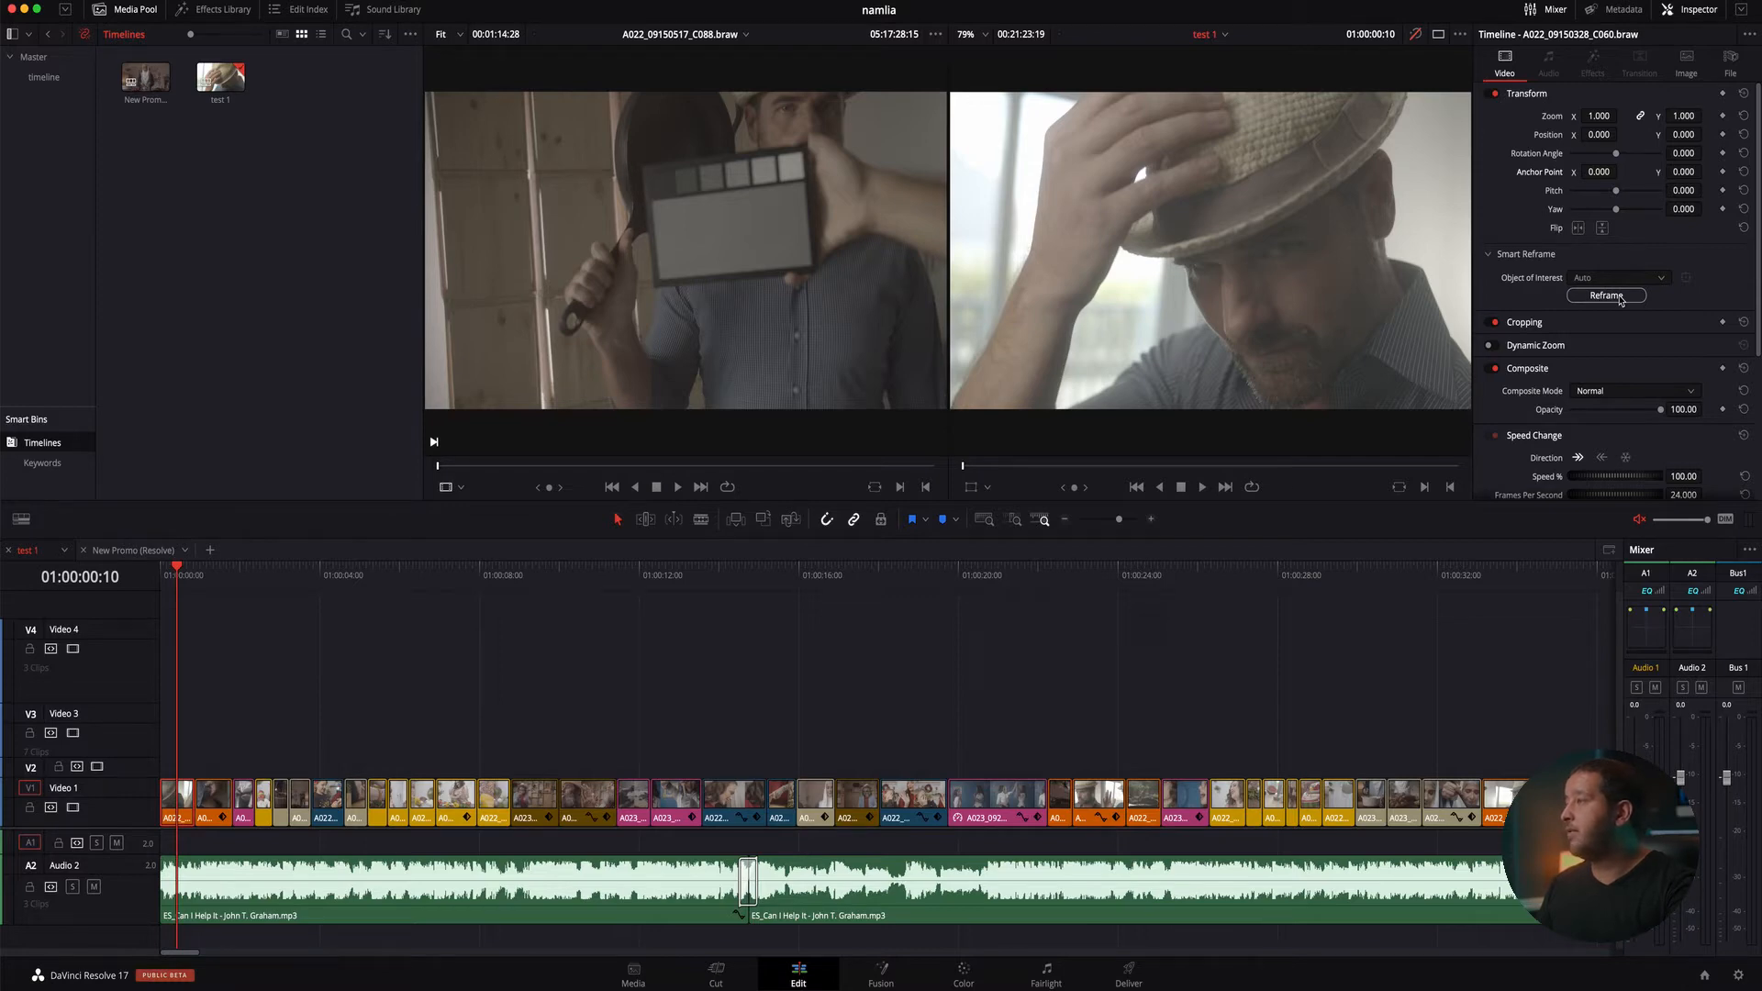
Expand the clip's Cropping and Dynamic Zoom settings to examine their options
{"action": "left_click", "coordinate": [1591, 324]}
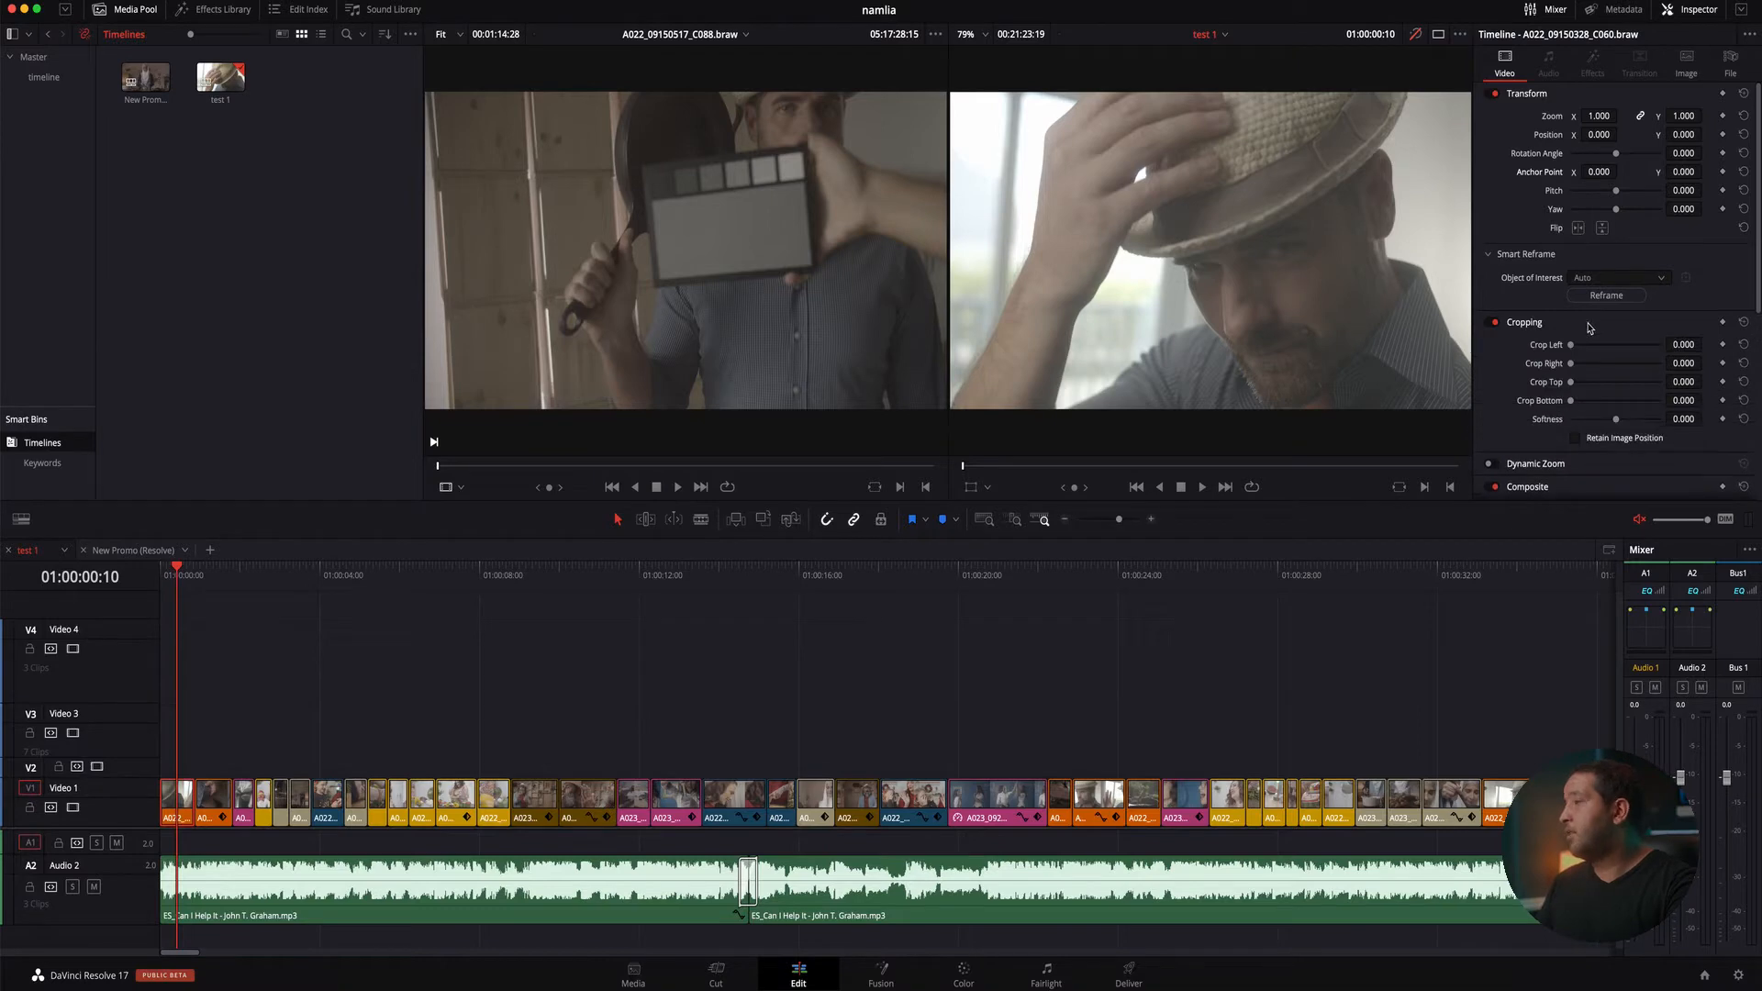
{"action": "left_click_drag", "start_coordinate": [1572, 348], "coordinate": [1546, 403]}
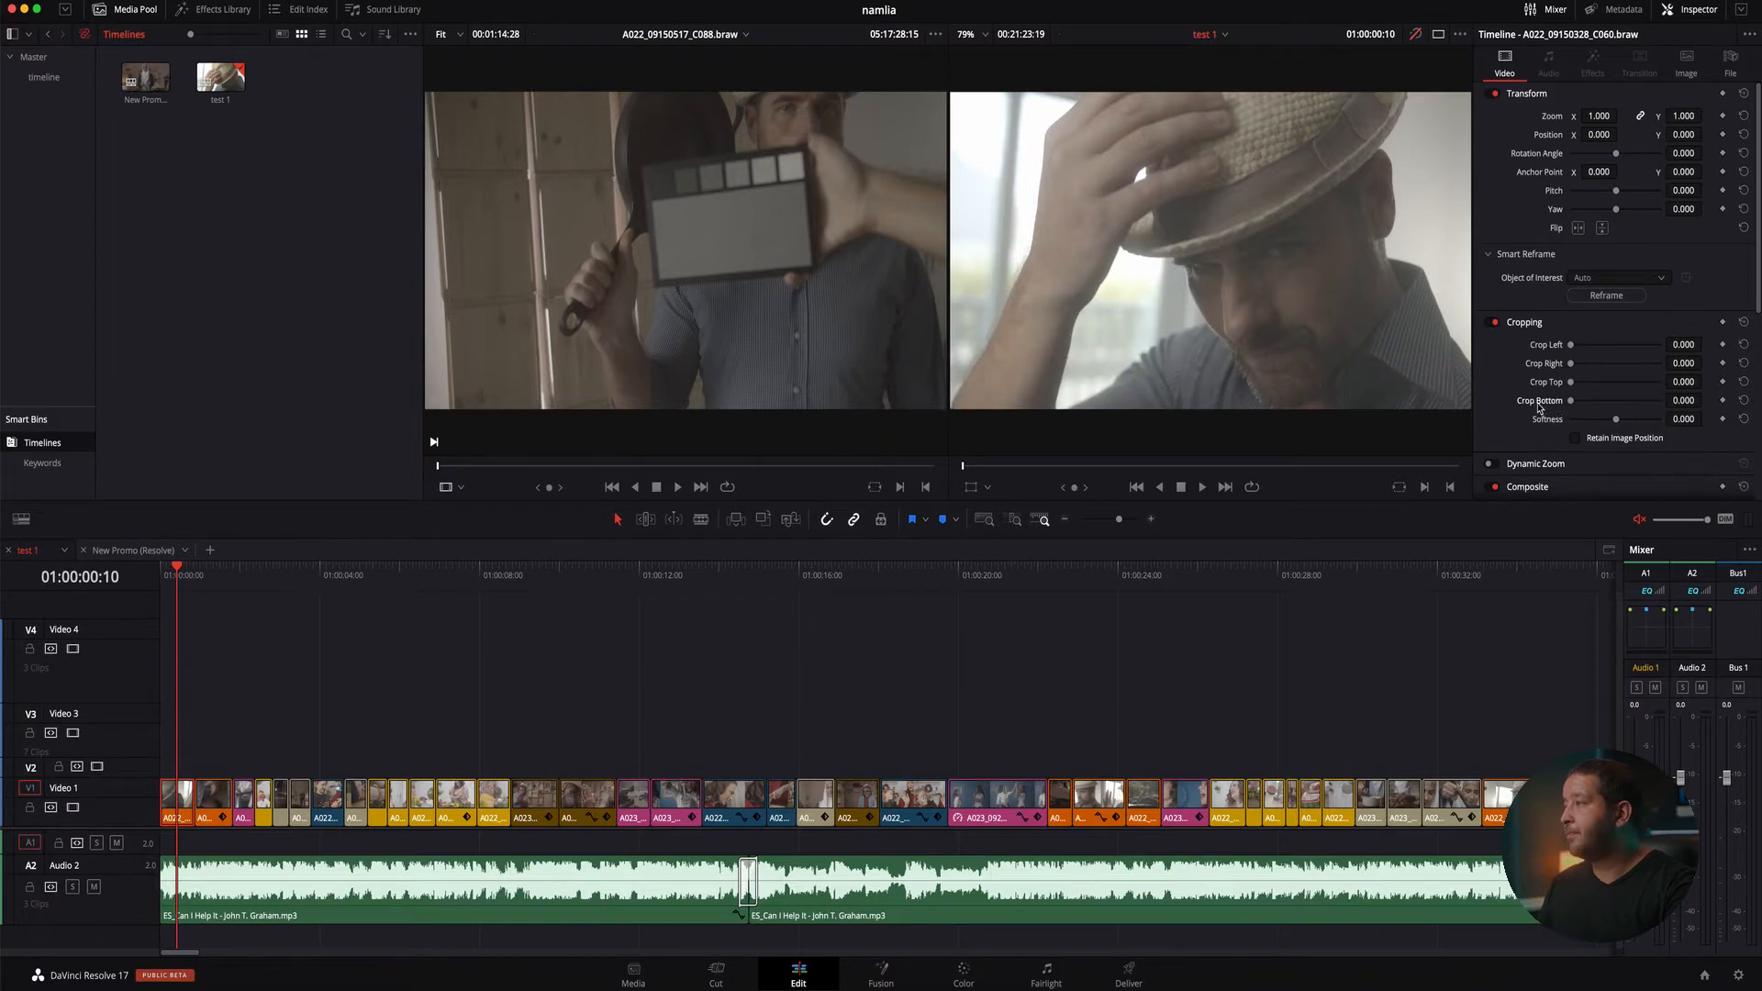
{"action": "scroll", "coordinate": [1539, 408], "scroll_direction": "down", "scroll_amount": 3}
{"action": "left_click", "coordinate": [1595, 357]}
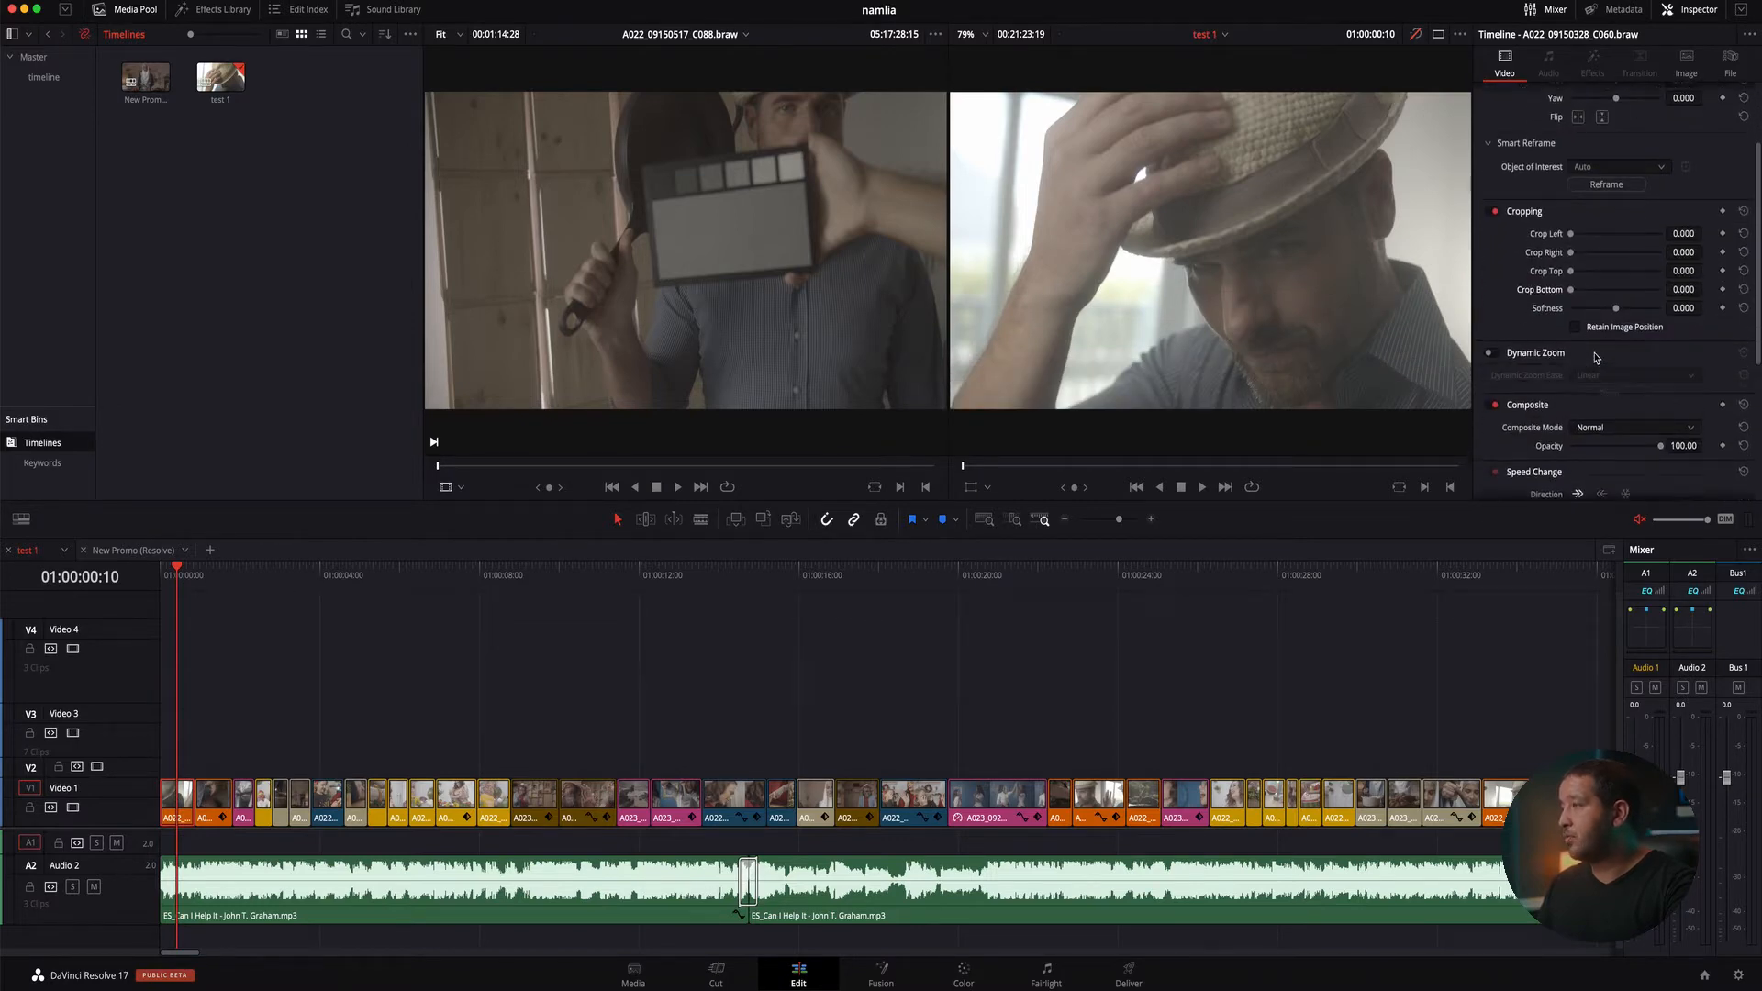
Play the opening clip from the timeline start with Dynamic Zoom off, and return the playhead to 01:00:00:00
{"action": "left_click", "coordinate": [162, 573]}
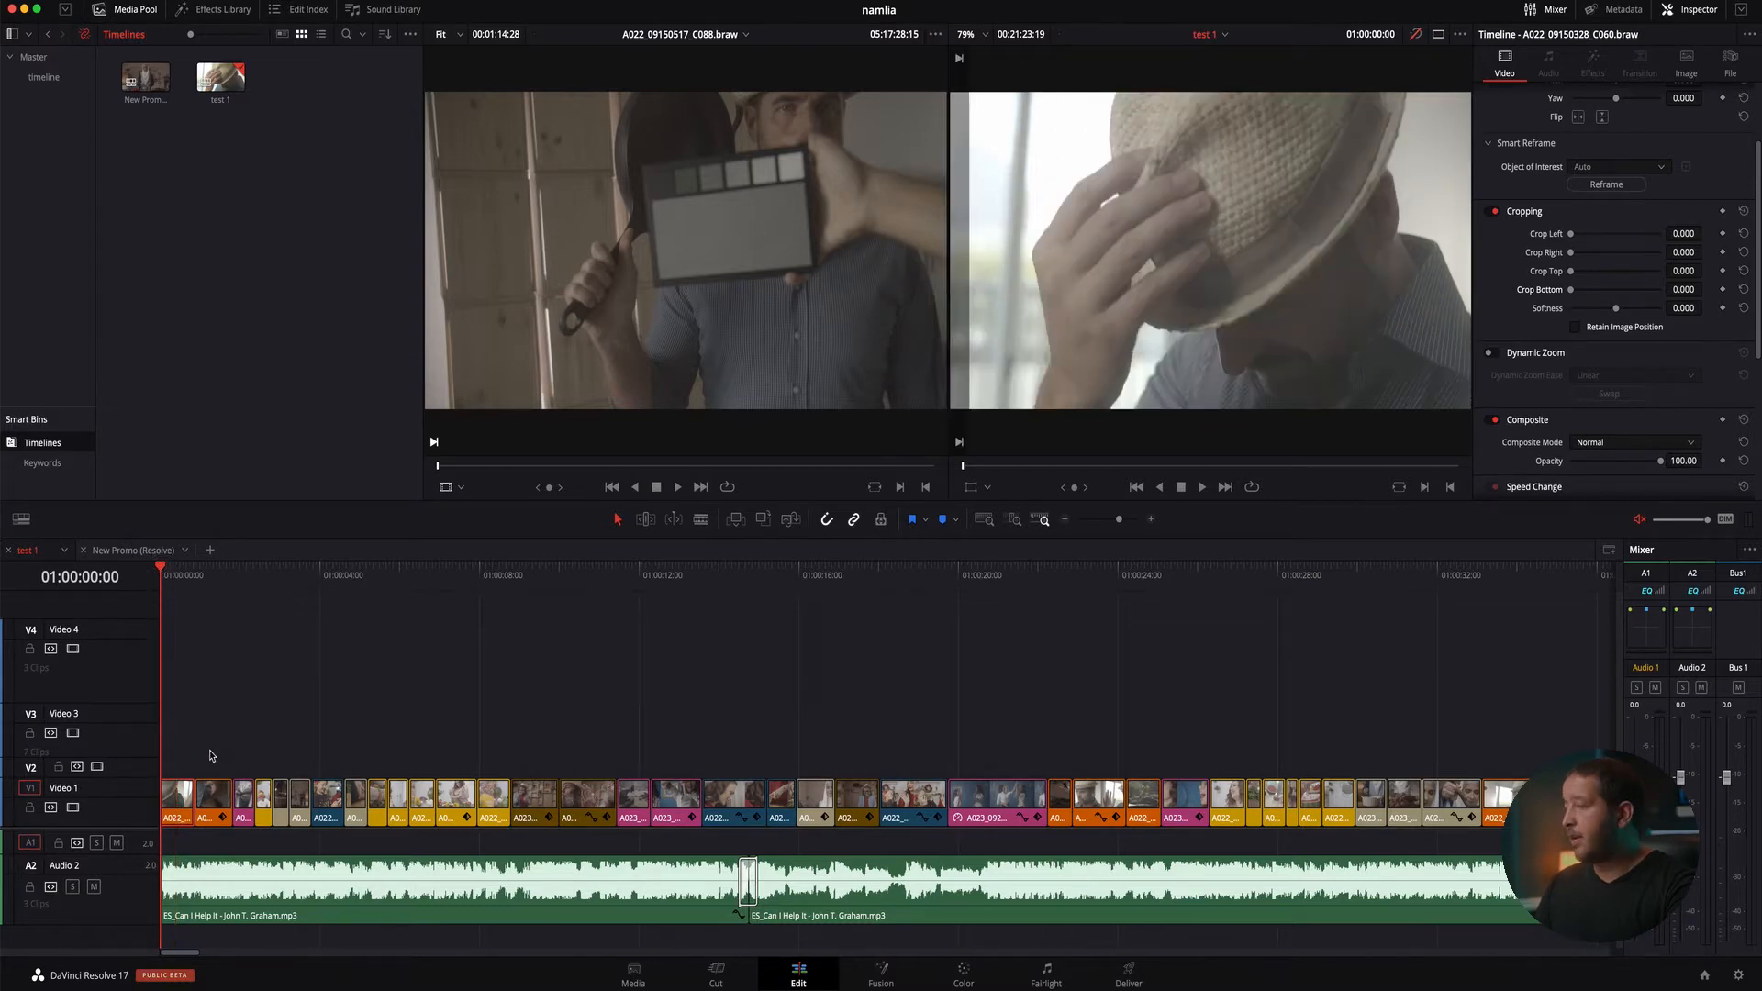
{"action": "key", "text": "space"}
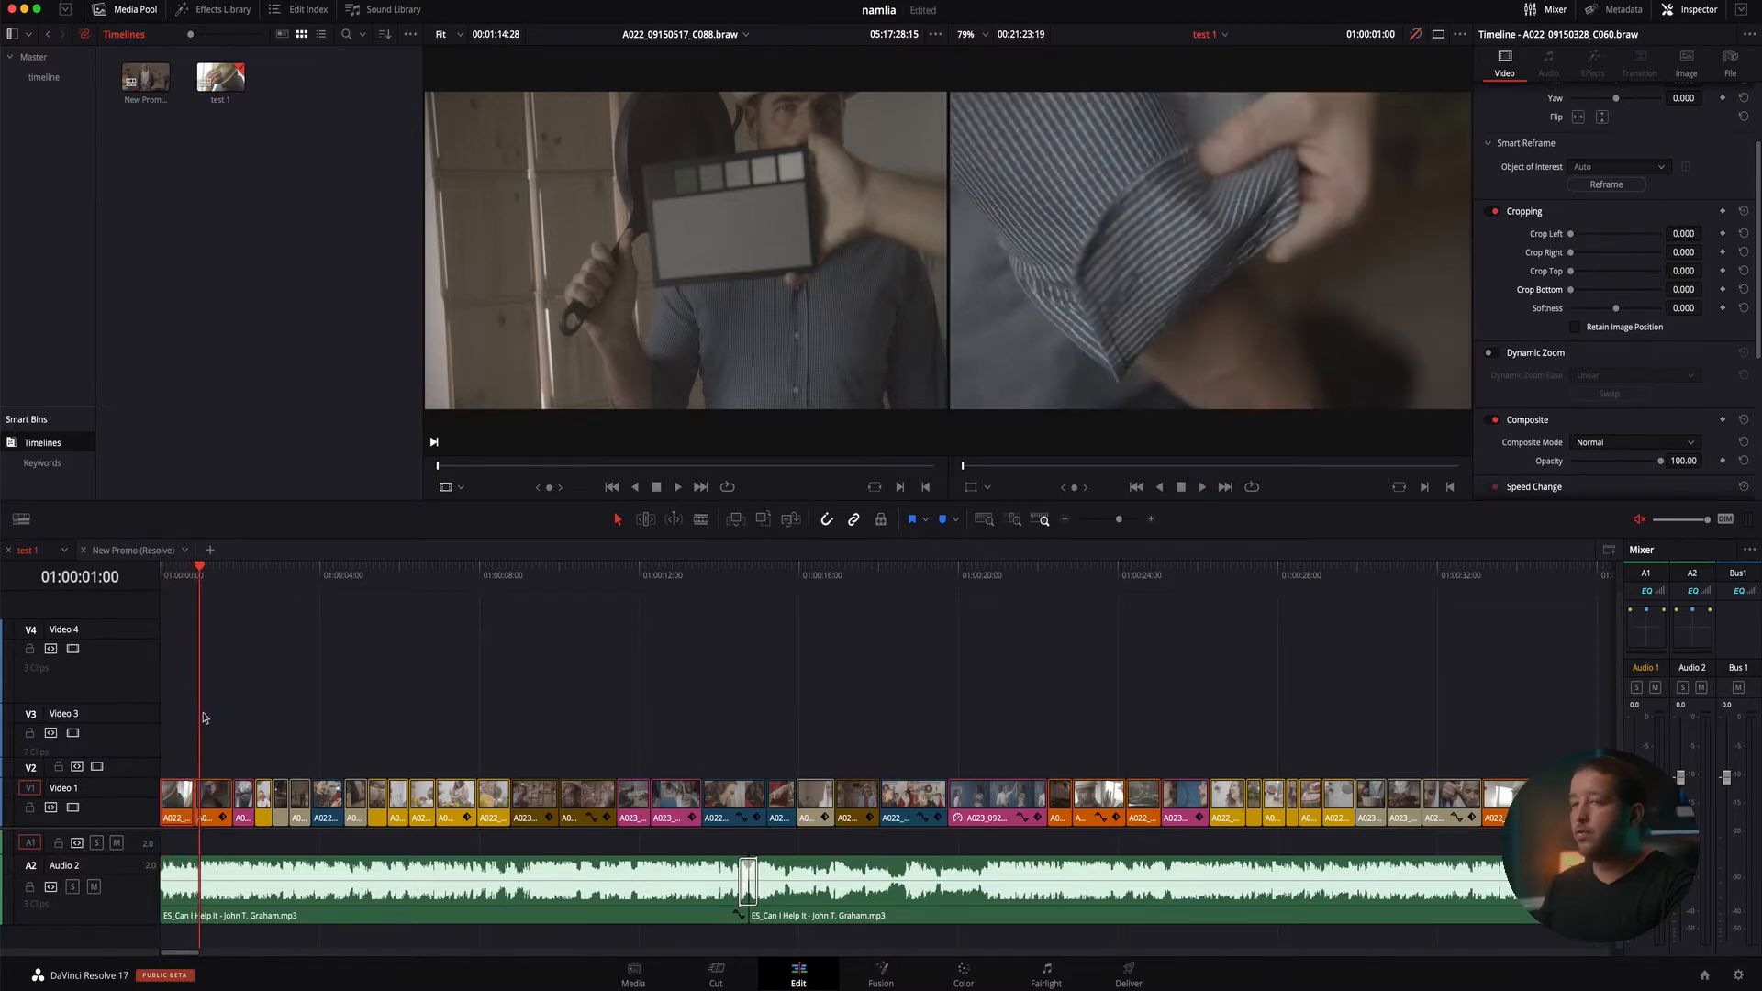
{"action": "left_click", "coordinate": [163, 572]}
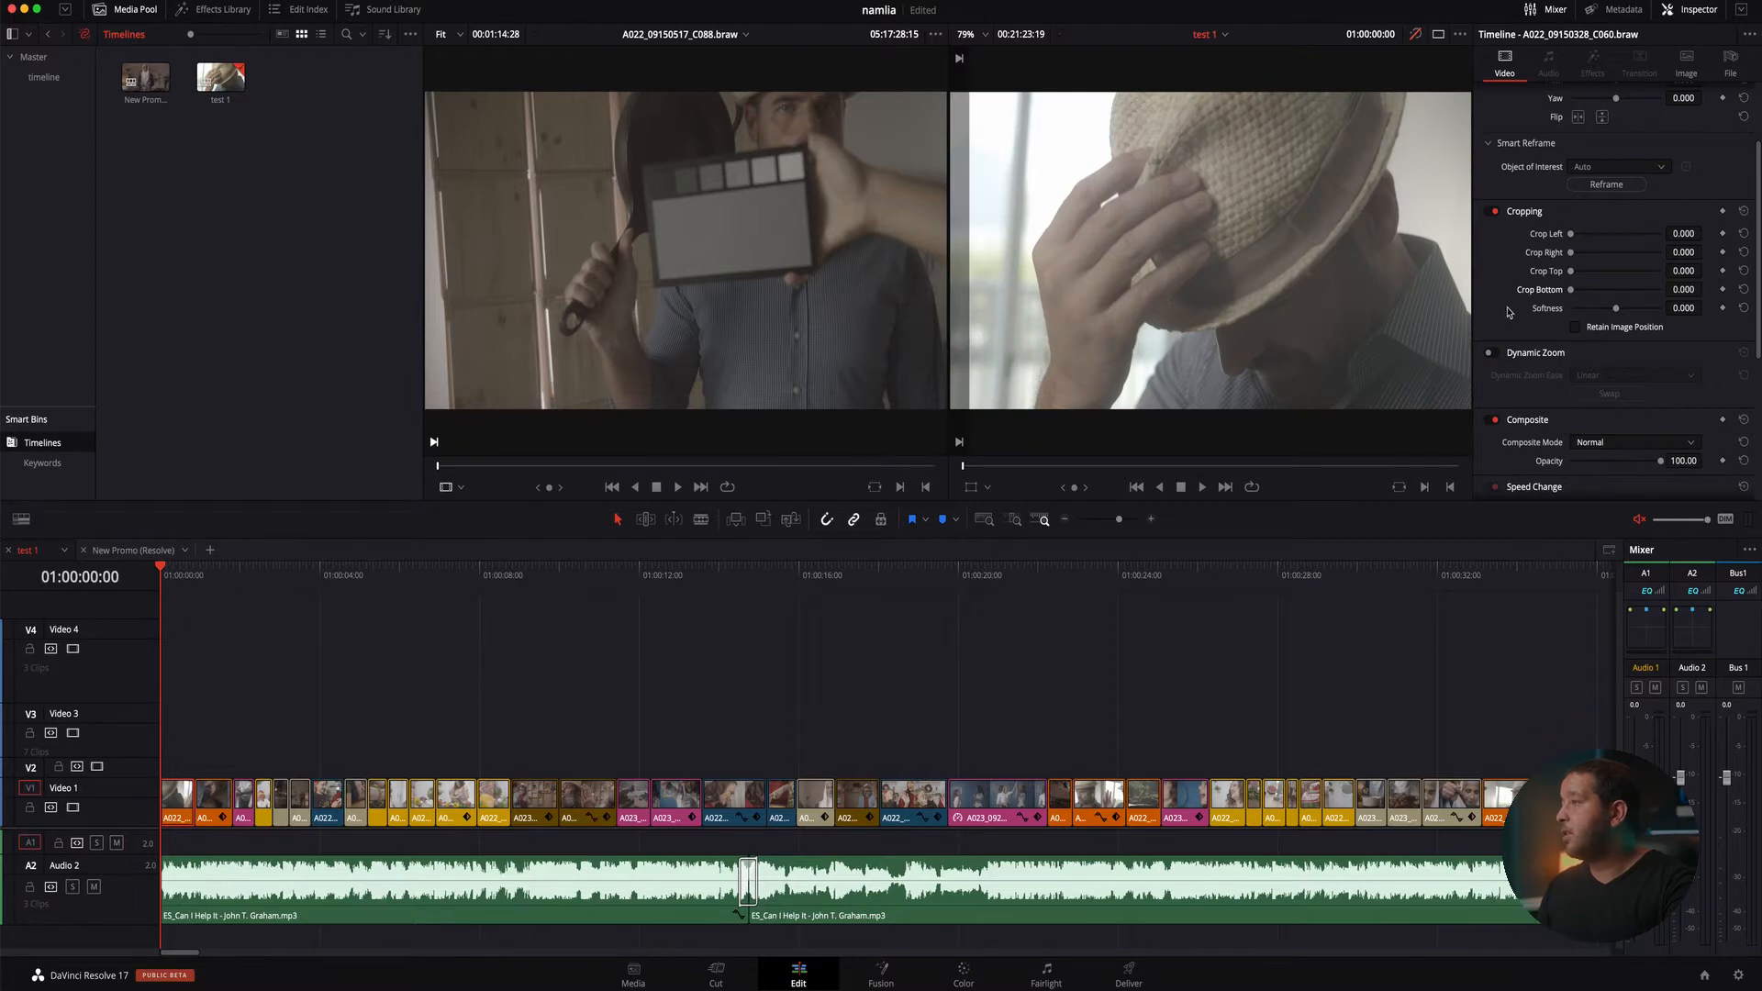
Turn on Dynamic Zoom for the opening clip and preview the zoom from the timeline start
{"action": "left_click", "coordinate": [1496, 354]}
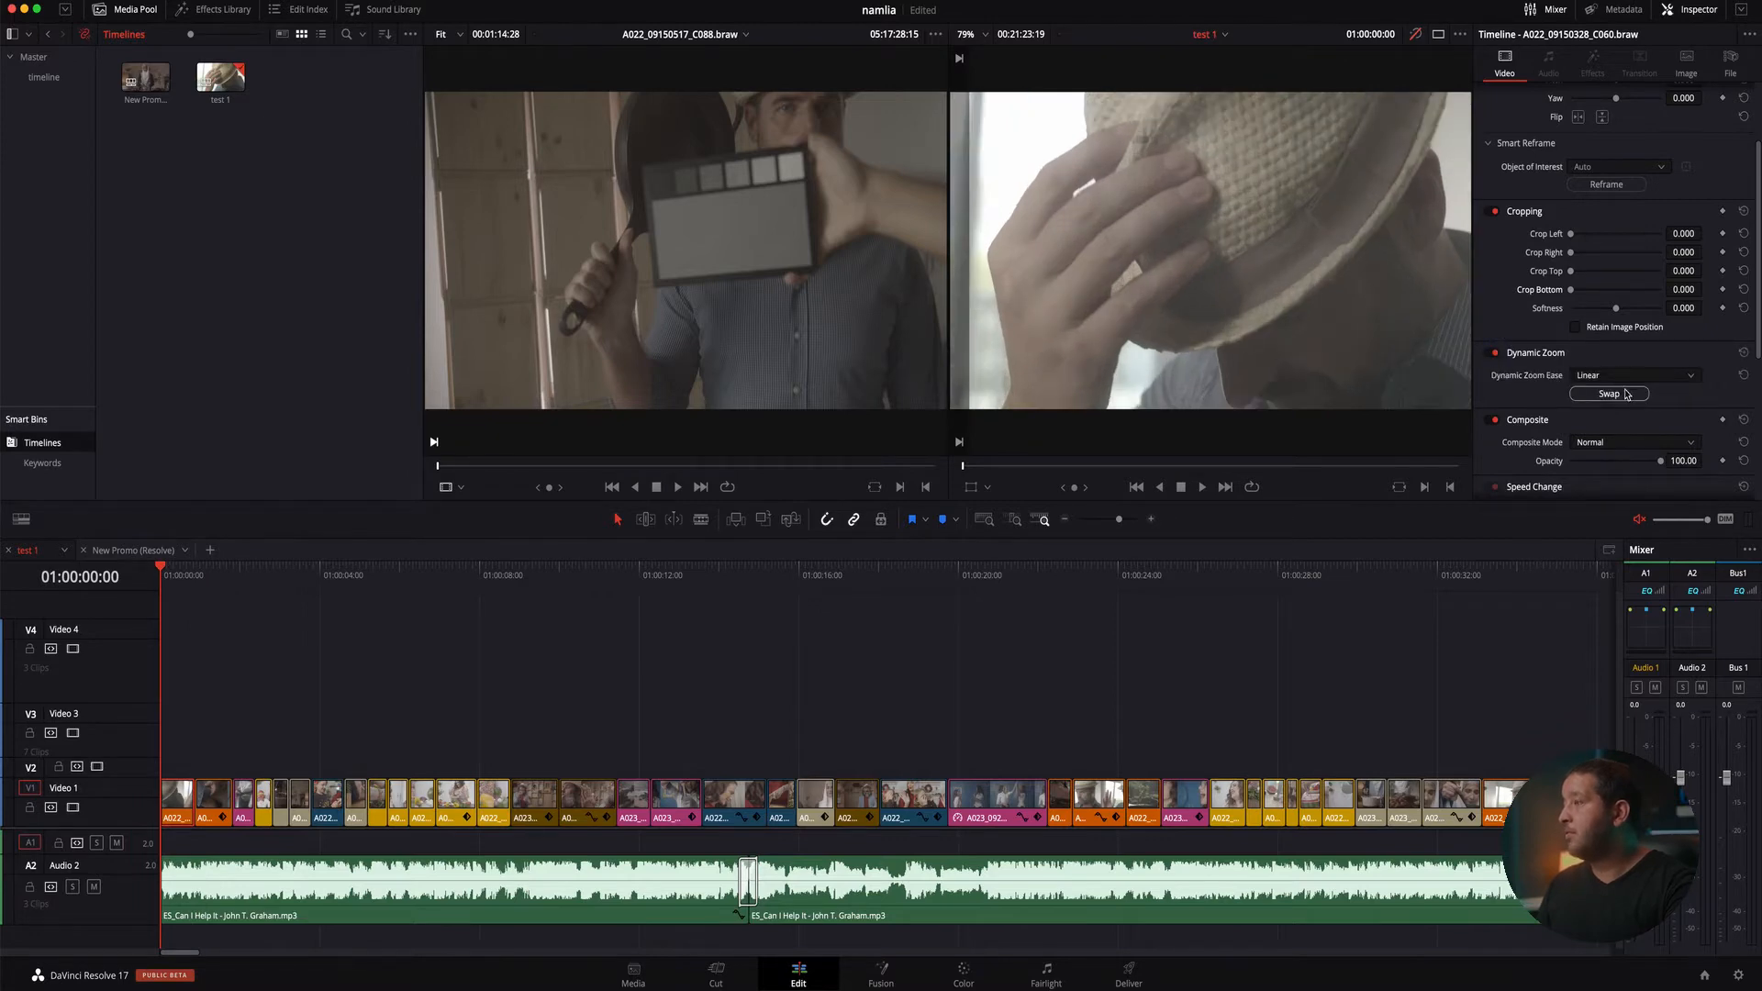
{"action": "key", "text": "space"}
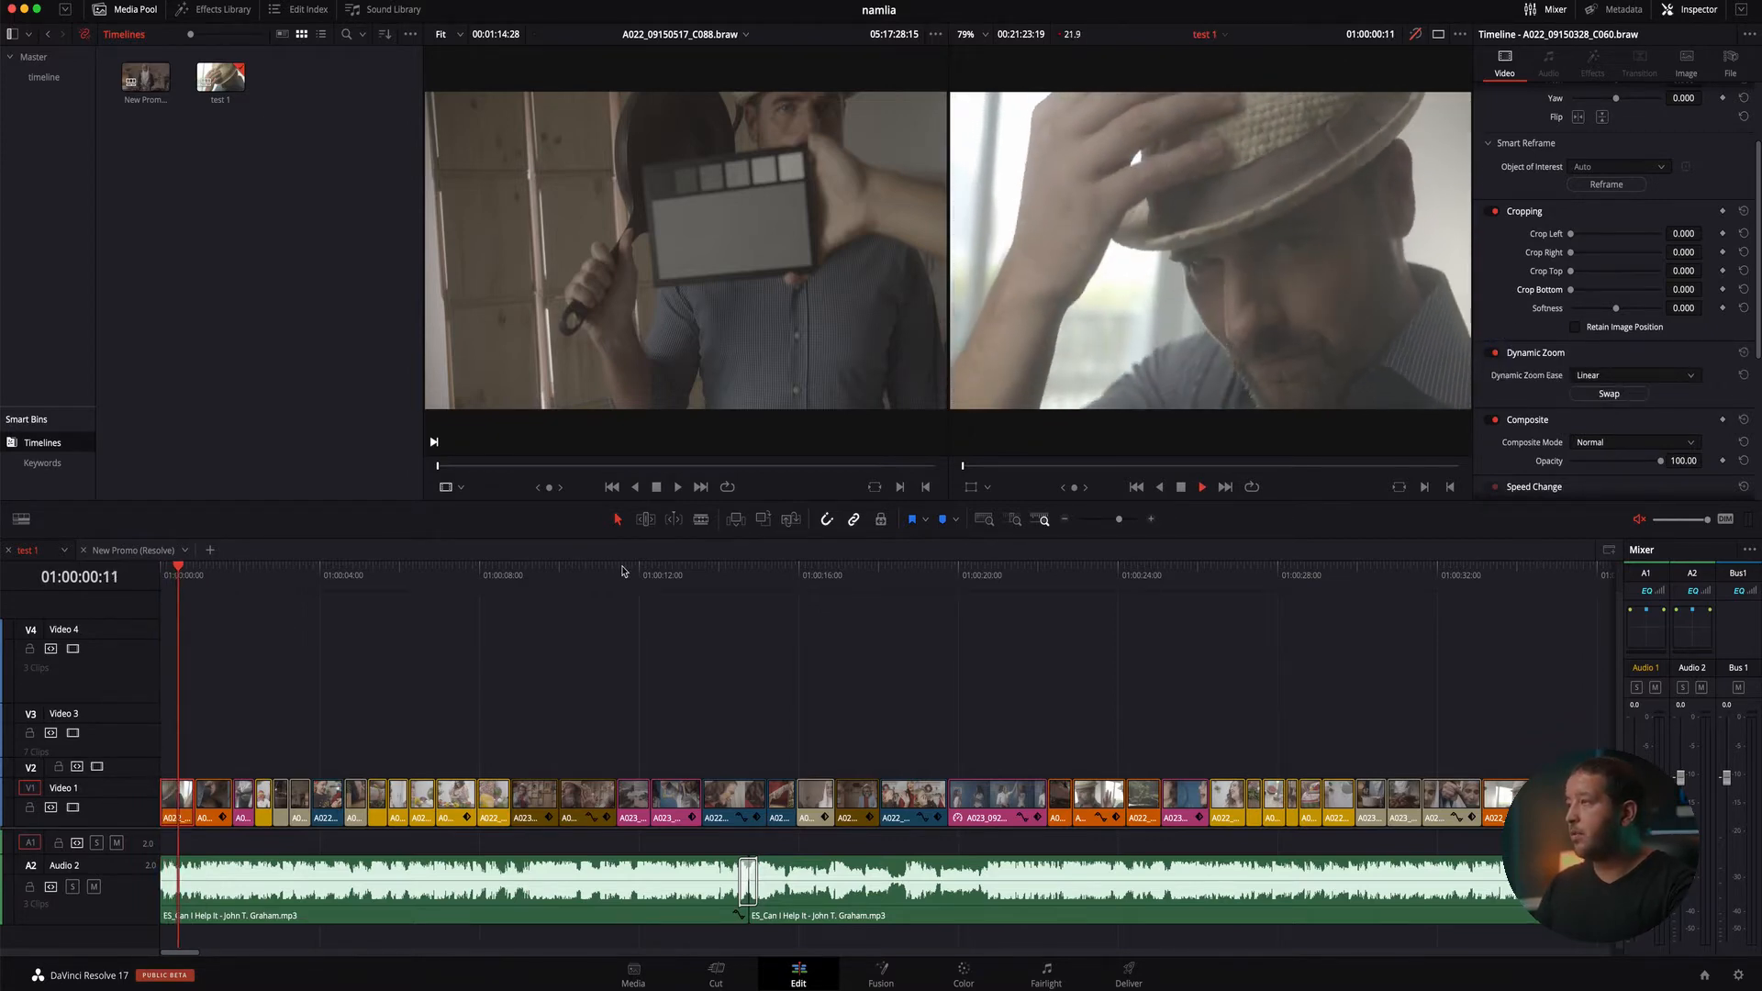
{"action": "key", "text": "space"}
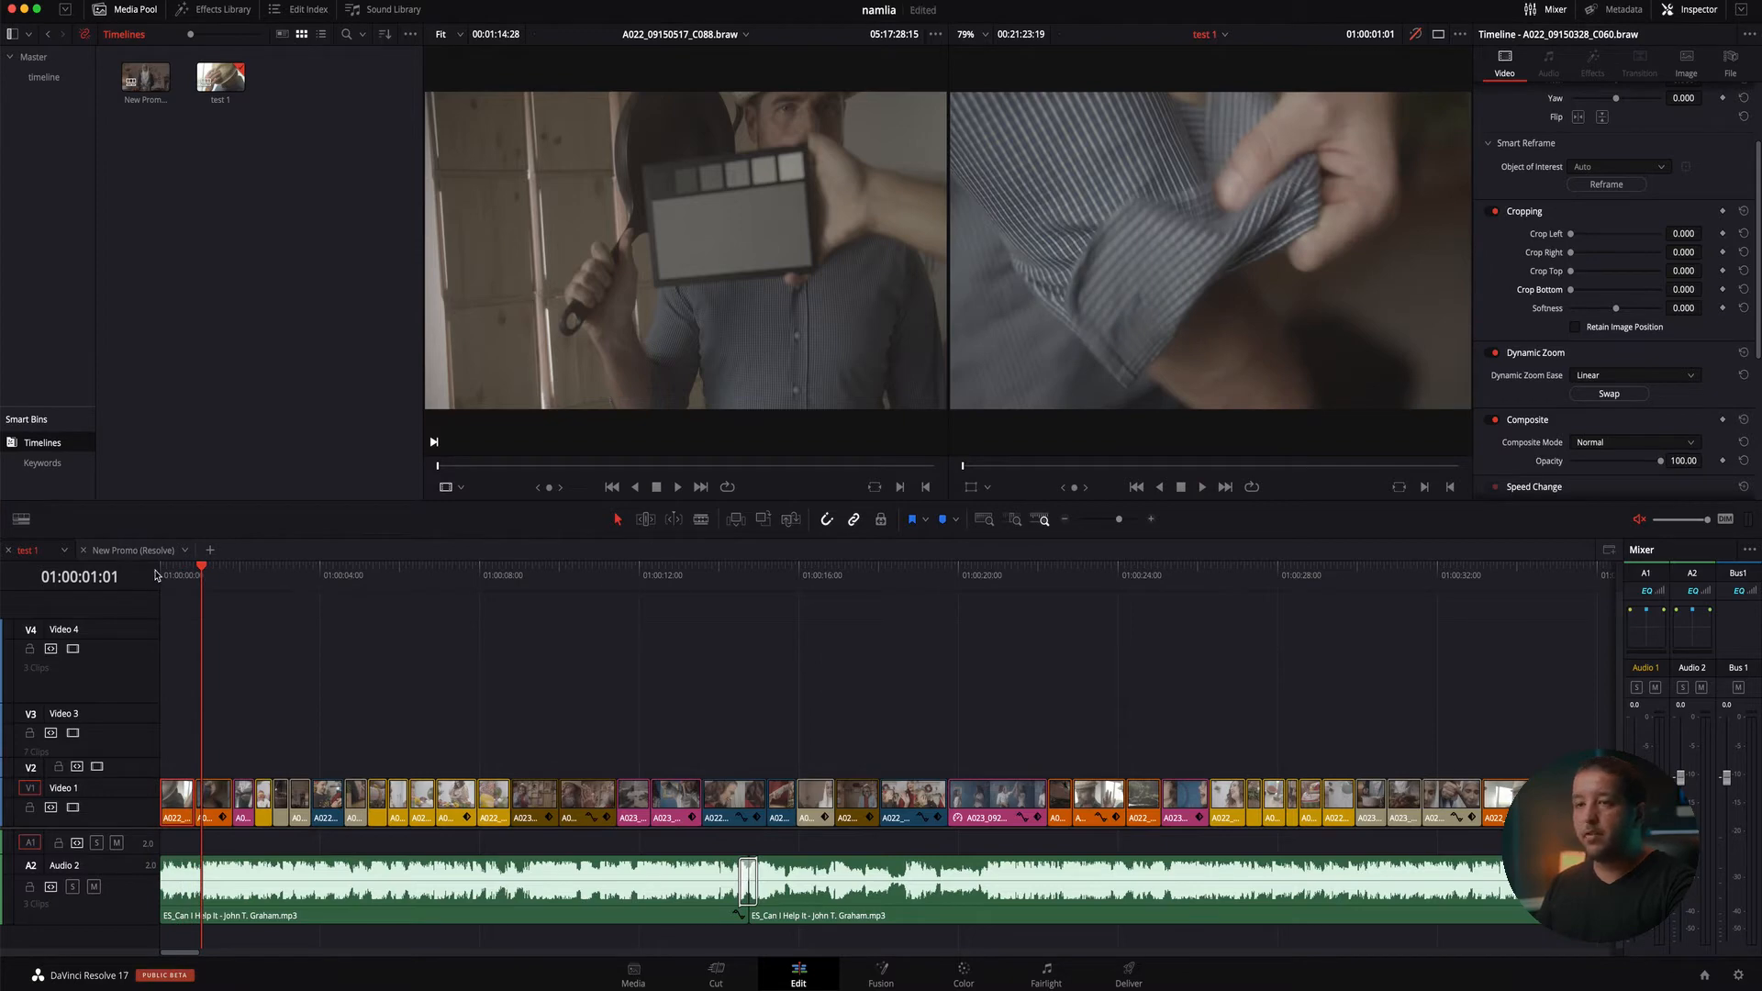
{"action": "left_click", "coordinate": [164, 577]}
Check the Dynamic Zoom ease options, swap the zoom direction, and turn Dynamic Zoom off
{"action": "left_click", "coordinate": [1613, 379]}
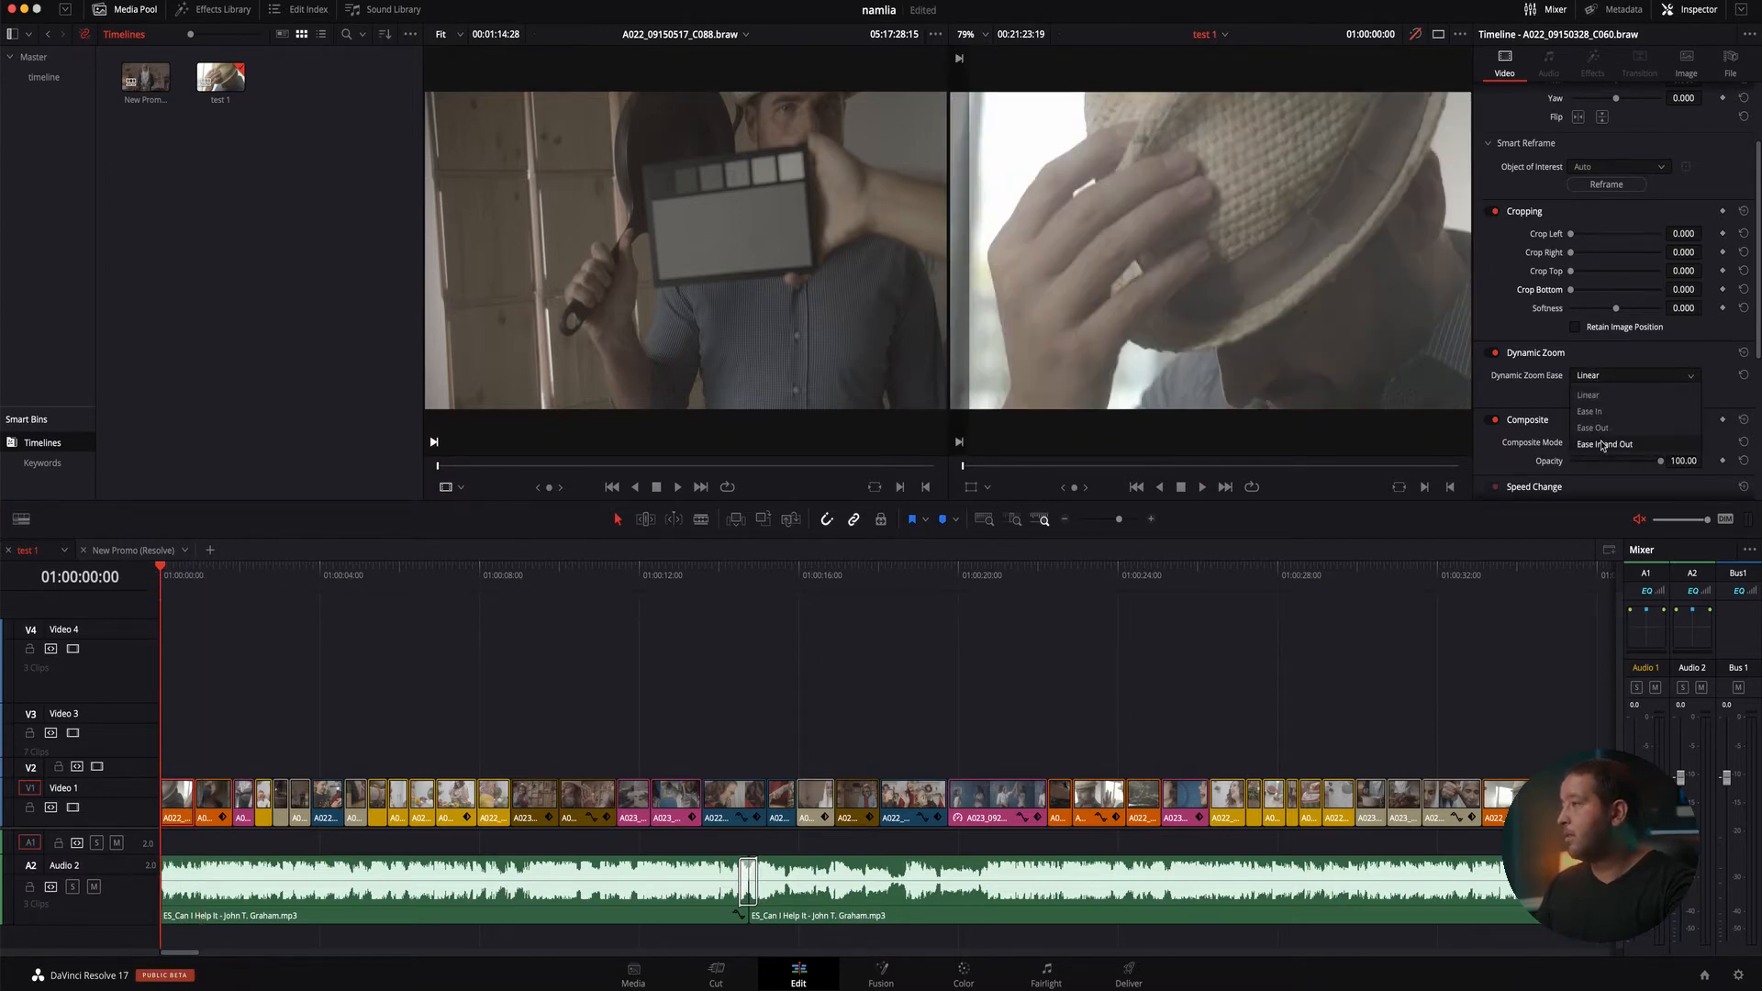
{"action": "left_click", "coordinate": [1608, 394]}
{"action": "left_click", "coordinate": [1608, 395]}
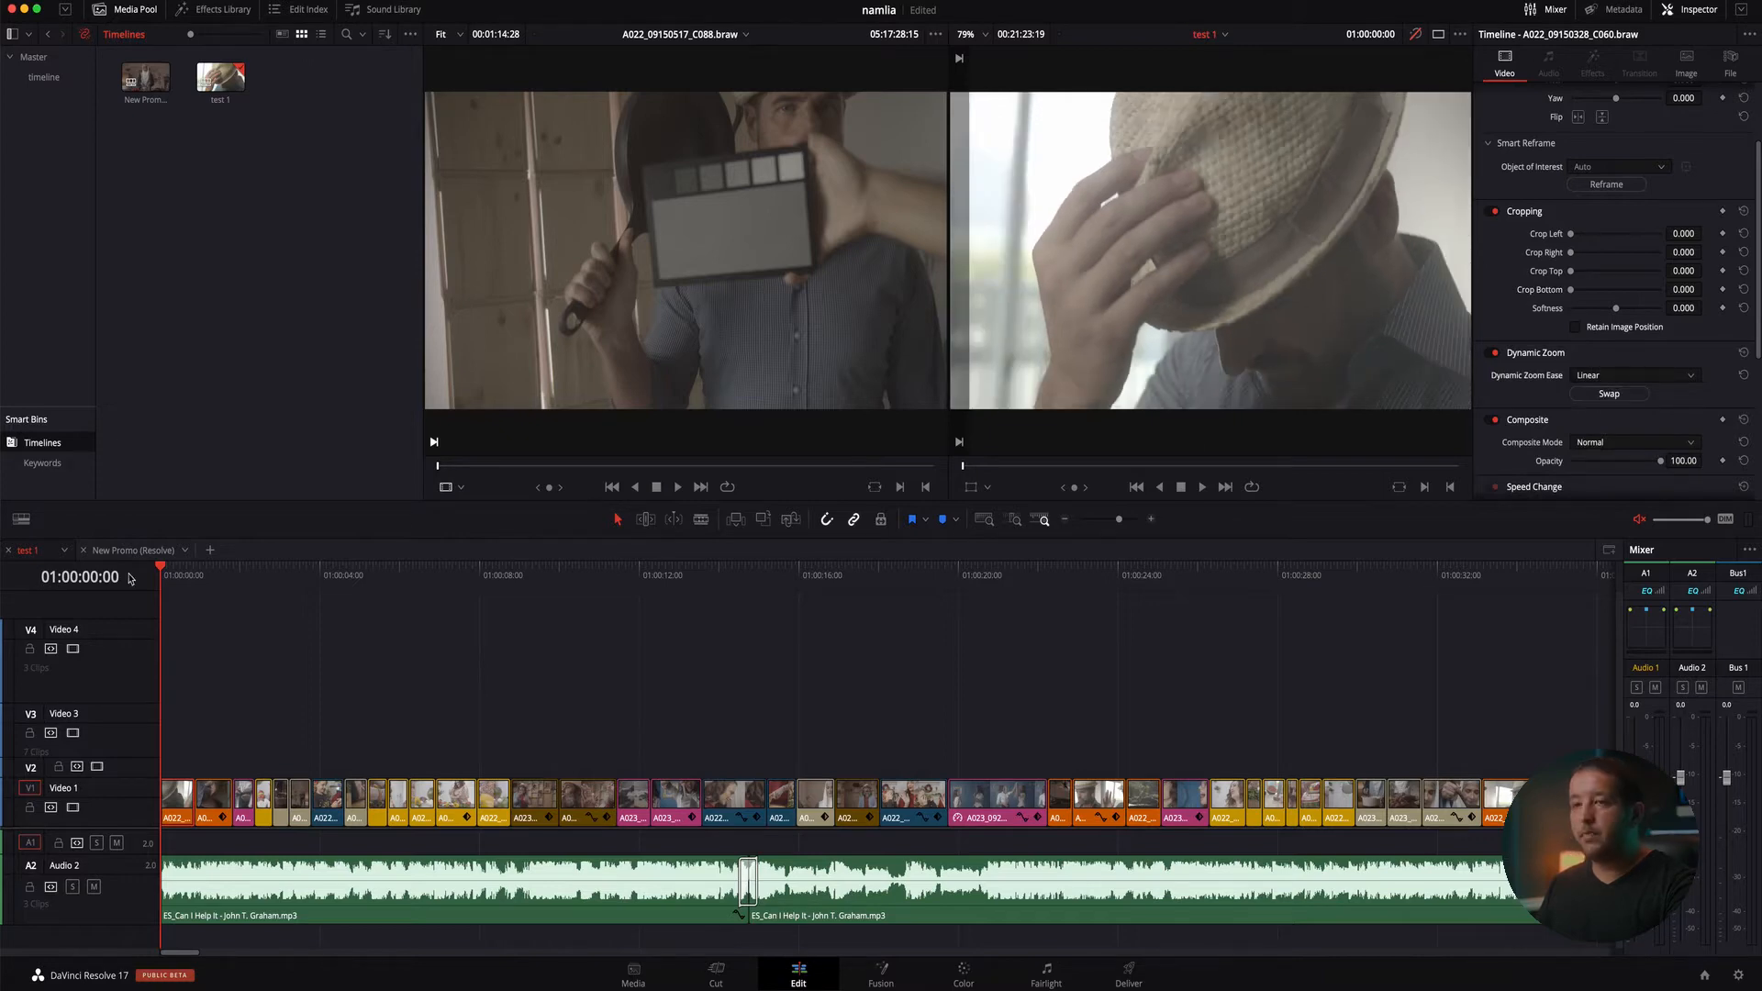
{"action": "left_click_drag", "start_coordinate": [174, 570], "coordinate": [161, 571]}
{"action": "left_click", "coordinate": [1492, 353]}
Examine the blend options available as the clip's Composite Mode, keeping it at Normal
{"action": "scroll", "coordinate": [1531, 415], "scroll_direction": "down", "scroll_amount": 3}
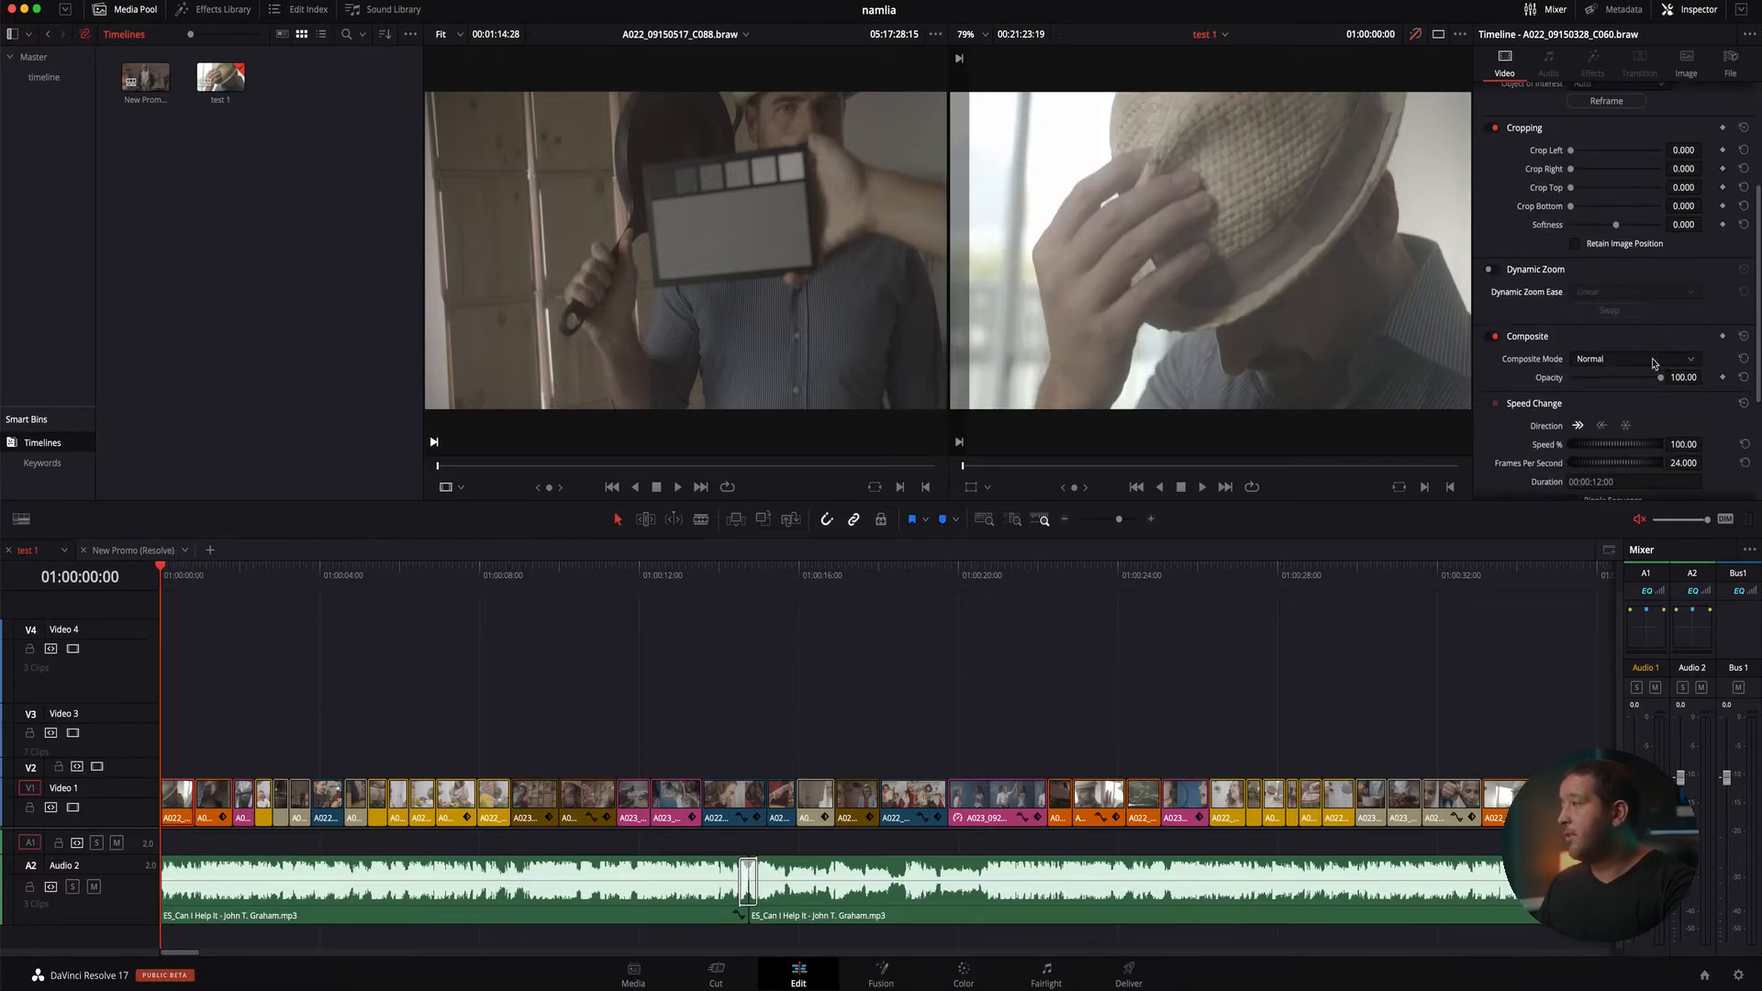
{"action": "left_click", "coordinate": [1654, 363]}
{"action": "left_click", "coordinate": [1597, 400]}
{"action": "left_click", "coordinate": [1615, 358]}
{"action": "left_click", "coordinate": [1594, 378]}
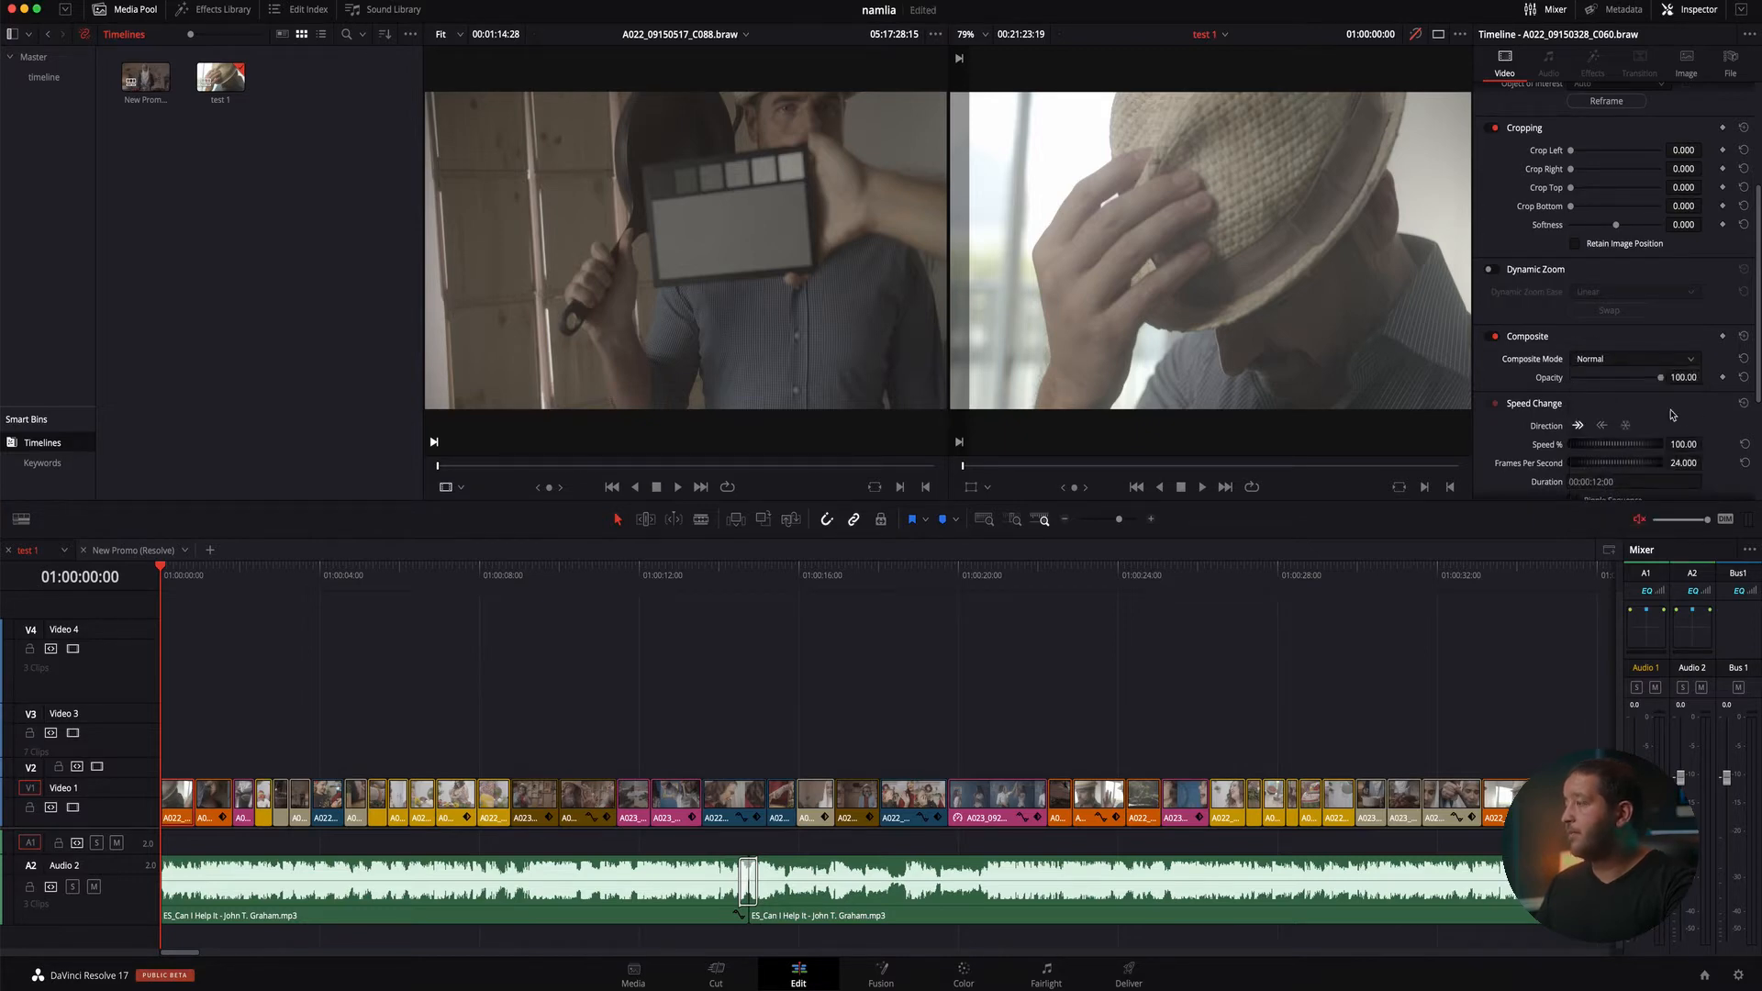
{"action": "left_click", "coordinate": [1629, 360]}
{"action": "scroll", "coordinate": [1615, 441], "scroll_direction": "down", "scroll_amount": 3}
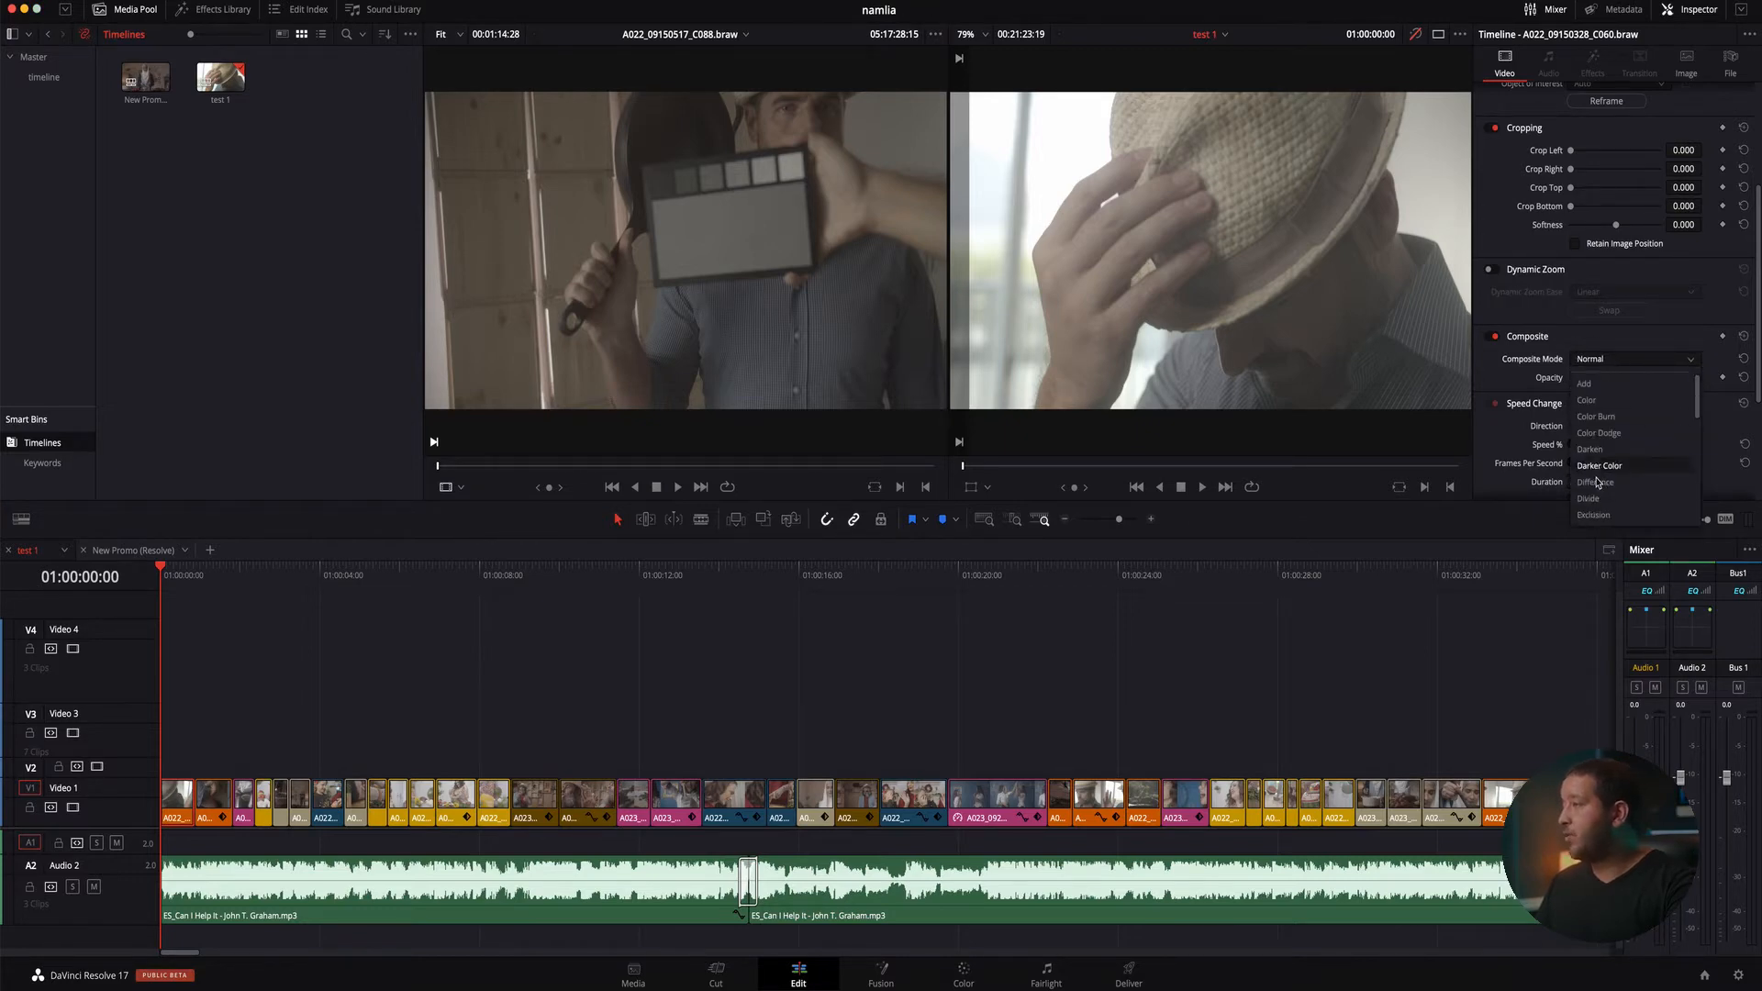
{"action": "left_click", "coordinate": [1528, 358]}
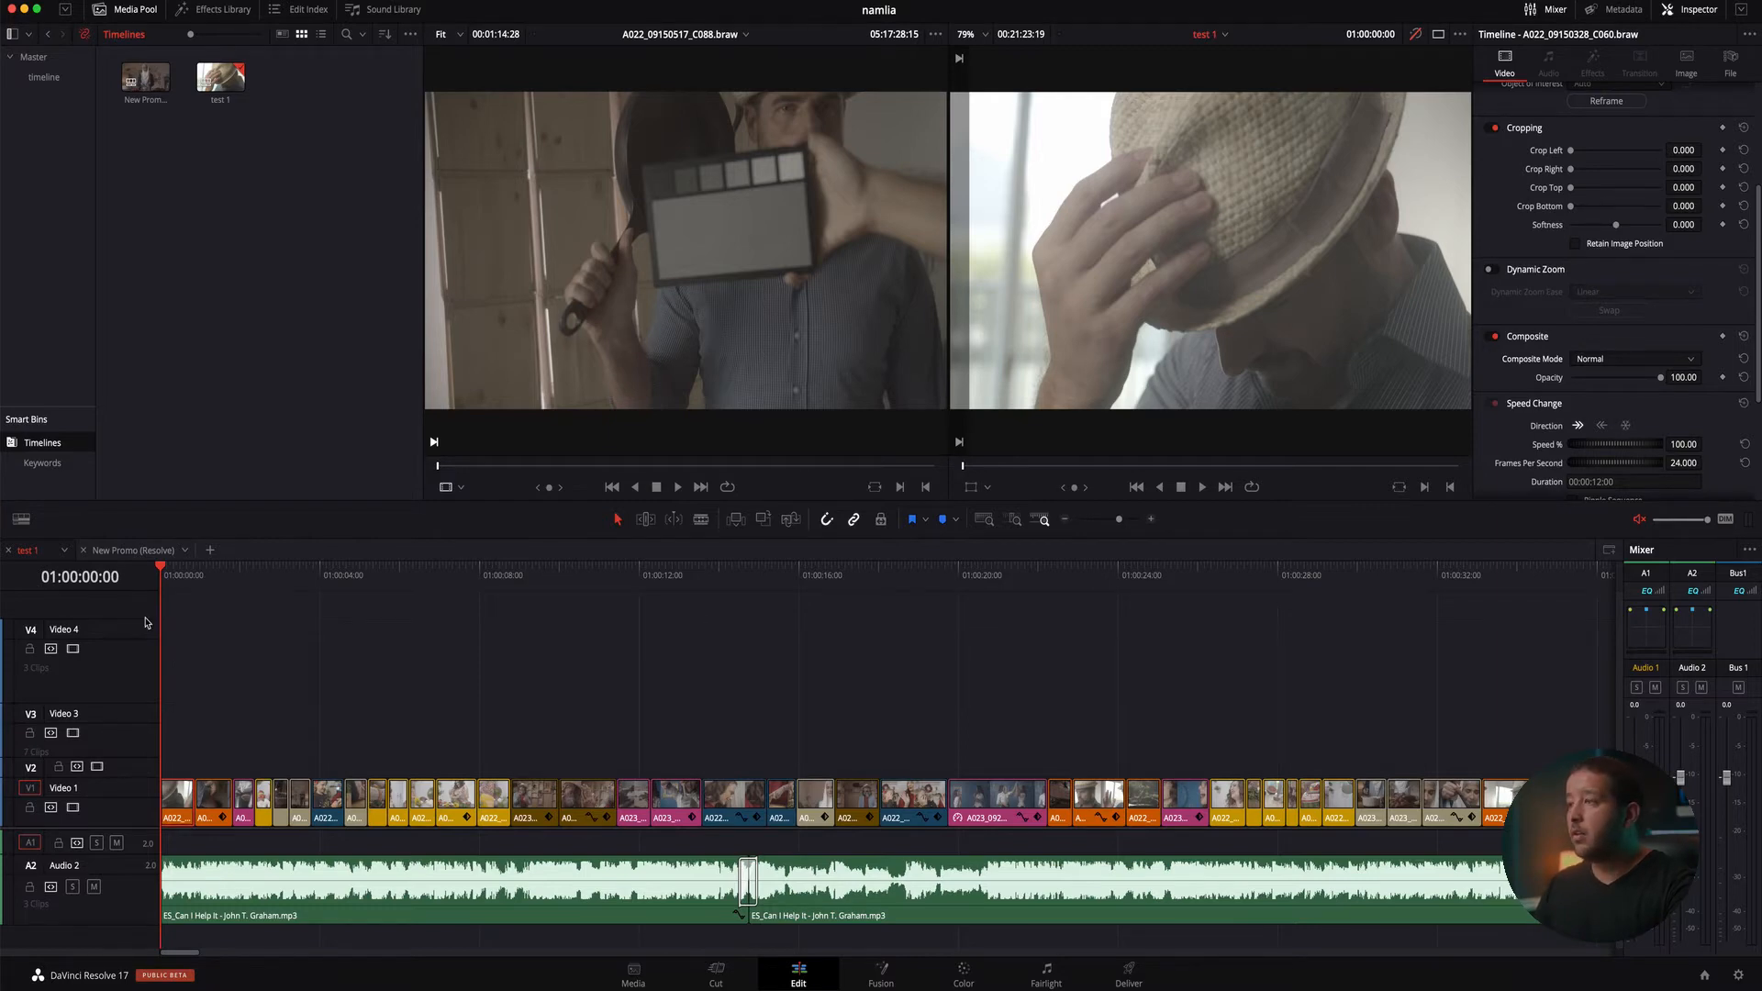
Play the opening clip at its normal speed and return the playhead to 01:00:00:00
{"action": "key", "text": "space"}
{"action": "key", "text": "space"}
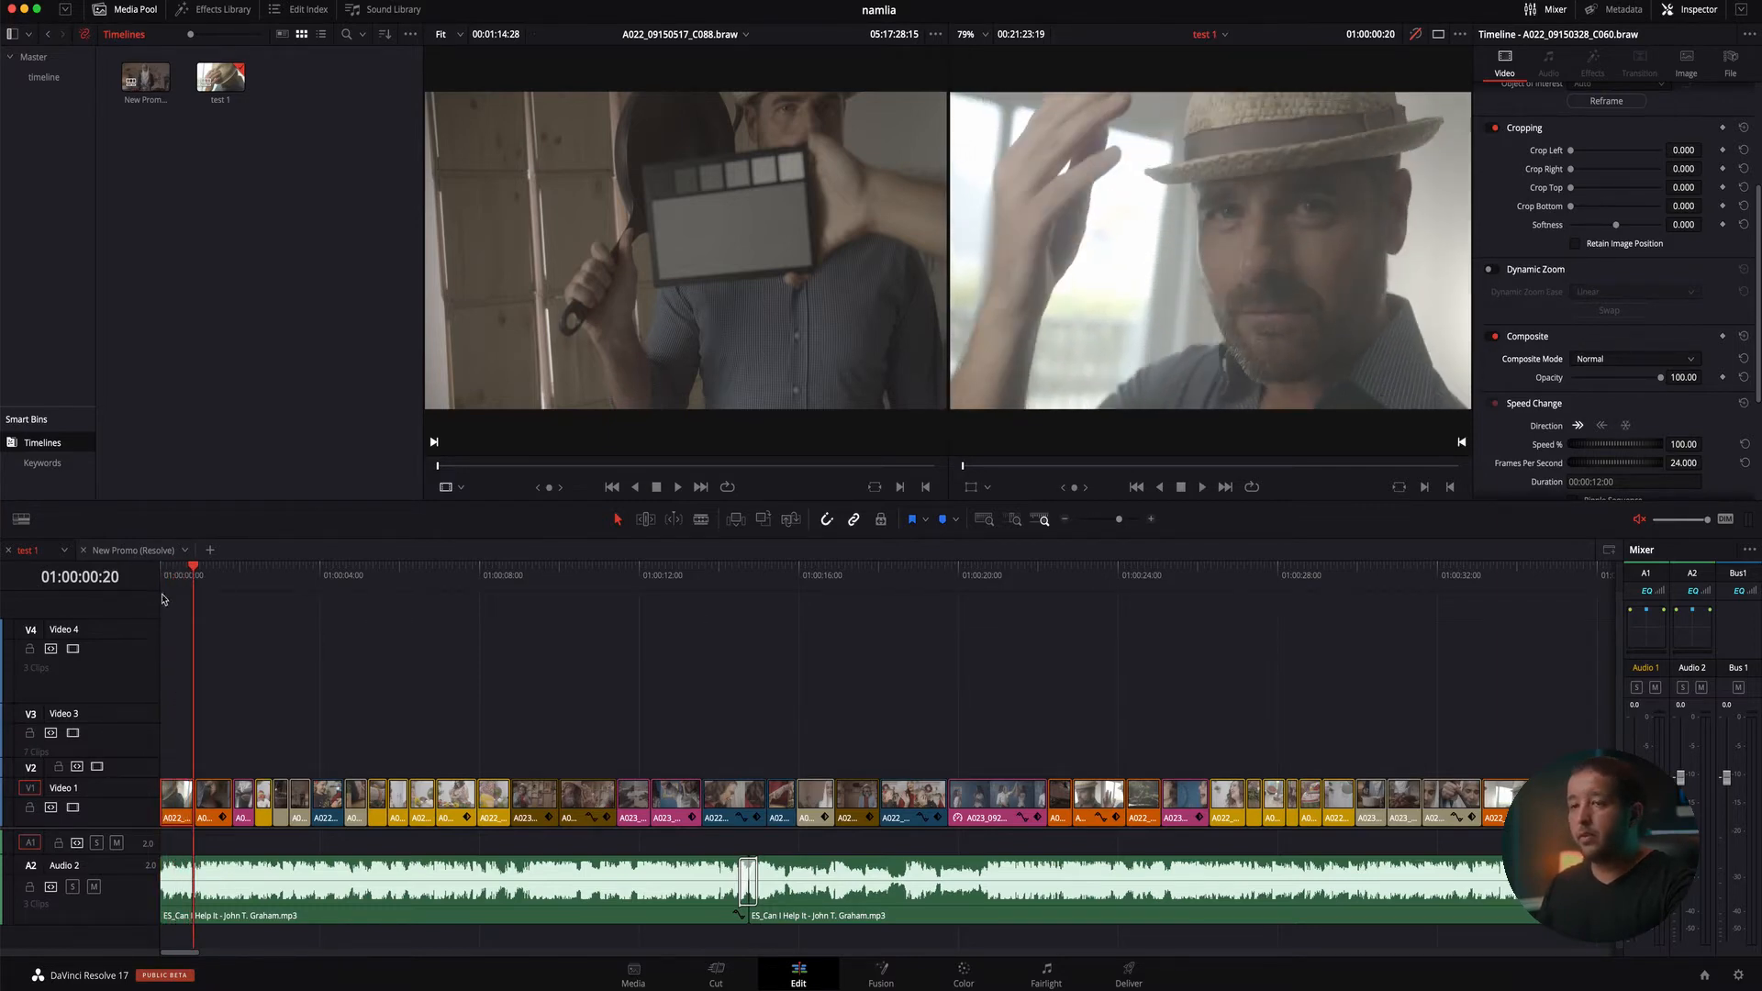
{"action": "left_click", "coordinate": [162, 578]}
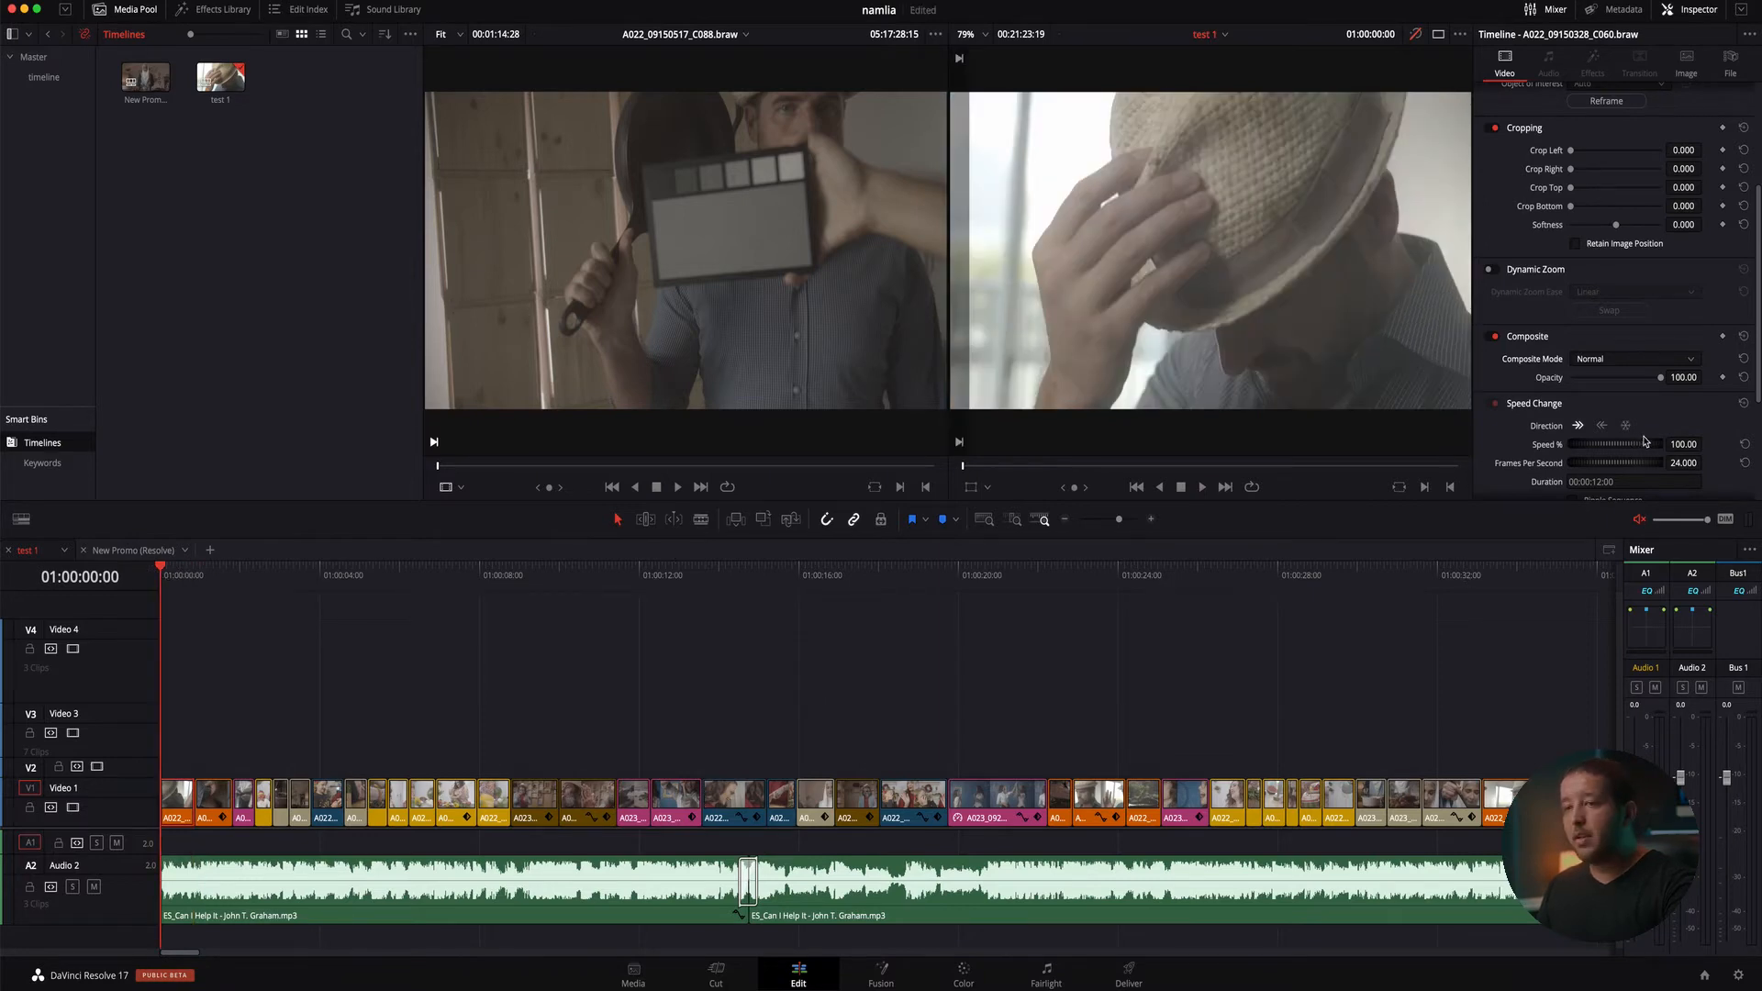
Try a 46% speed on the opening clip with a playback preview, and reset the speed to its default
{"action": "left_click_drag", "start_coordinate": [1634, 444], "coordinate": [1537, 448]}
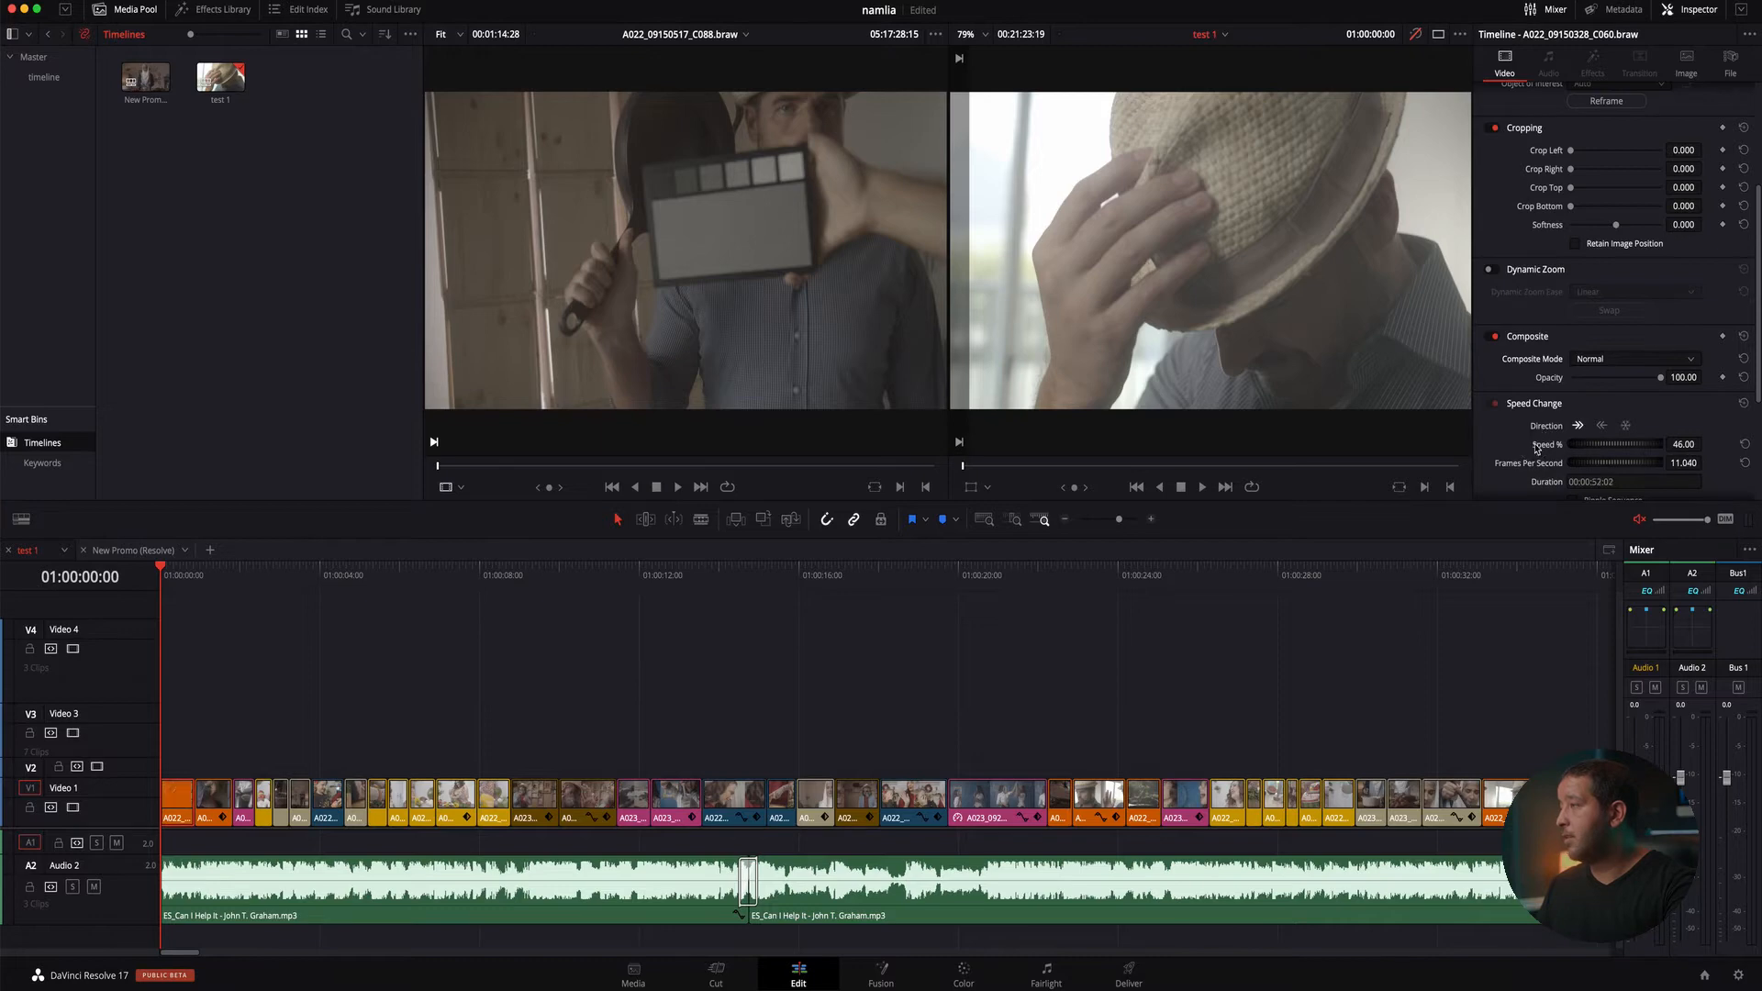
{"action": "key", "text": "space"}
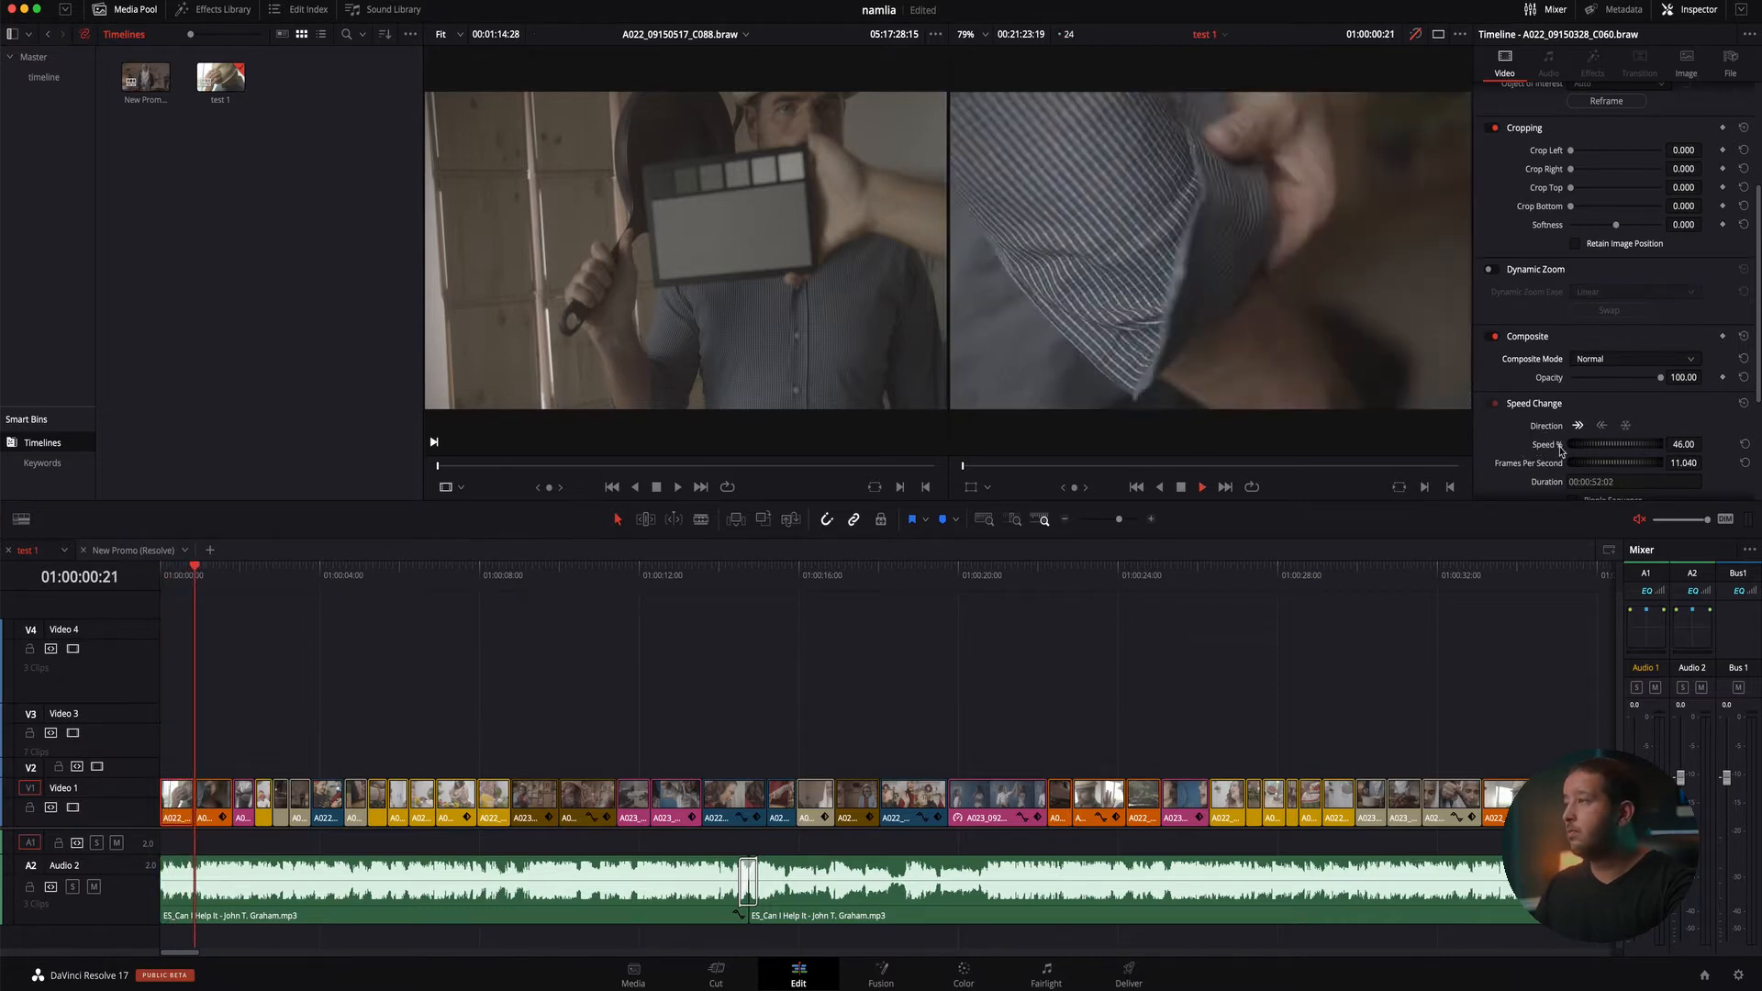
{"action": "key", "text": "space"}
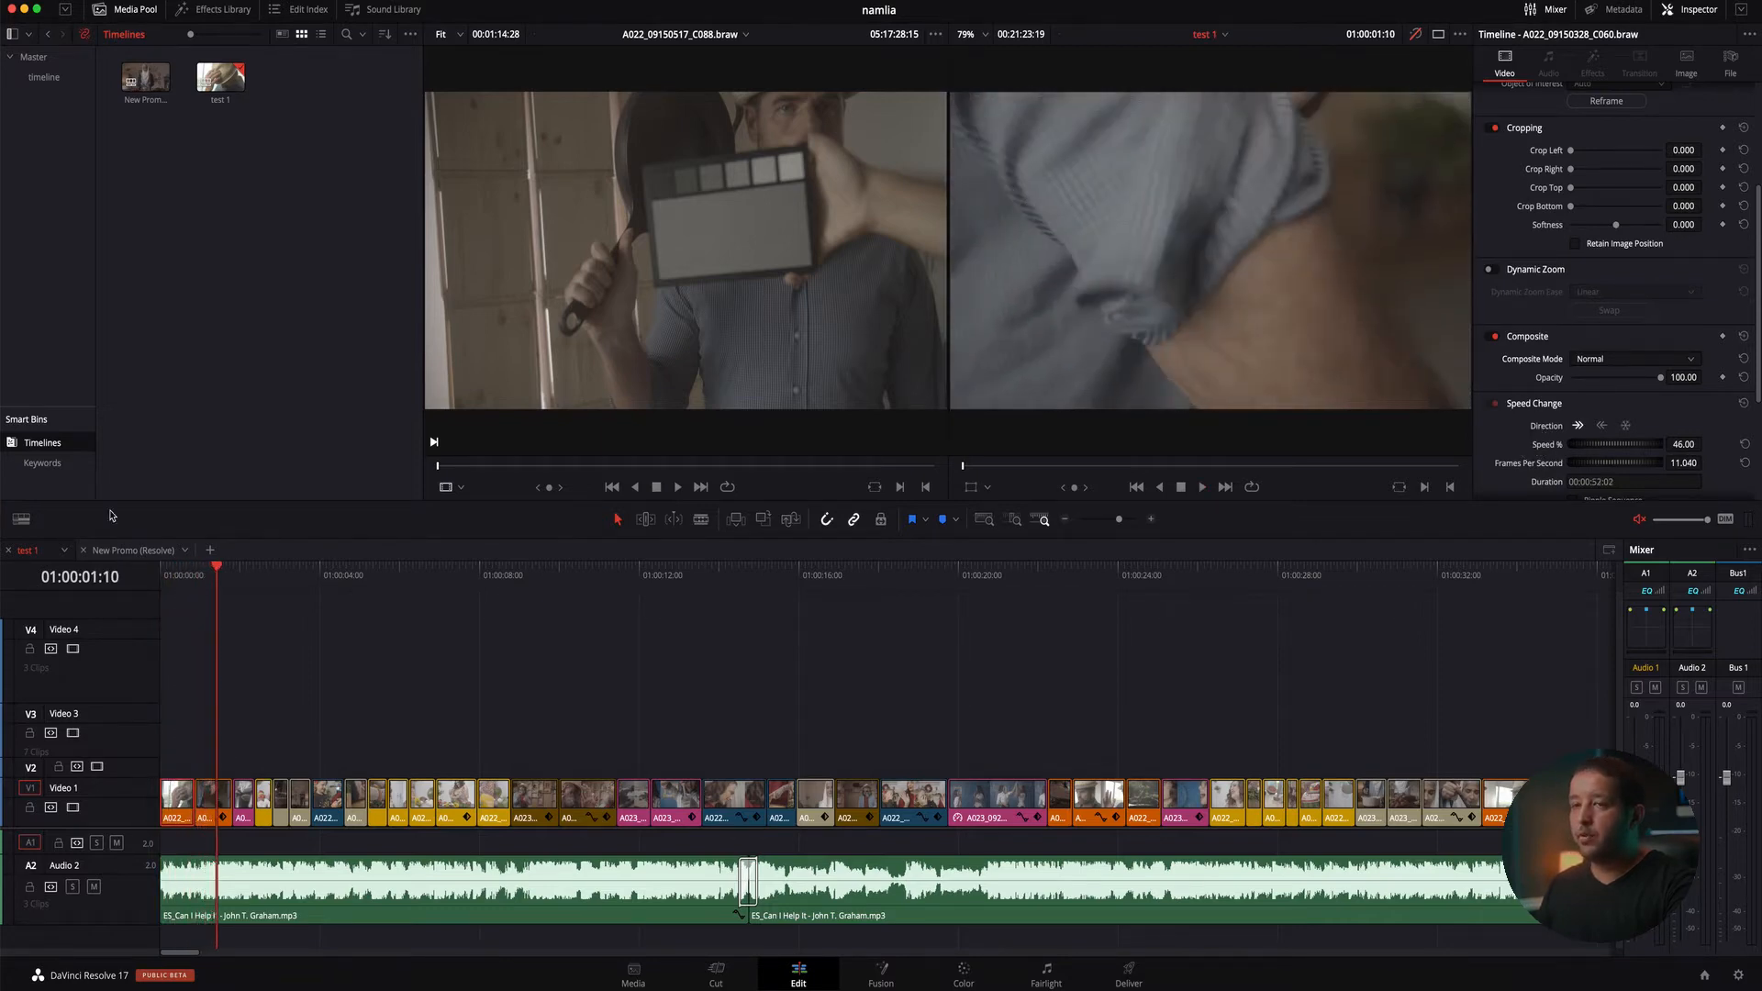
{"action": "left_click", "coordinate": [161, 578]}
{"action": "left_click", "coordinate": [1743, 444]}
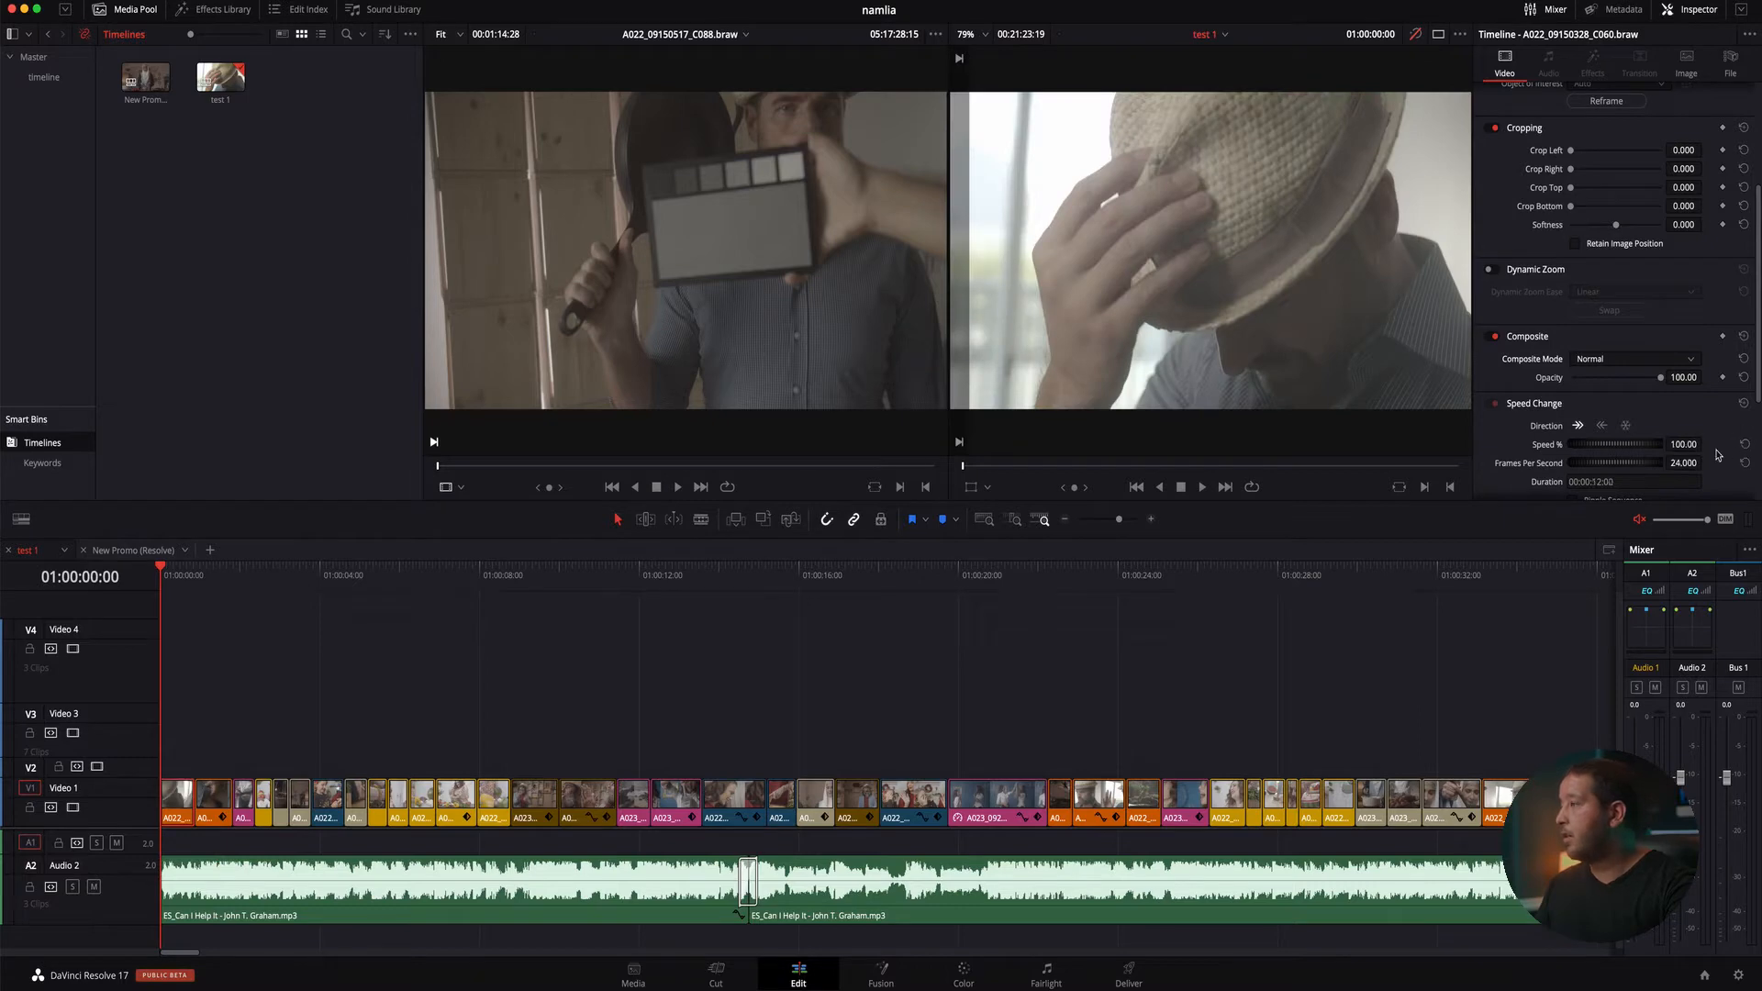
Expand the clip's Stabilization and Lens Correction settings and examine the available stabilization modes
{"action": "scroll", "coordinate": [1542, 488], "scroll_direction": "down", "scroll_amount": 2}
{"action": "scroll", "coordinate": [1543, 488], "scroll_direction": "down", "scroll_amount": 2}
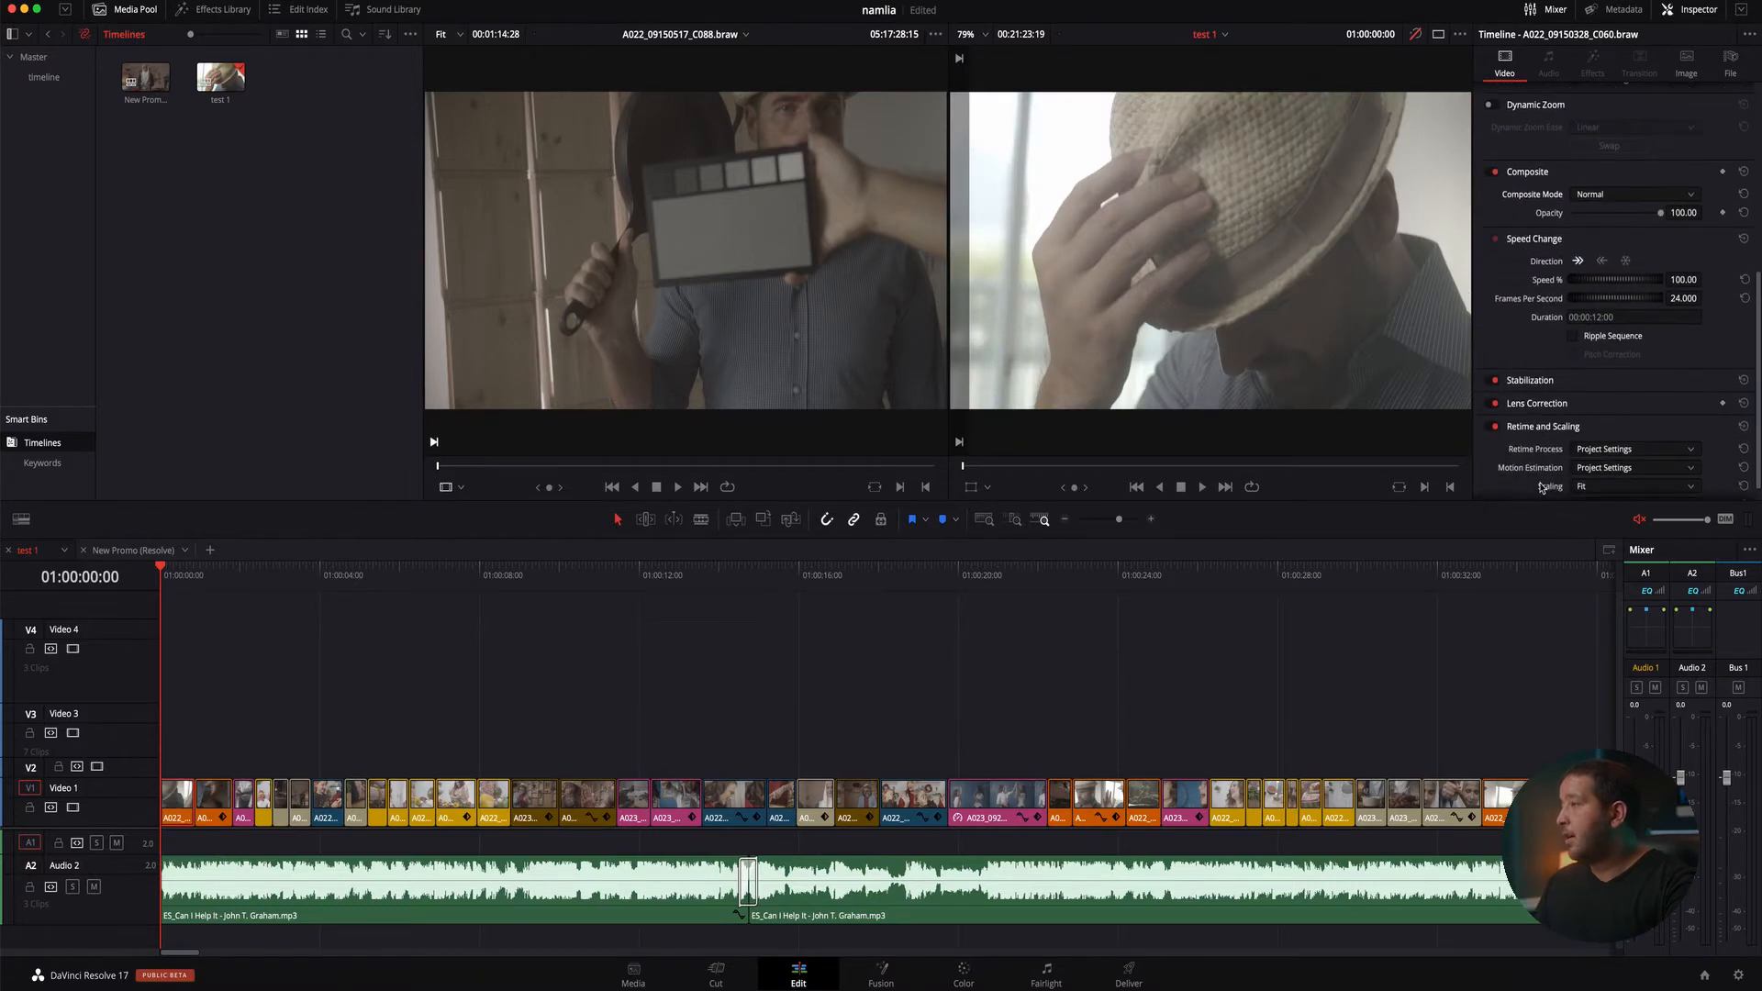
{"action": "left_click", "coordinate": [1521, 381]}
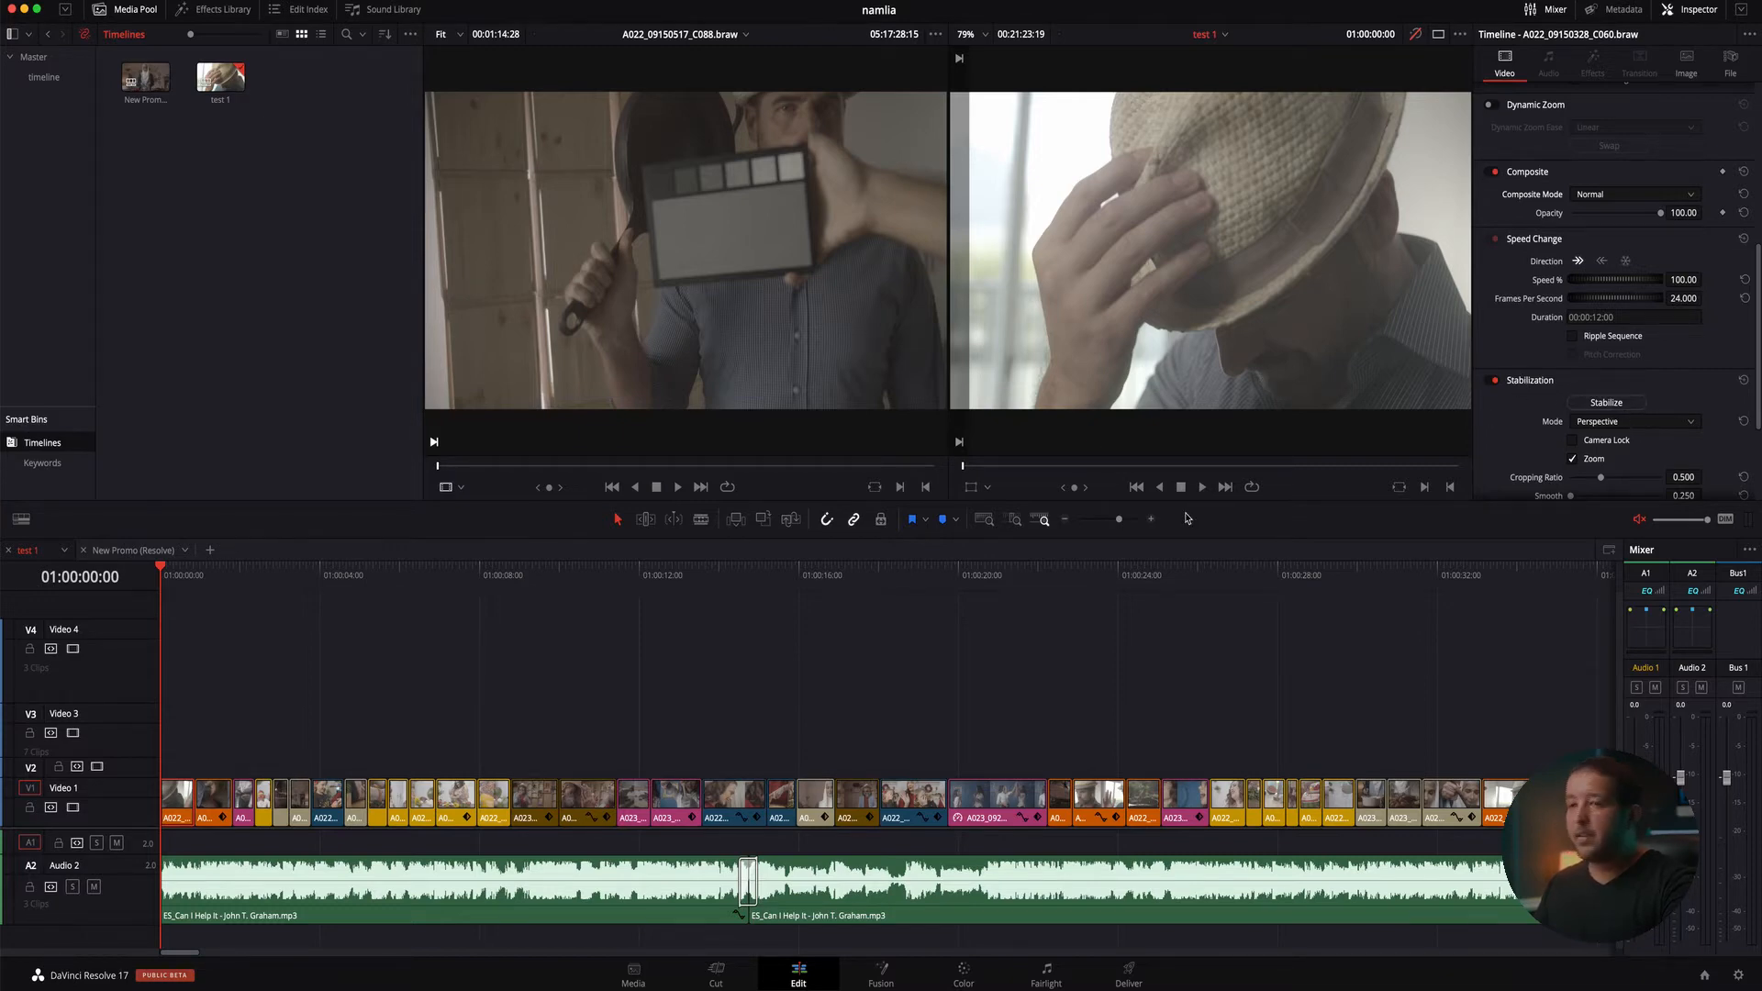
{"action": "left_click", "coordinate": [1607, 424]}
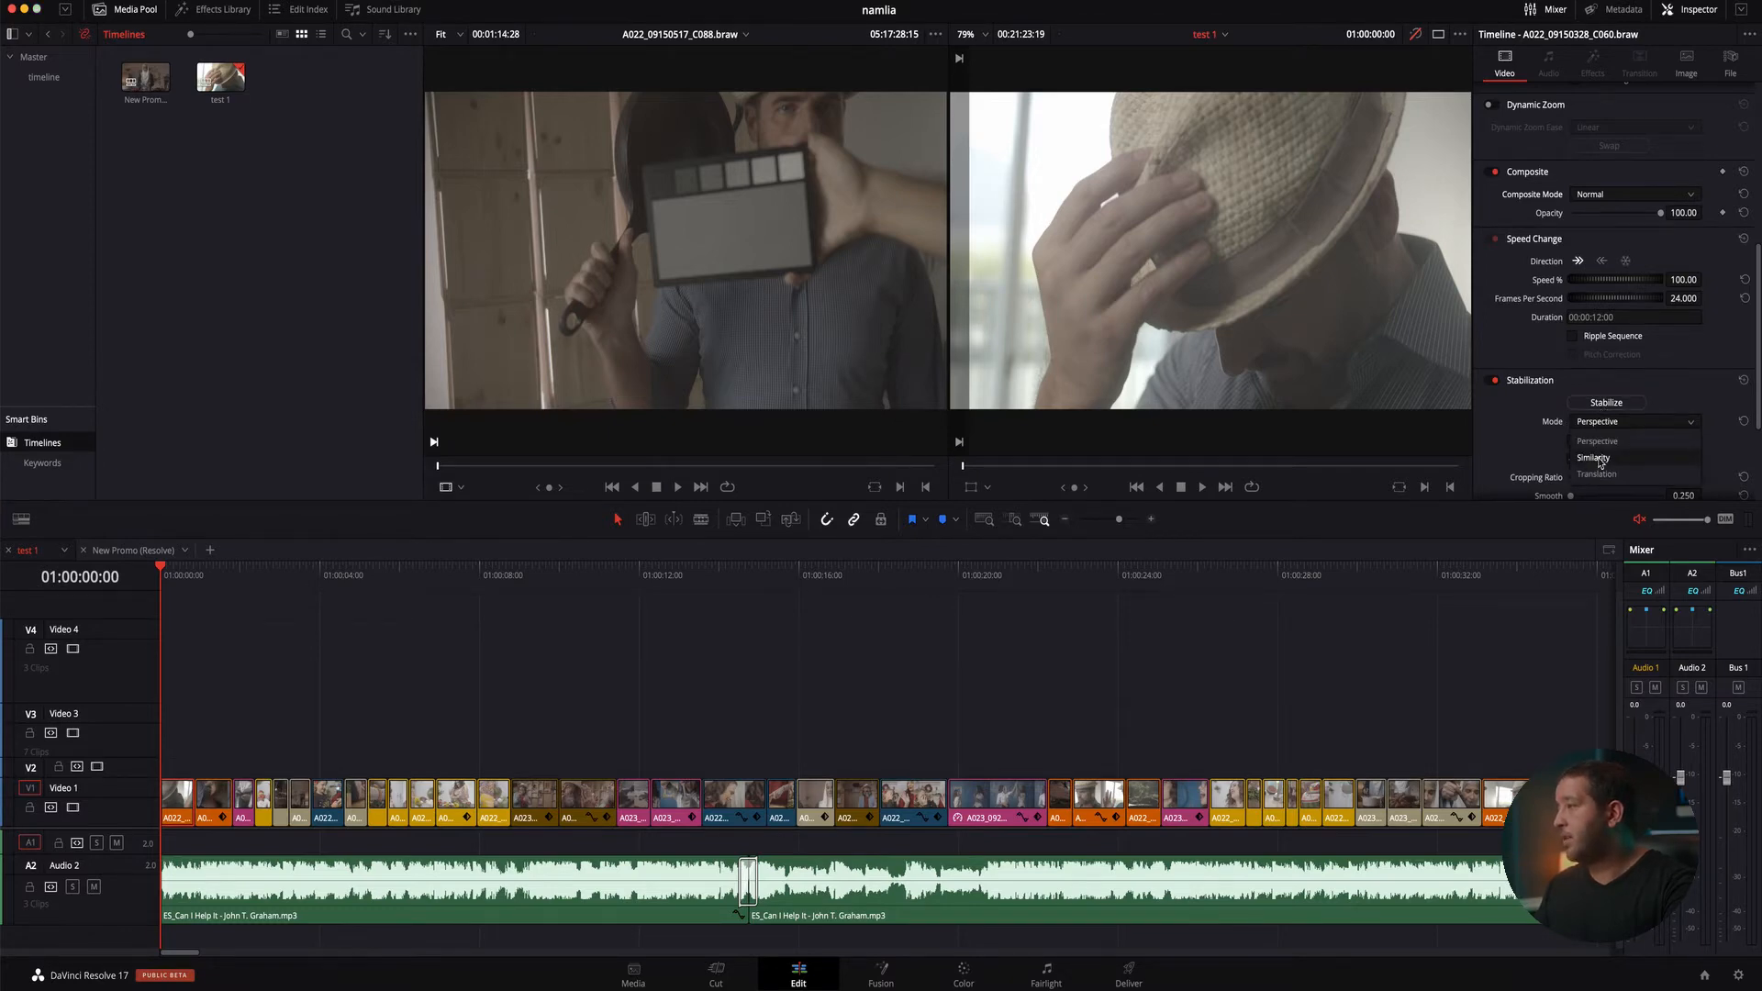
{"action": "left_click", "coordinate": [1541, 414]}
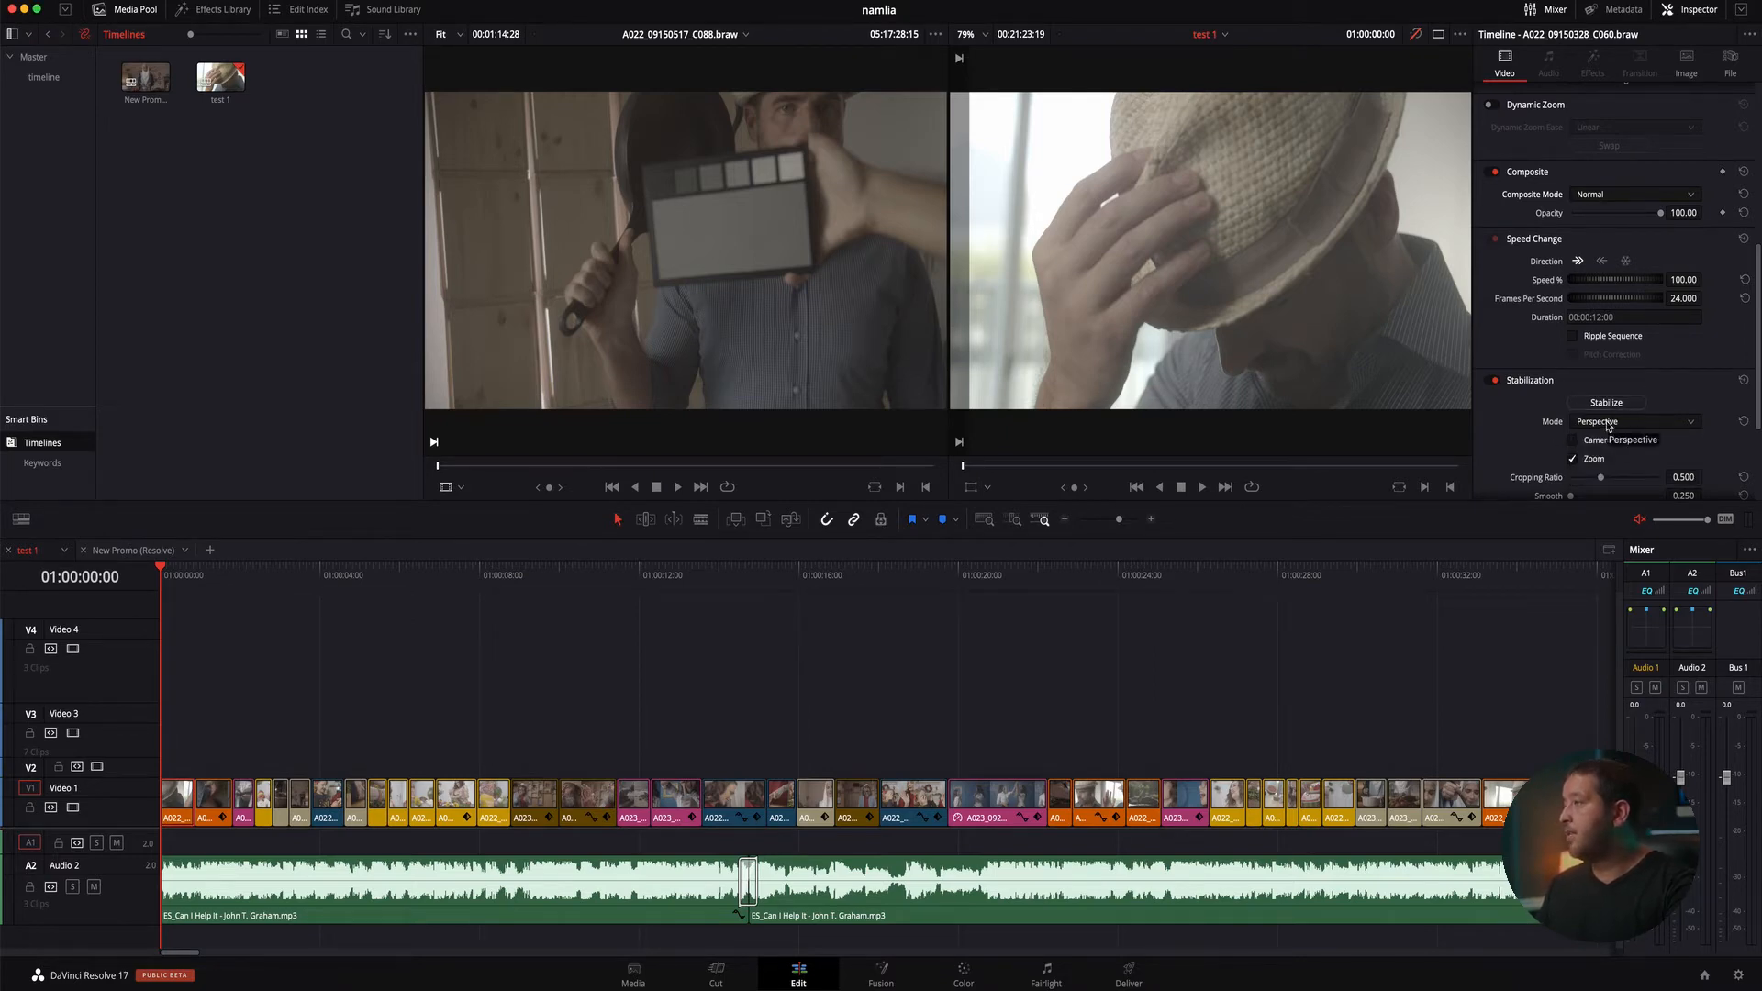
{"action": "scroll", "coordinate": [1502, 450], "scroll_direction": "down", "scroll_amount": 3}
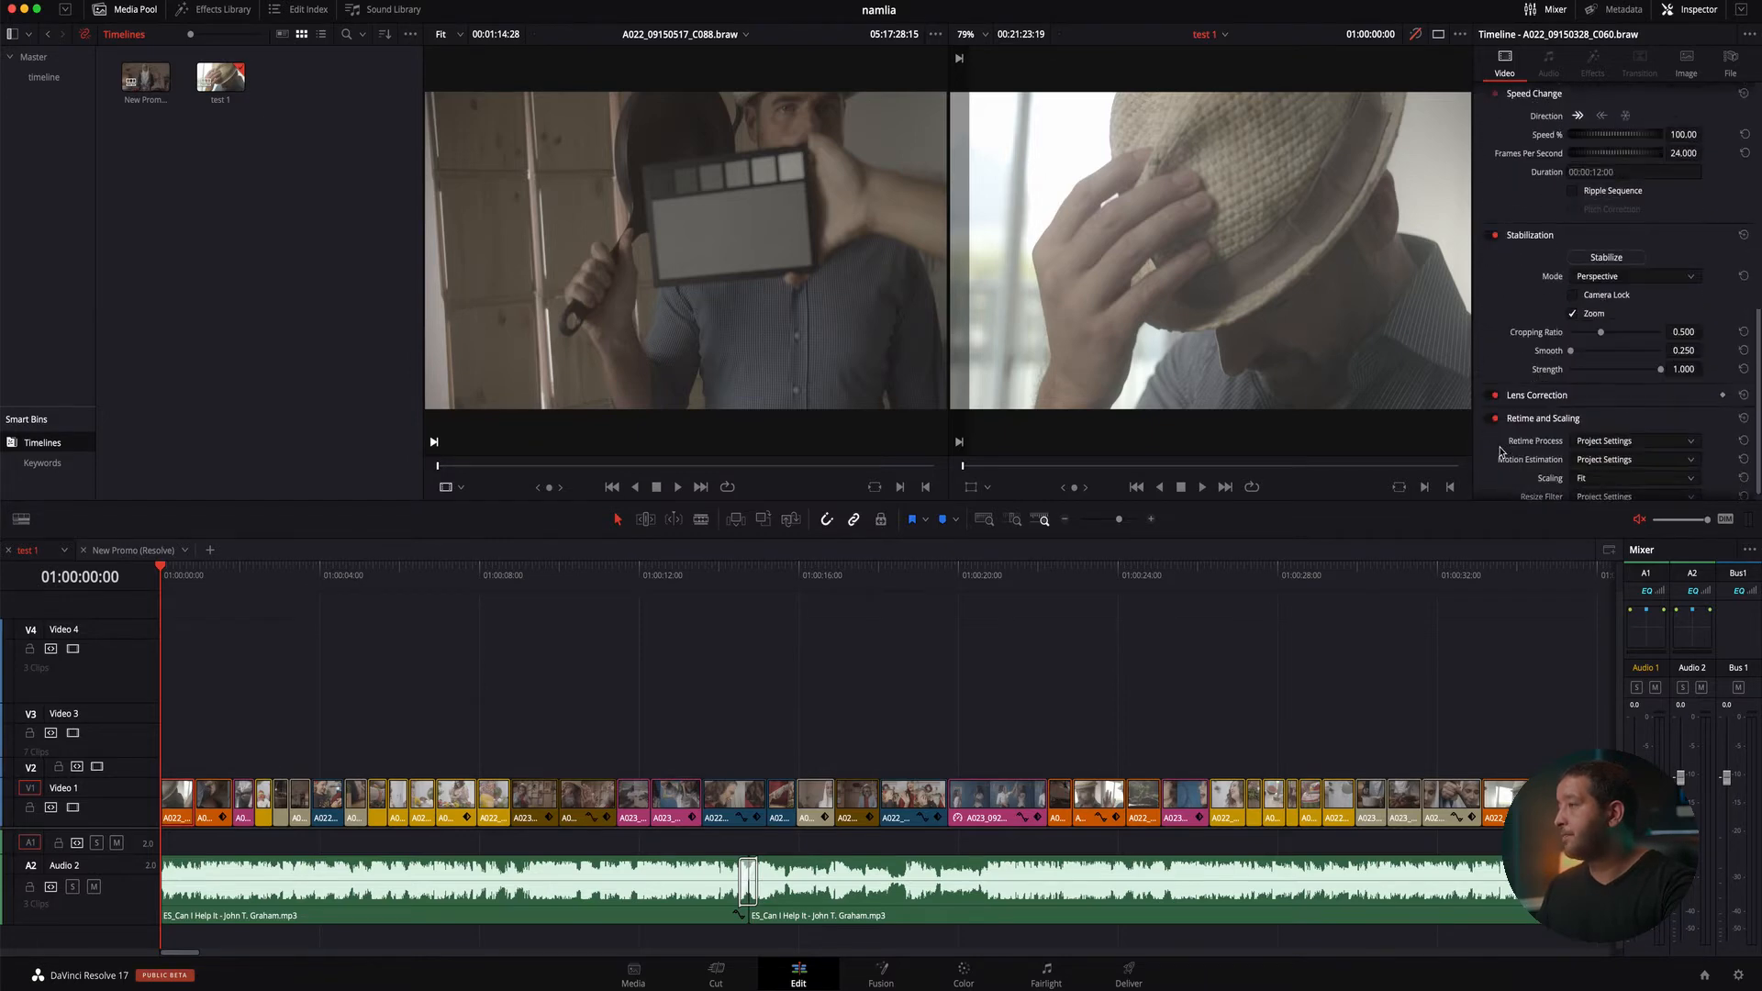
{"action": "left_click", "coordinate": [1512, 386]}
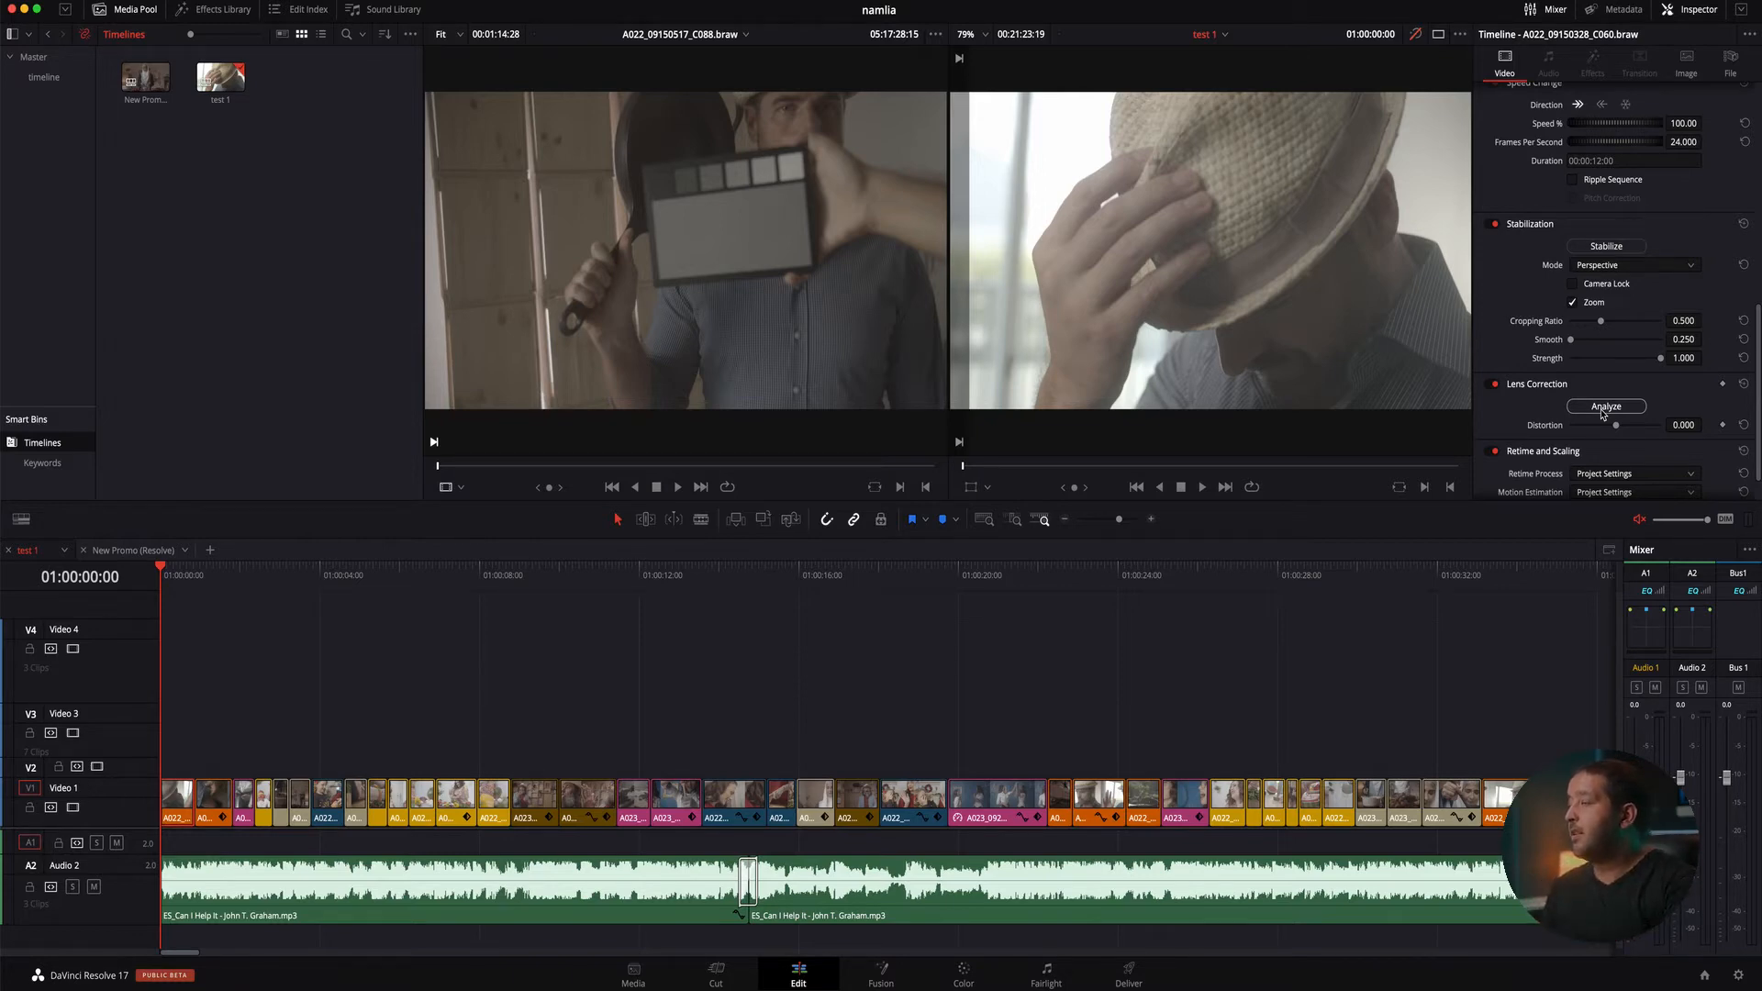
Set the clip's Retime Process to Optical Flow and its Motion Estimation to Speed Warp
{"action": "scroll", "coordinate": [1520, 426], "scroll_direction": "down", "scroll_amount": 2}
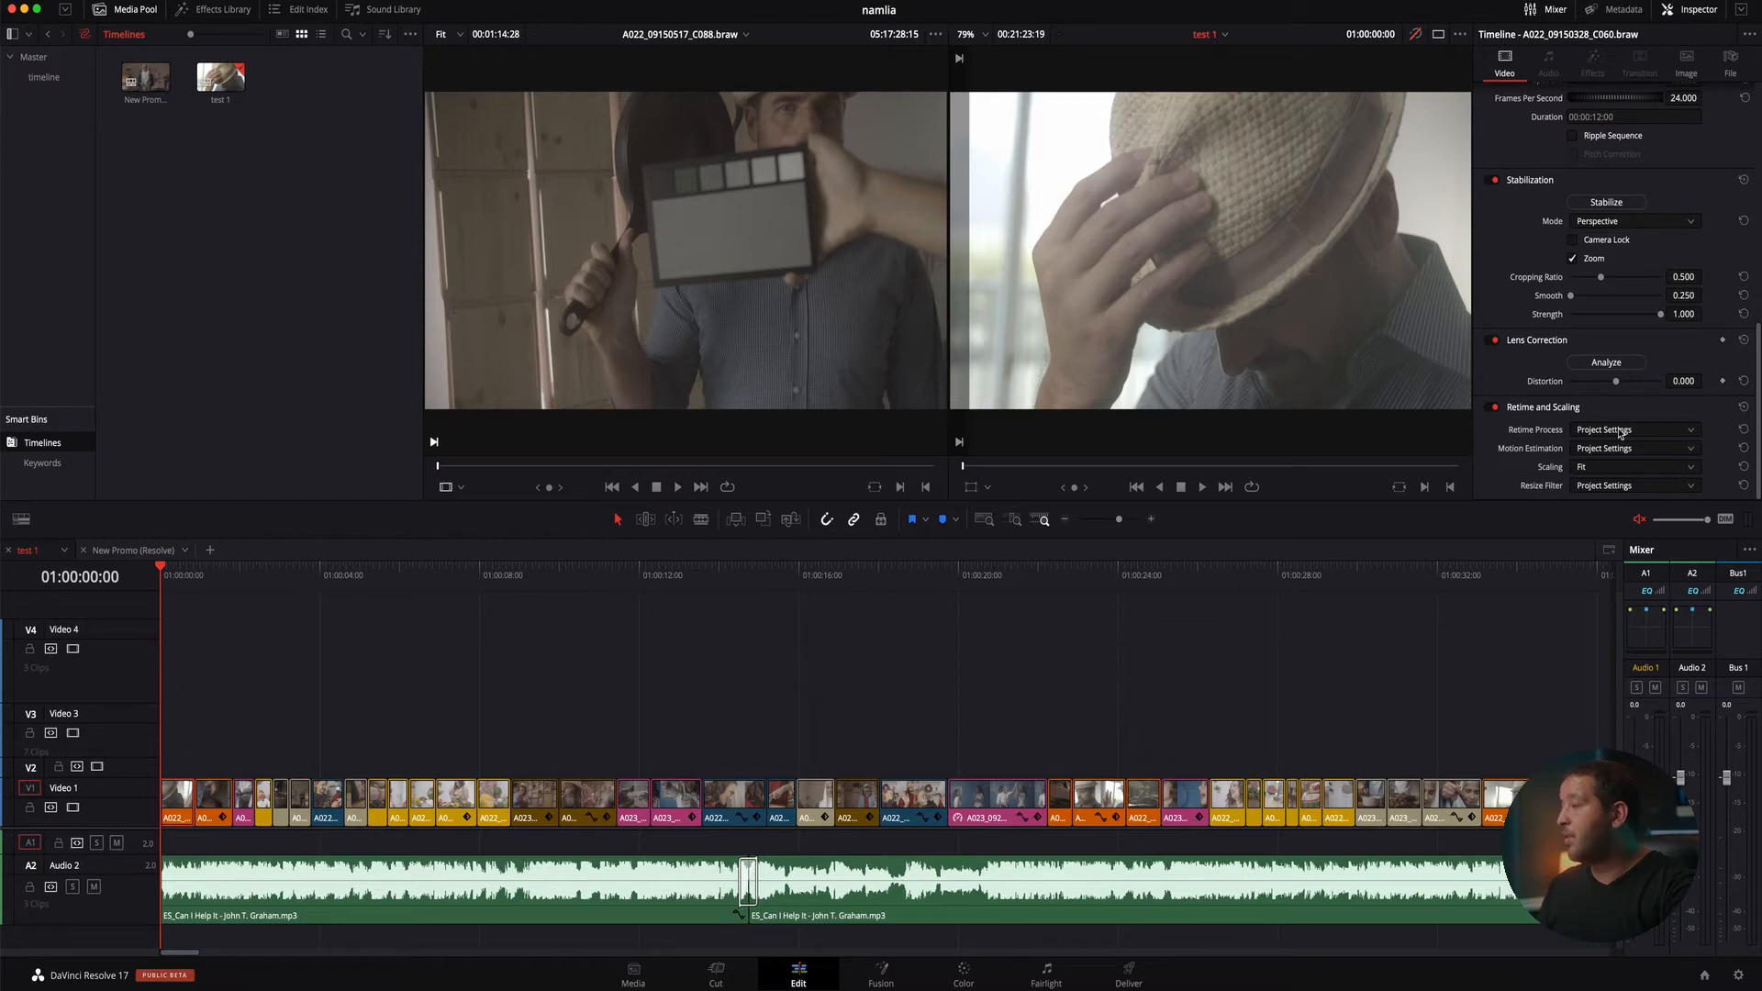
{"action": "left_click", "coordinate": [1618, 432]}
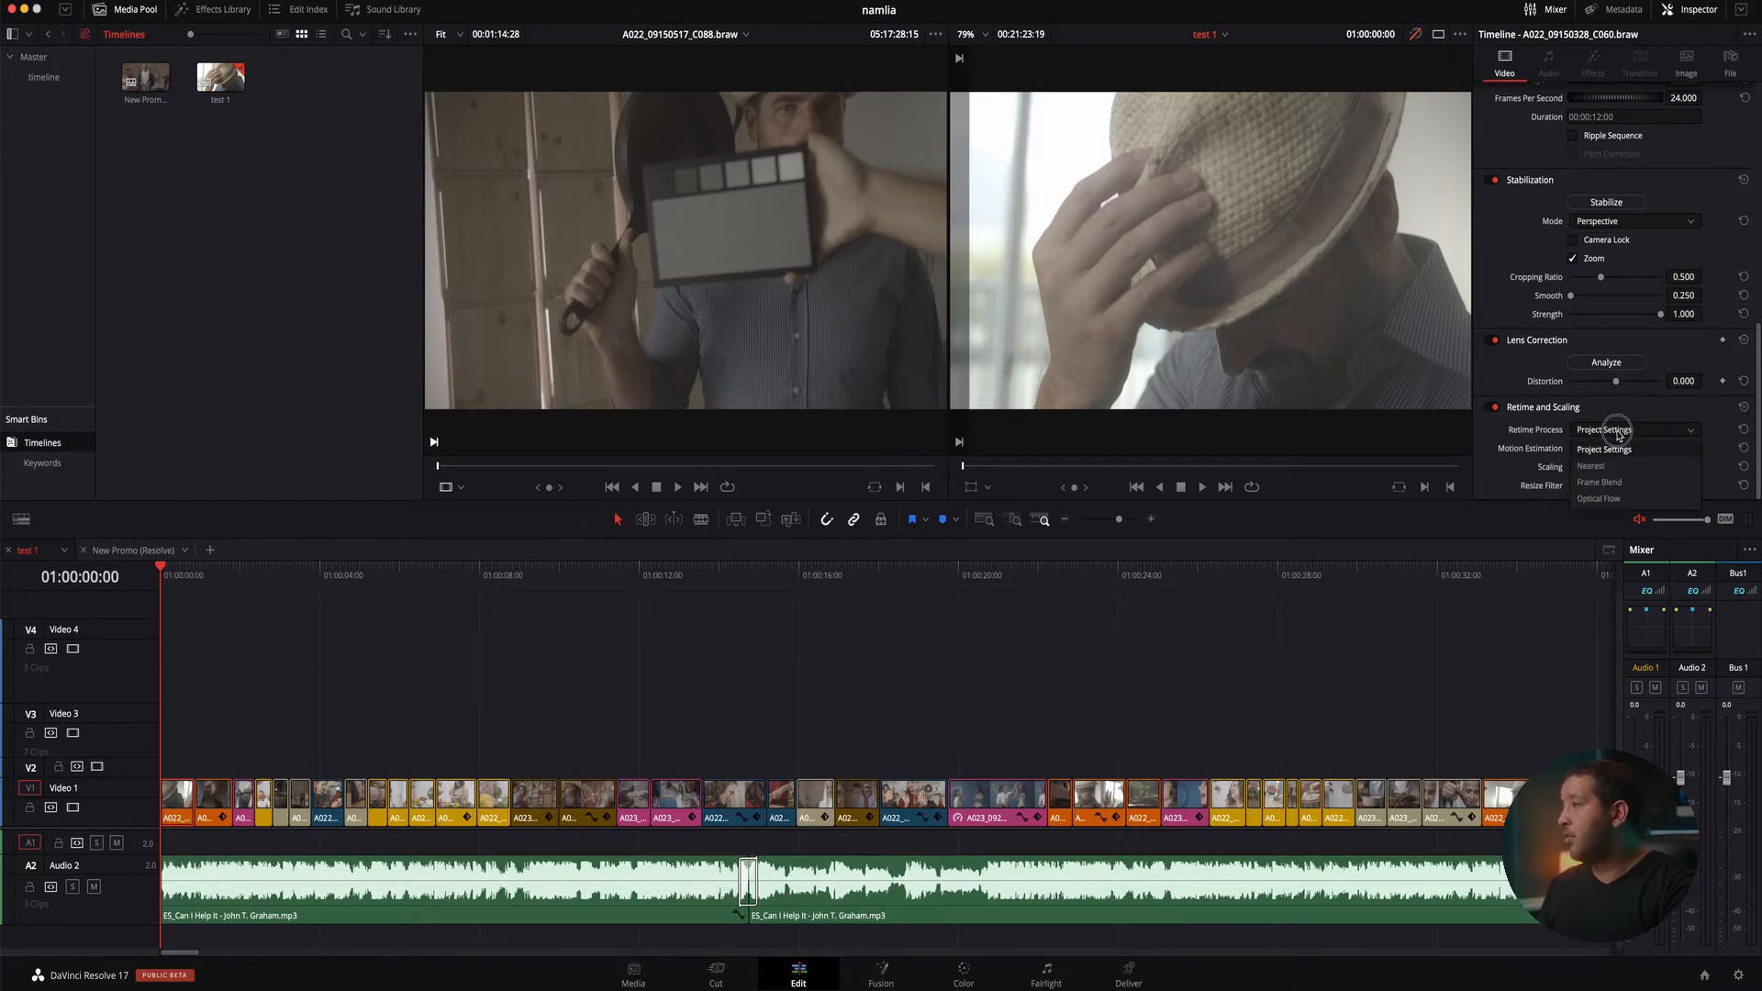
{"action": "left_click", "coordinate": [1601, 500]}
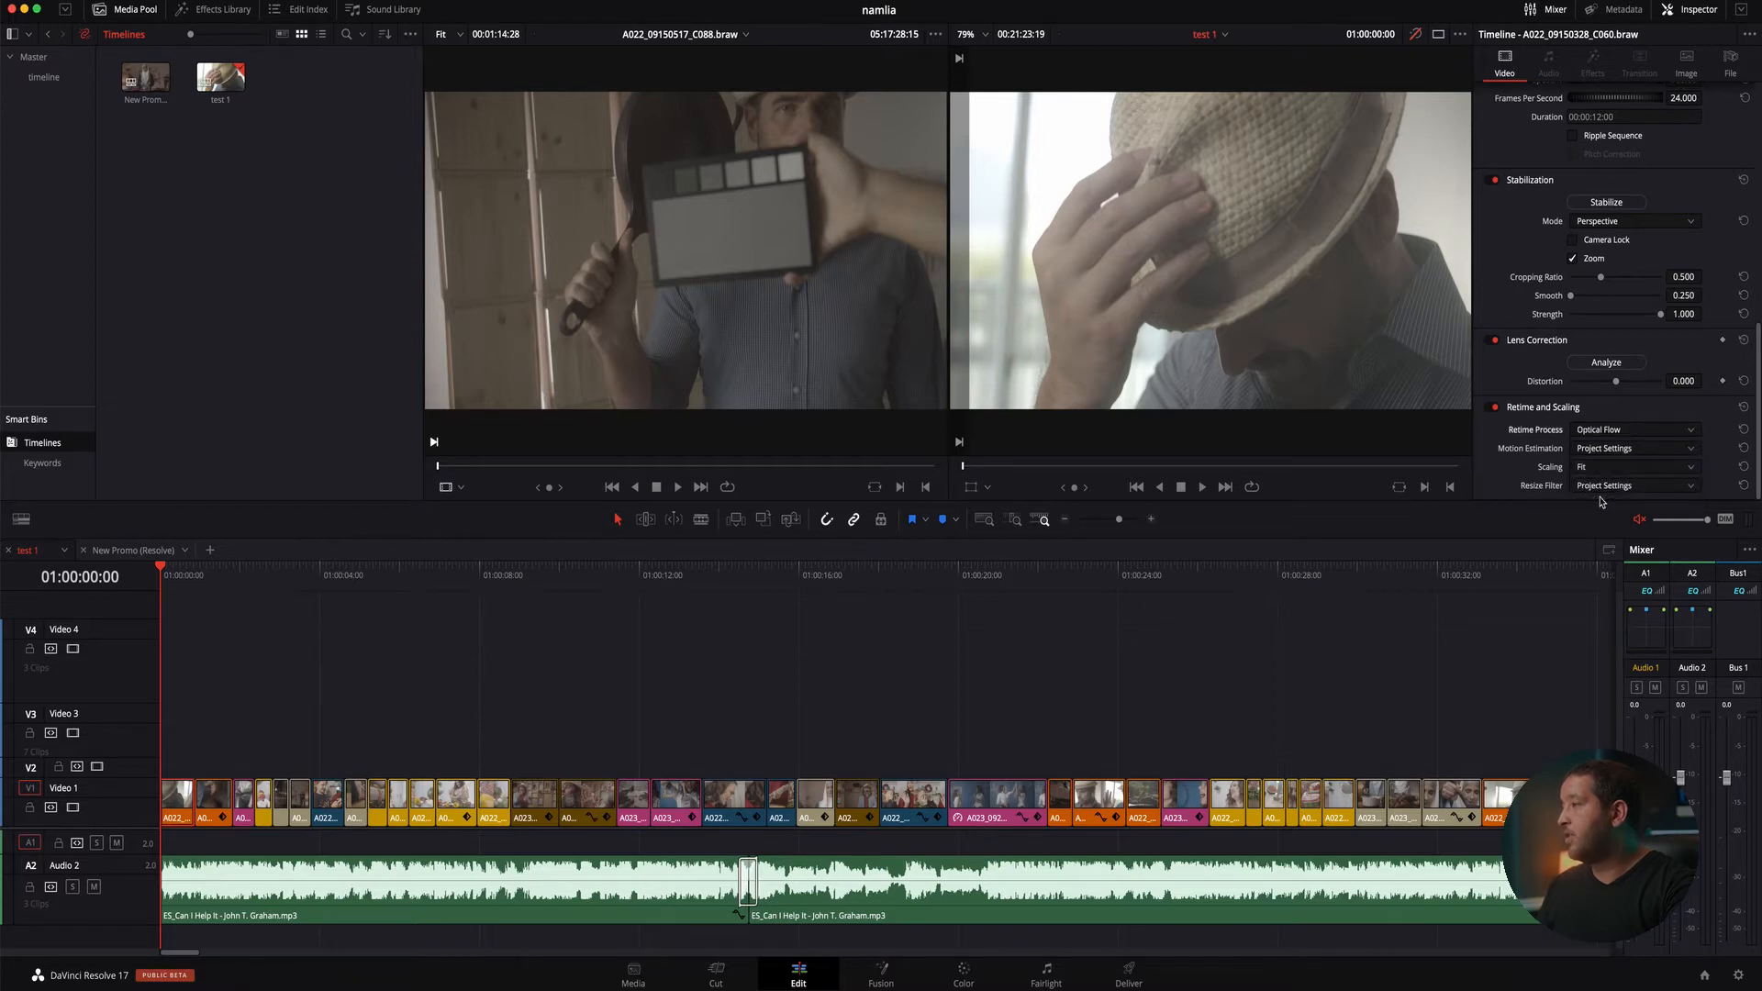
{"action": "left_click", "coordinate": [1654, 453]}
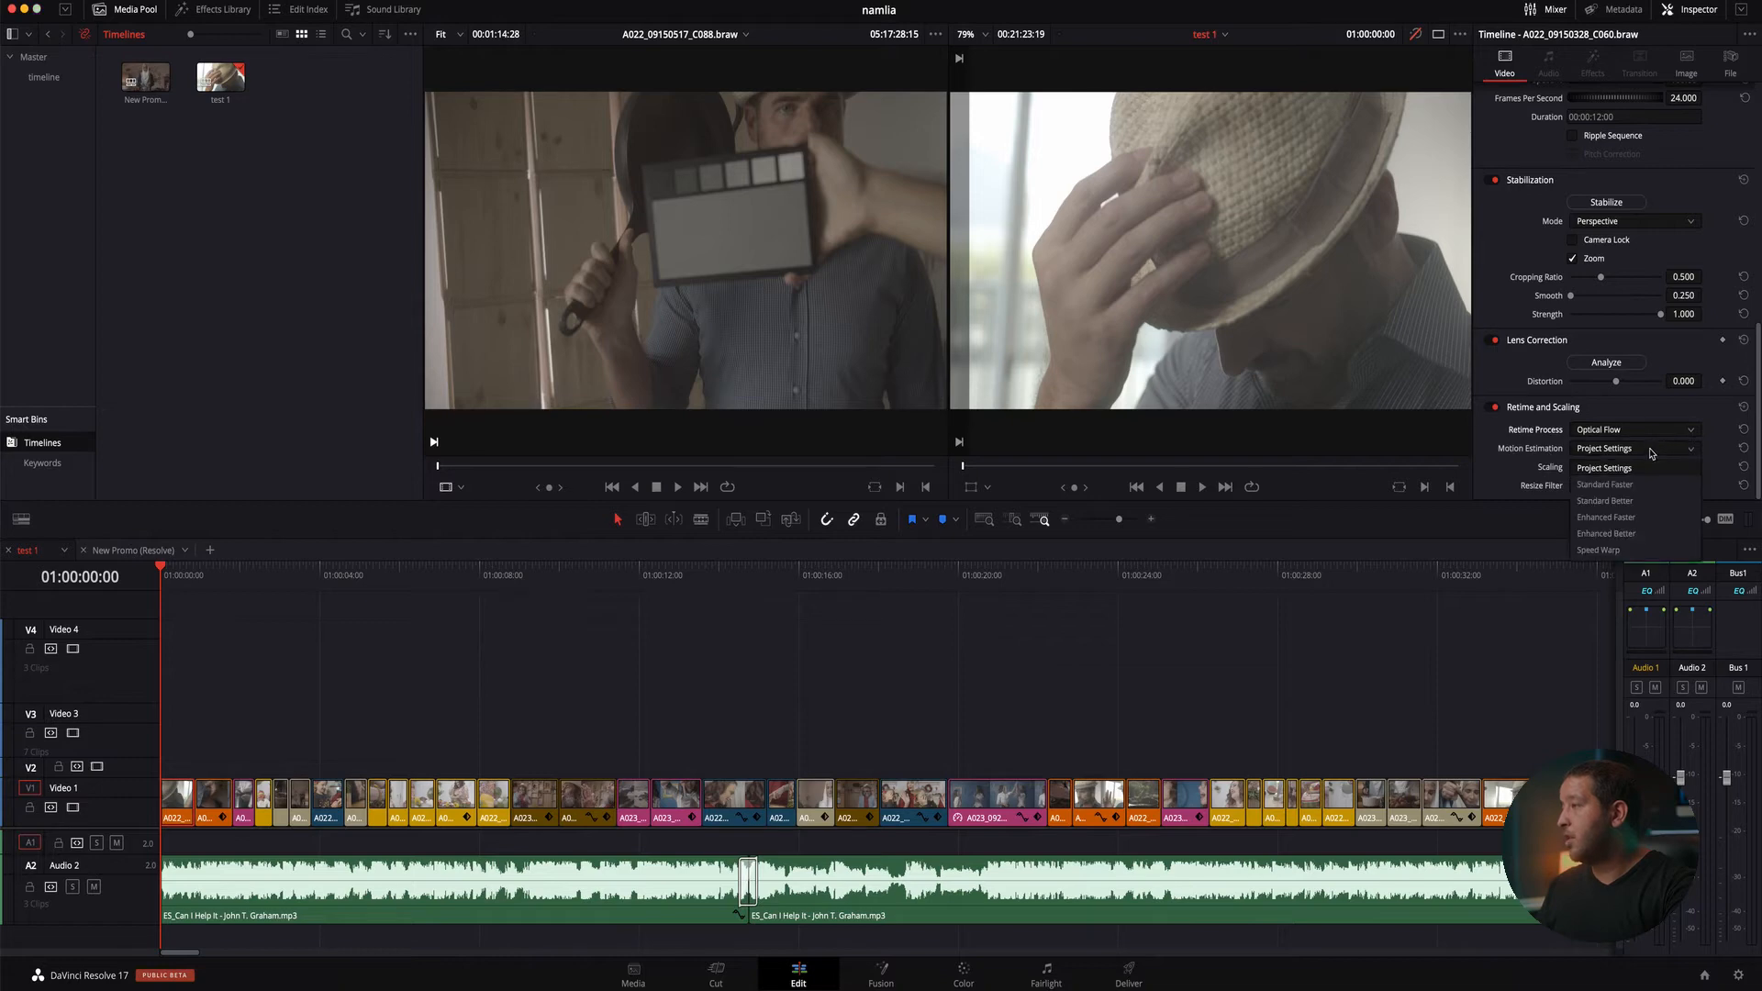
{"action": "left_click", "coordinate": [1612, 550]}
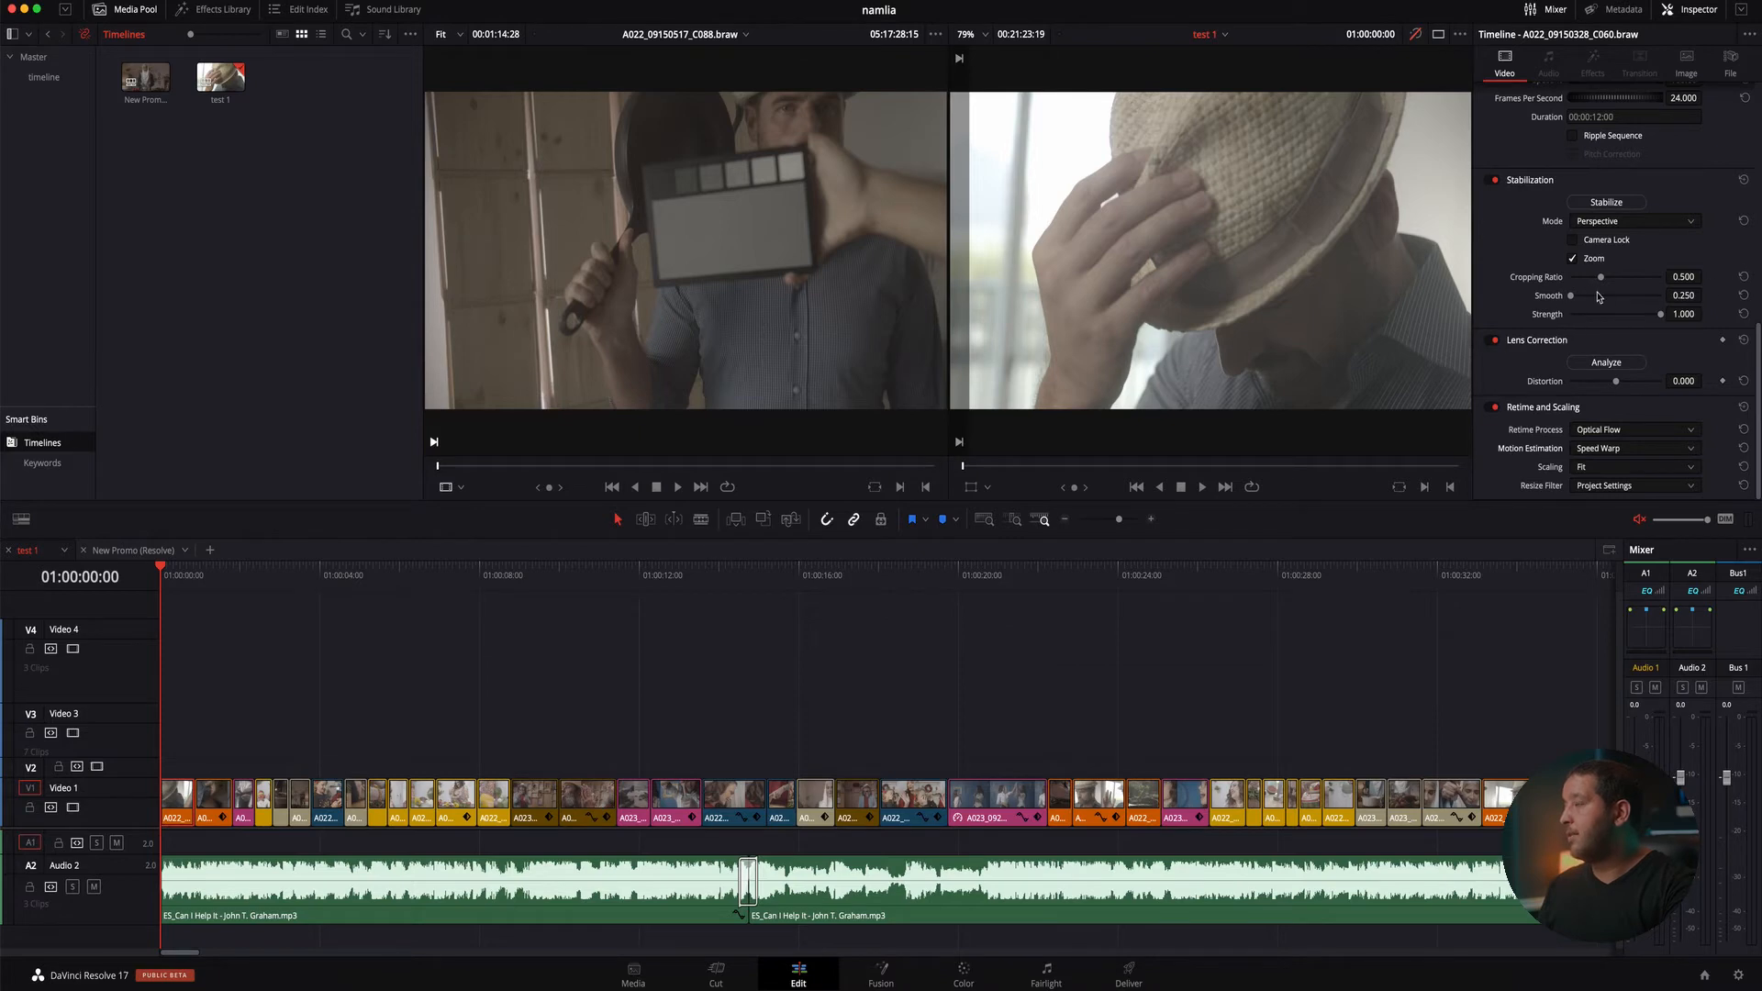
Reset the clip's Retime Process to Project Settings
{"action": "scroll", "coordinate": [1652, 395], "scroll_direction": "up", "scroll_amount": 5}
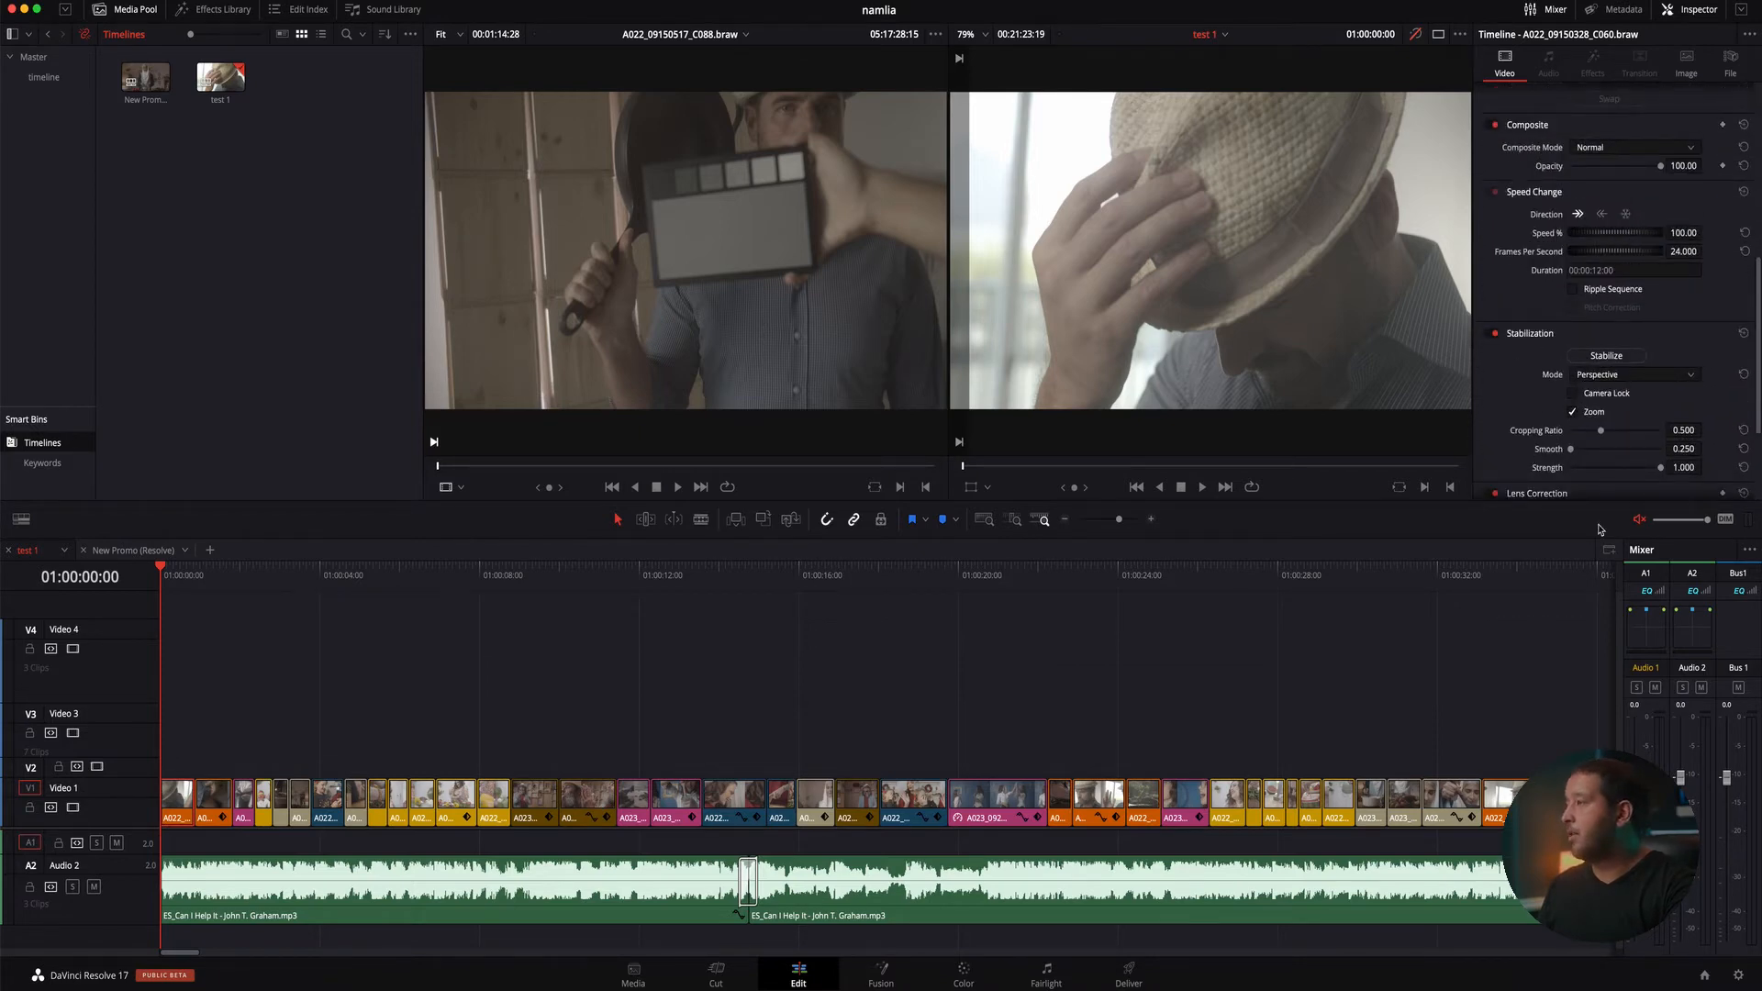
{"action": "scroll", "coordinate": [1560, 395], "scroll_direction": "down", "scroll_amount": 3}
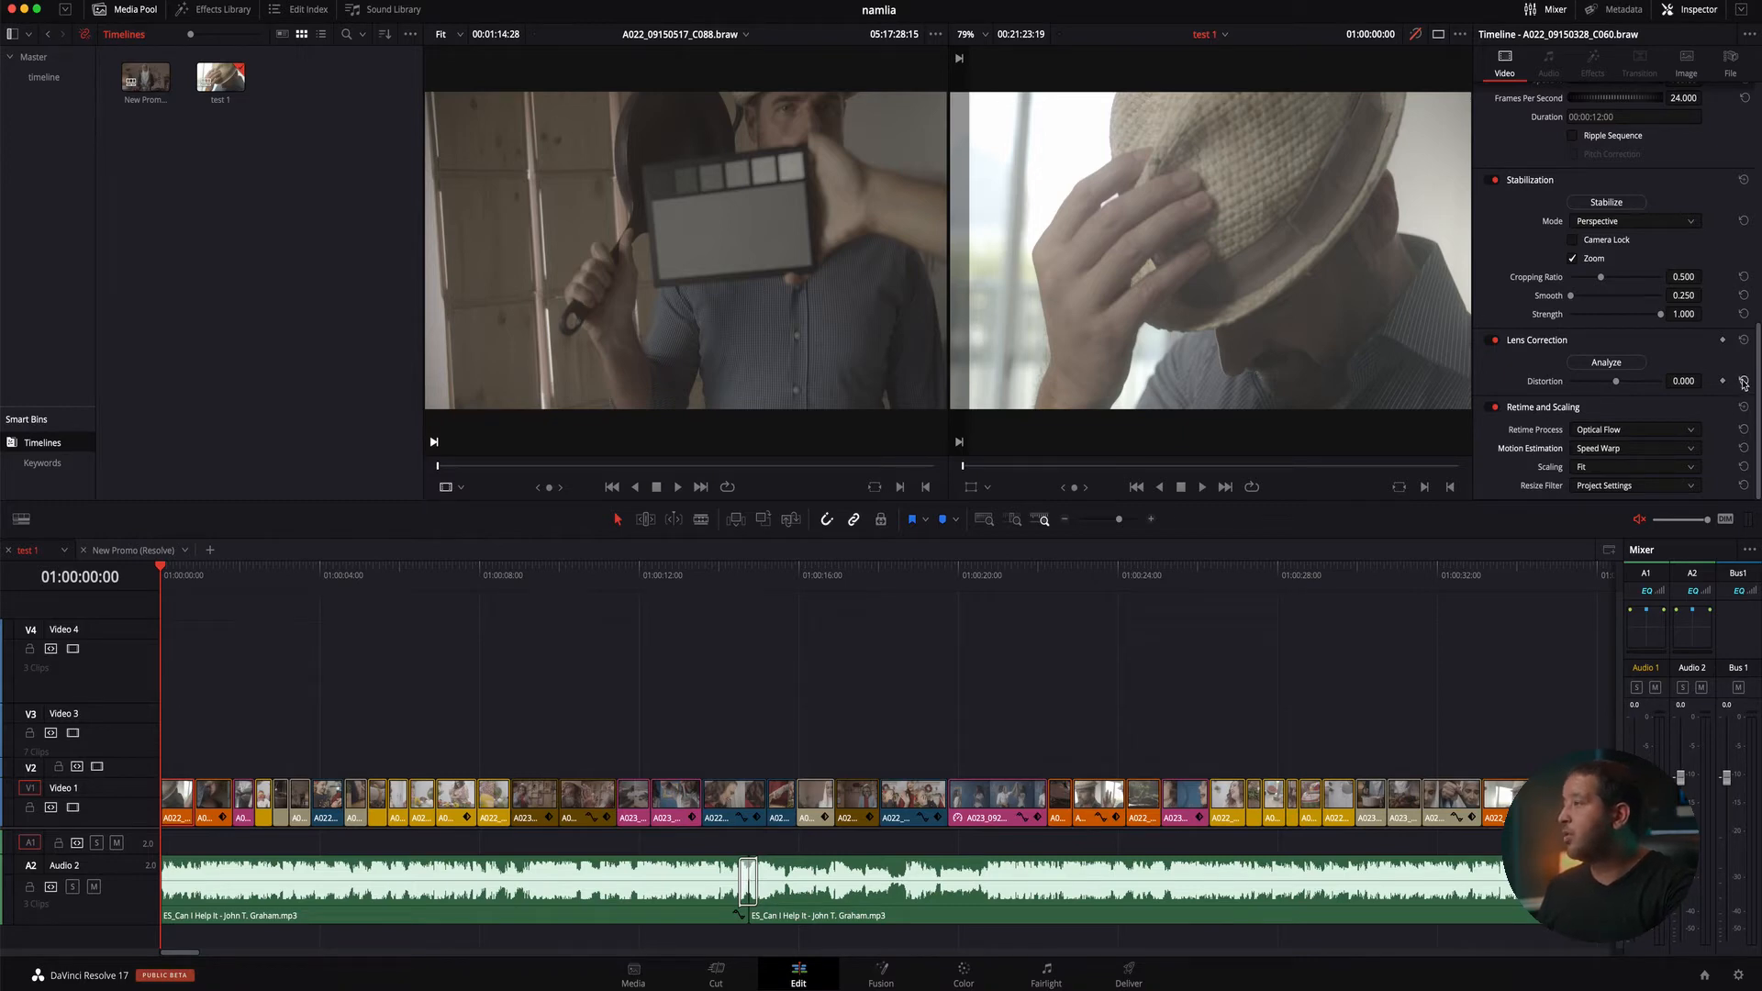
{"action": "left_click", "coordinate": [1744, 430]}
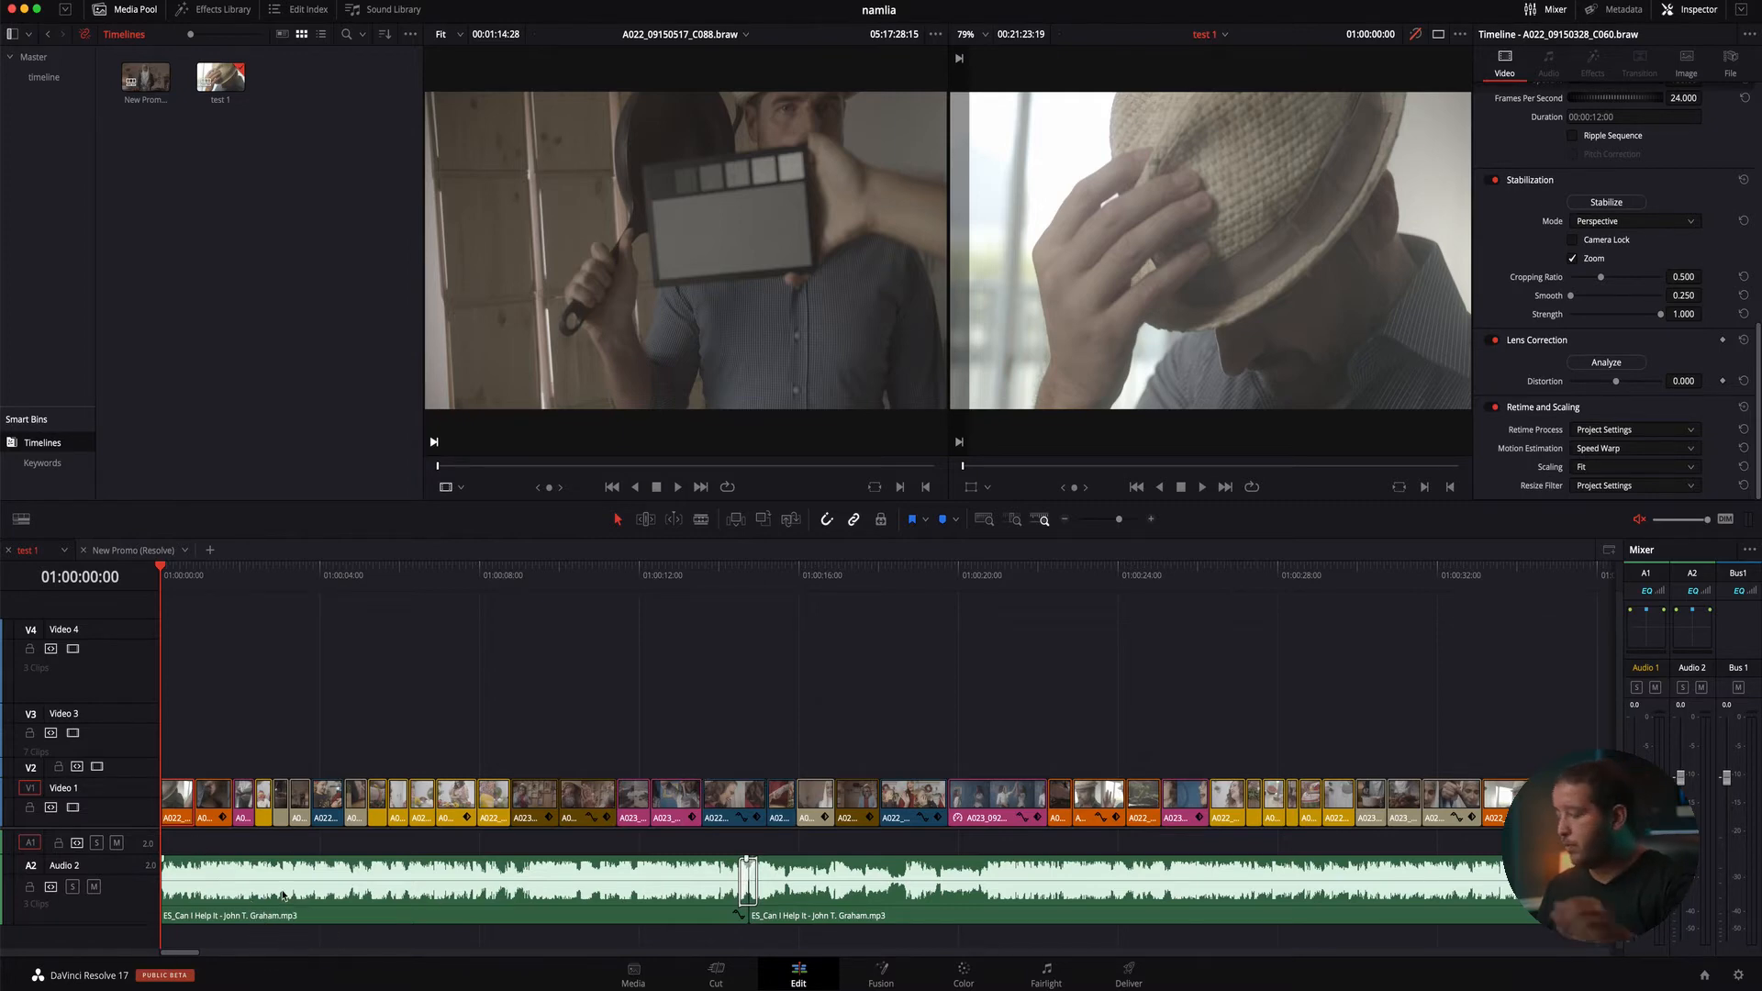
Try placing the first music clip on a new A3 audio track, undo that change and save the project
{"action": "left_click_drag", "start_coordinate": [282, 895], "coordinate": [292, 945]}
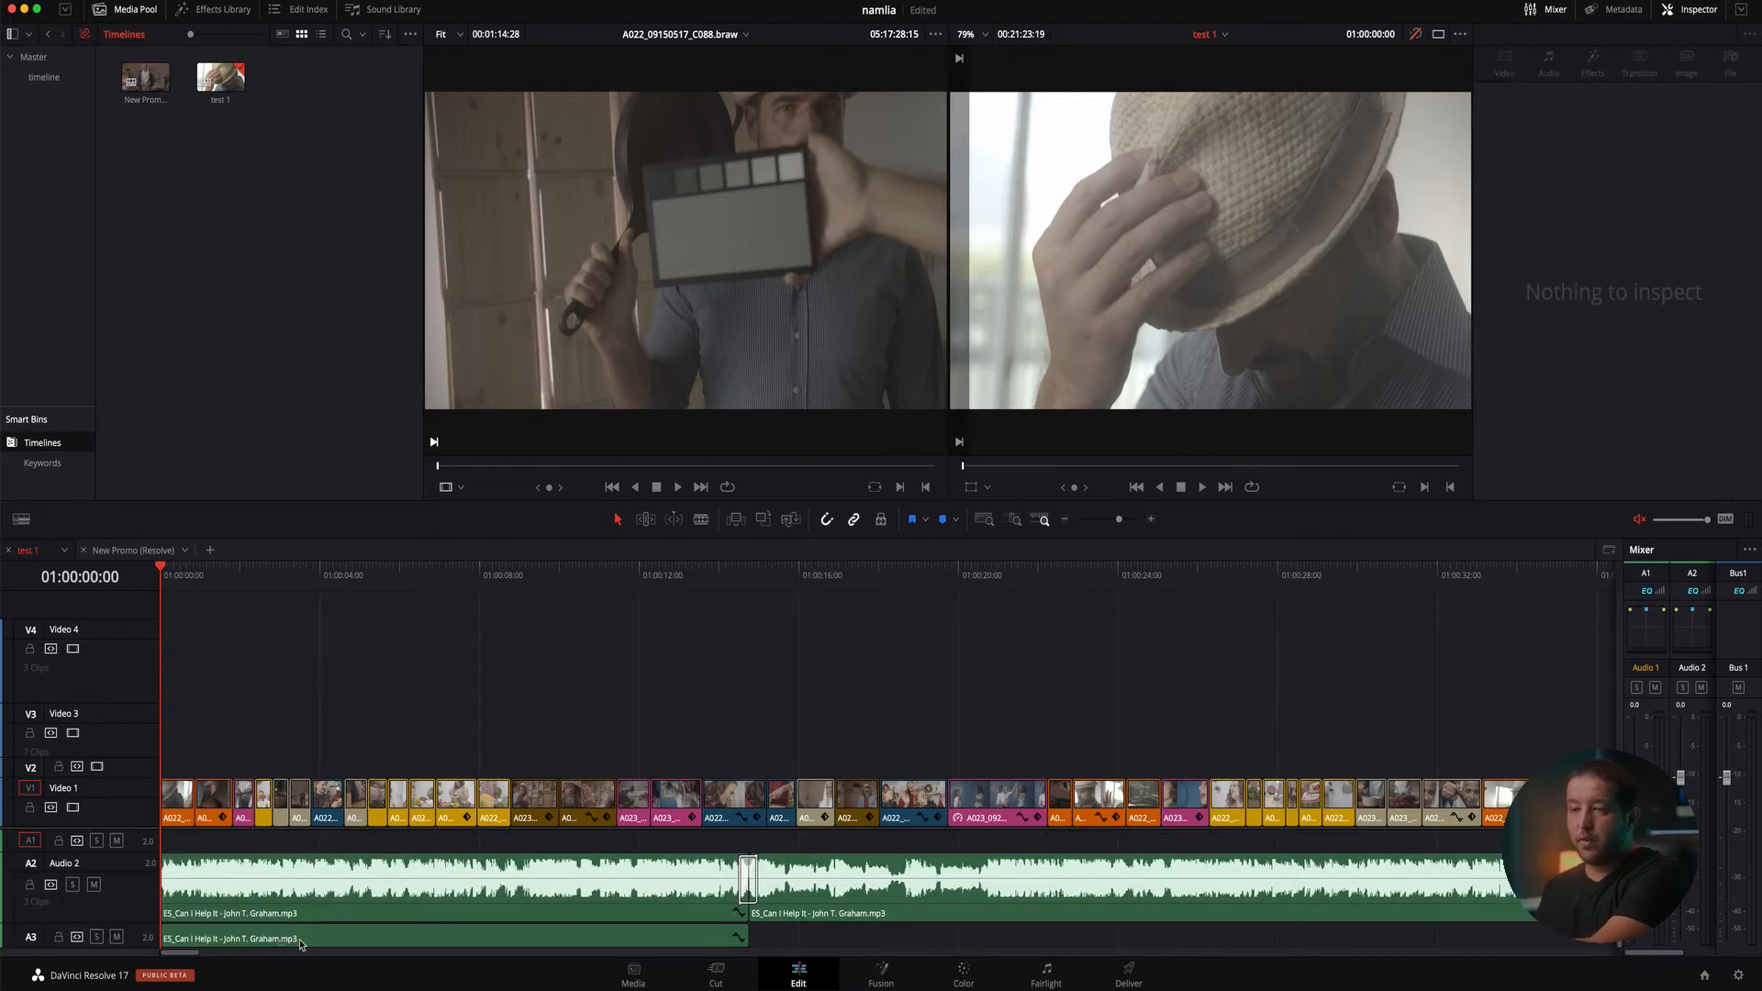
{"action": "key", "text": "super+z"}
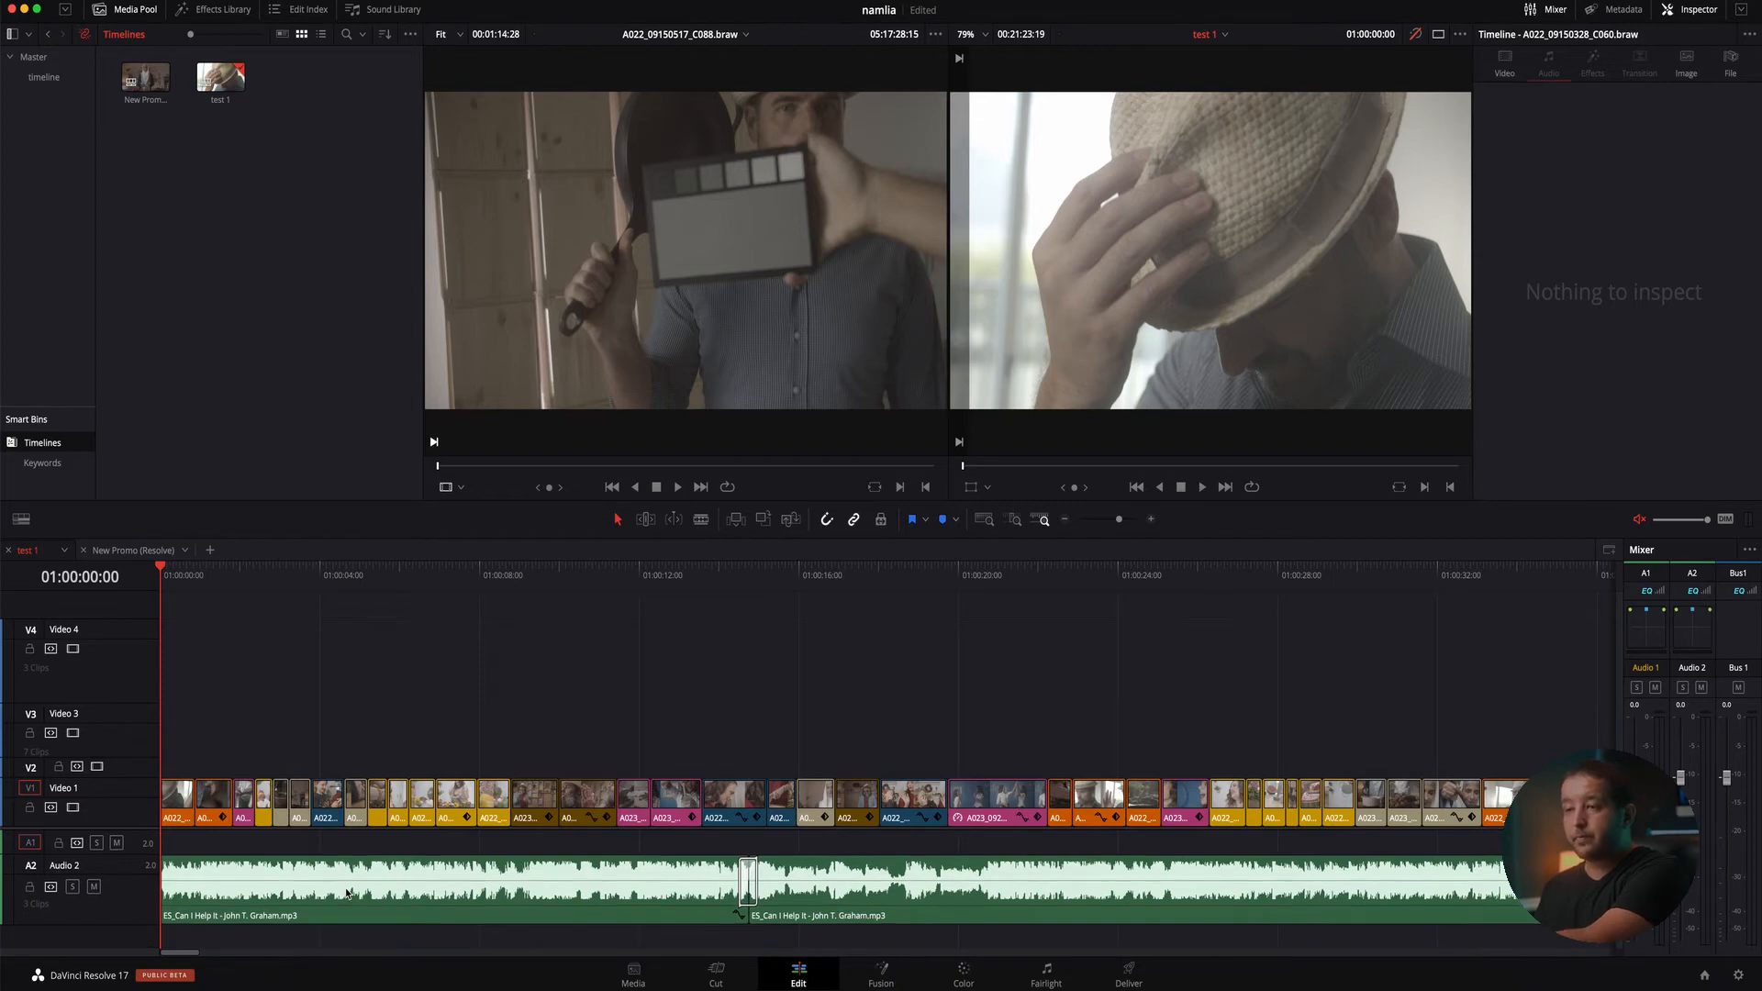
{"action": "key", "text": "super+s"}
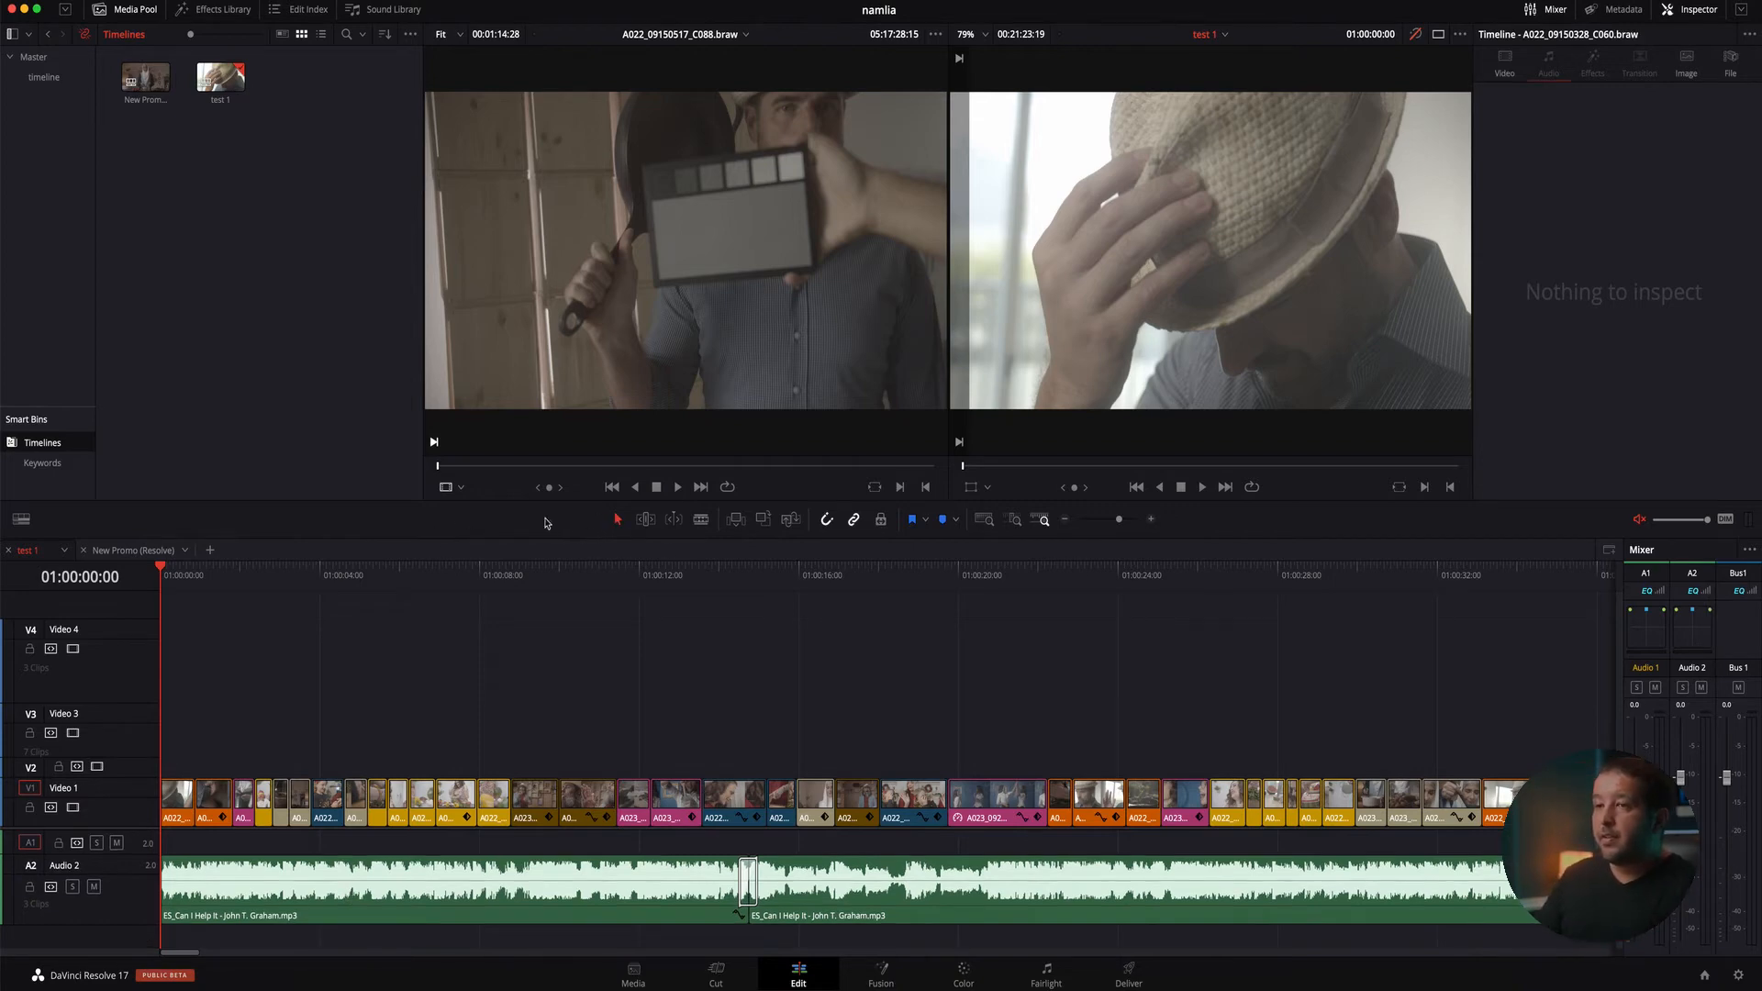
Try slipping the first video clip in Trim Edit Mode and shortening its end in Selection Mode
{"action": "left_click", "coordinate": [180, 576]}
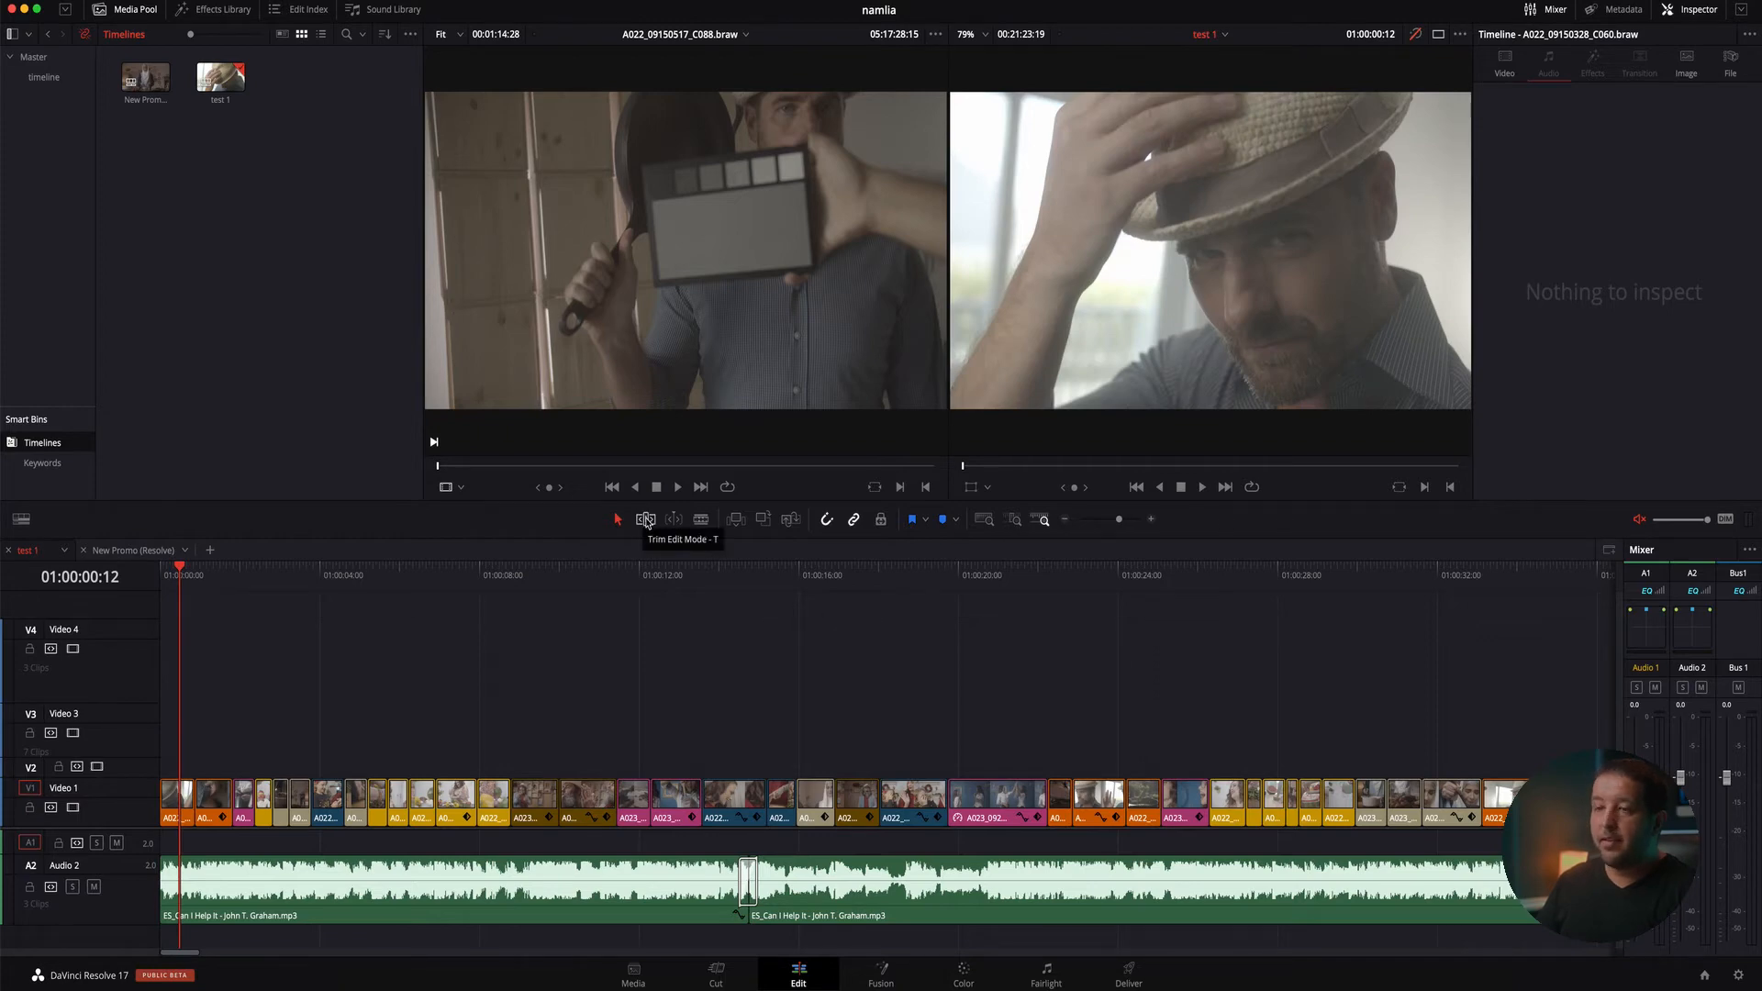
{"action": "left_click", "coordinate": [646, 520]}
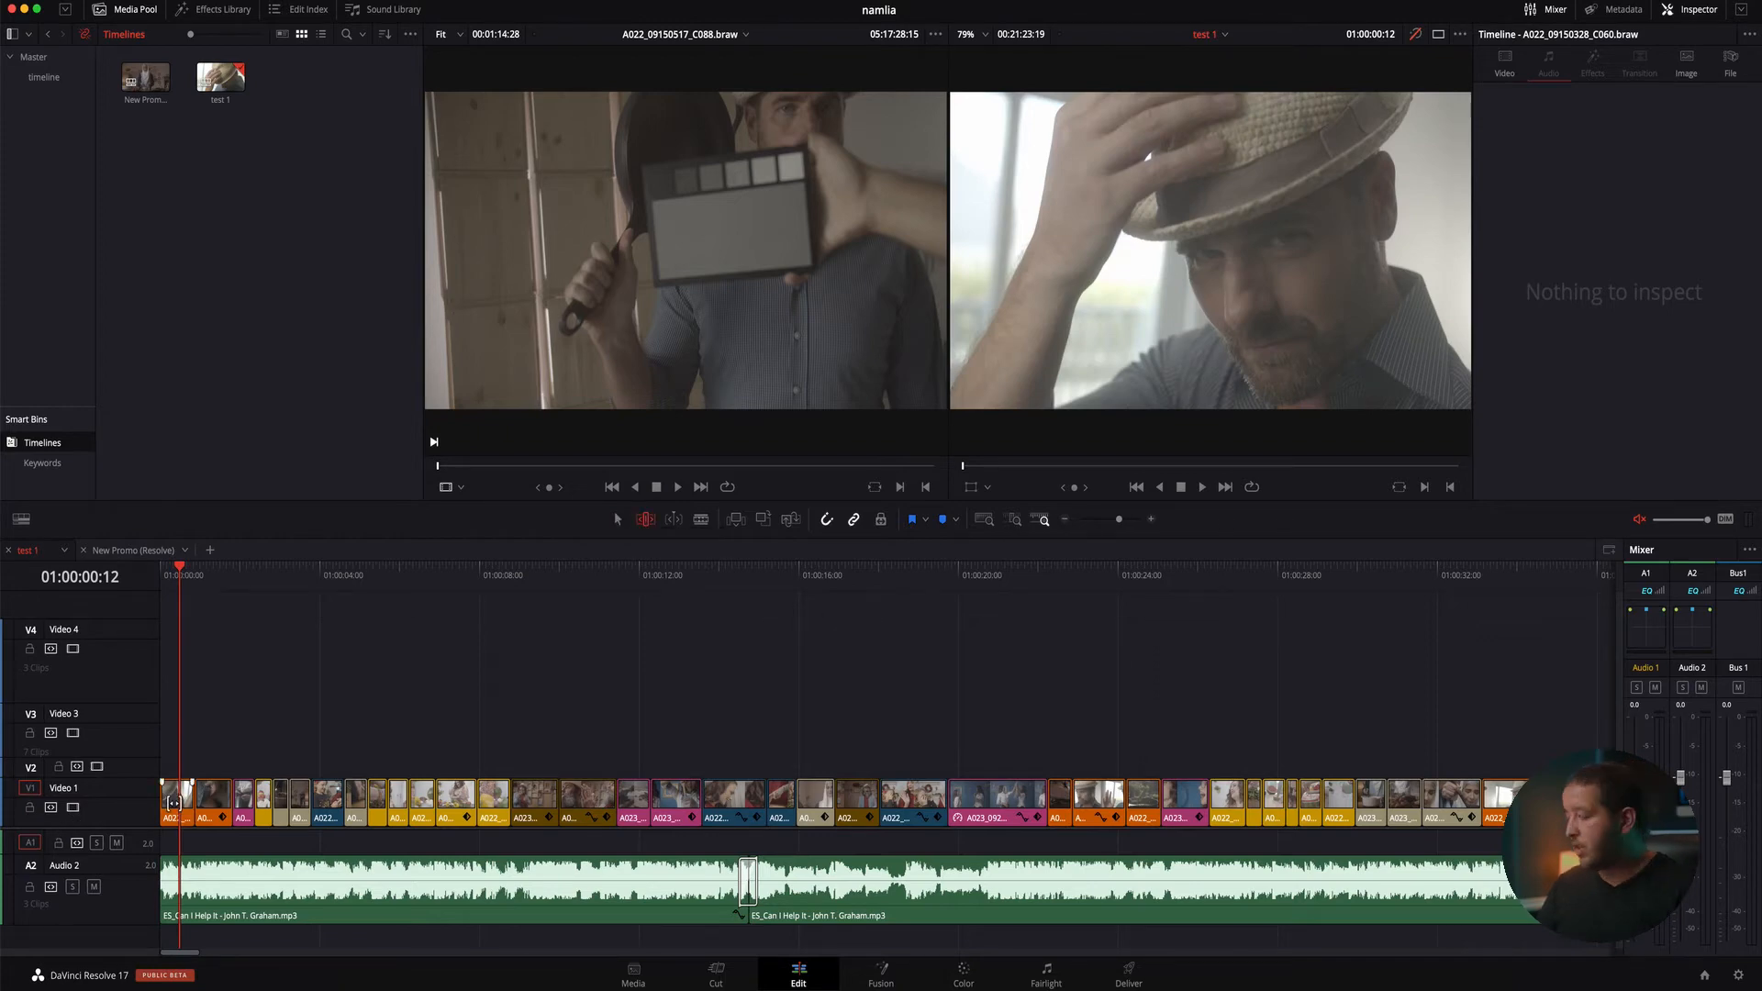
{"action": "scroll", "coordinate": [173, 801], "scroll_direction": "up", "scroll_amount": 6}
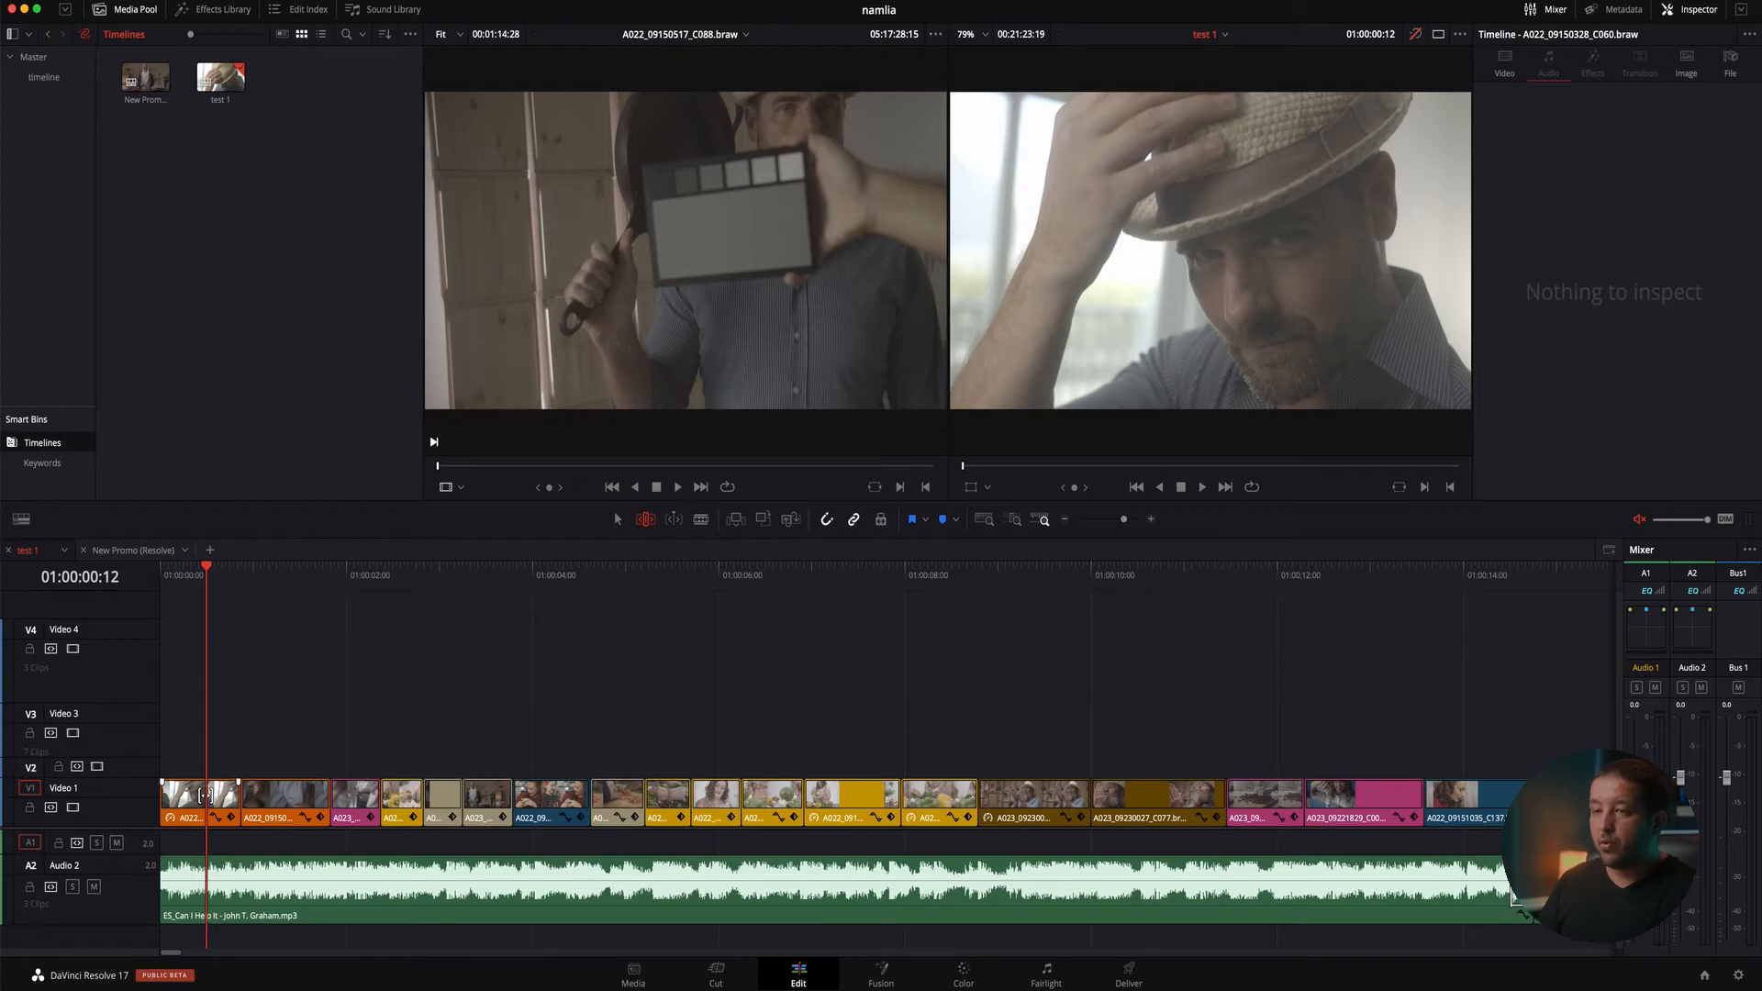
{"action": "mouse_move", "coordinate": [205, 795]}
{"action": "left_mouse_down"}
{"action": "mouse_move", "coordinate": [166, 795]}
{"action": "mouse_move", "coordinate": [207, 794]}
{"action": "left_mouse_up"}
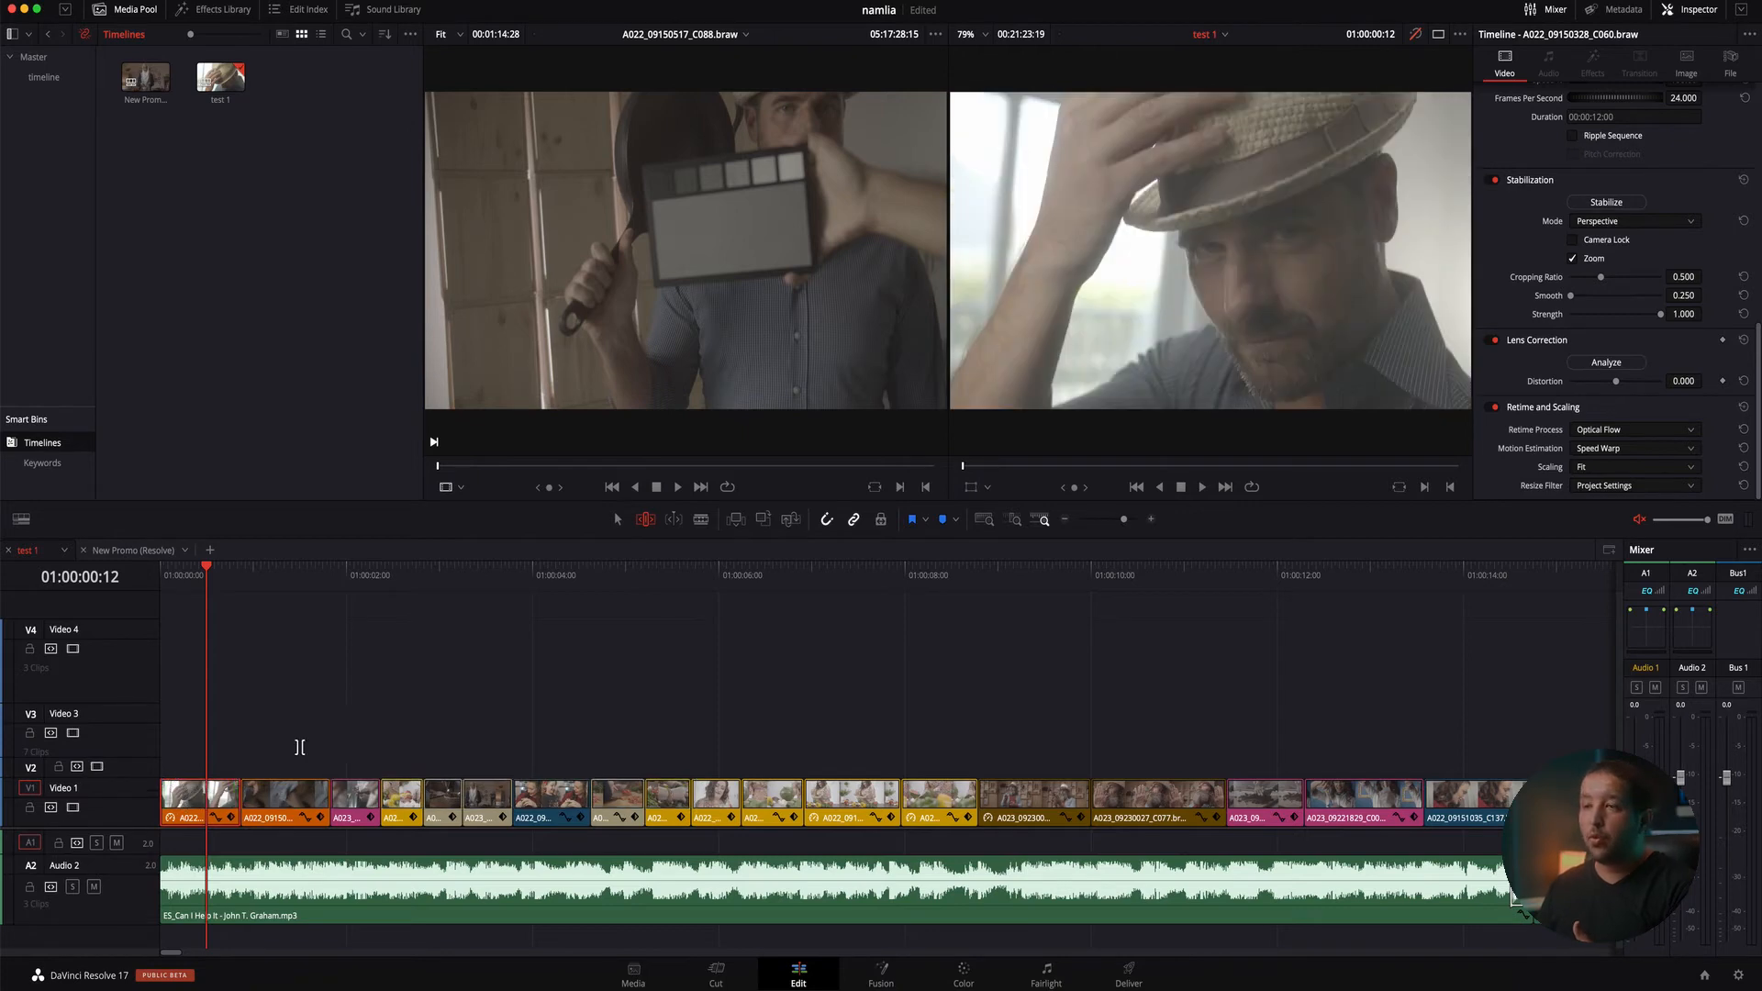
{"action": "left_click", "coordinate": [619, 520]}
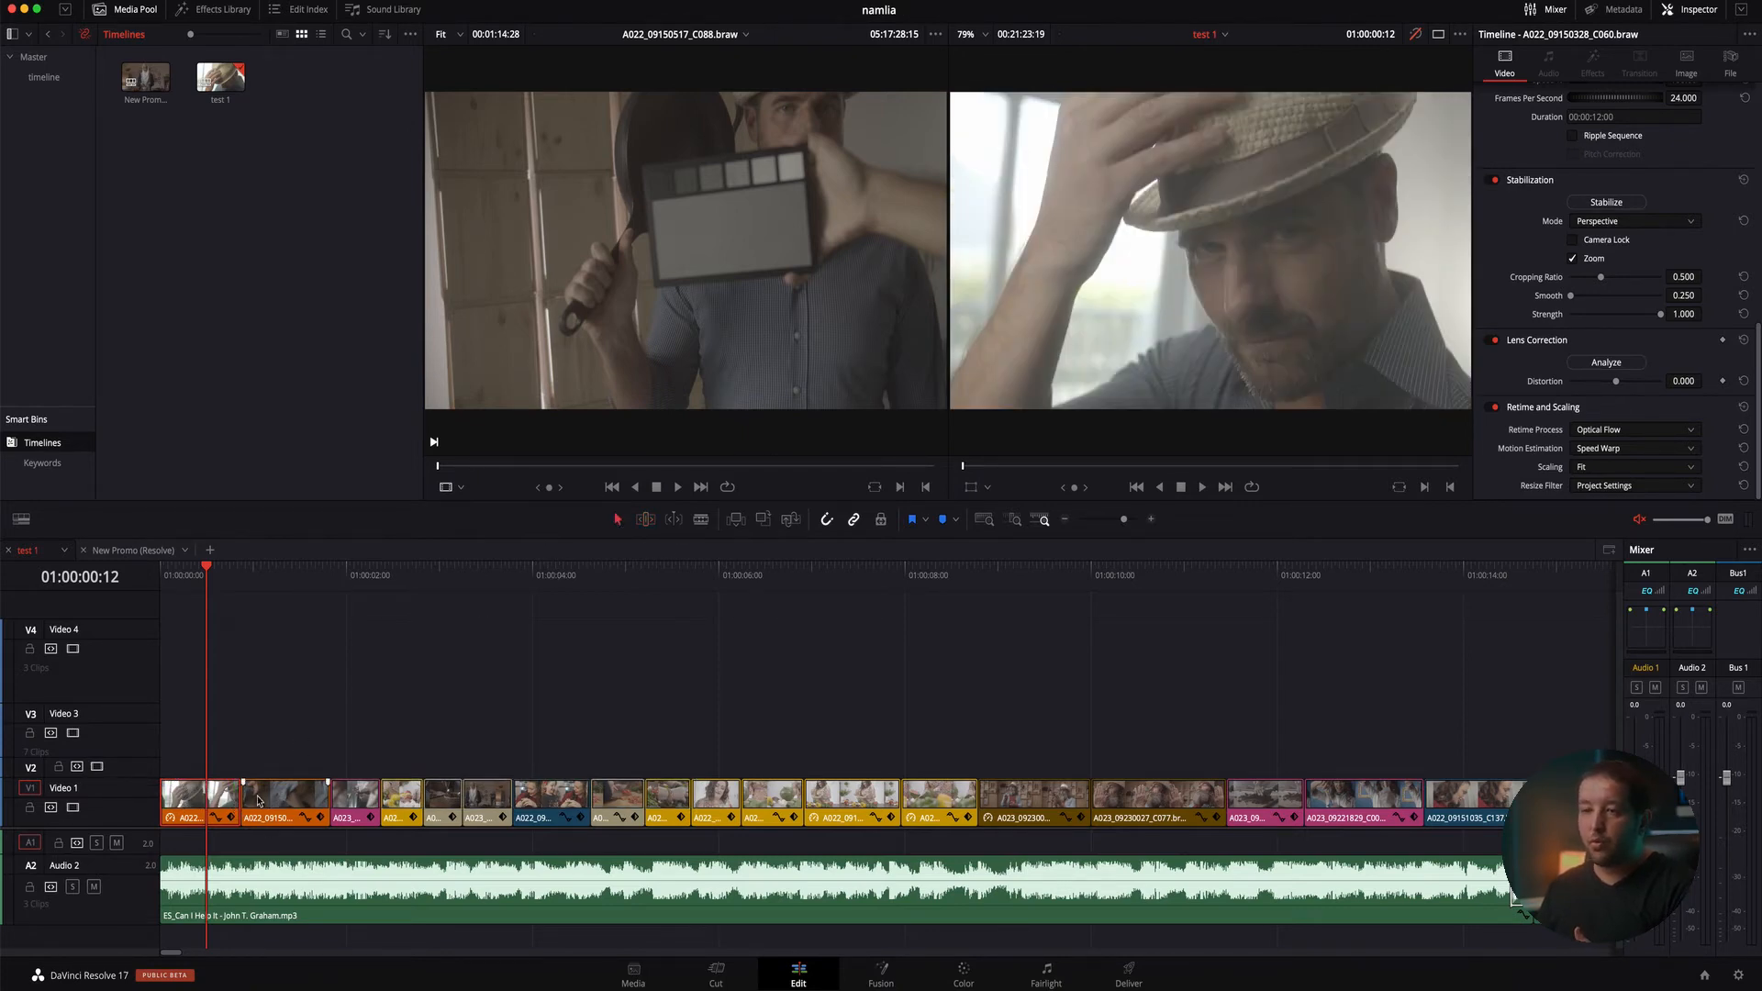
{"action": "left_click_drag", "start_coordinate": [237, 797], "coordinate": [218, 797]}
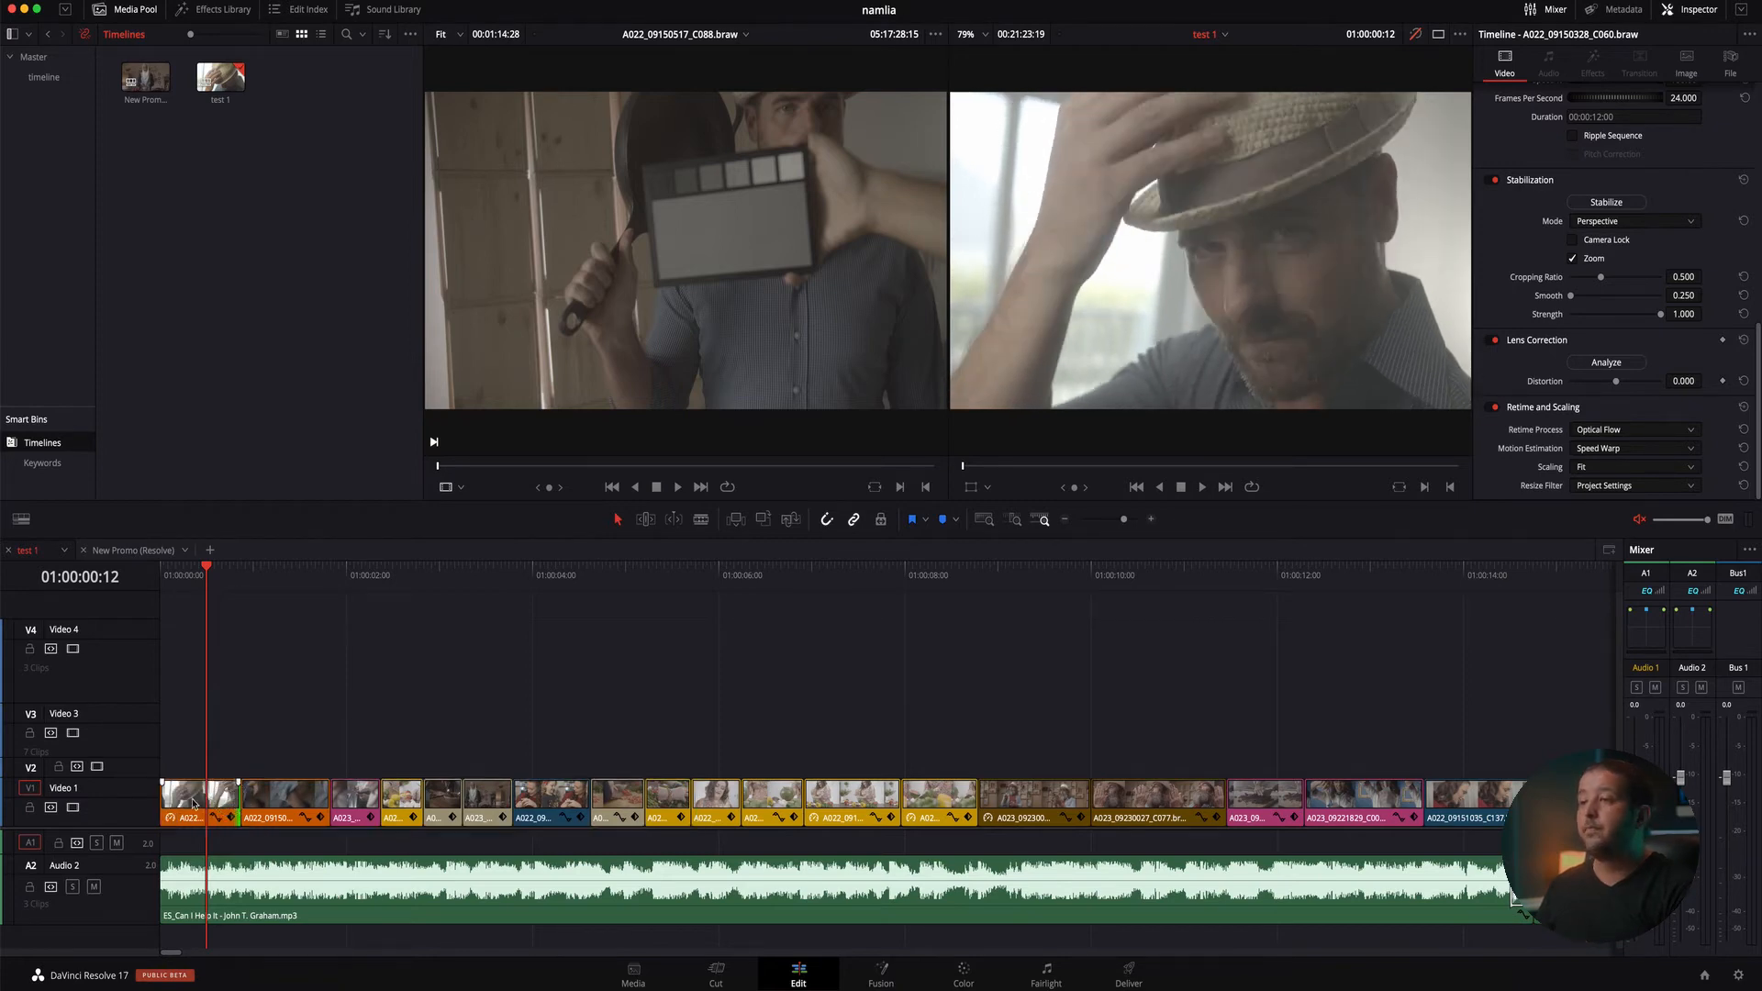
Split the first video clip near its middle with the Blade tool, undo the cut and save the project
{"action": "left_click", "coordinate": [701, 520]}
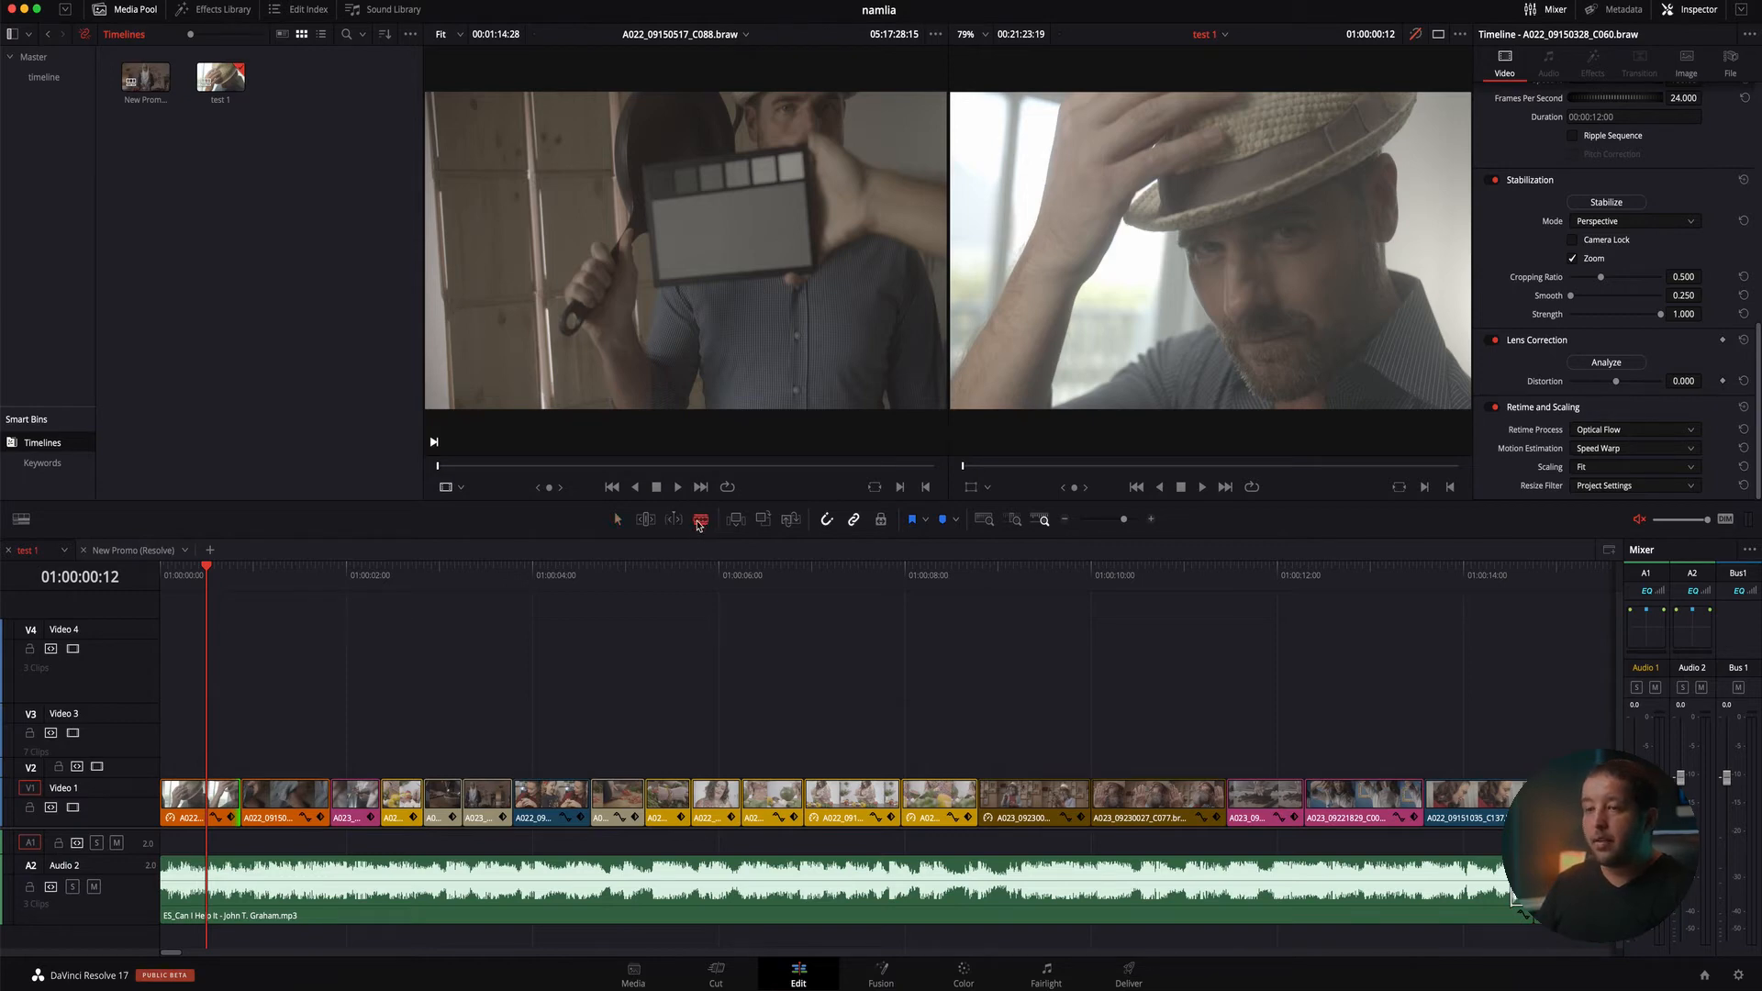
{"action": "left_click", "coordinate": [213, 795]}
{"action": "key", "text": "Home"}
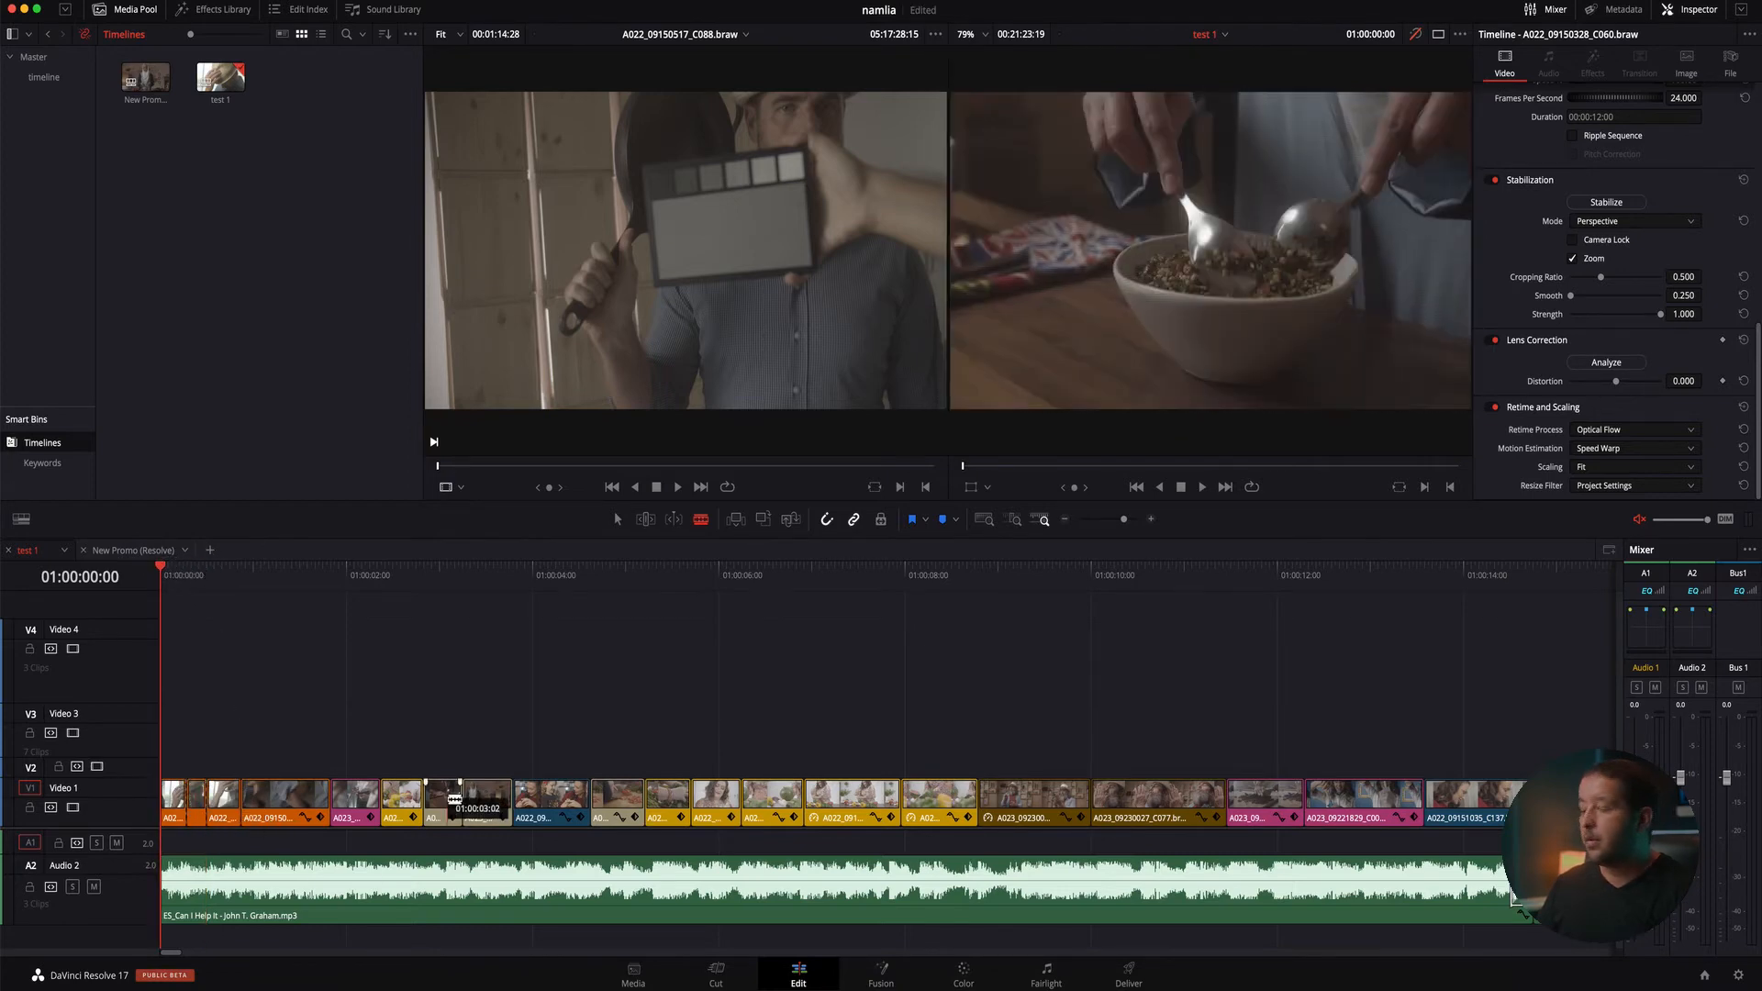
{"action": "key", "text": "super+z"}
{"action": "key", "text": "super+z"}
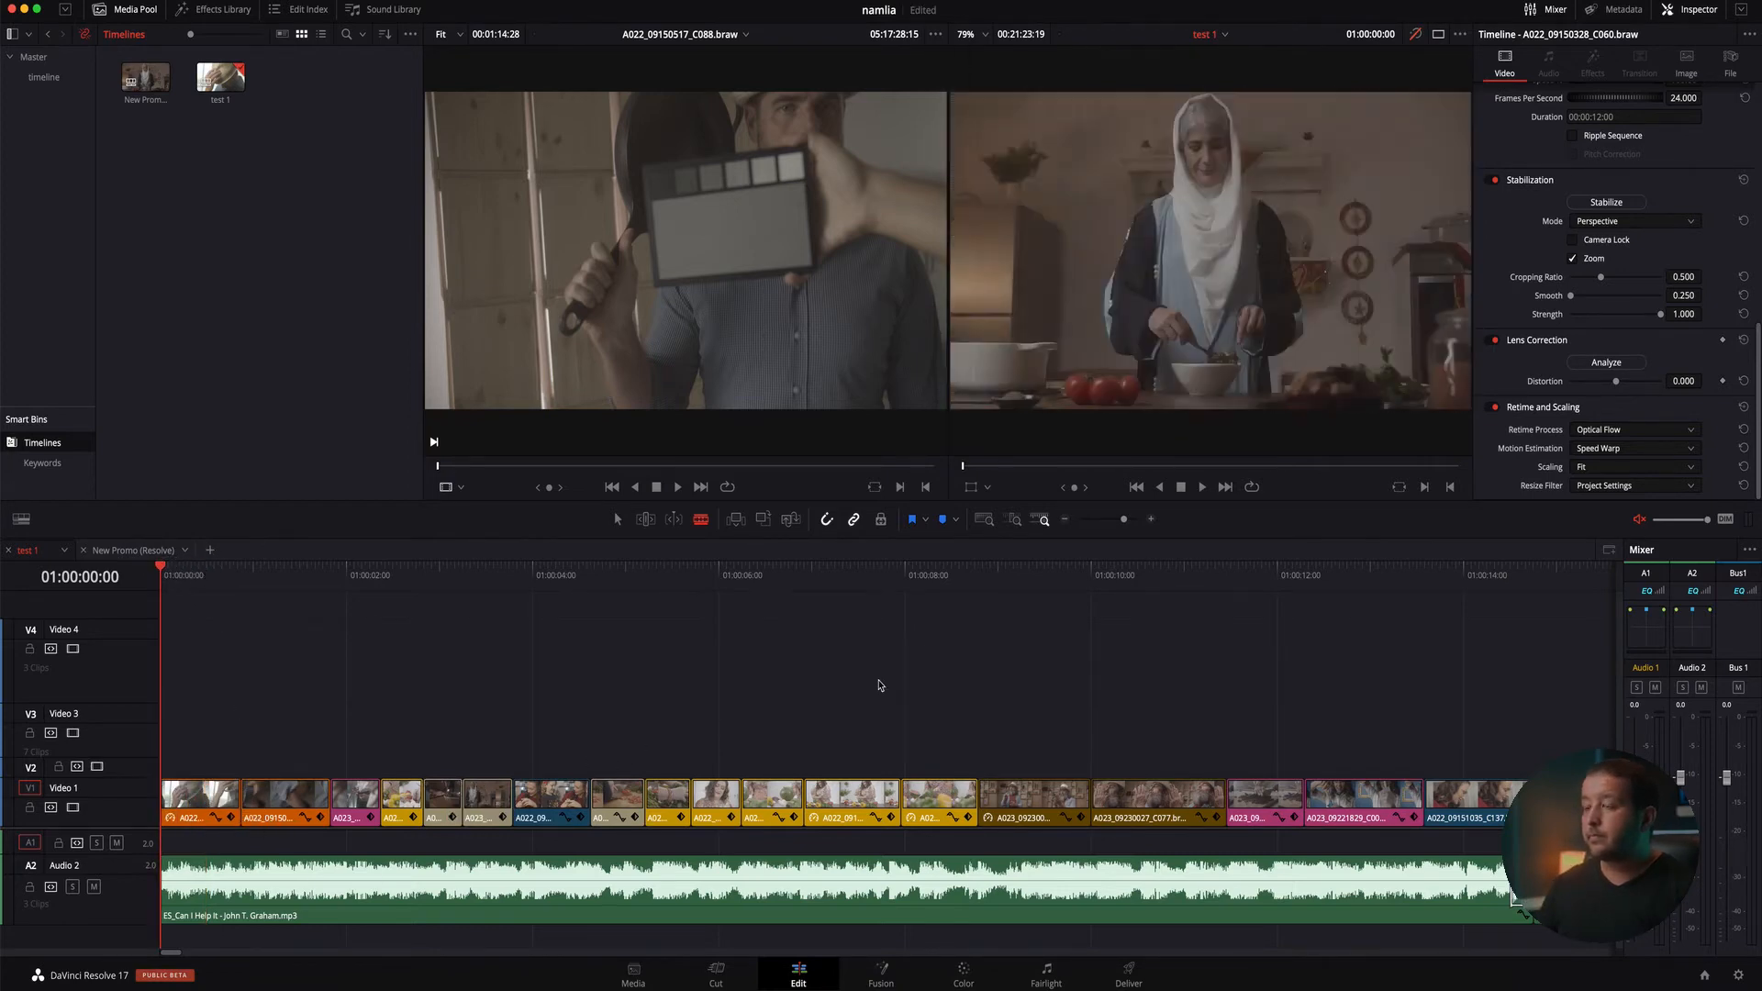
{"action": "key", "text": "super+s"}
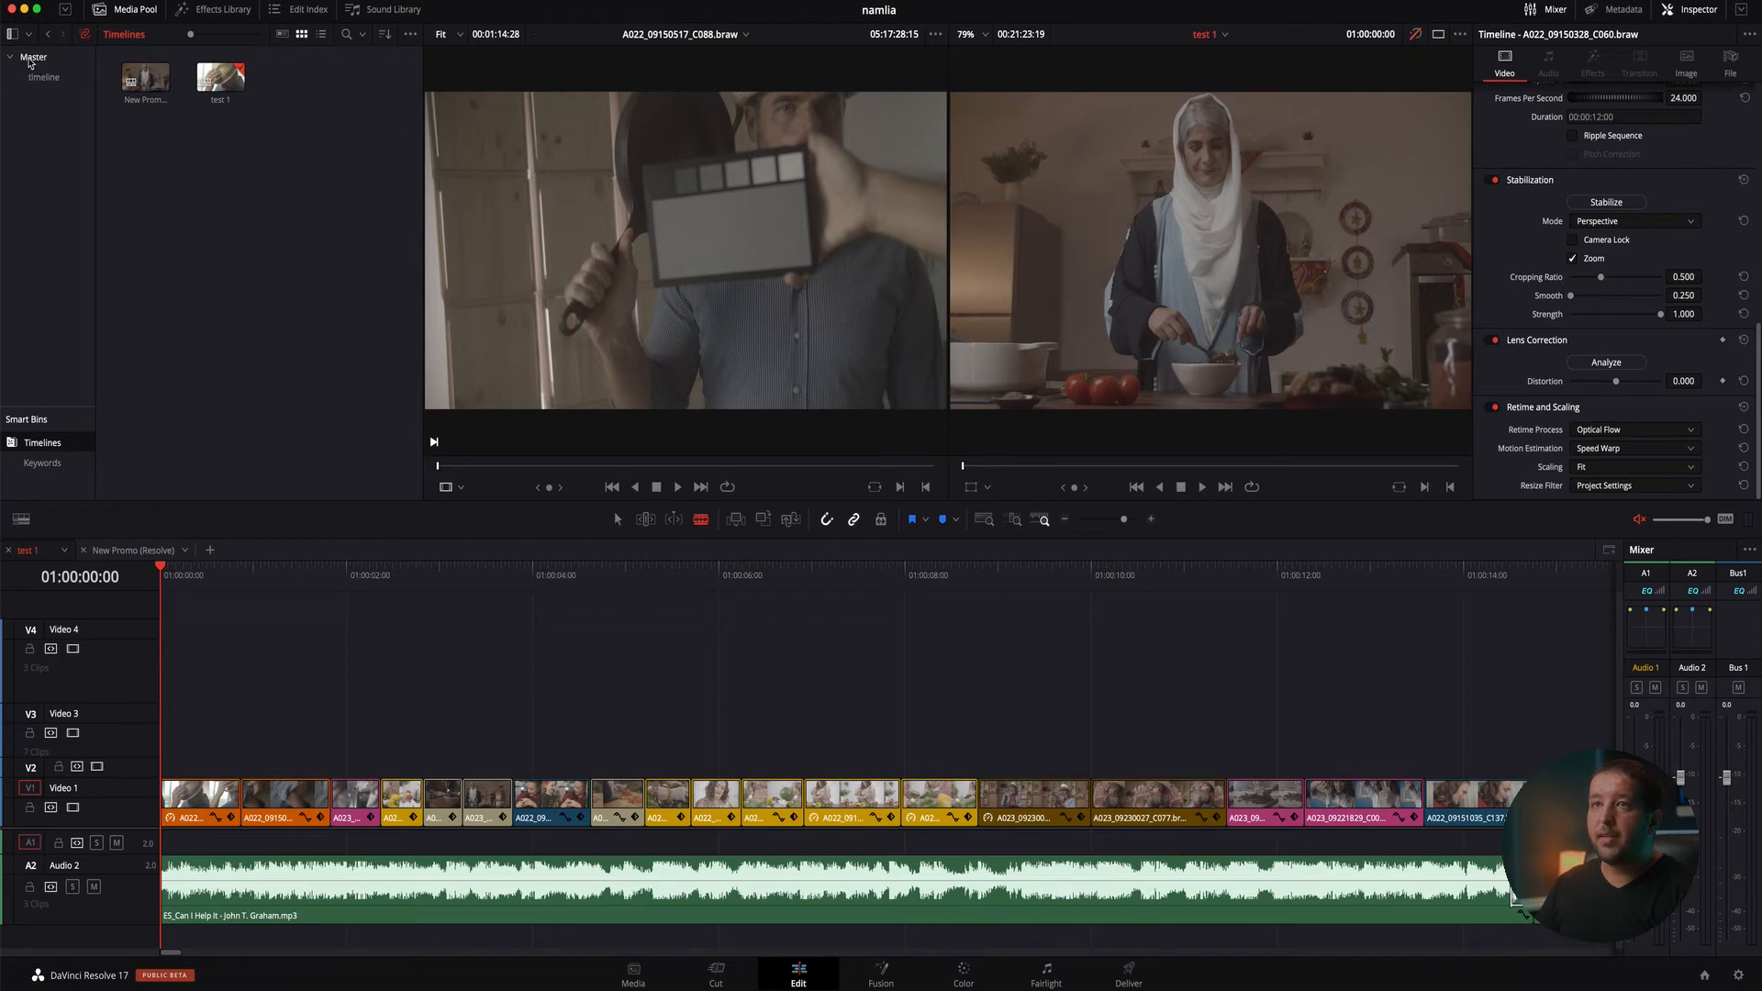
Open the Master bin, return to Selection Mode and select the clip A022_09150445_C077.braw
{"action": "left_click", "coordinate": [33, 57]}
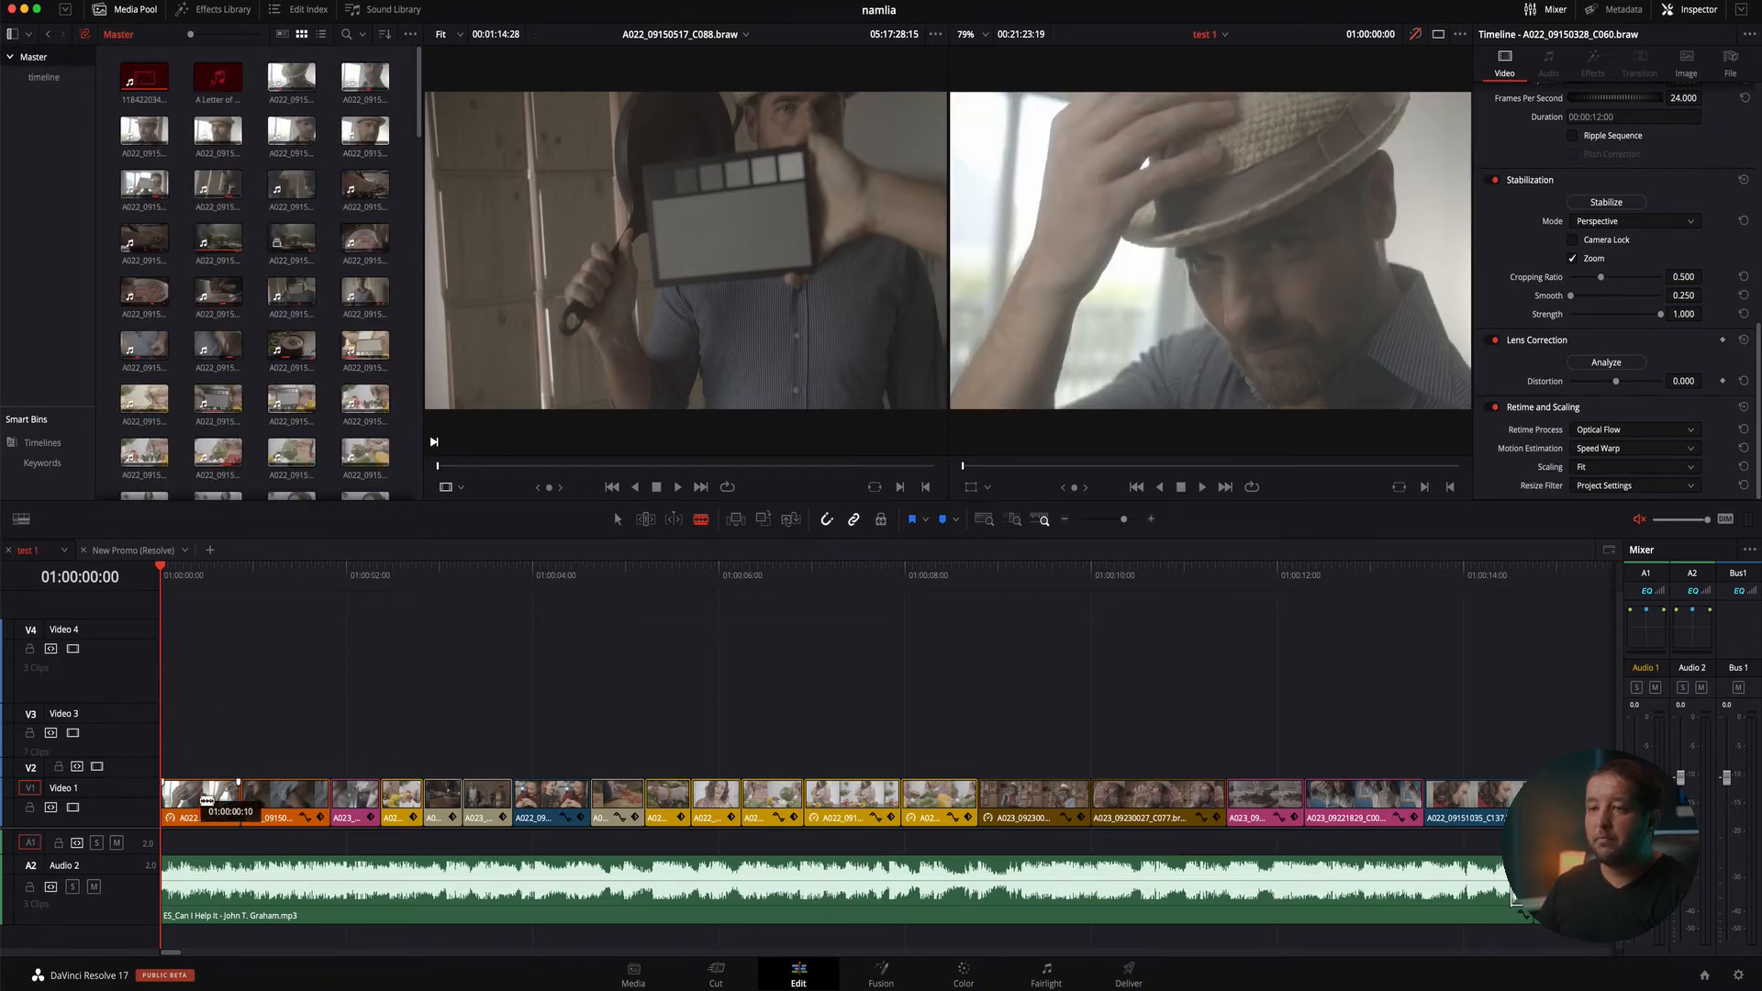
{"action": "key", "text": "a"}
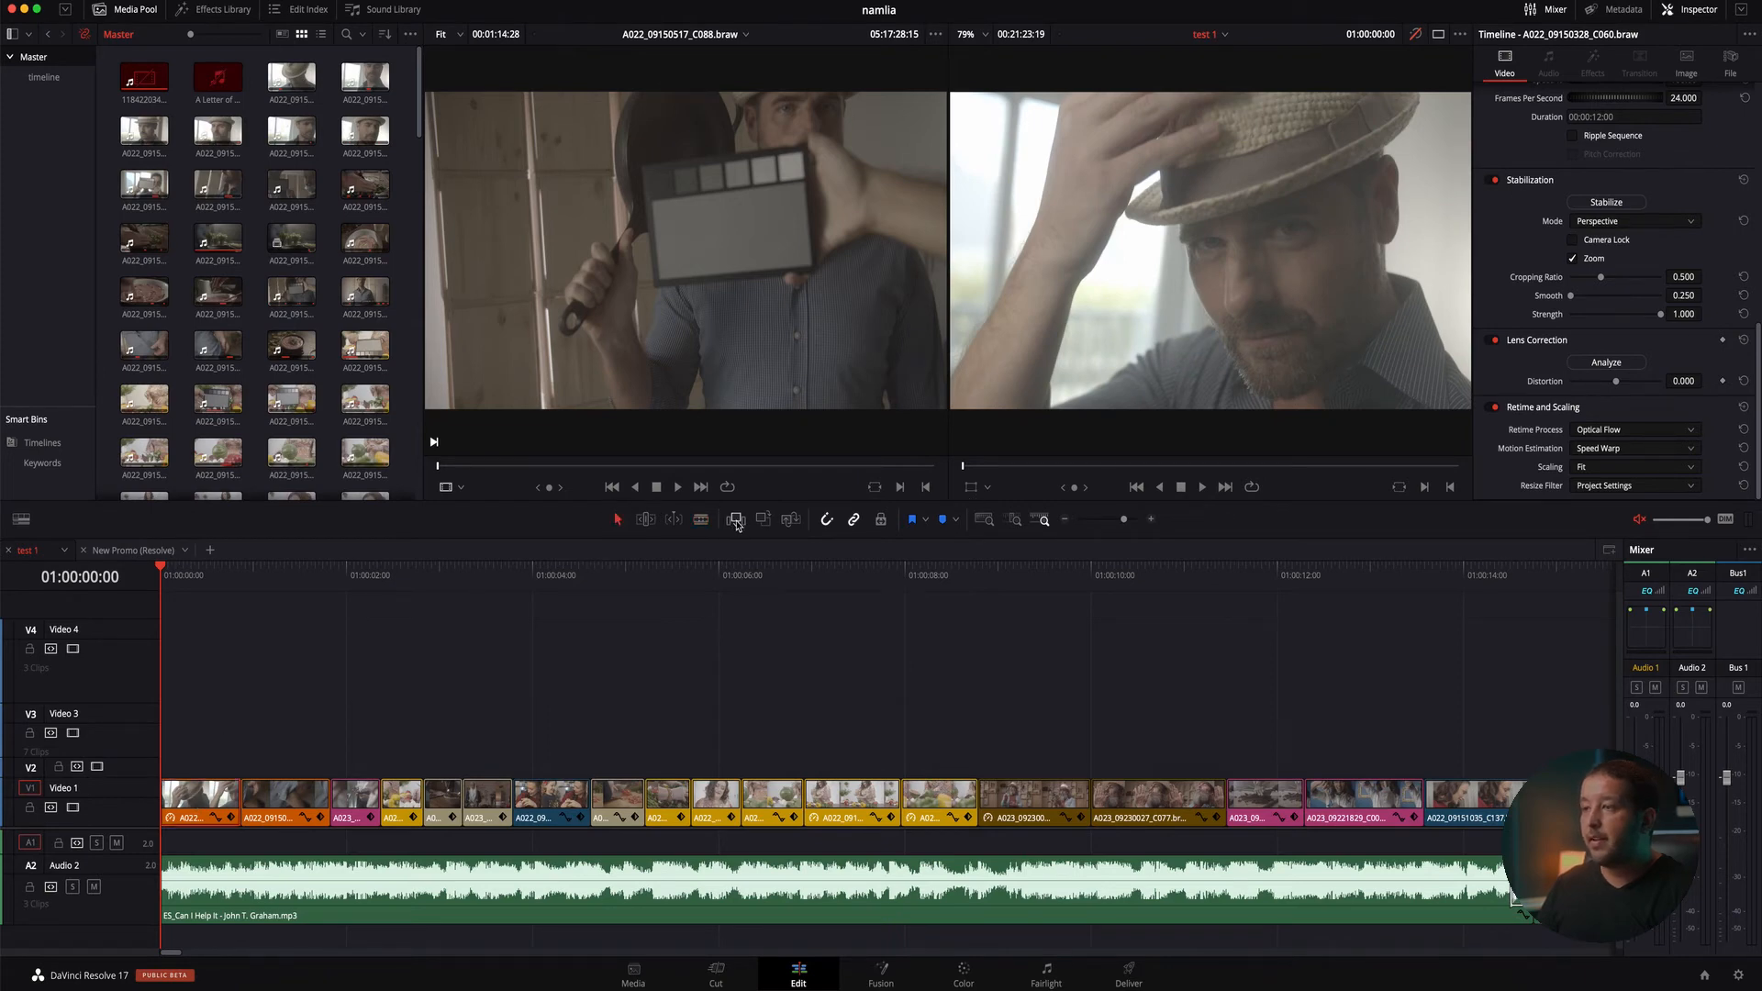
{"action": "left_click", "coordinate": [291, 77]}
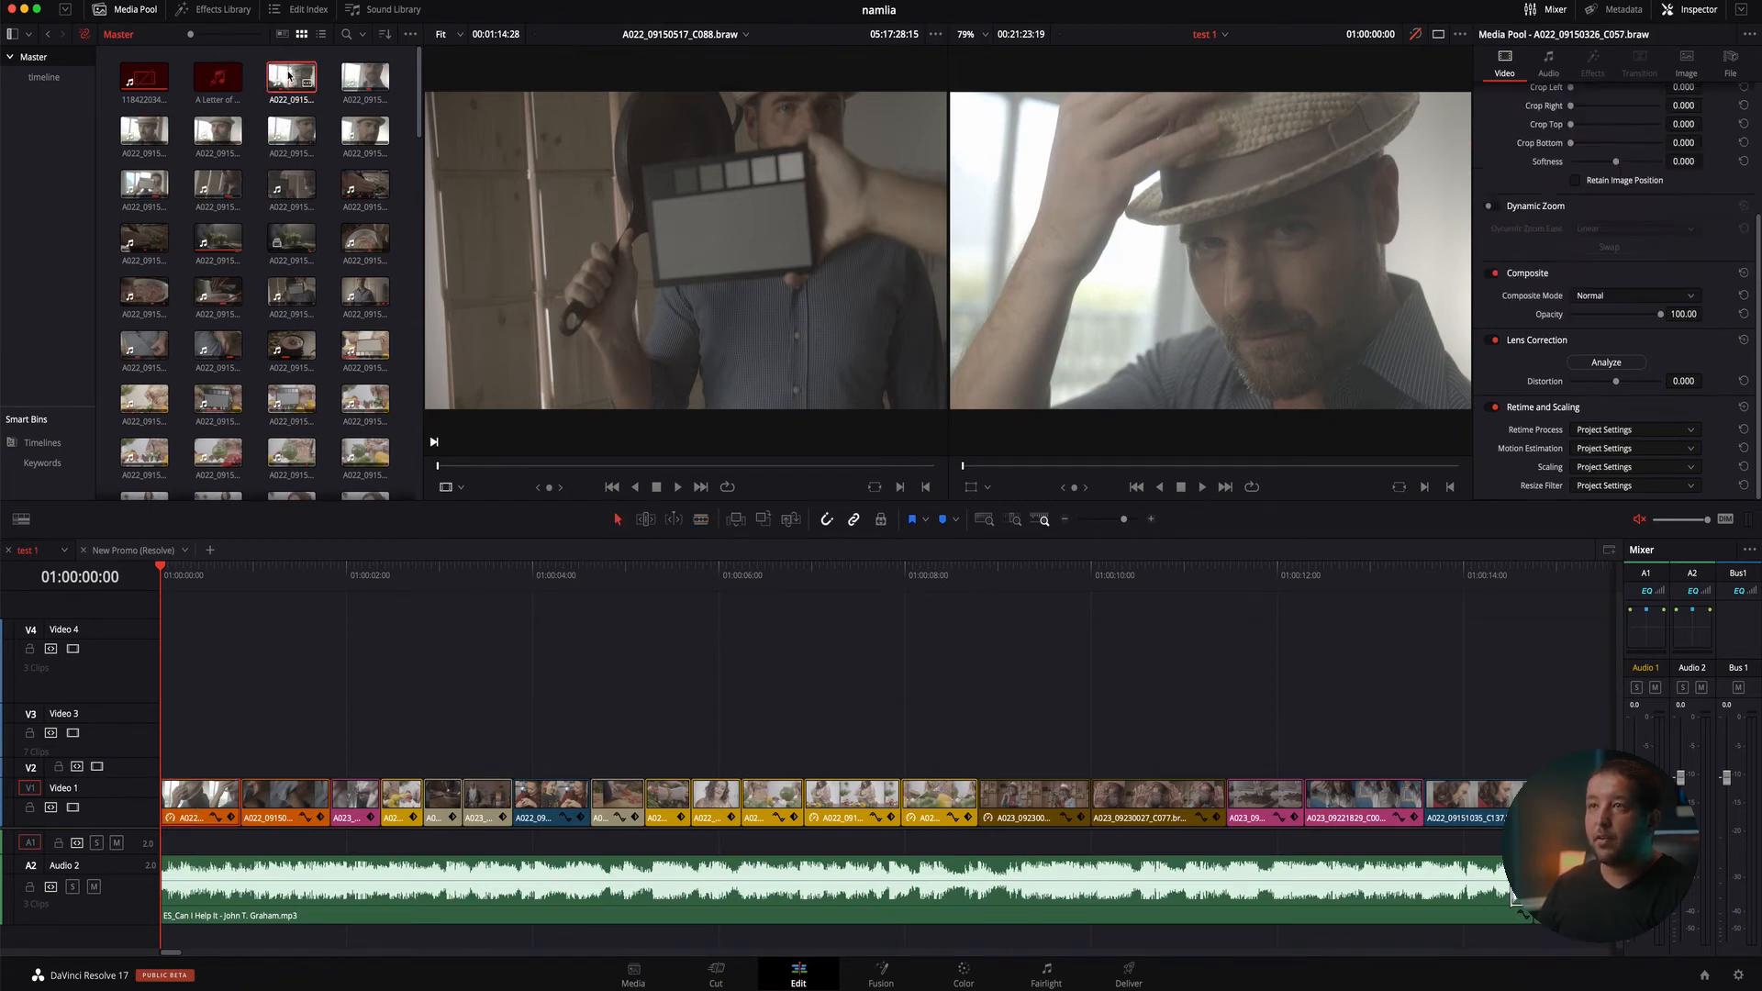
{"action": "left_click", "coordinate": [294, 241]}
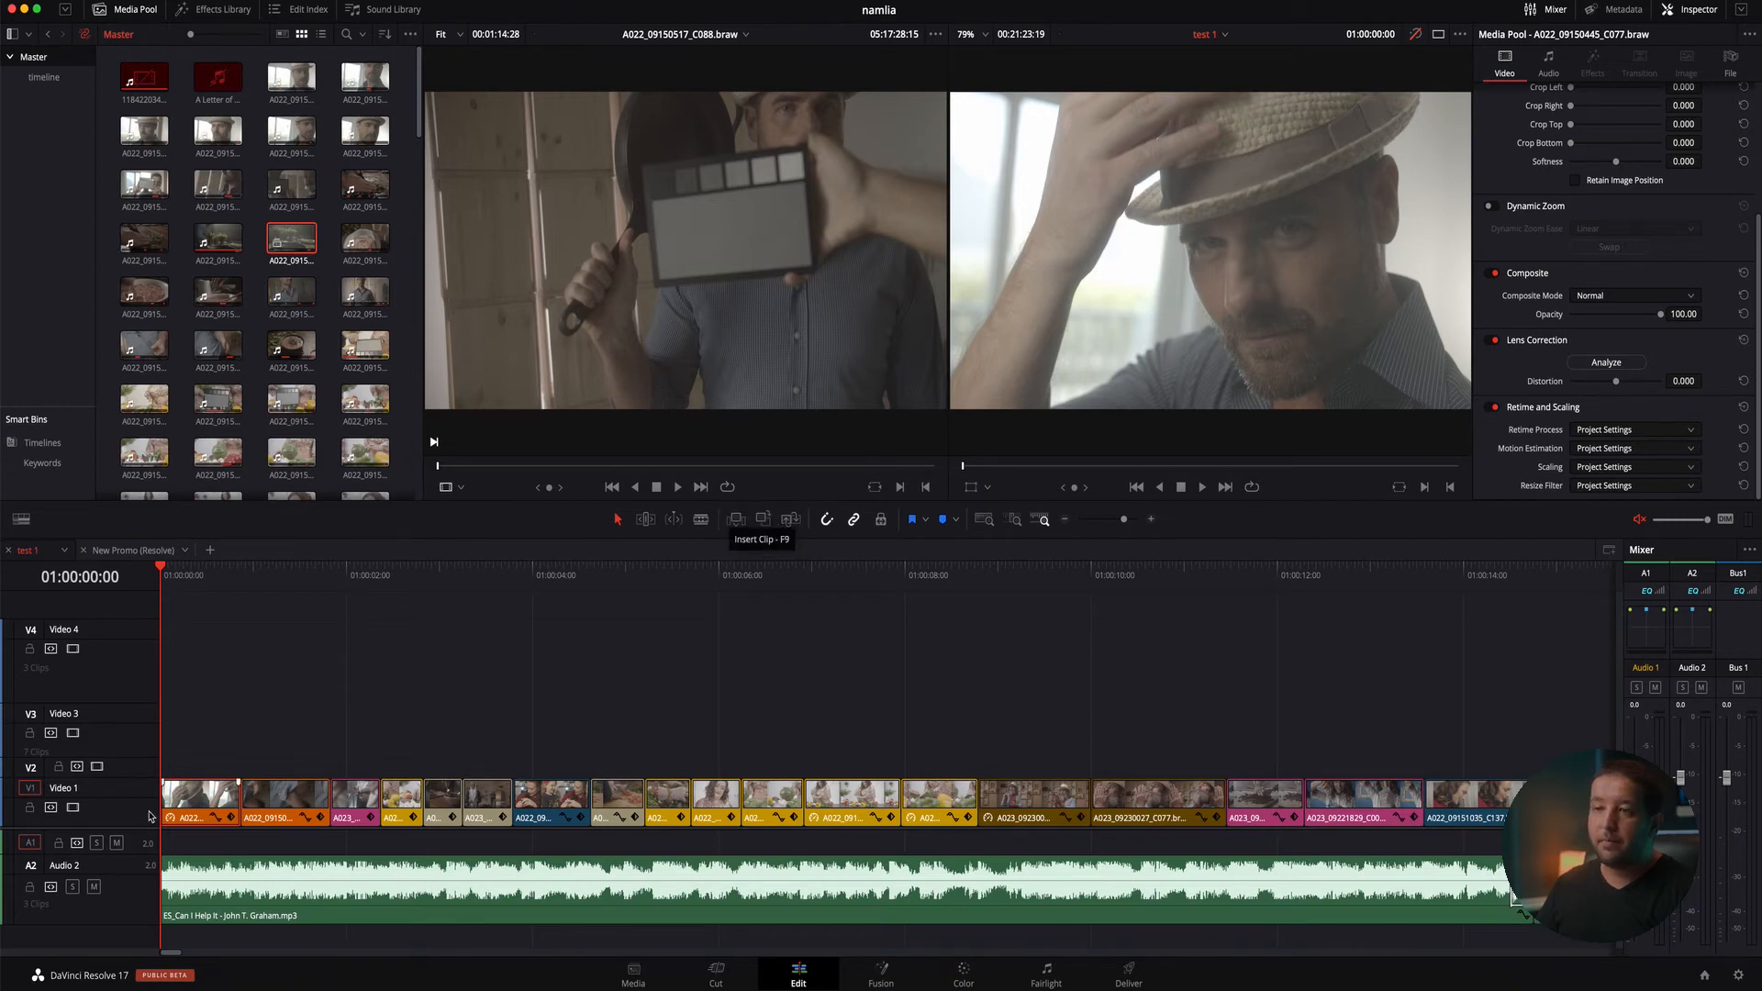
Try inserting the source clip A022_09150517_C088.braw at 01:00:00:21 on the test 1 timeline
{"action": "left_click_drag", "start_coordinate": [180, 573], "coordinate": [243, 576]}
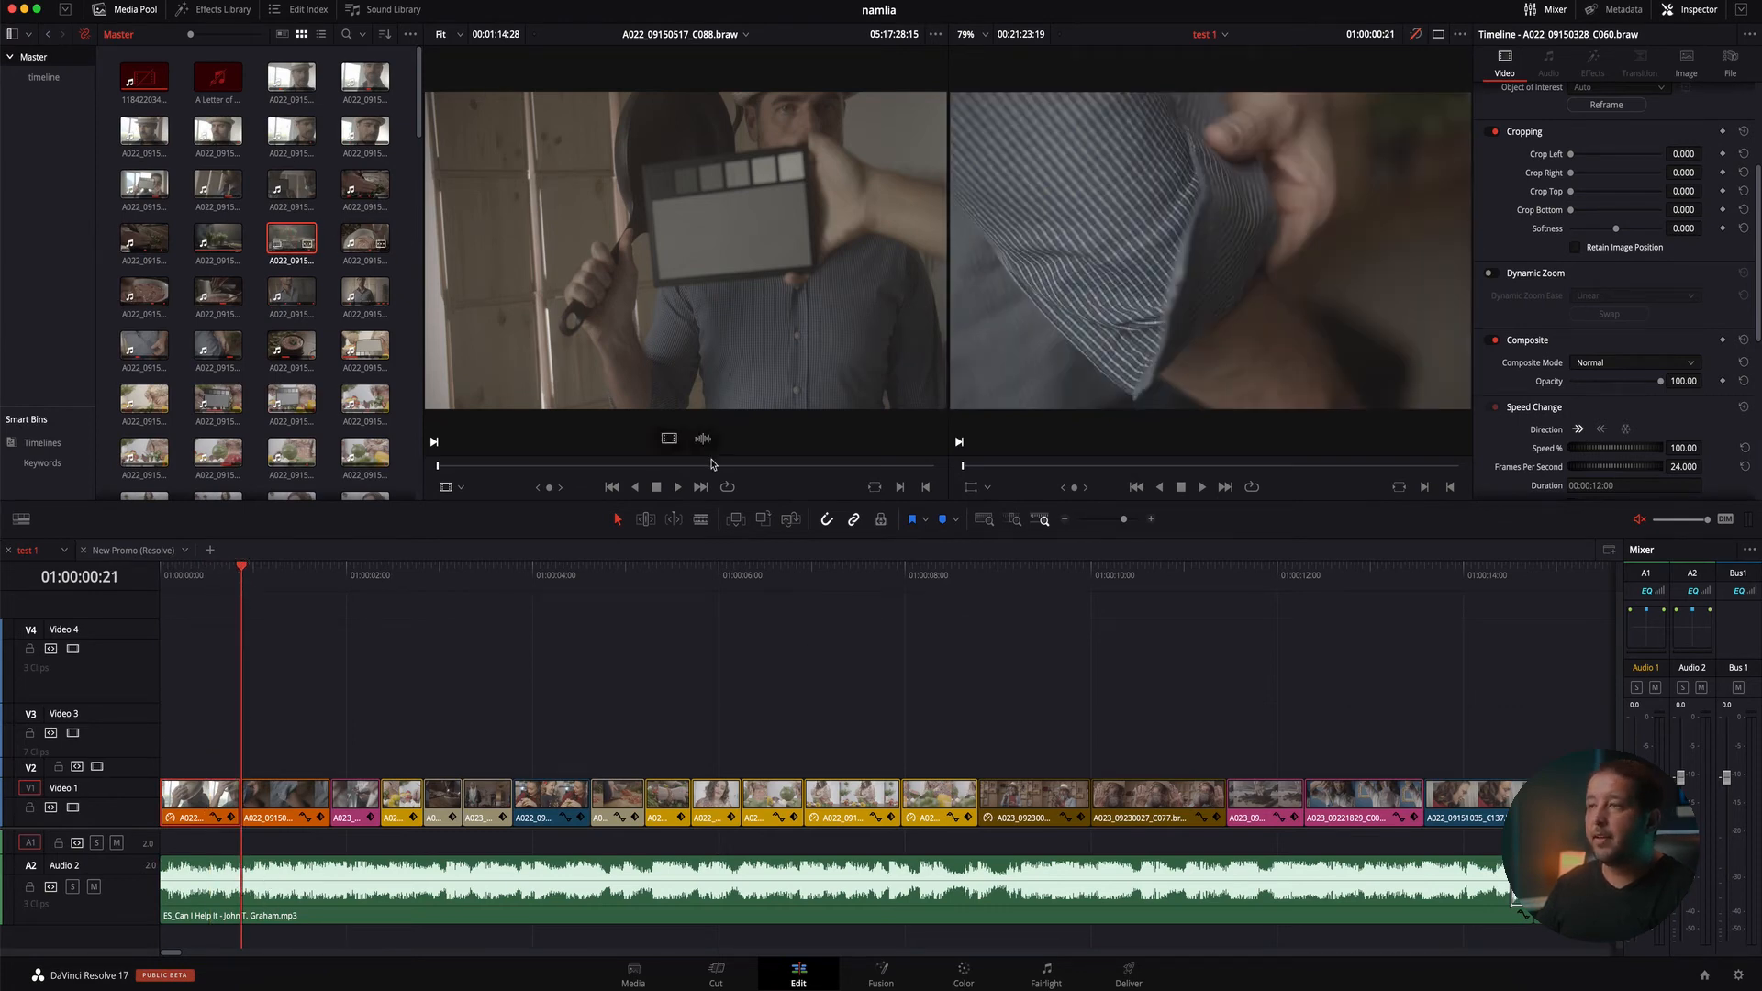
{"action": "left_click", "coordinate": [737, 520]}
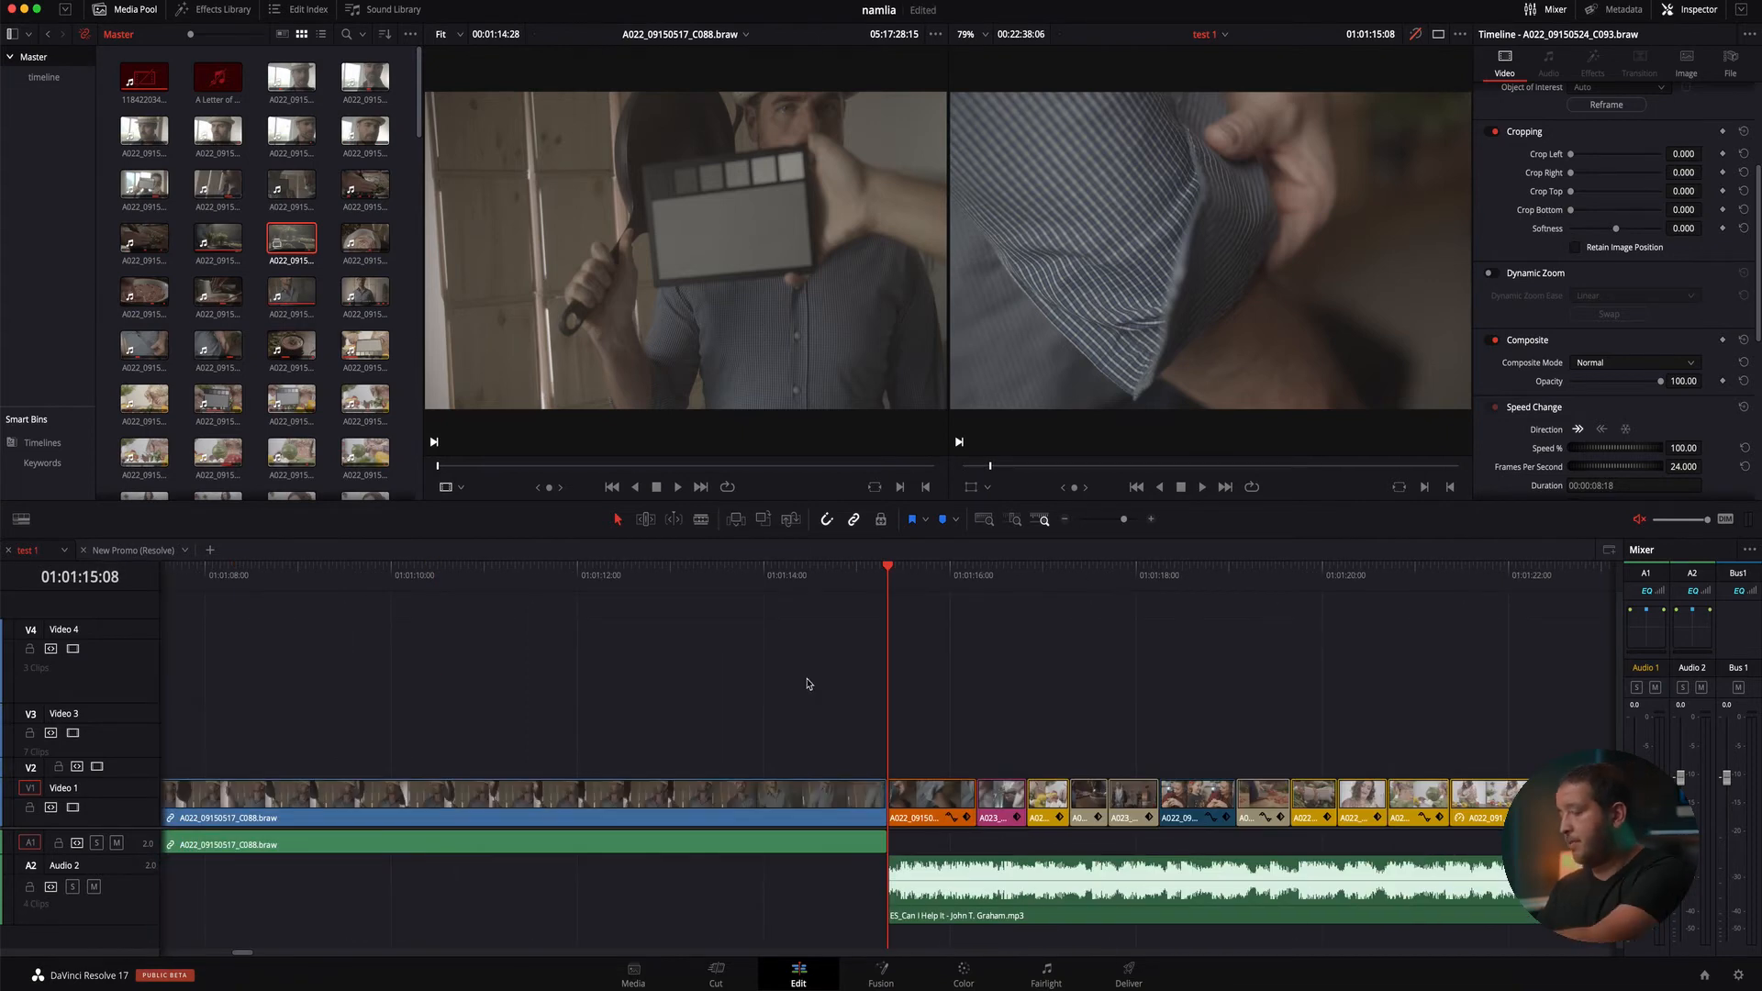
{"action": "scroll", "coordinate": [807, 683], "scroll_direction": "down", "scroll_amount": 12}
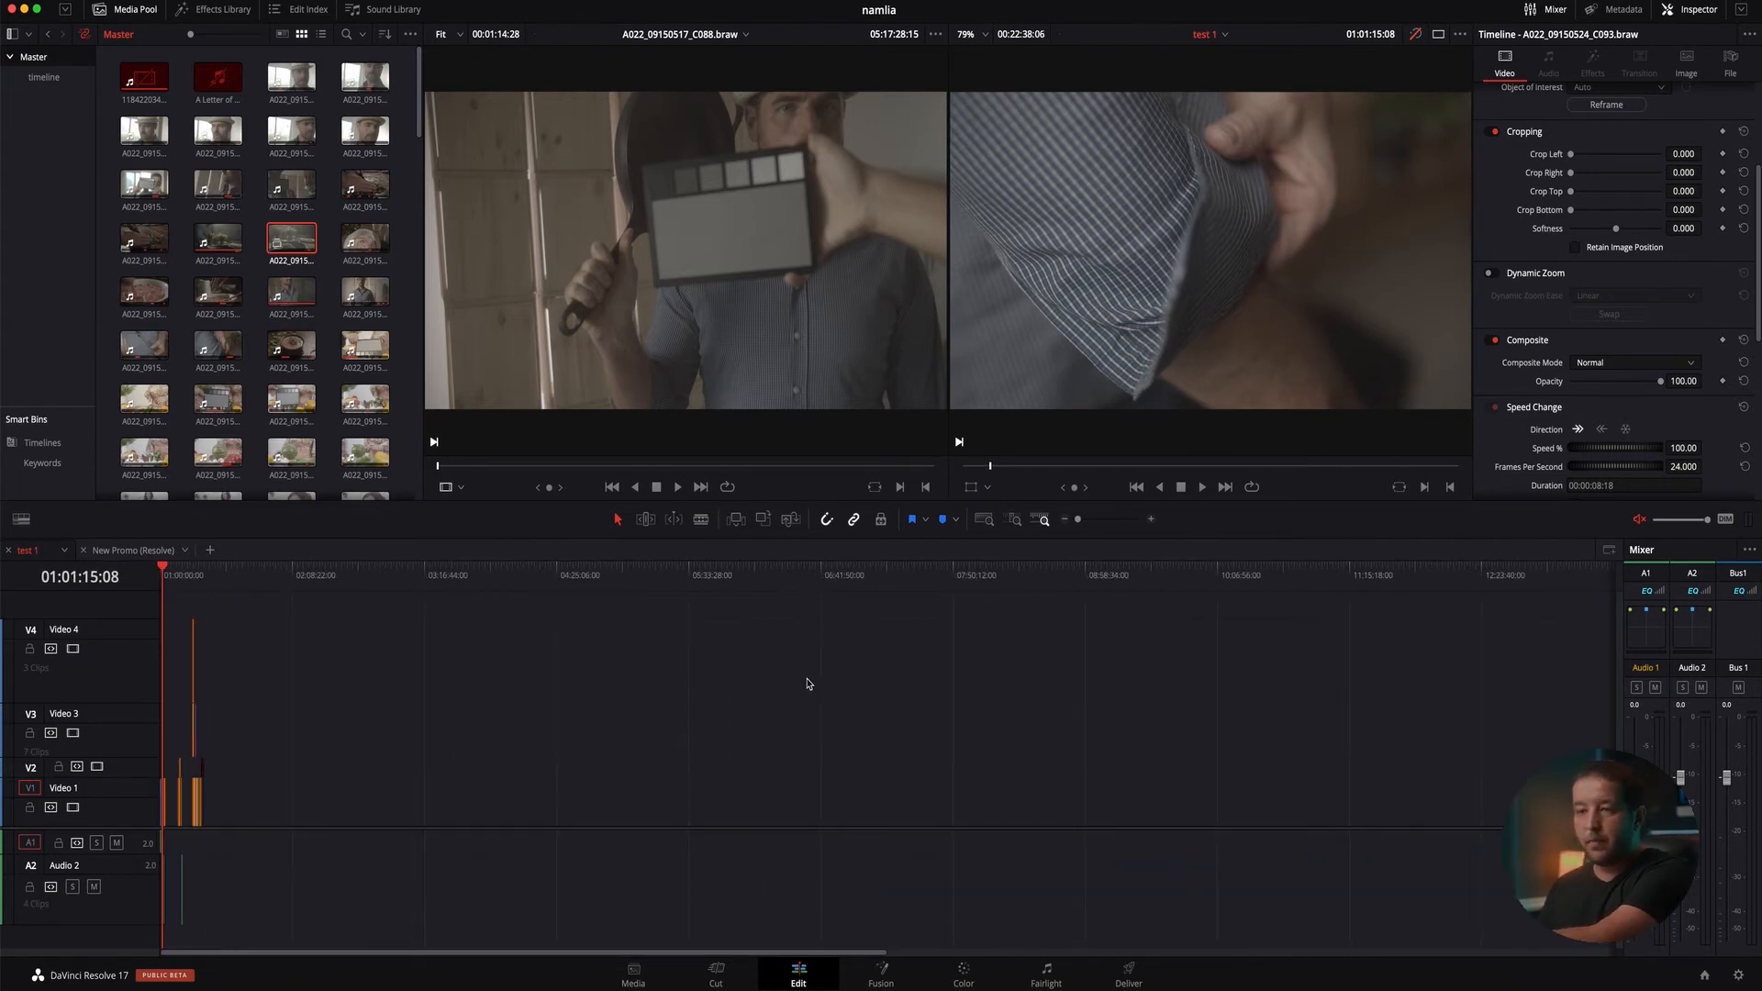
{"action": "scroll", "coordinate": [808, 684], "scroll_direction": "up", "scroll_amount": 10}
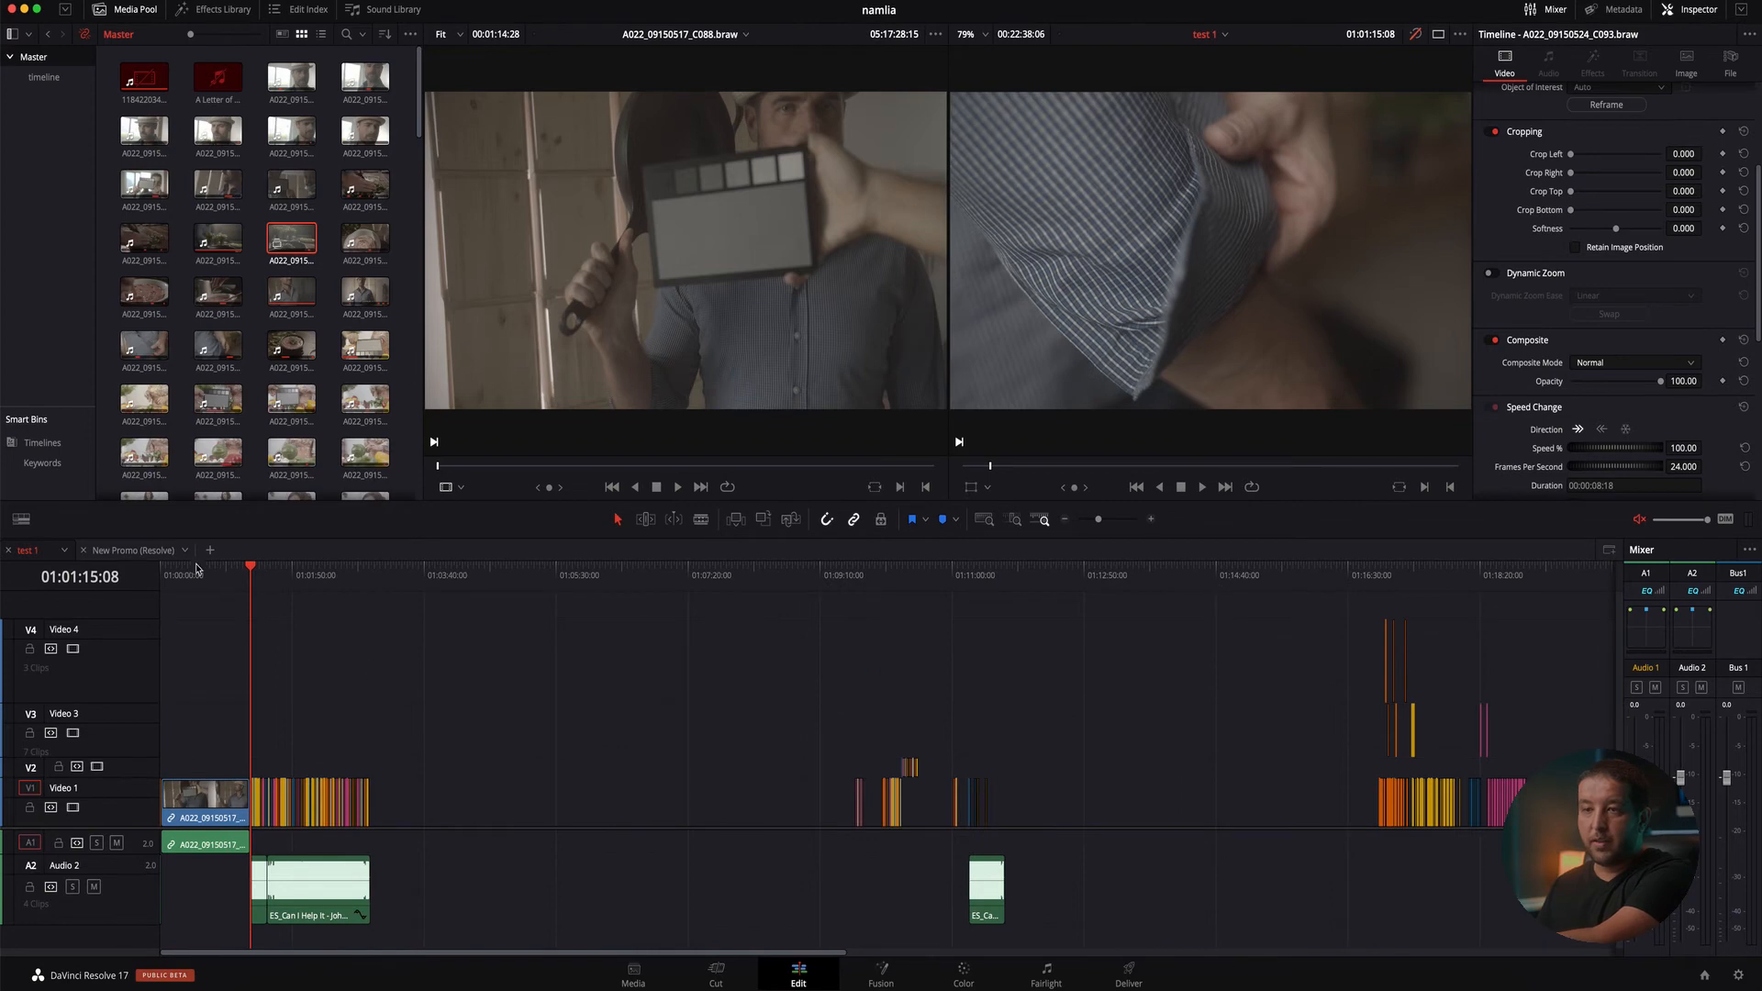
Try overwriting the timeline from 01:00:00:21 with the source clip A022_09150517_C088.braw
{"action": "left_click_drag", "start_coordinate": [163, 570], "coordinate": [244, 571]}
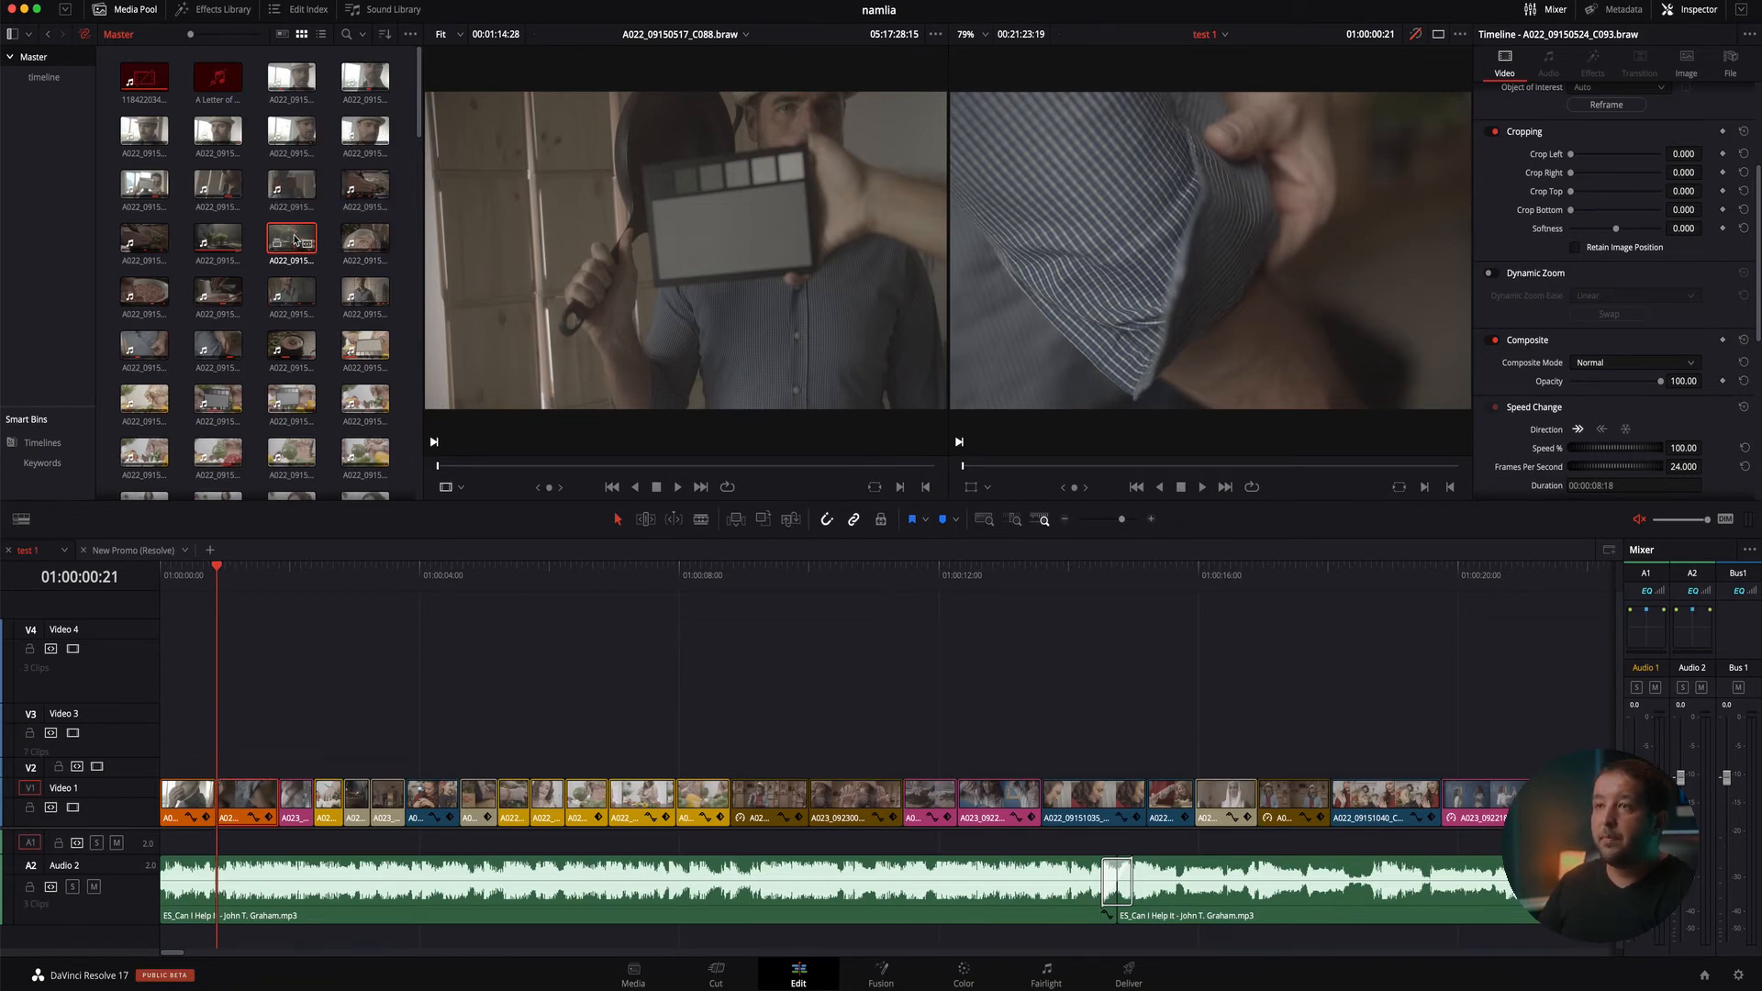
{"action": "left_click", "coordinate": [762, 520]}
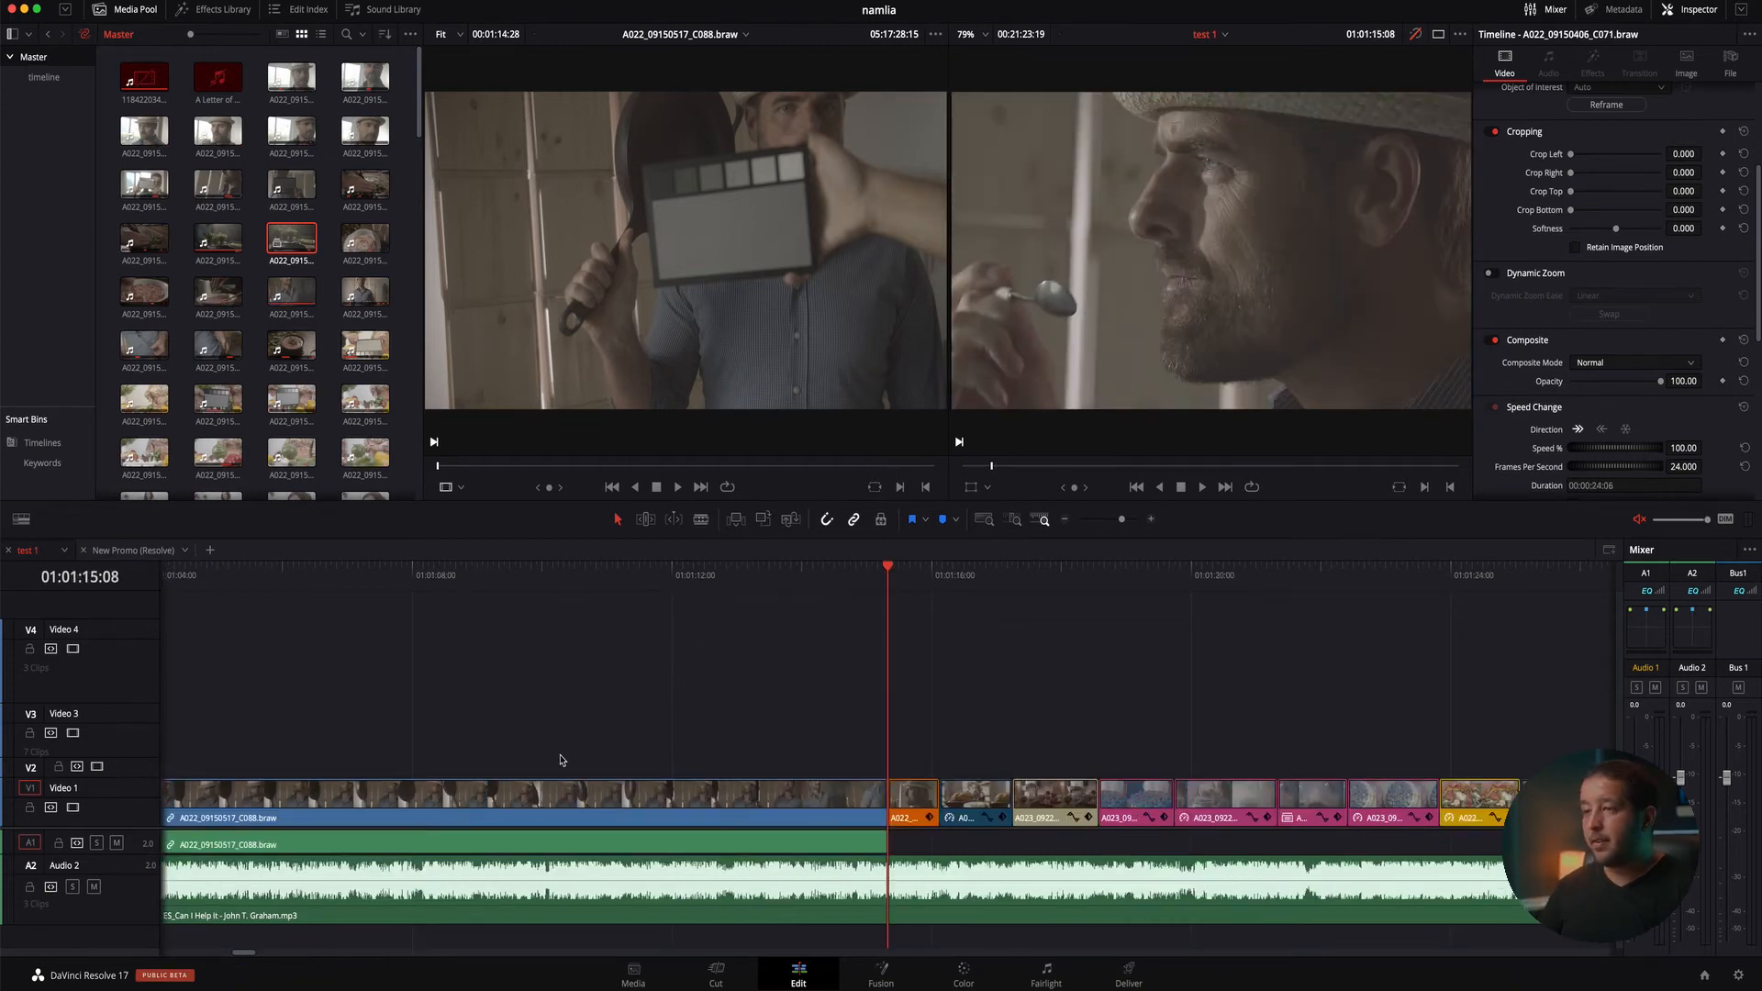
{"action": "scroll", "coordinate": [568, 763], "scroll_direction": "left", "scroll_amount": 10}
{"action": "scroll", "coordinate": [577, 767], "scroll_direction": "left", "scroll_amount": 6}
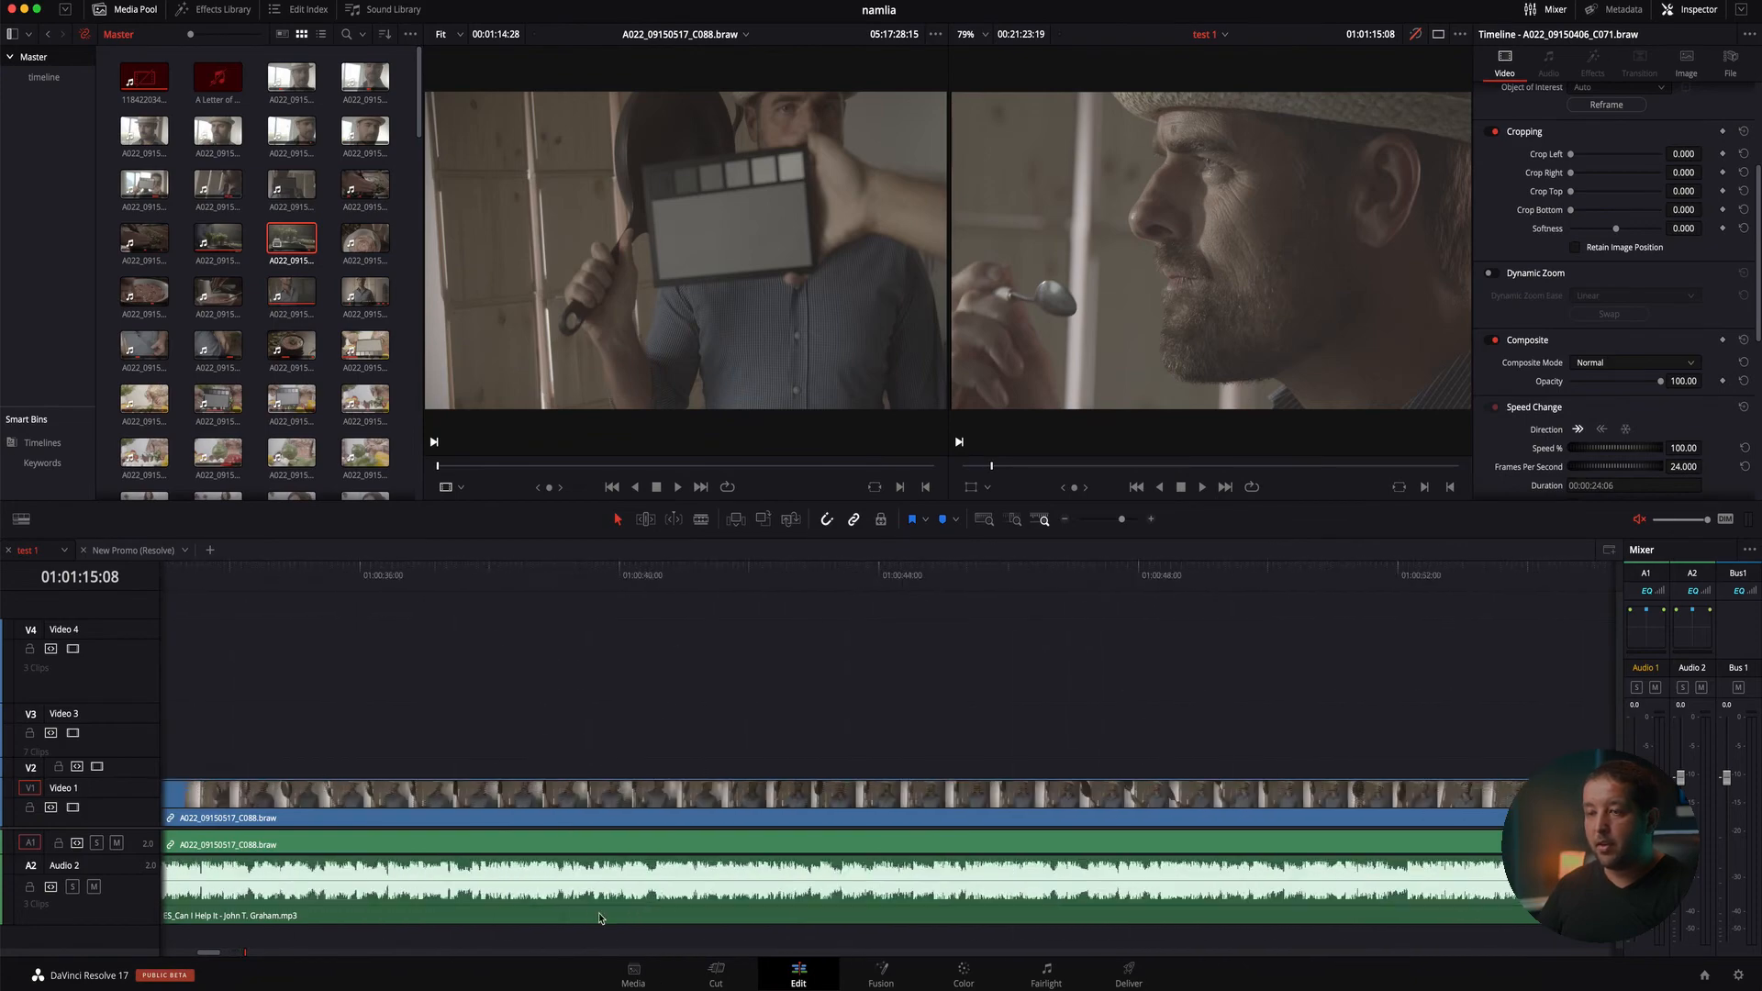
{"action": "left_click_drag", "start_coordinate": [204, 959], "coordinate": [260, 951]}
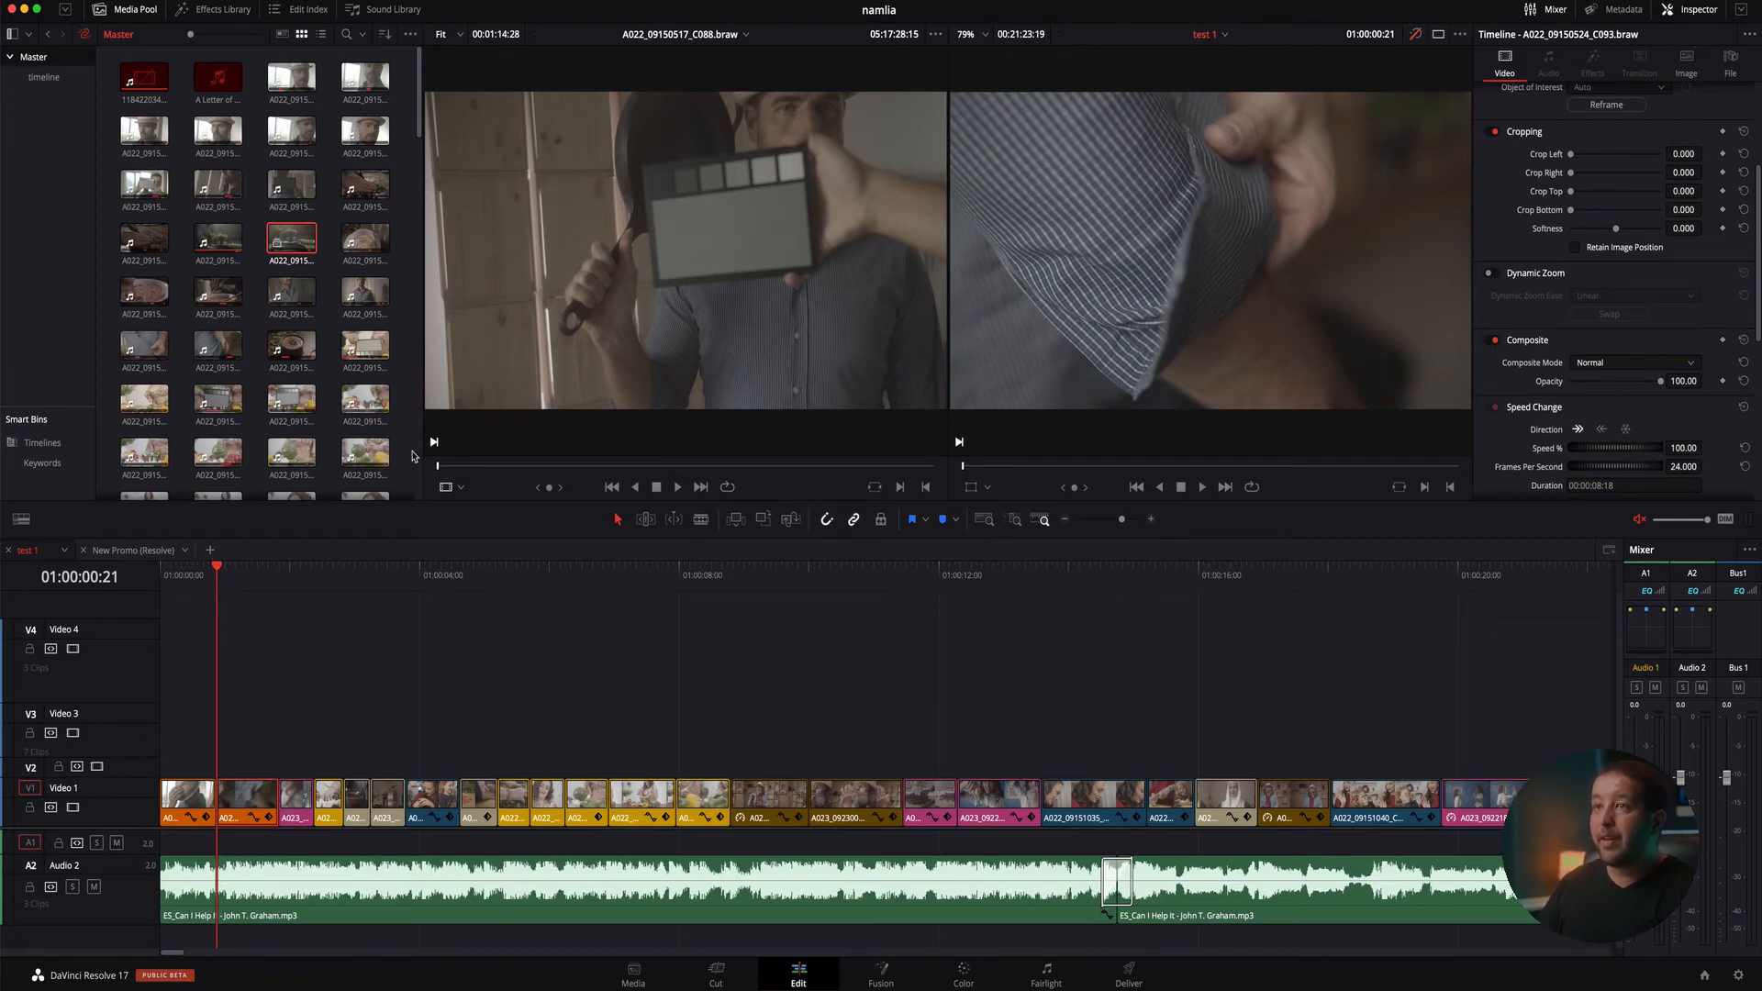
Try replacing the timeline clip at 01:00:00:21 with A022_09150752_C098.braw from the Master bin
{"action": "left_click", "coordinate": [294, 186]}
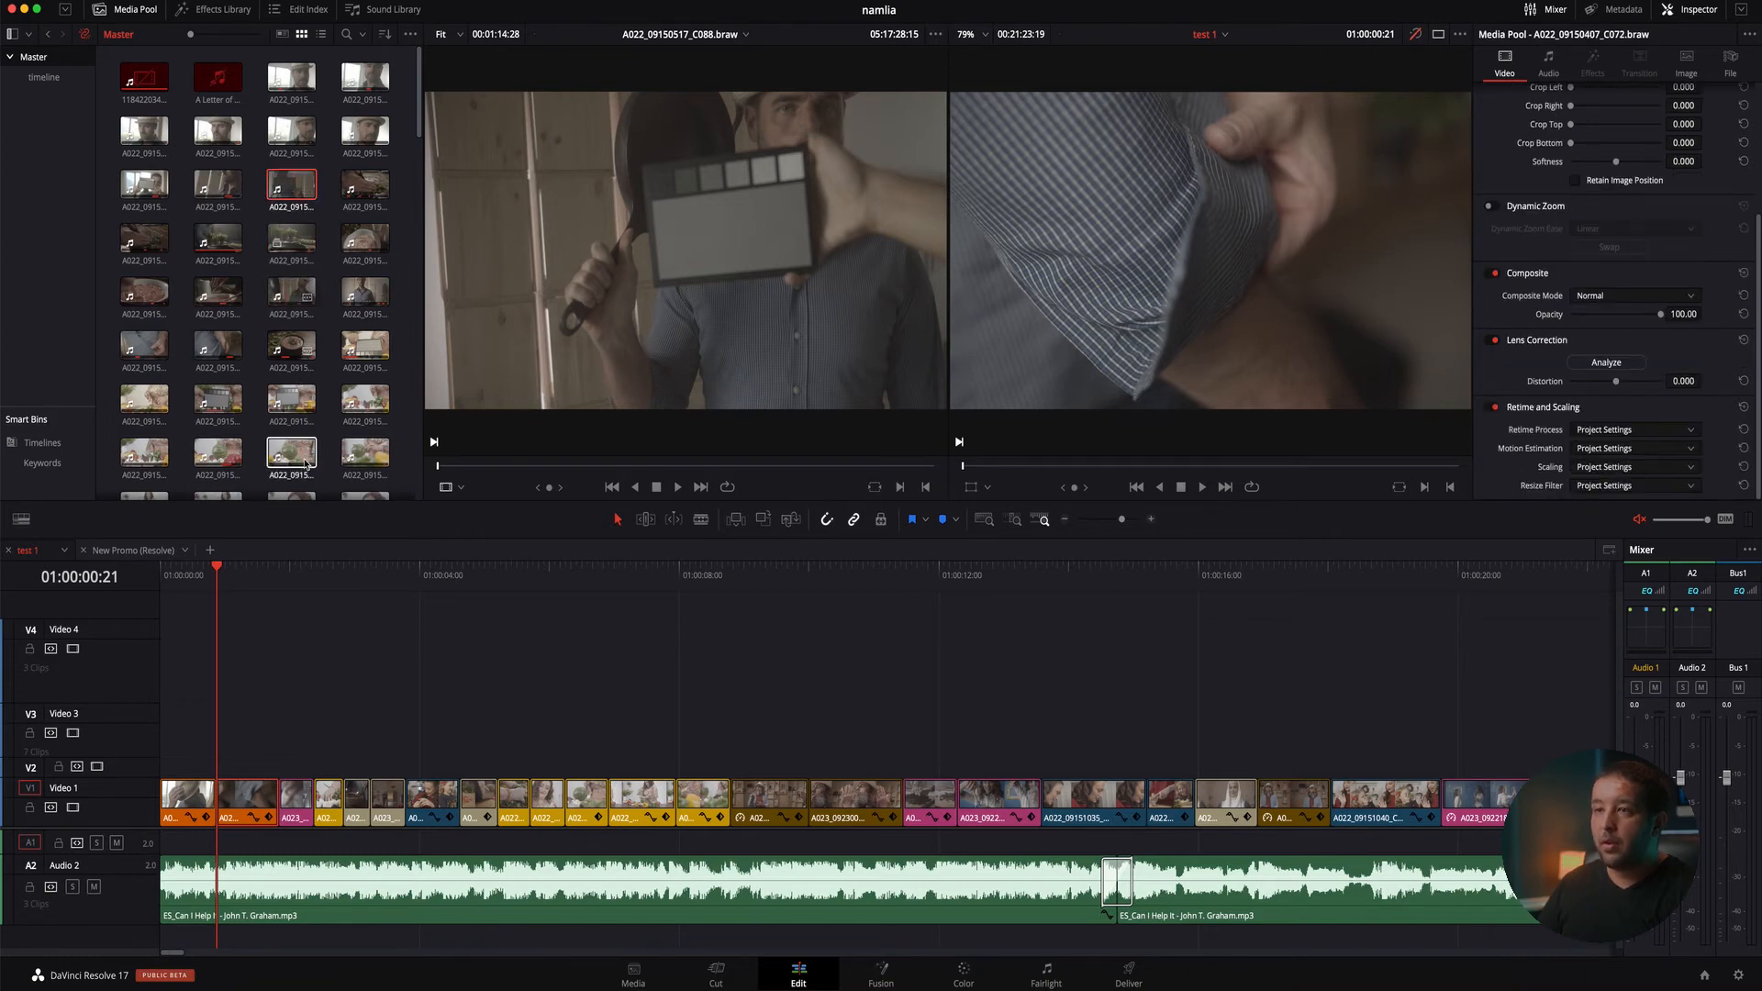
{"action": "left_click", "coordinate": [292, 399]}
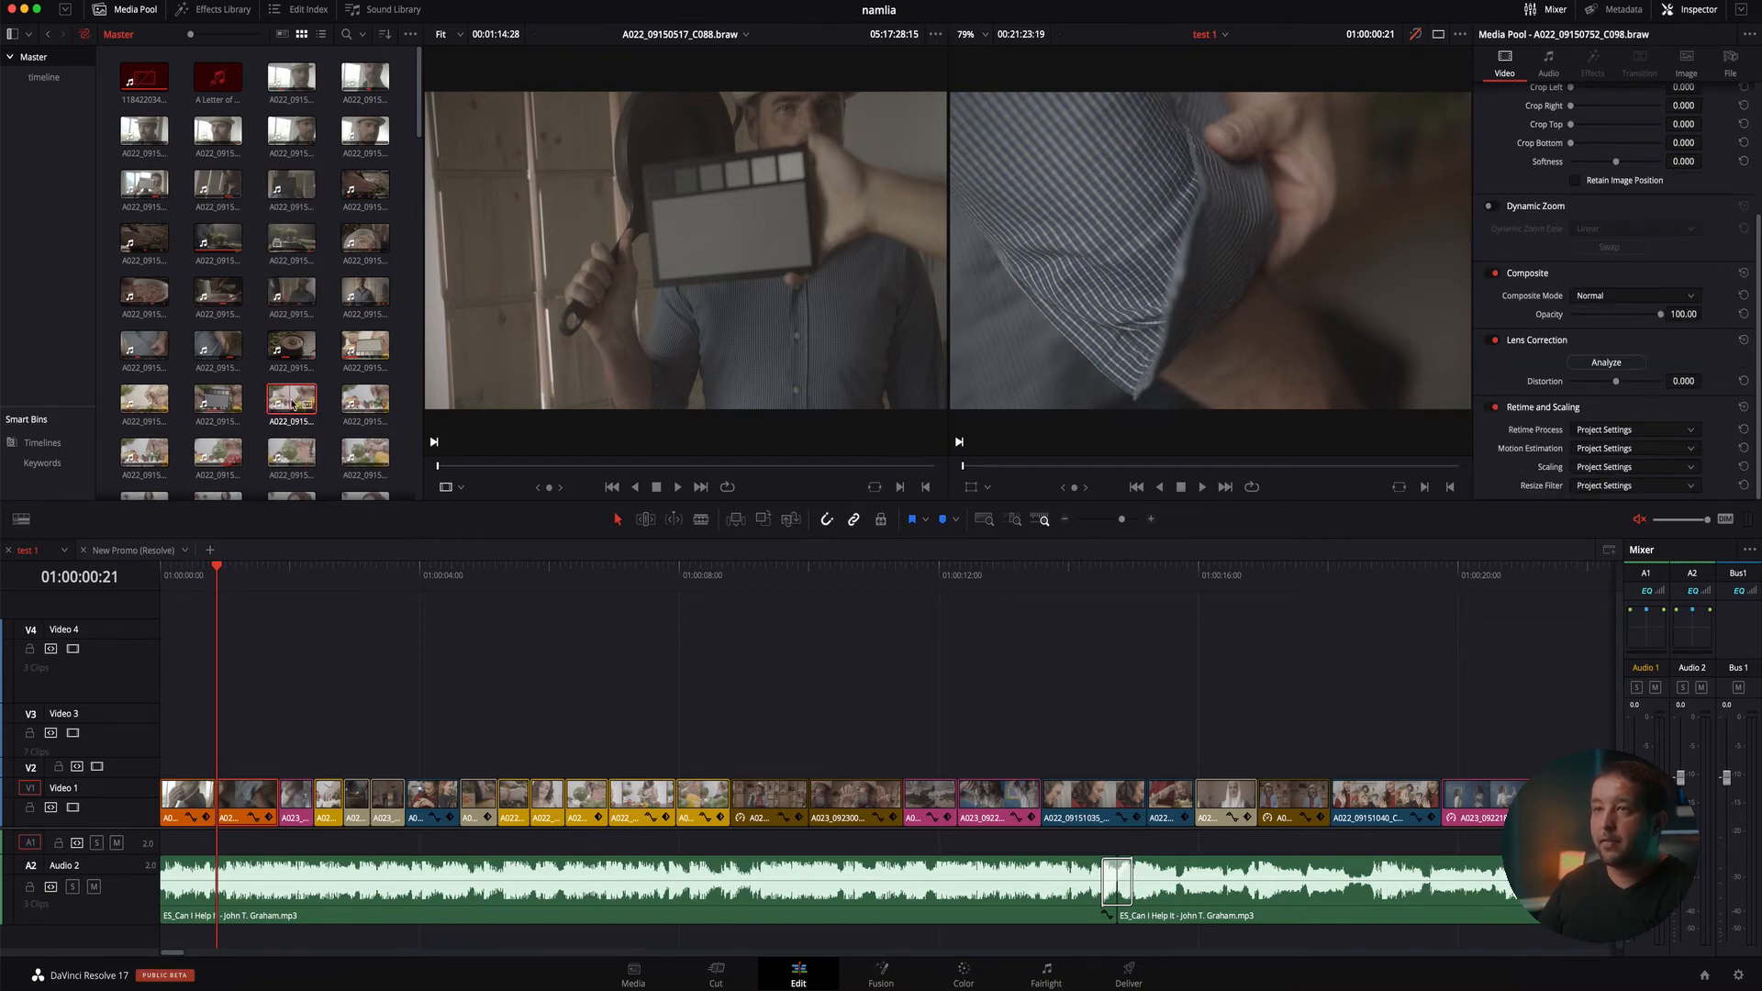
{"action": "left_click", "coordinate": [789, 520]}
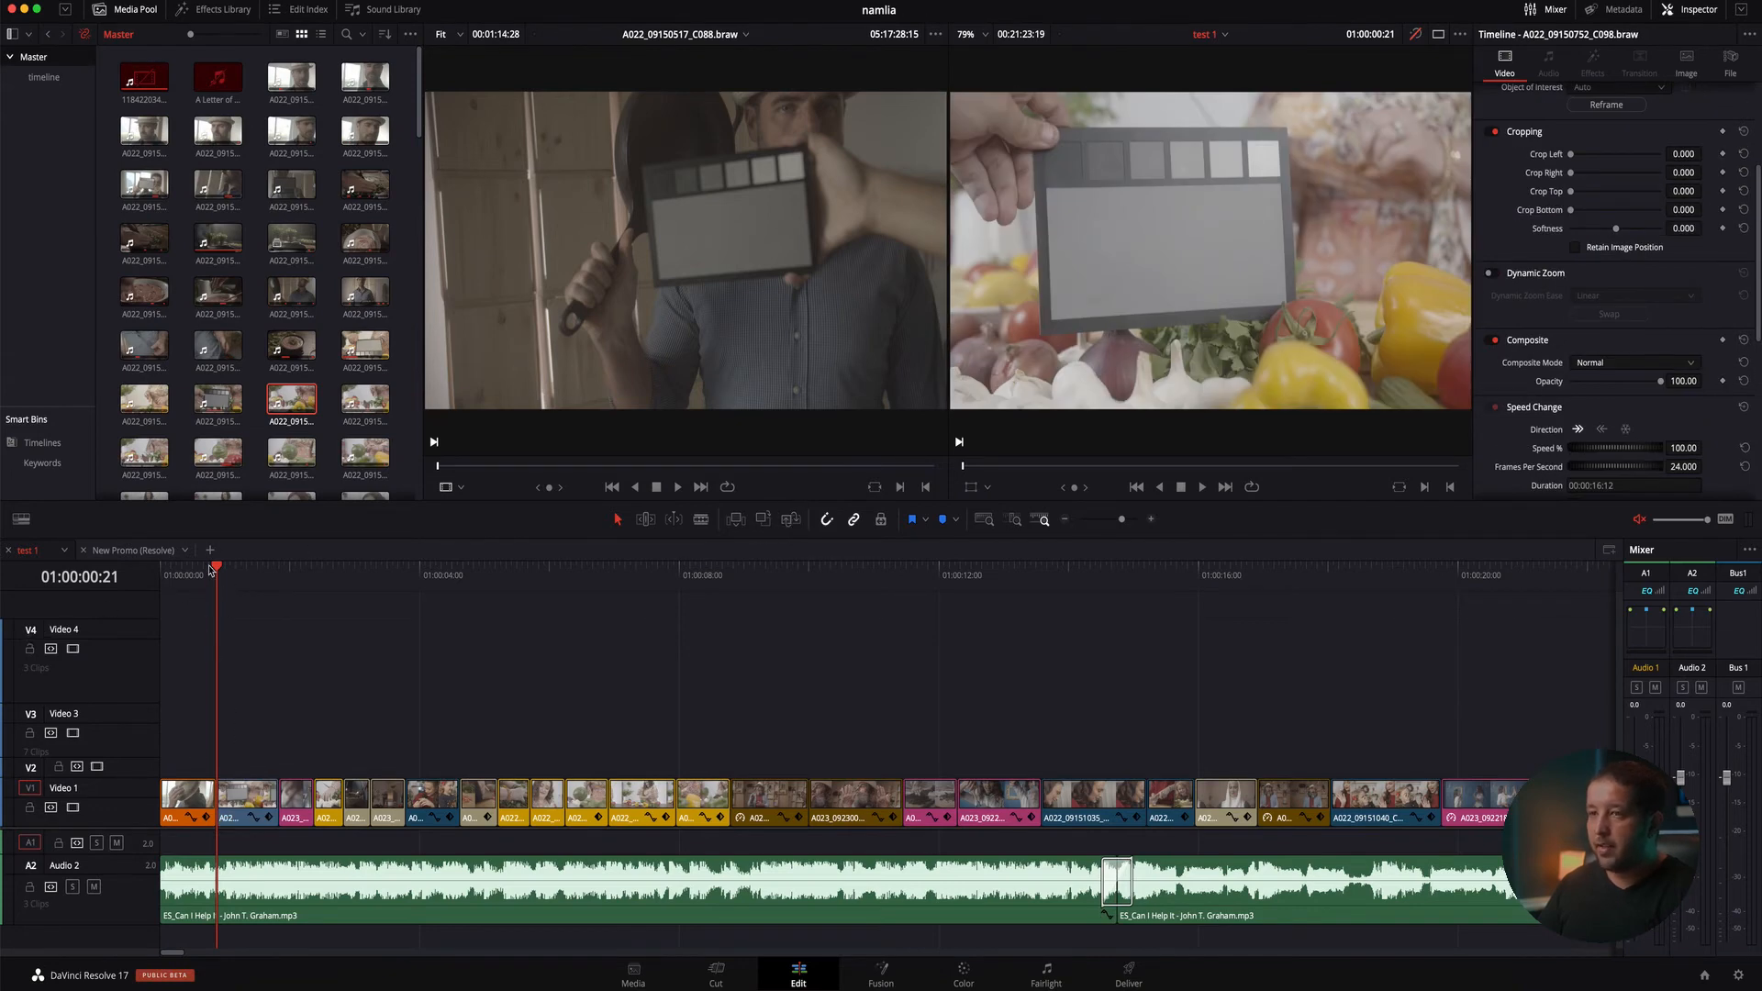
{"action": "mouse_move", "coordinate": [217, 570]}
{"action": "left_mouse_down"}
{"action": "mouse_move", "coordinate": [236, 569]}
{"action": "mouse_move", "coordinate": [216, 570]}
{"action": "left_mouse_up"}
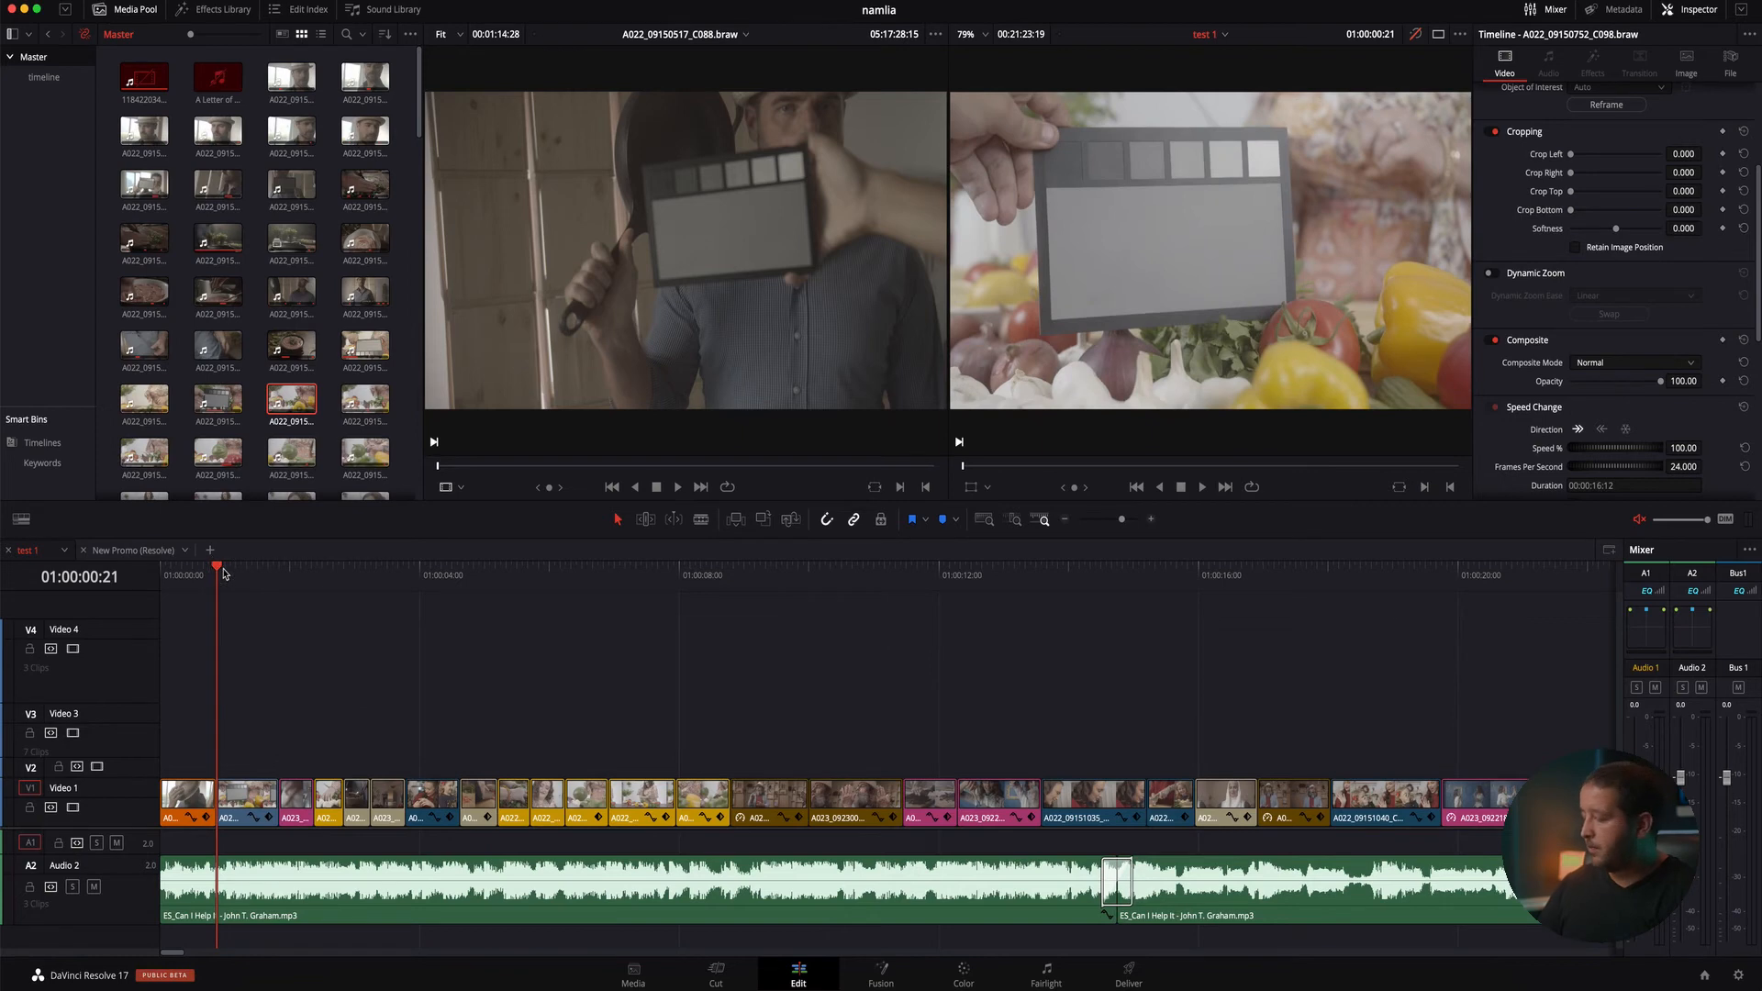
{"action": "left_click", "coordinate": [790, 519]}
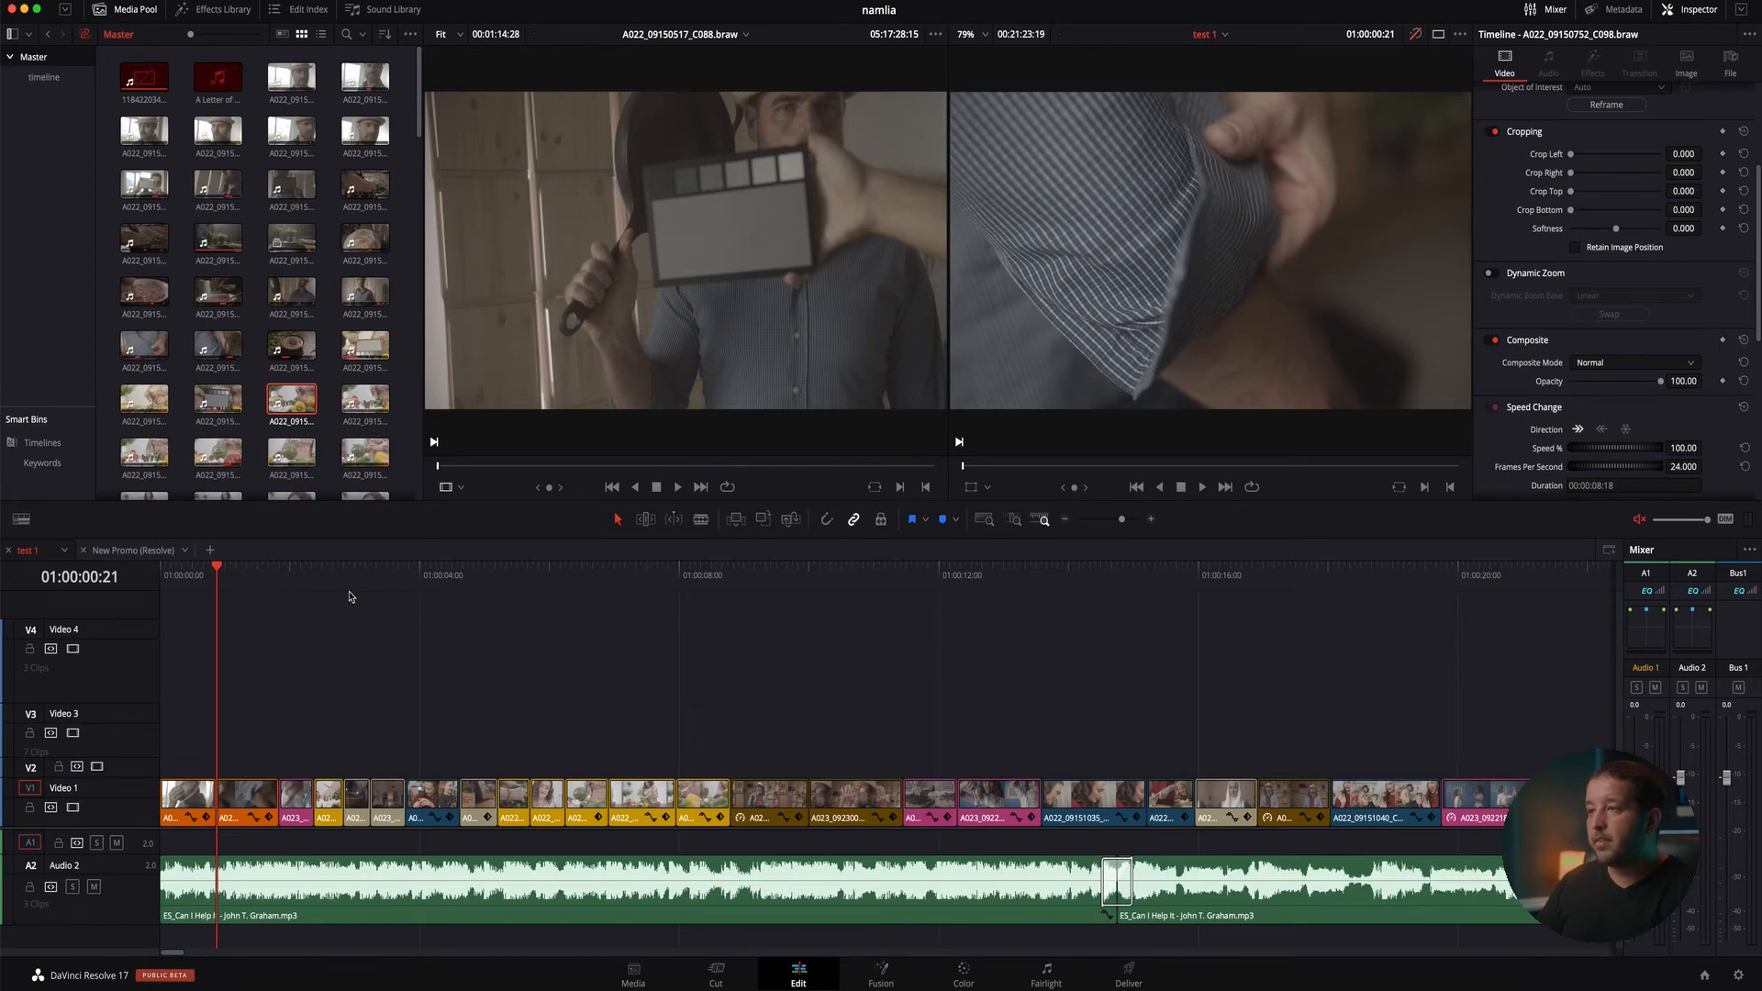
Compare playhead movement with snapping off and on, scrubbing to 01:00:02:18 and to the clip boundary at 01:00:04:15
{"action": "left_click_drag", "start_coordinate": [219, 567], "coordinate": [338, 580]}
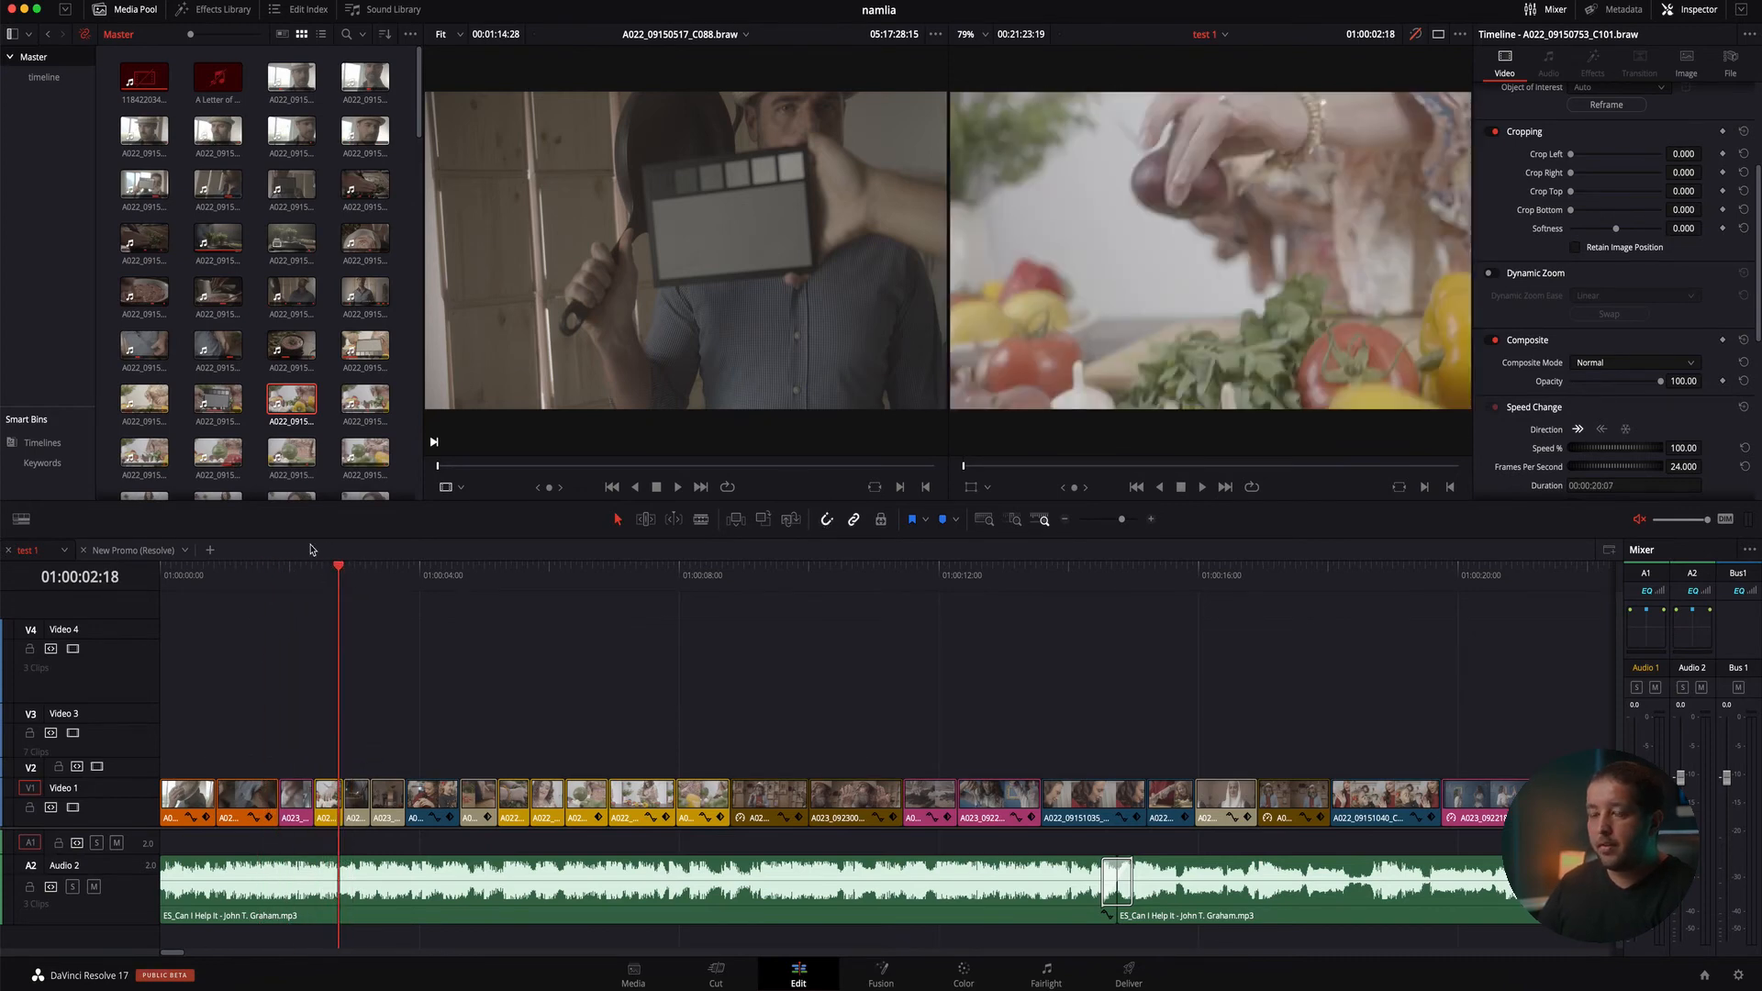
{"action": "left_click_drag", "start_coordinate": [336, 571], "coordinate": [459, 575]}
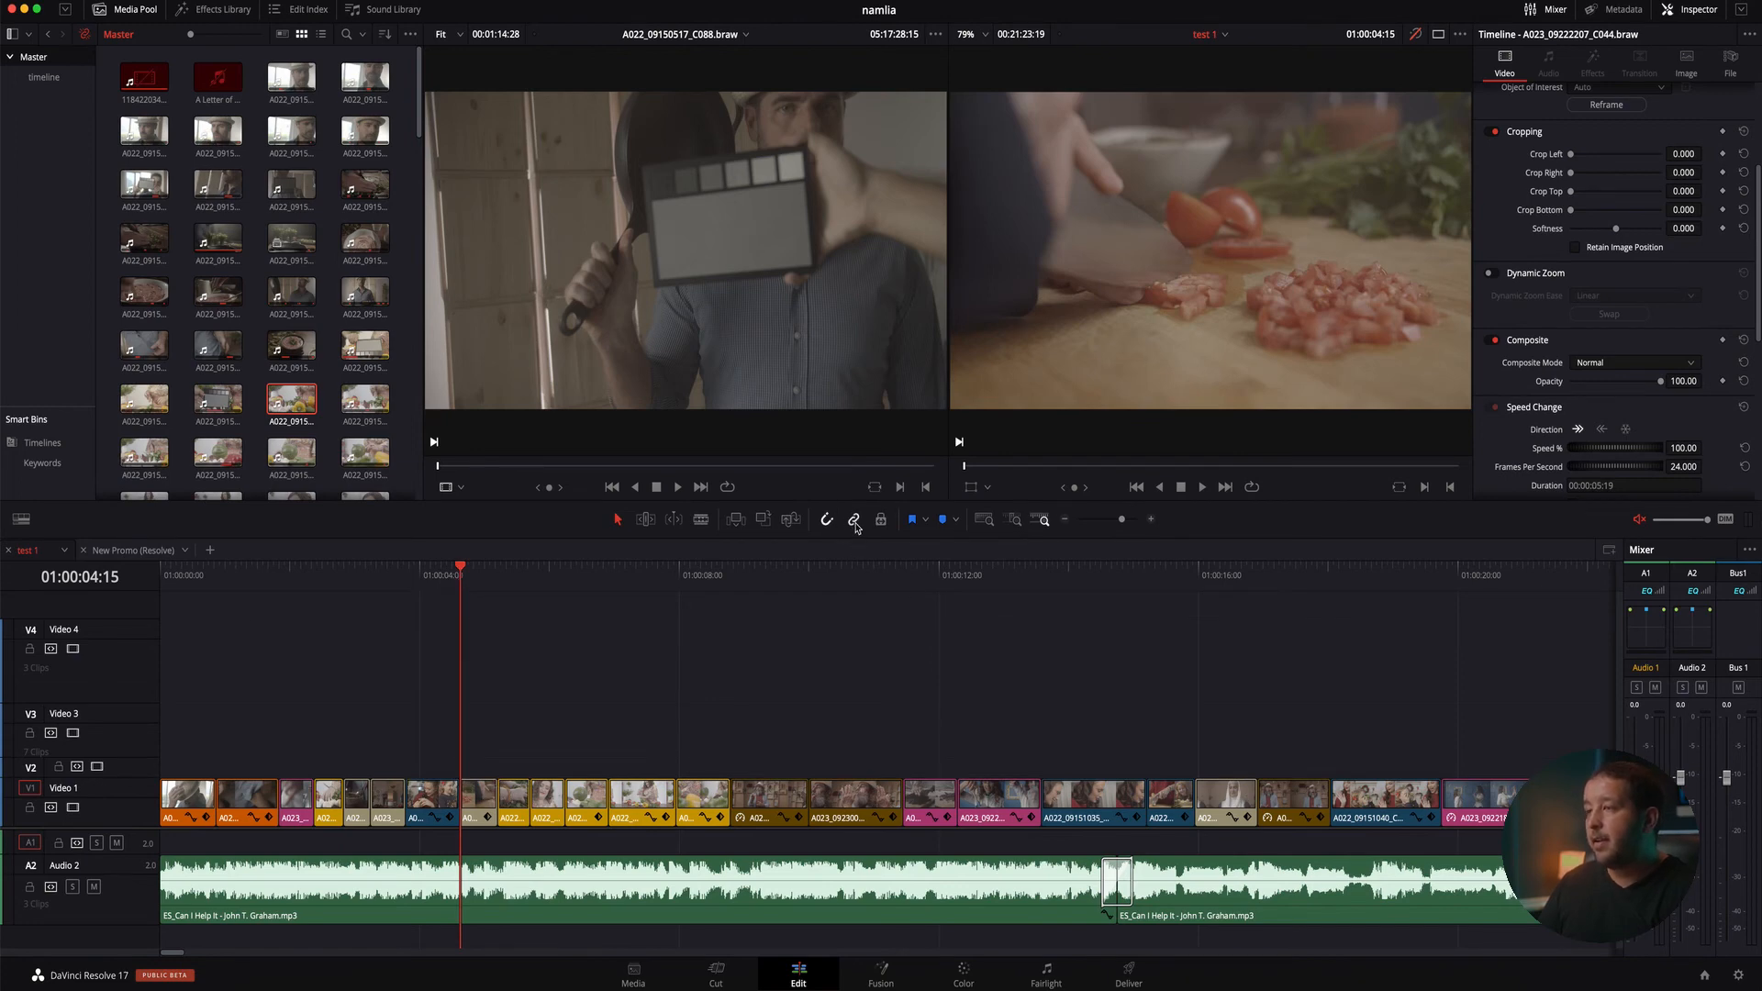
Select the two clips on either side of the playhead on Video 1 and try the Linked Selection toggle
{"action": "left_click", "coordinate": [435, 806]}
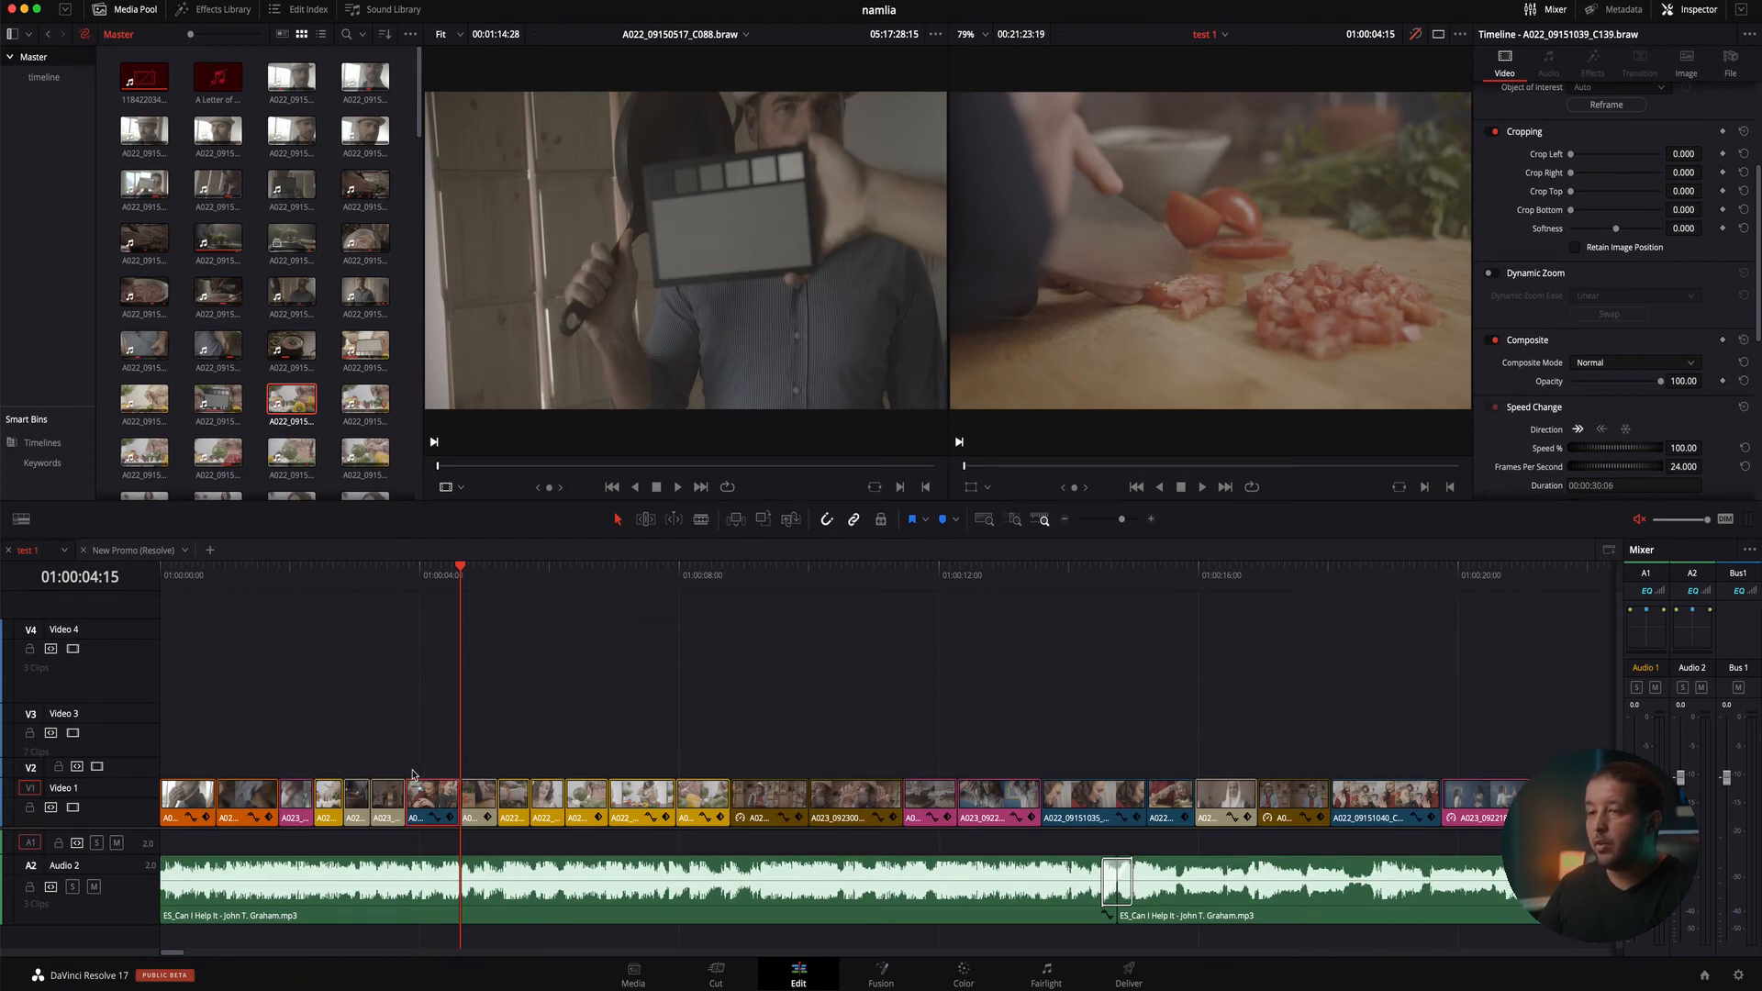
{"action": "left_click_drag", "start_coordinate": [412, 774], "coordinate": [492, 820]}
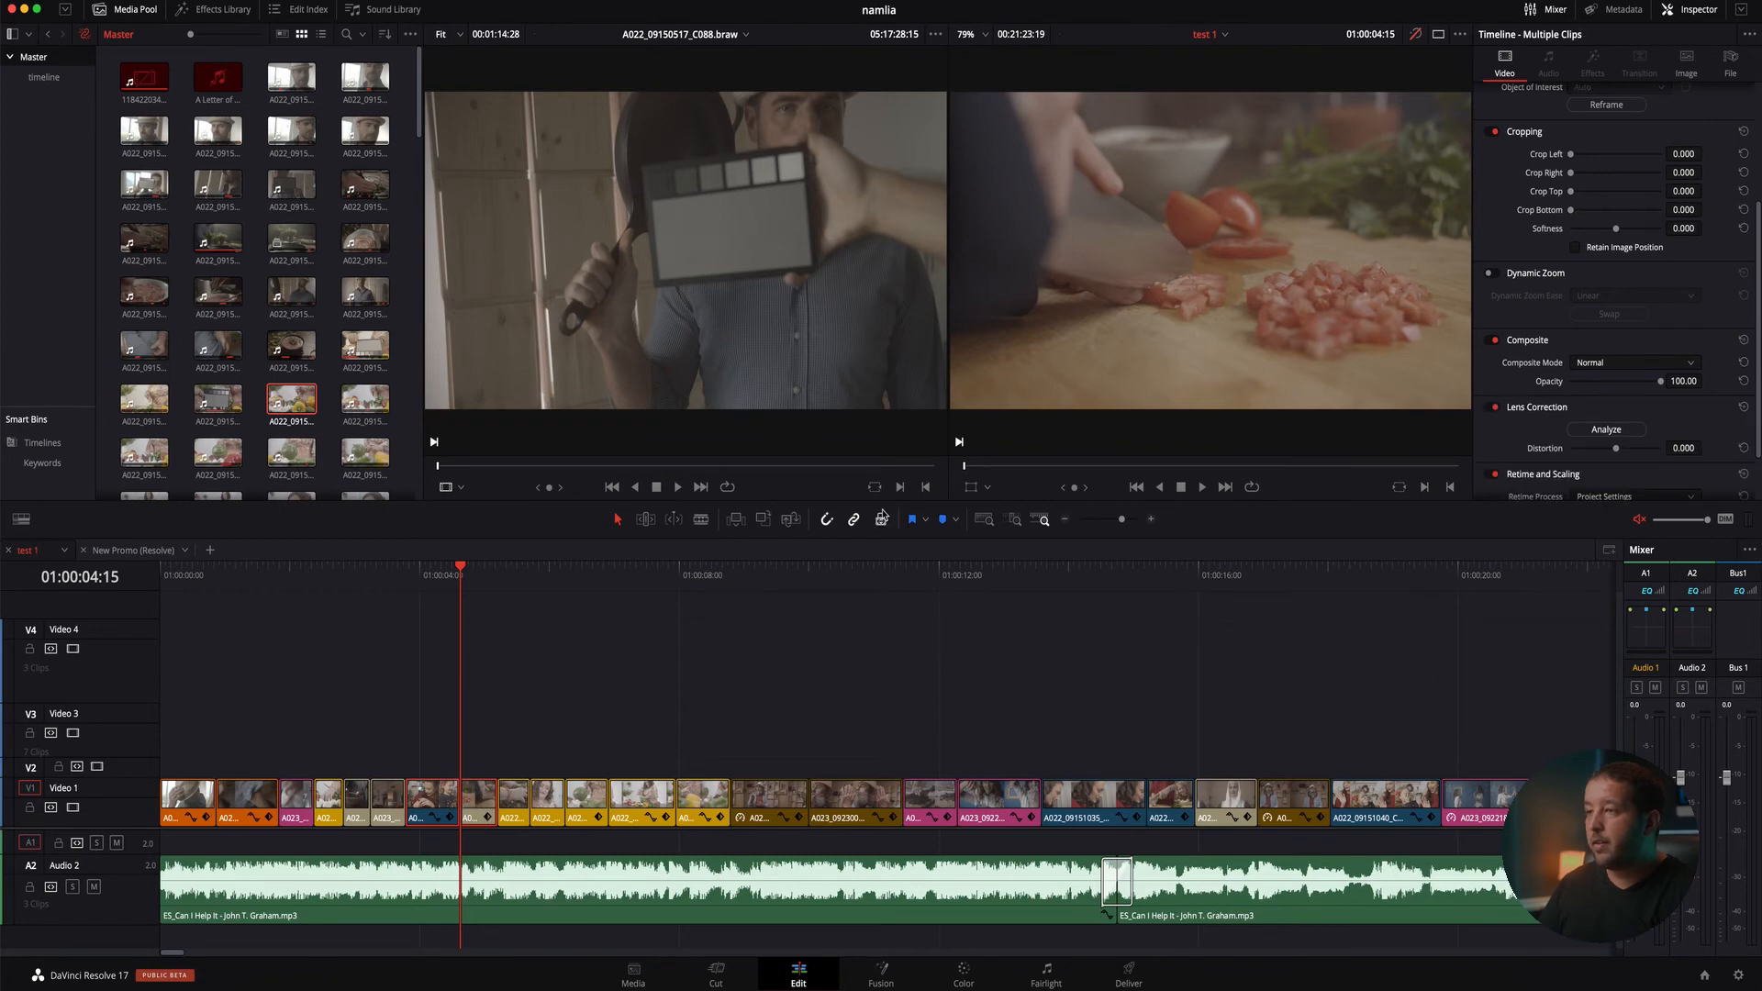
{"action": "left_click", "coordinate": [857, 524]}
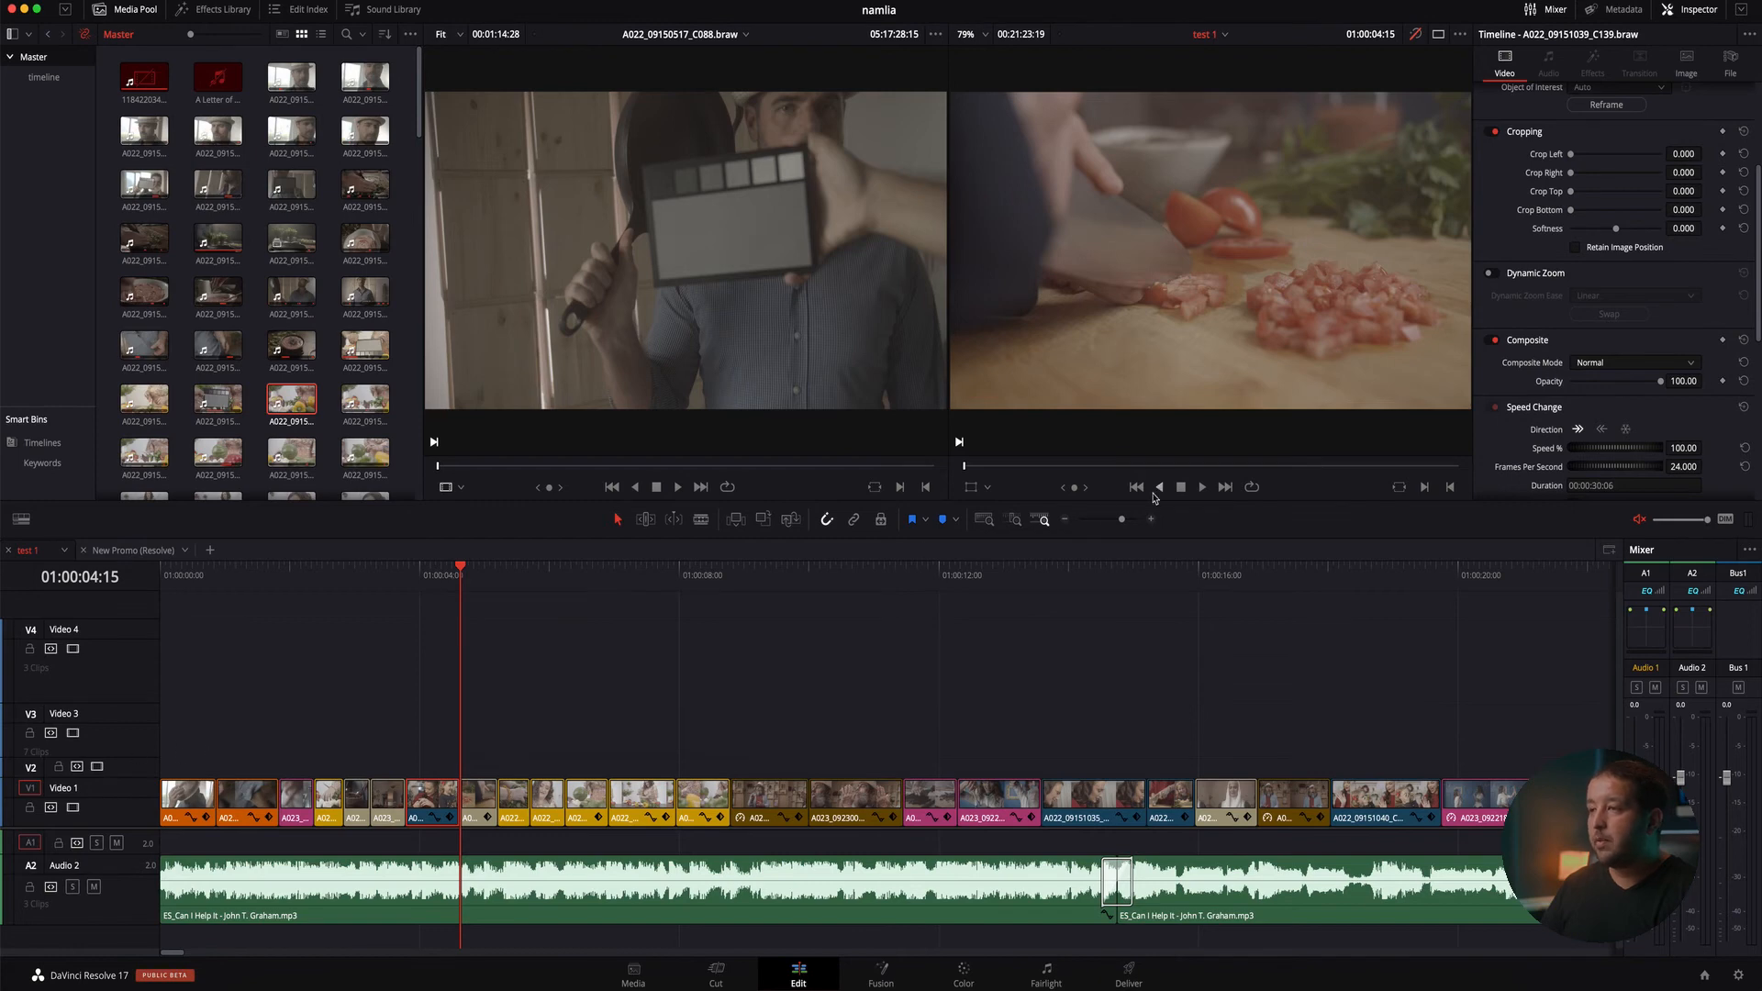
Test Position Lock on a Video 1 clip and the first music clip, and turn the lock off again
{"action": "left_click", "coordinate": [880, 520]}
{"action": "left_click", "coordinate": [638, 804]}
{"action": "left_click_drag", "start_coordinate": [713, 857], "coordinate": [713, 871]}
{"action": "key", "text": "super+z"}
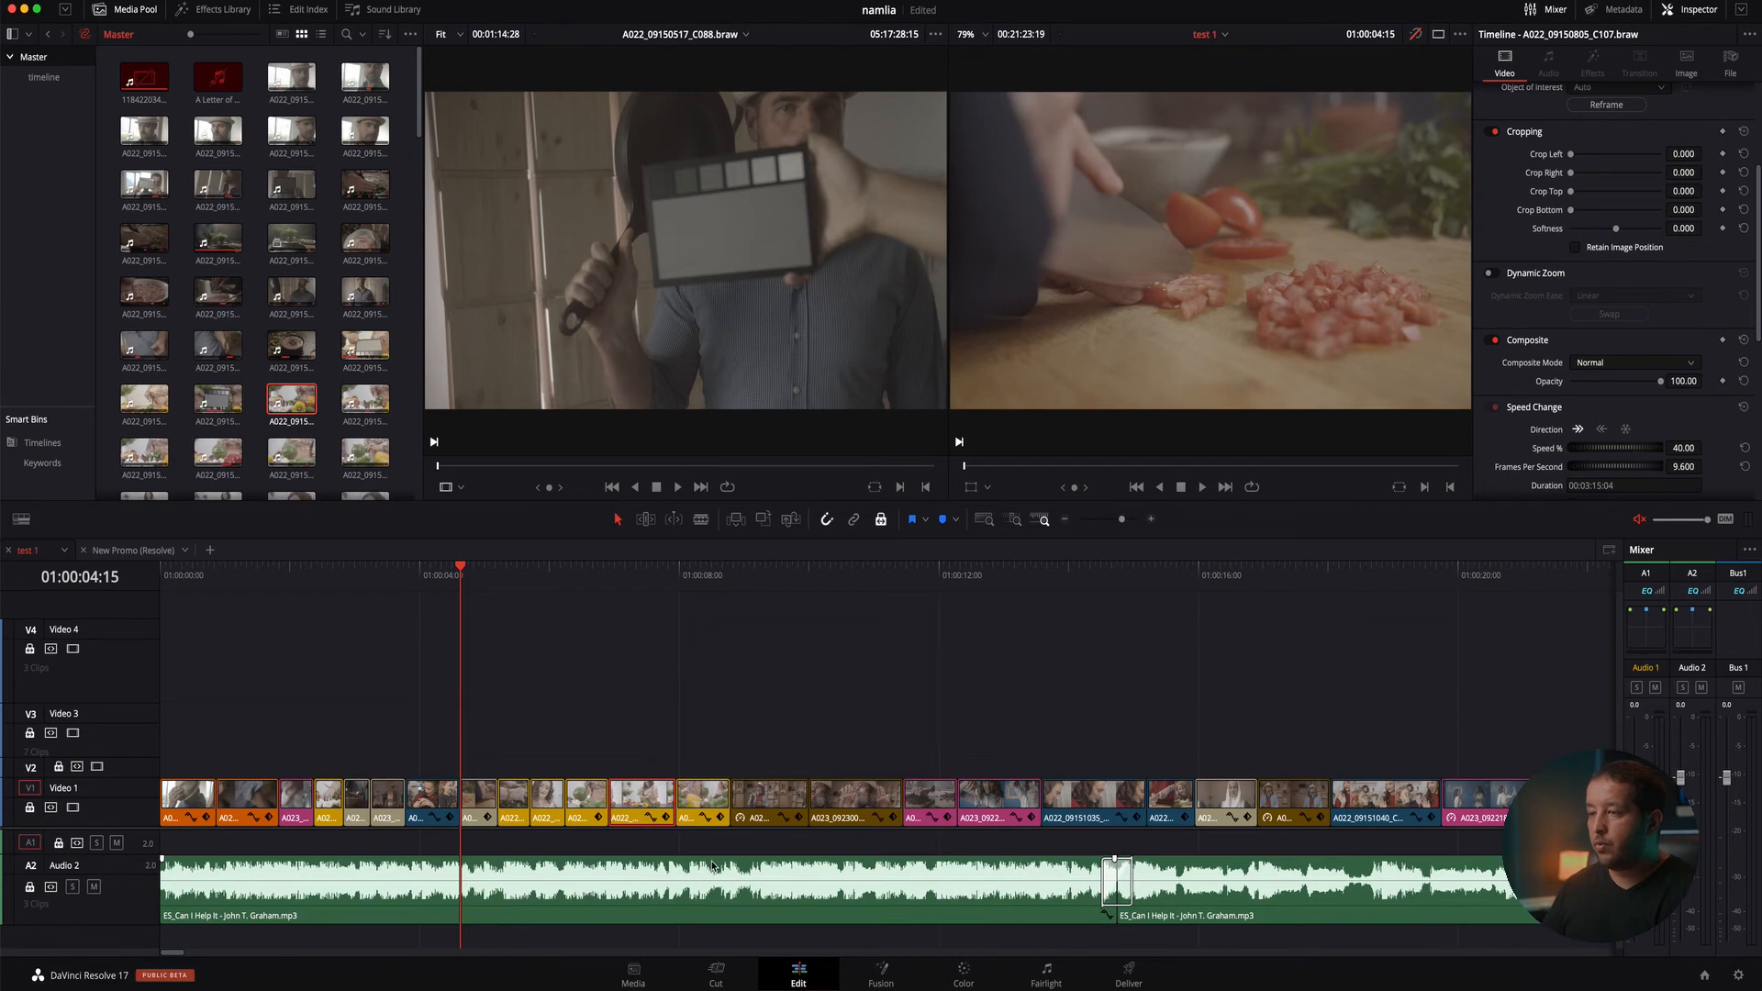
{"action": "left_click", "coordinate": [713, 864]}
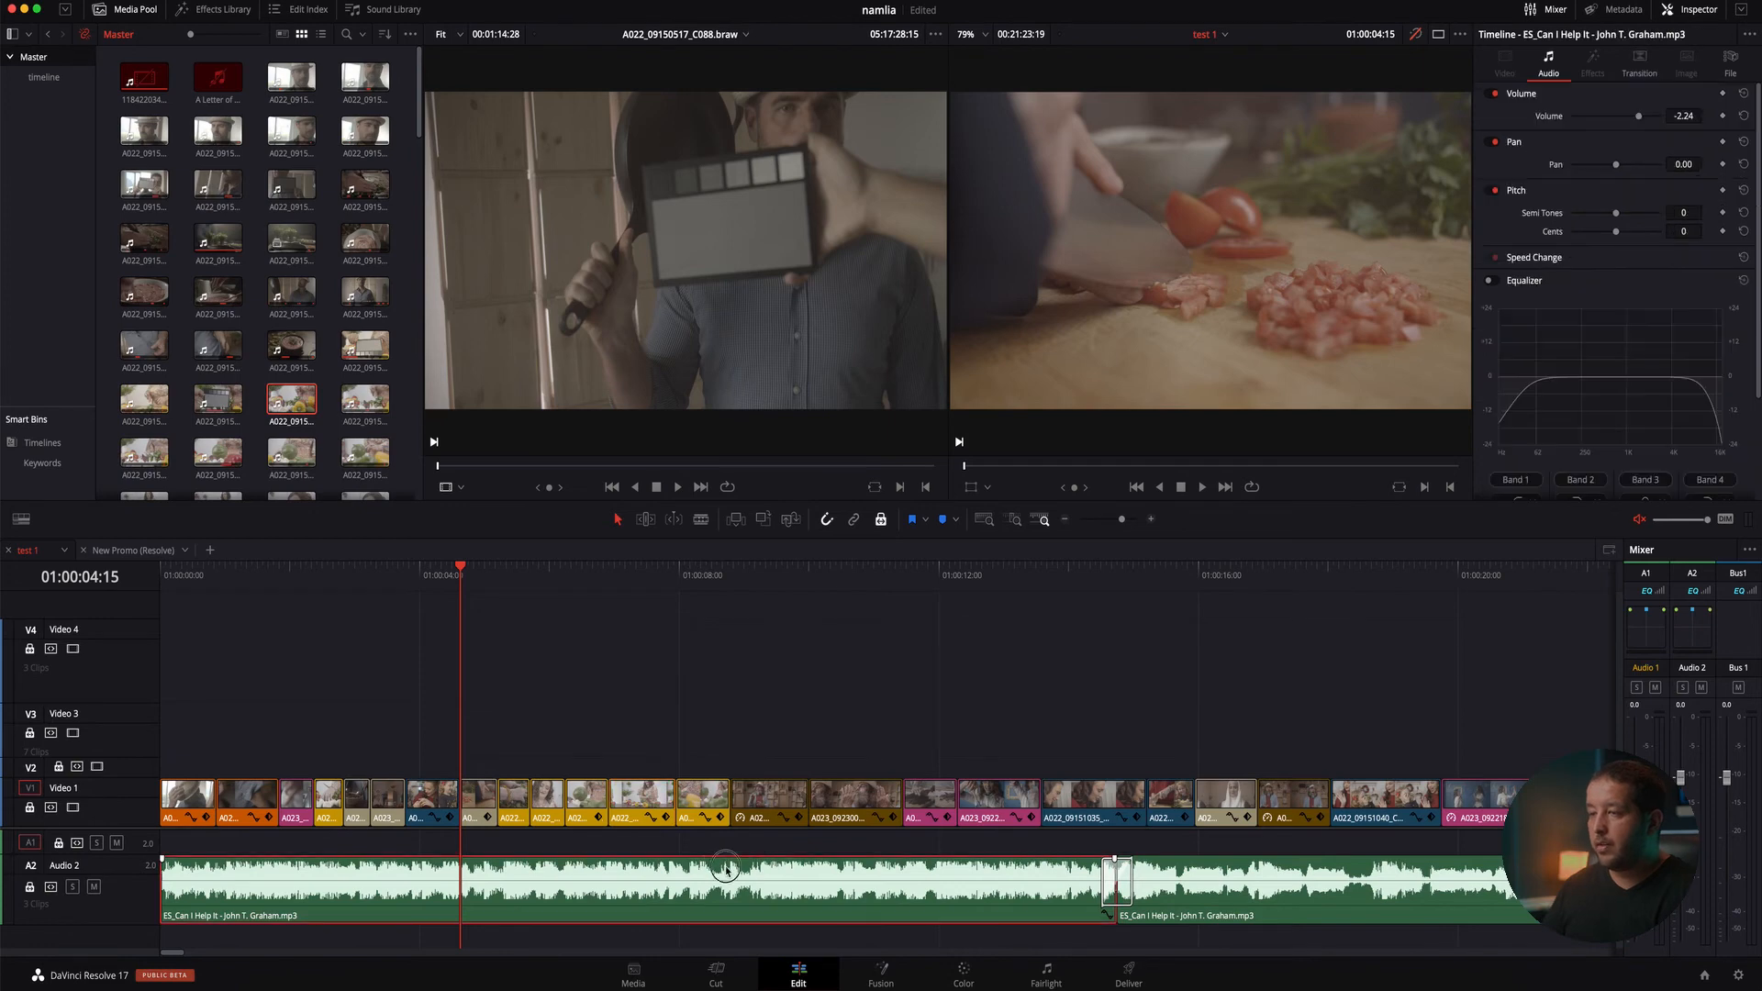
{"action": "left_click", "coordinate": [882, 520]}
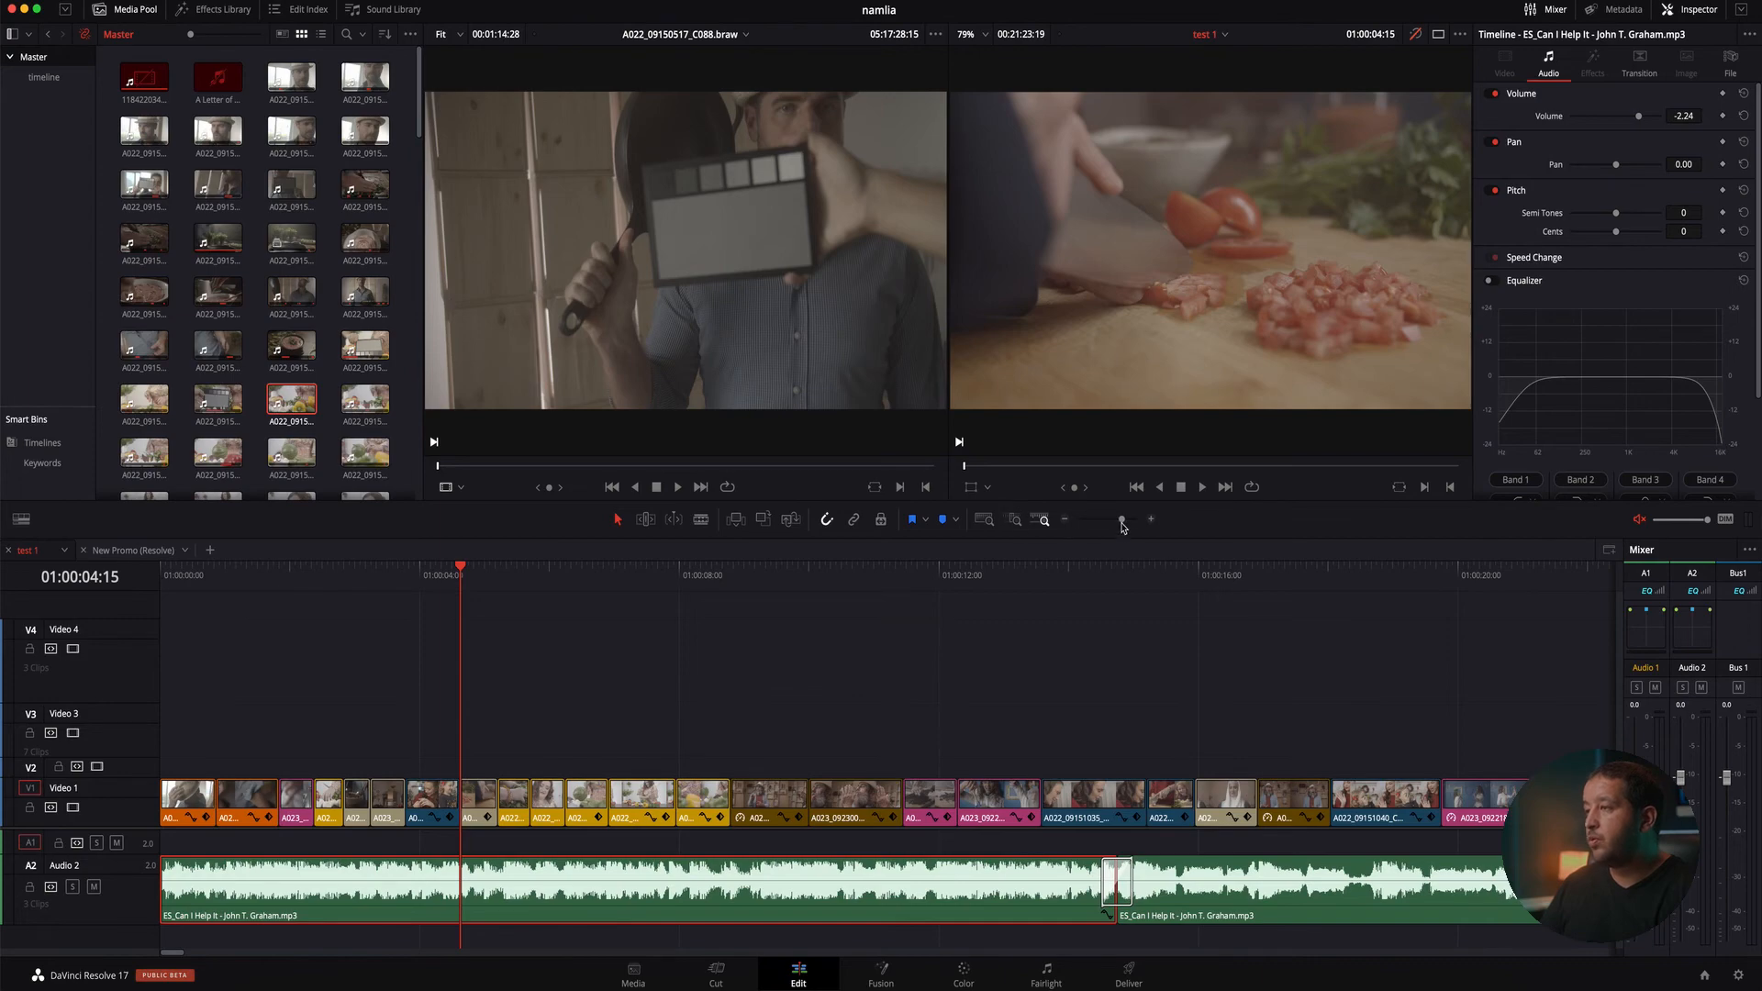
Zoom the timeline out to show roughly its first 36 seconds and adjust the monitoring volume
{"action": "left_click_drag", "start_coordinate": [1123, 522], "coordinate": [1101, 521]}
{"action": "left_click_drag", "start_coordinate": [1107, 523], "coordinate": [1119, 522]}
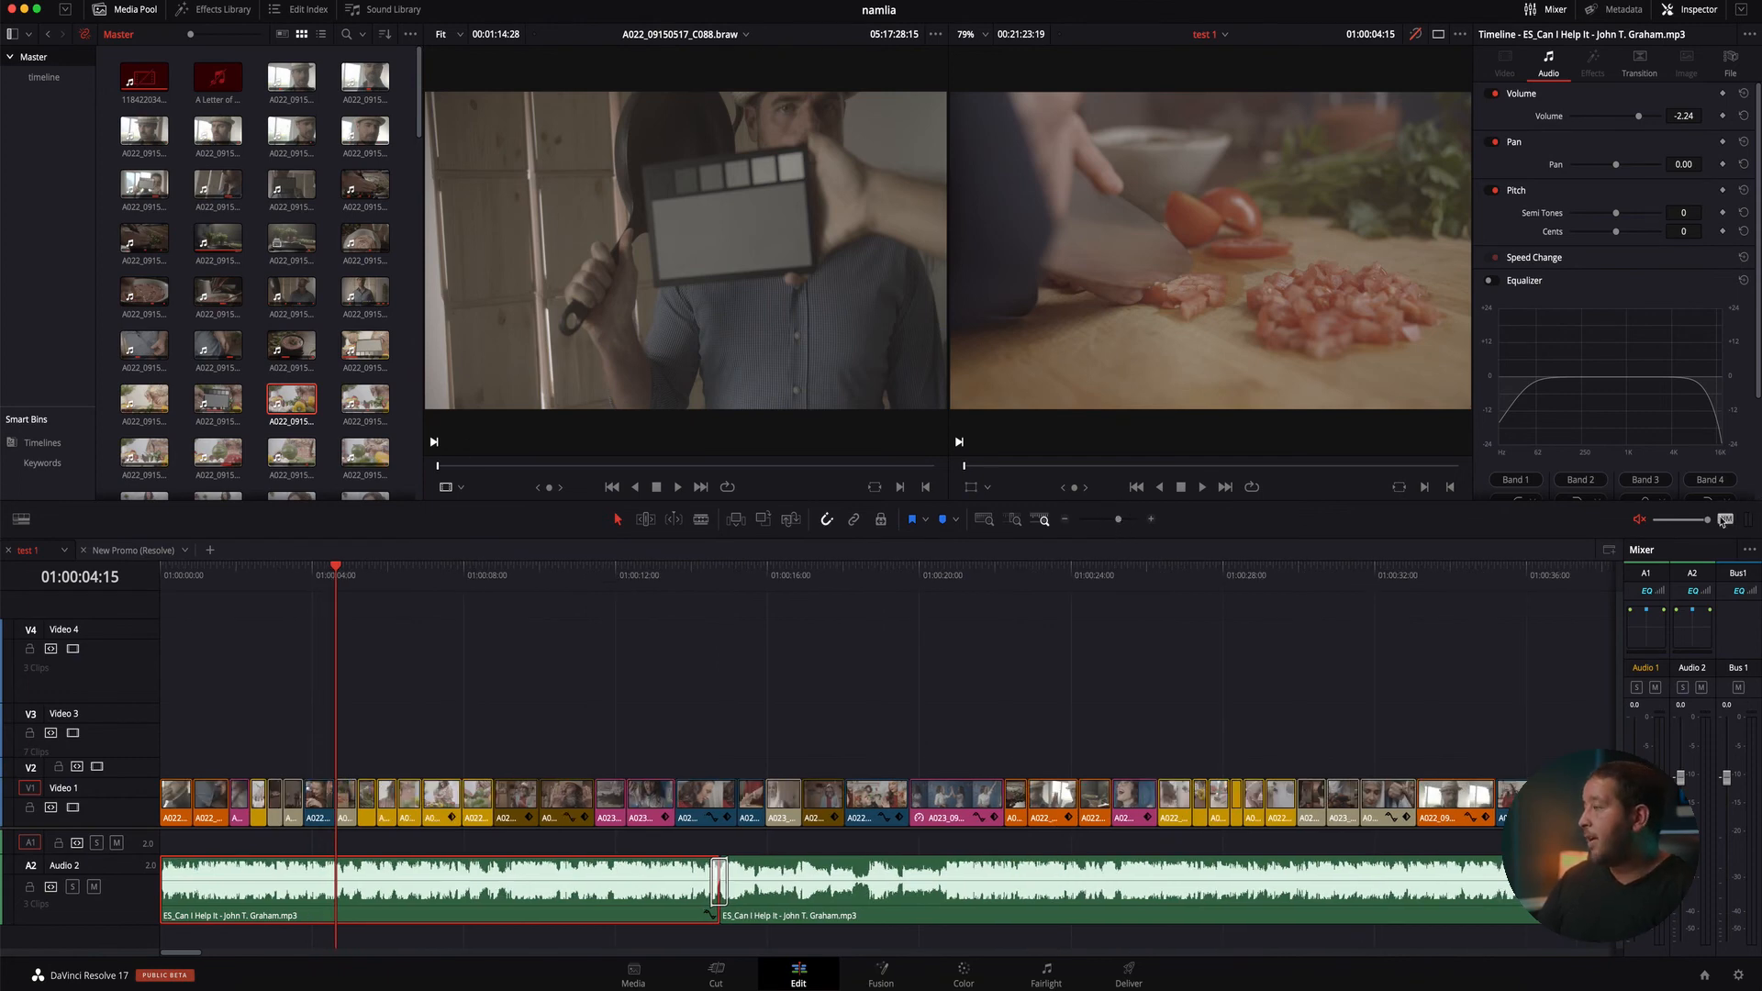
{"action": "mouse_move", "coordinate": [1708, 520]}
{"action": "left_mouse_down"}
{"action": "mouse_move", "coordinate": [1648, 520]}
{"action": "mouse_move", "coordinate": [1718, 521]}
{"action": "left_mouse_up"}
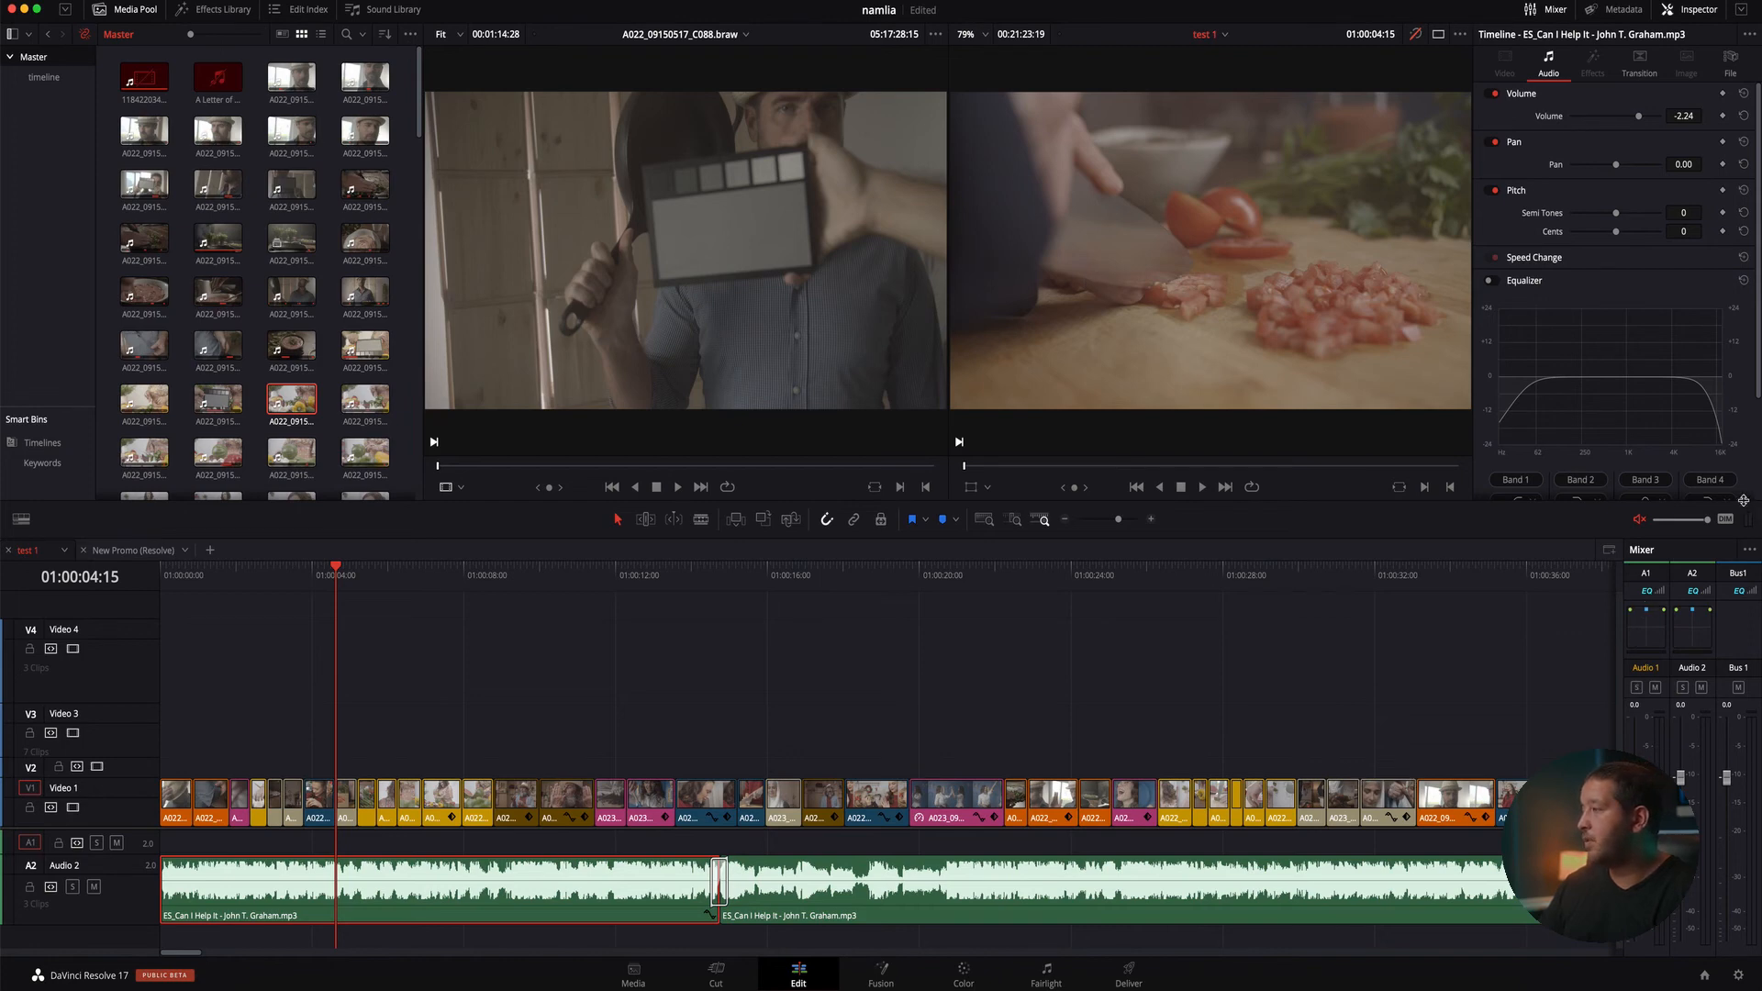
Turn stacked timelines off and back on in the timeline view options
{"action": "left_click", "coordinate": [21, 520]}
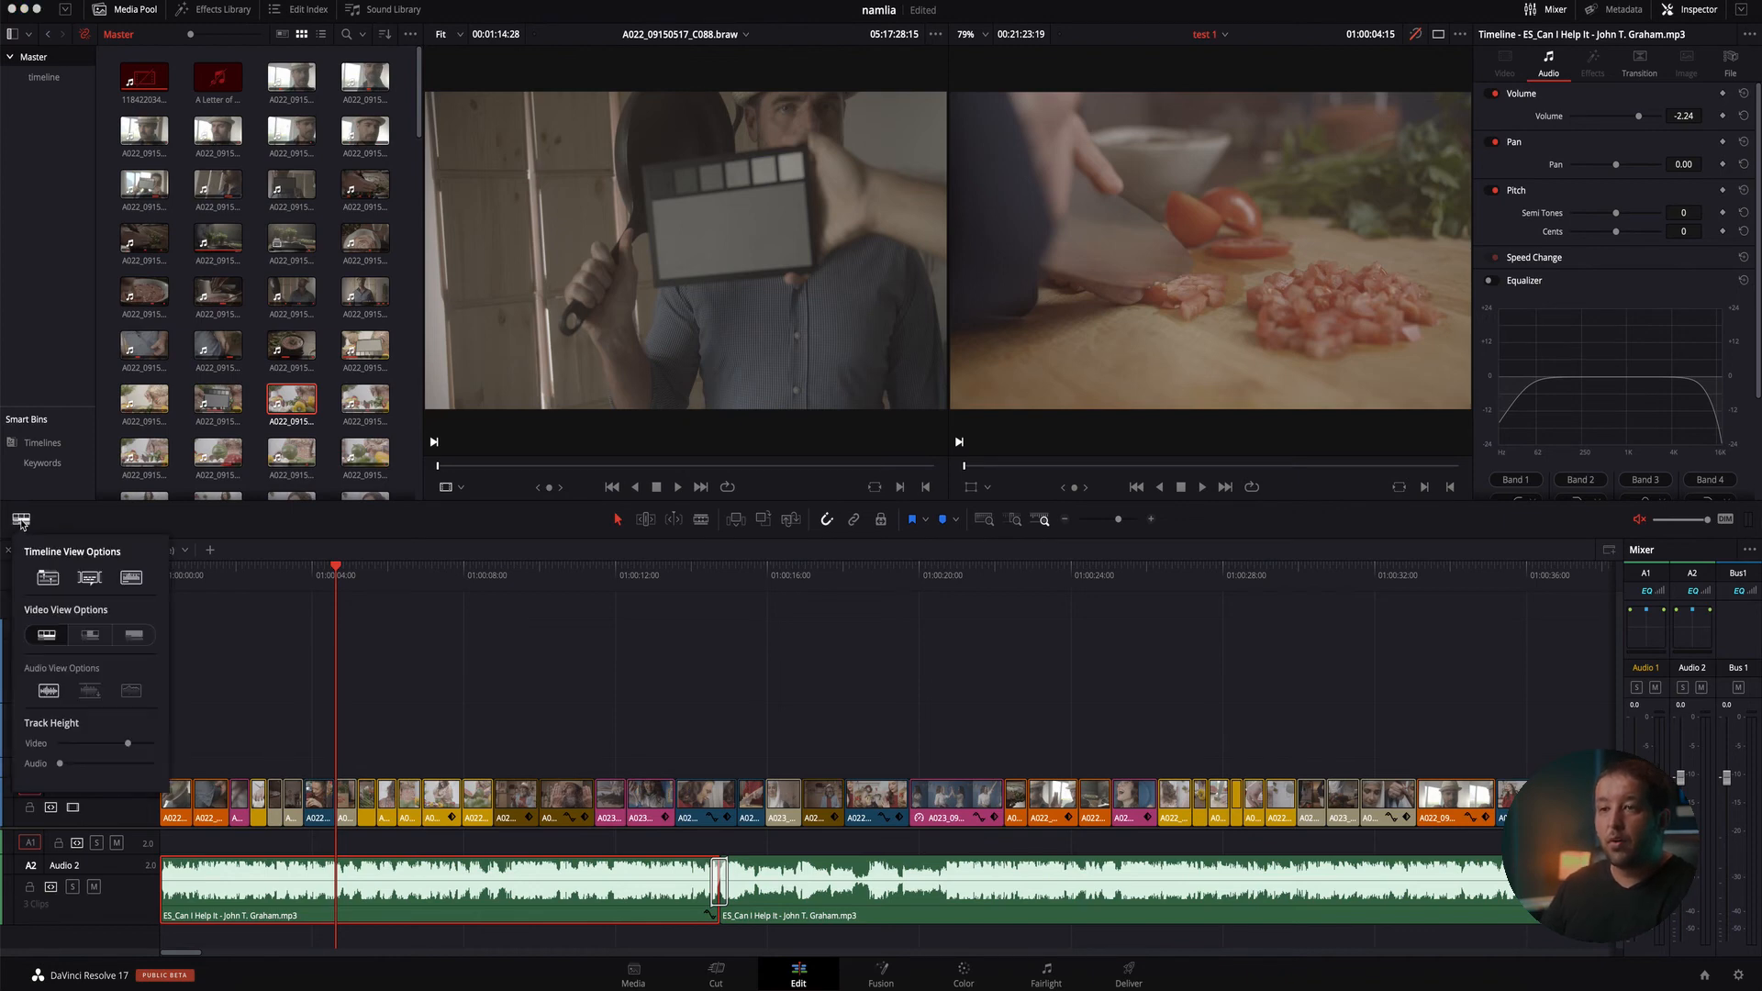
{"action": "left_click", "coordinate": [49, 582]}
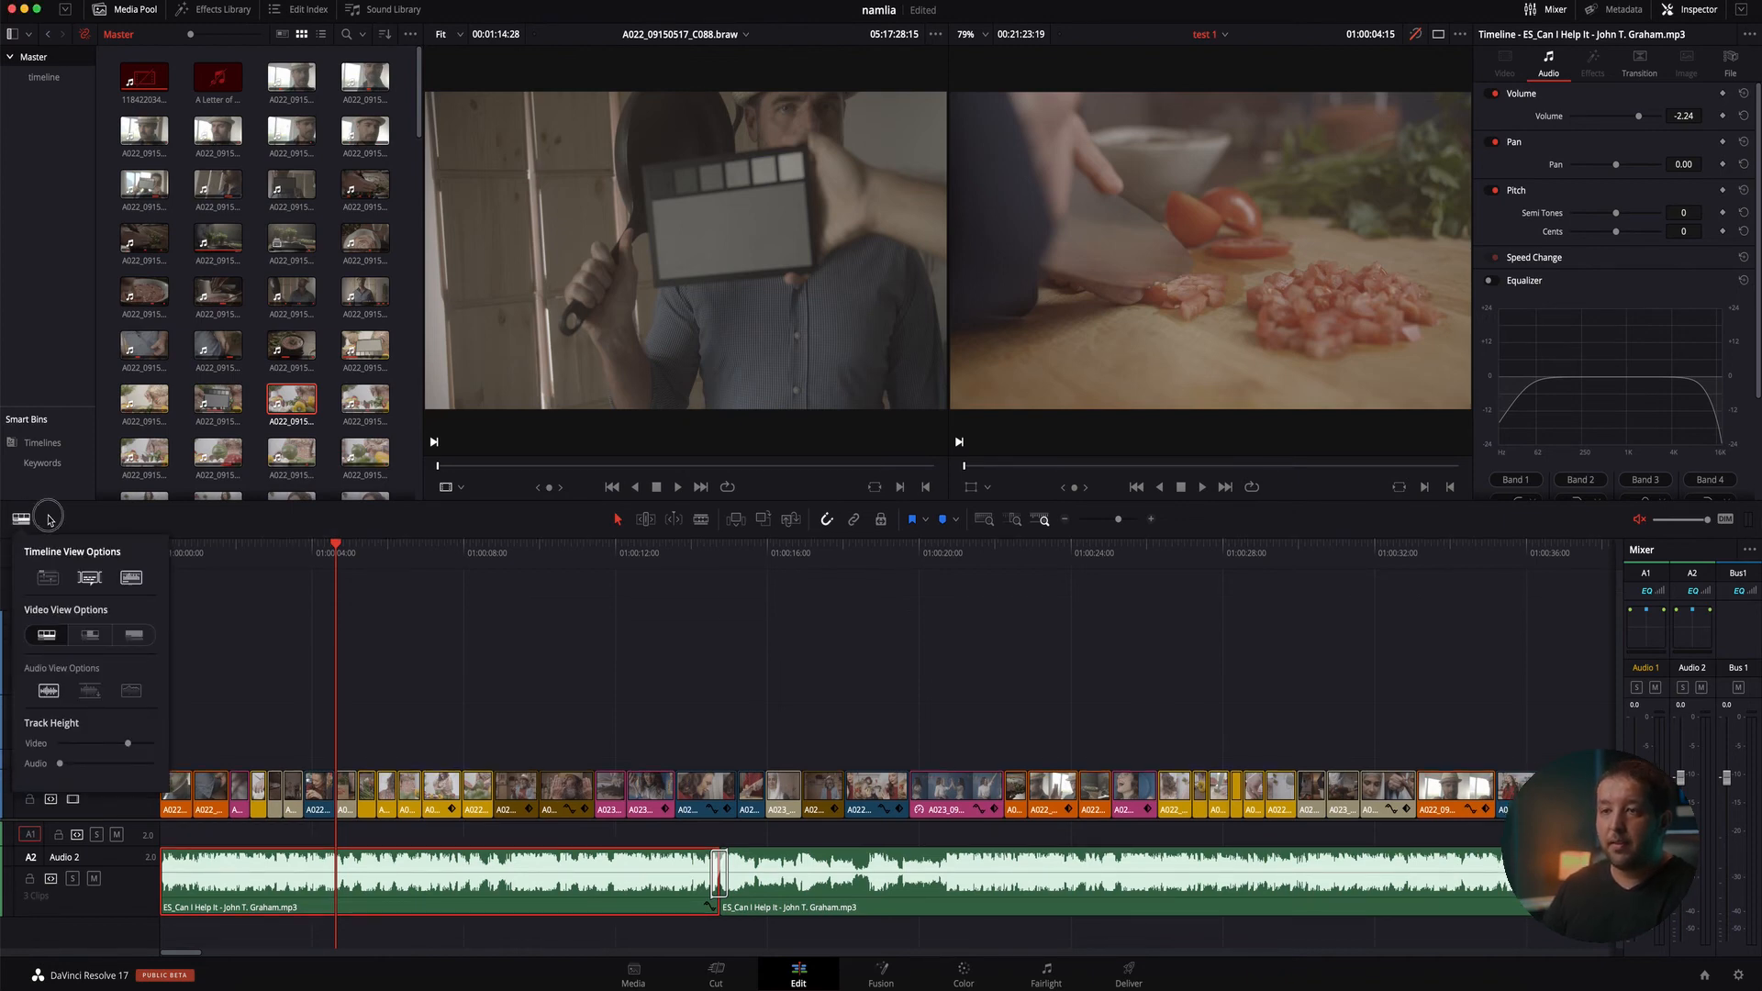
{"action": "left_click", "coordinate": [23, 520]}
{"action": "left_click", "coordinate": [23, 521]}
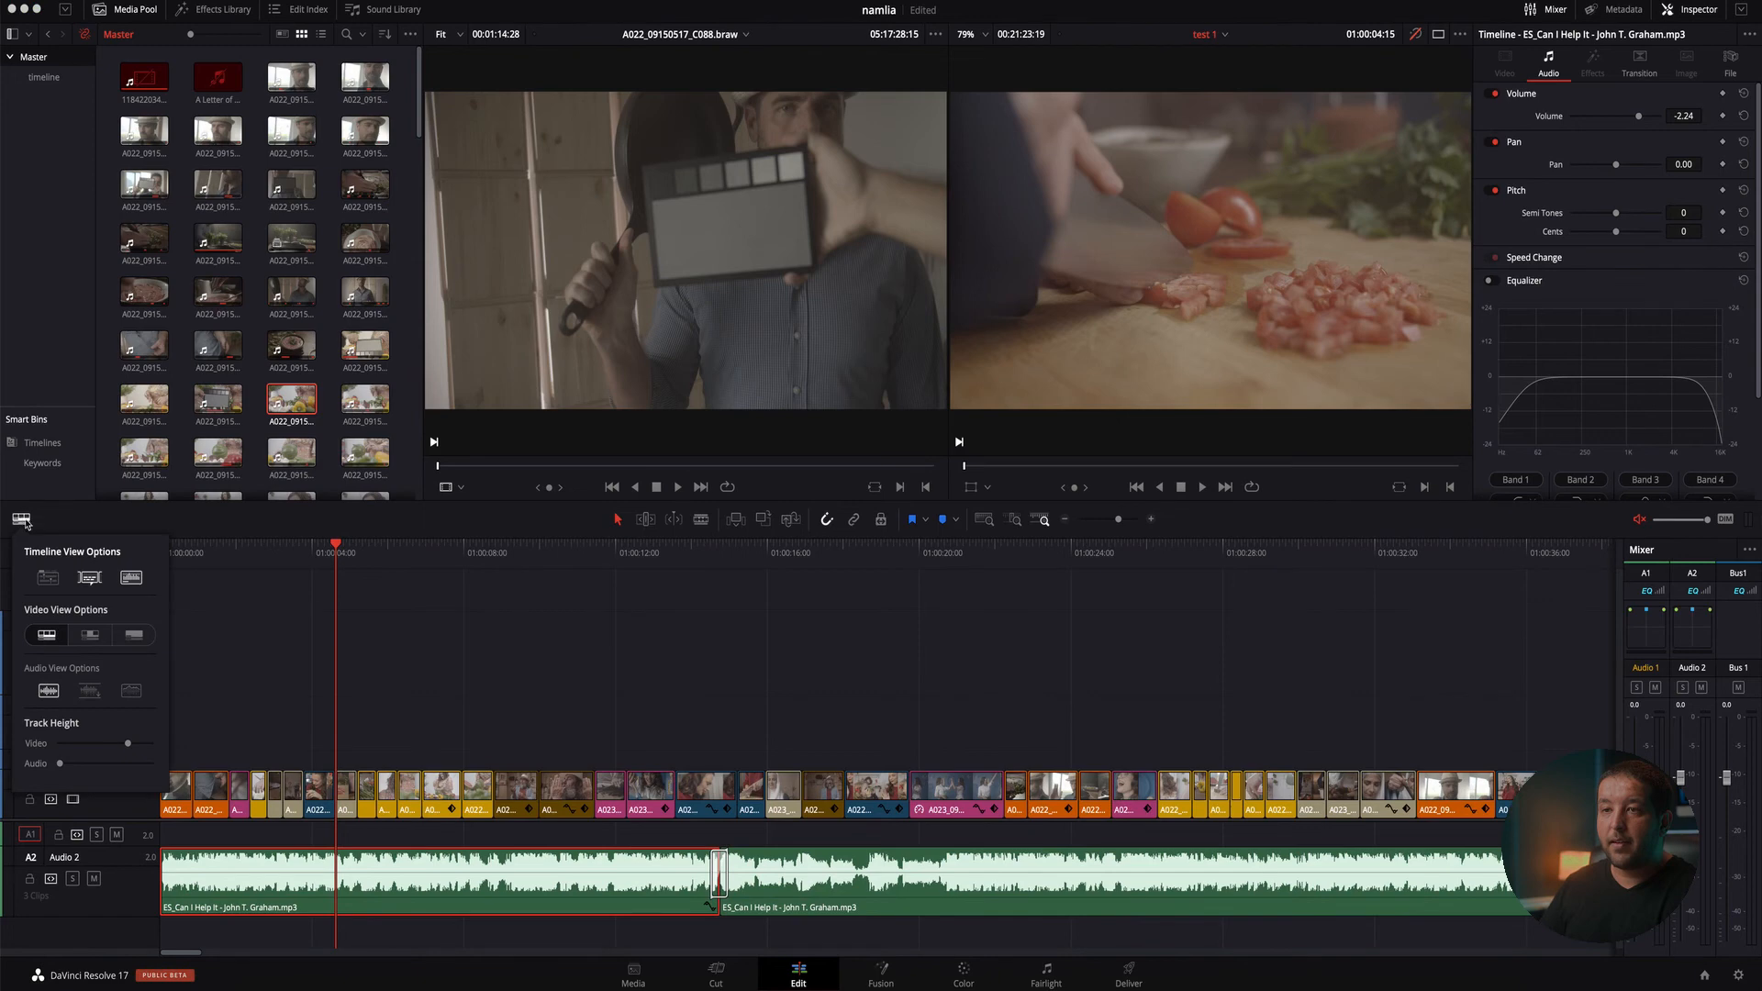
{"action": "left_click", "coordinate": [47, 579]}
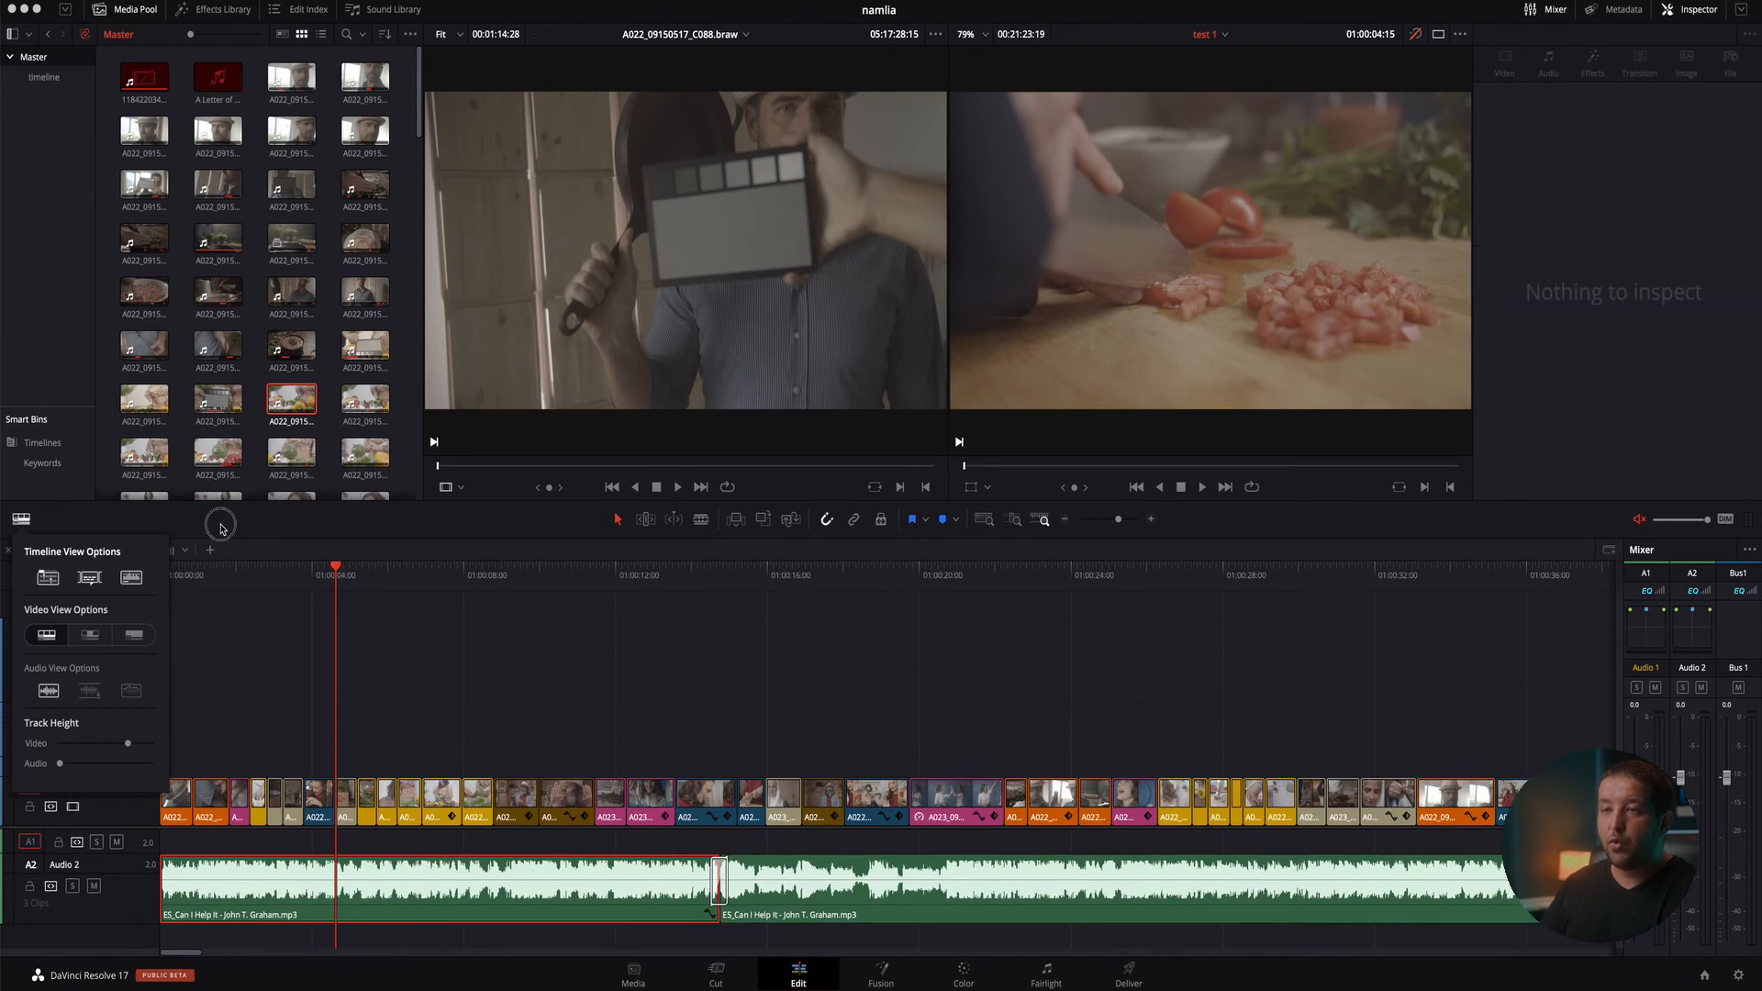
Switch back and forth between the test 1 and New Promo (Resolve) timelines, ending on New Promo (Resolve)
{"action": "left_click", "coordinate": [220, 529]}
{"action": "left_click", "coordinate": [137, 552]}
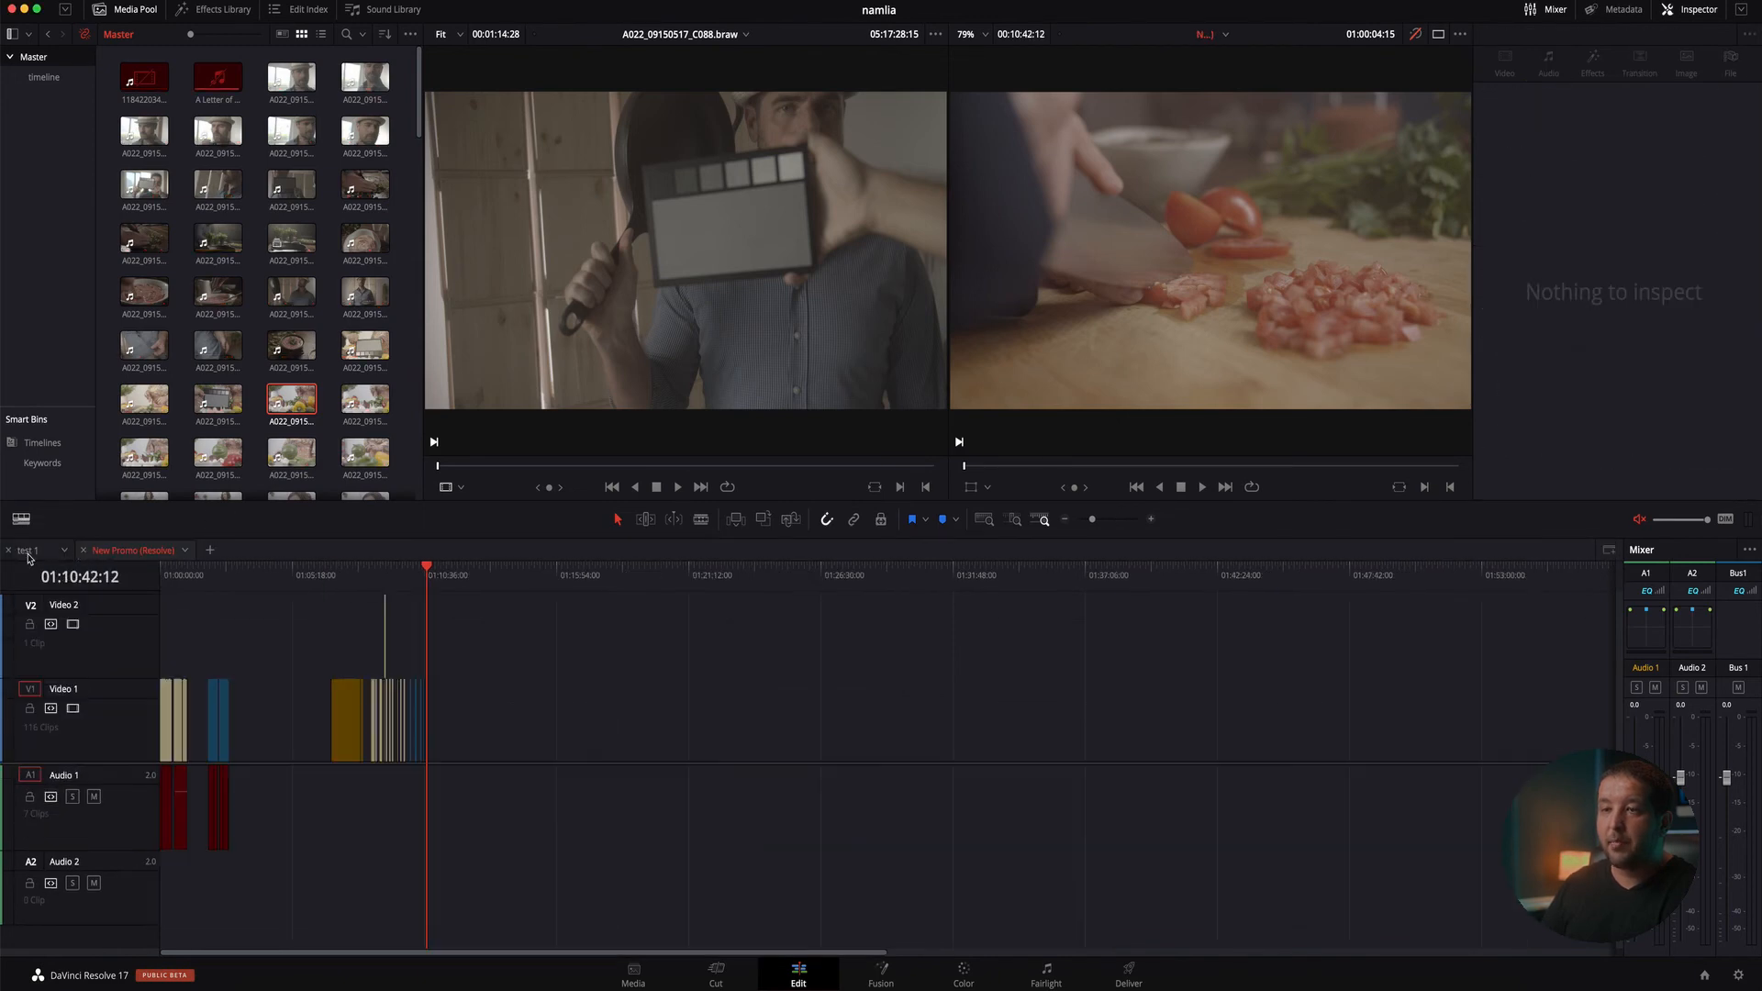
{"action": "left_click", "coordinate": [31, 552]}
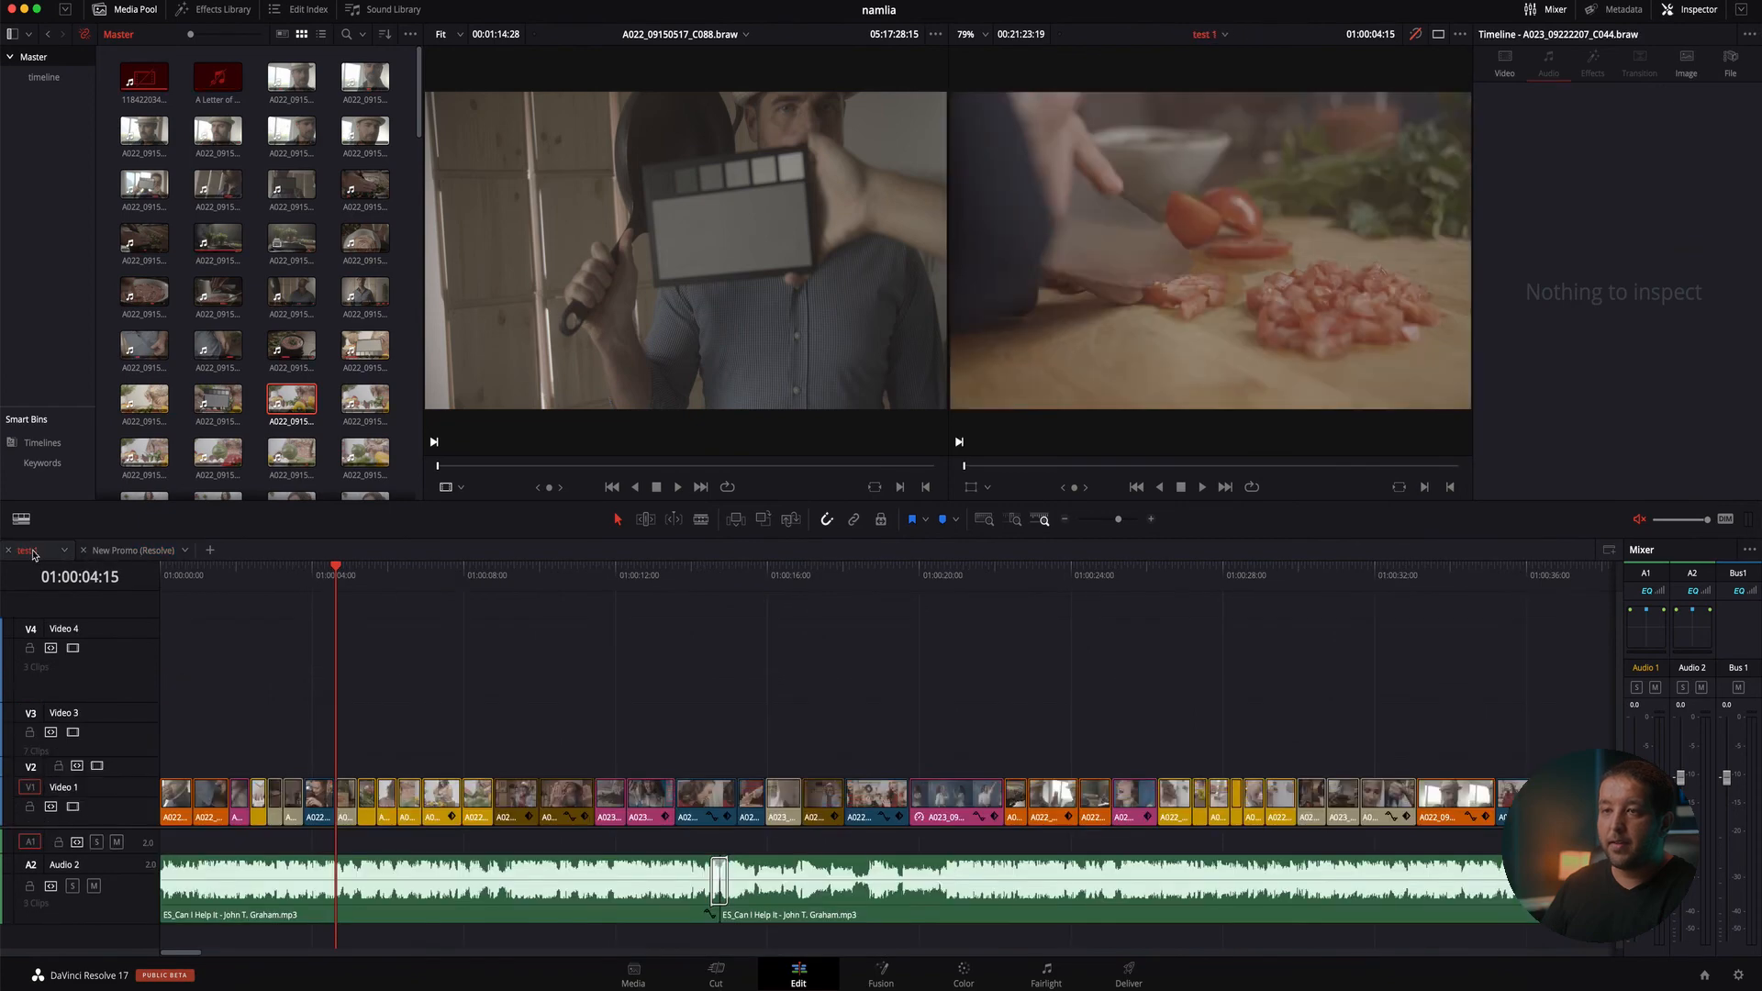
{"action": "left_click", "coordinate": [133, 550]}
Shrink the video track height in the New Promo (Resolve) timeline and raise it partway again
{"action": "left_click", "coordinate": [21, 518]}
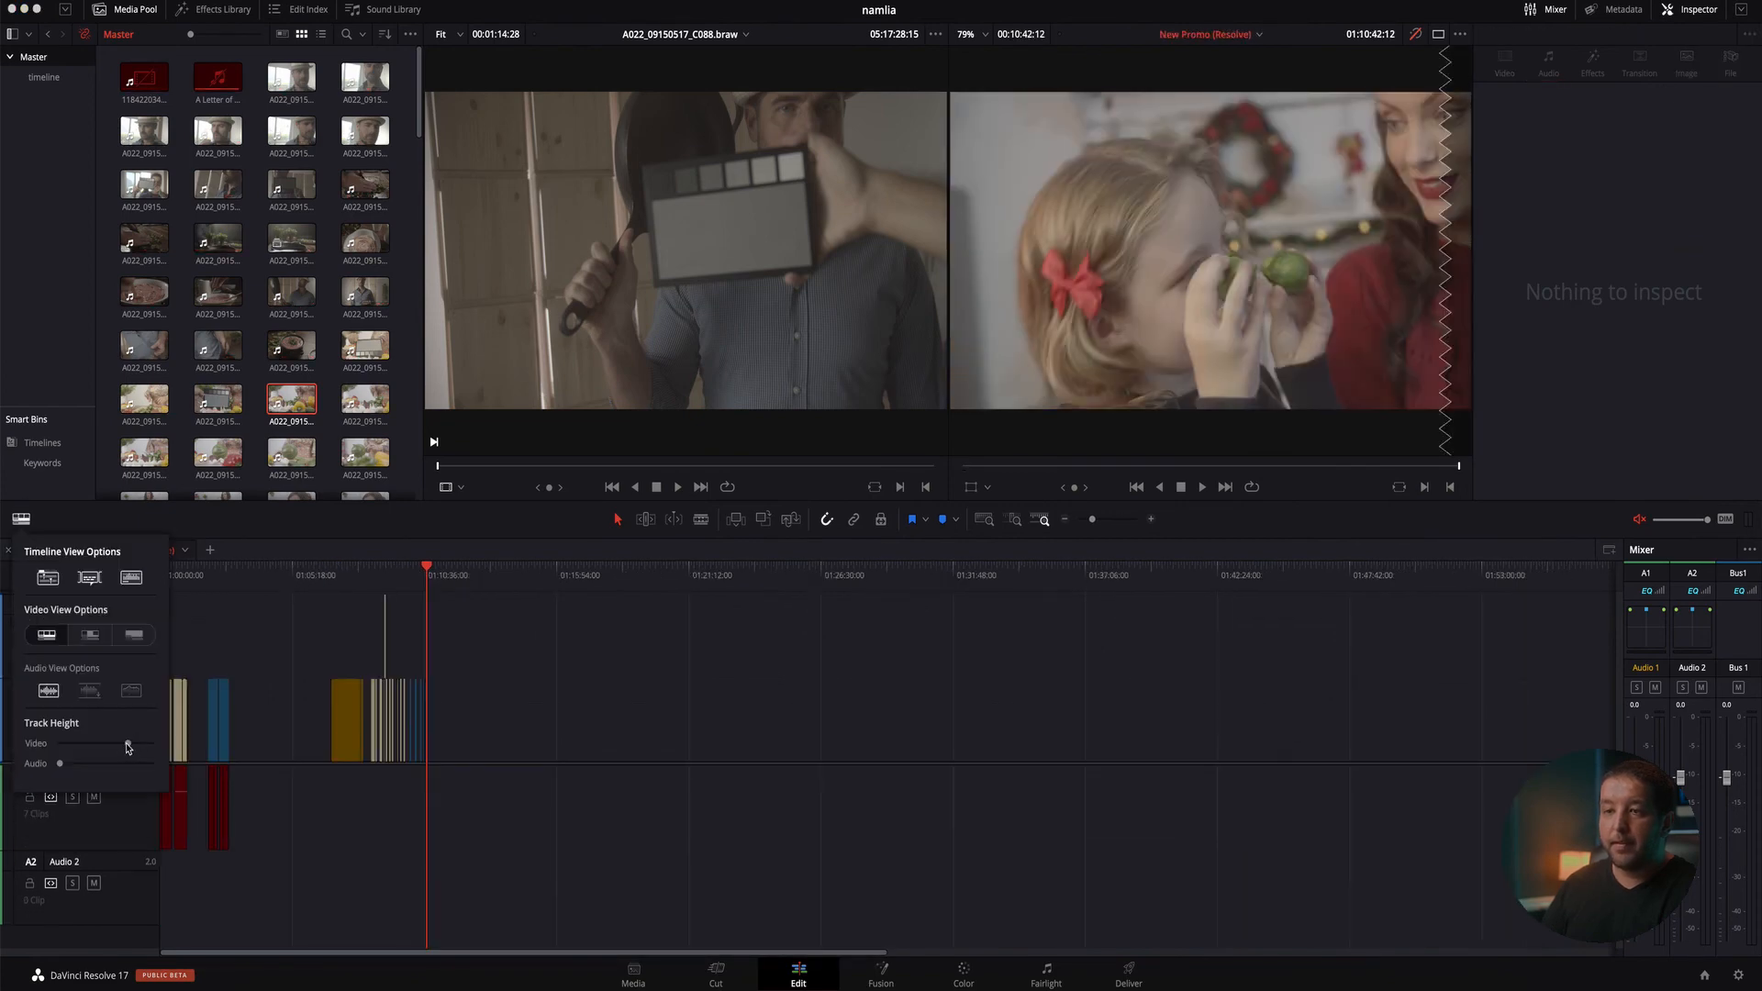
{"action": "left_click_drag", "start_coordinate": [128, 744], "coordinate": [69, 743]}
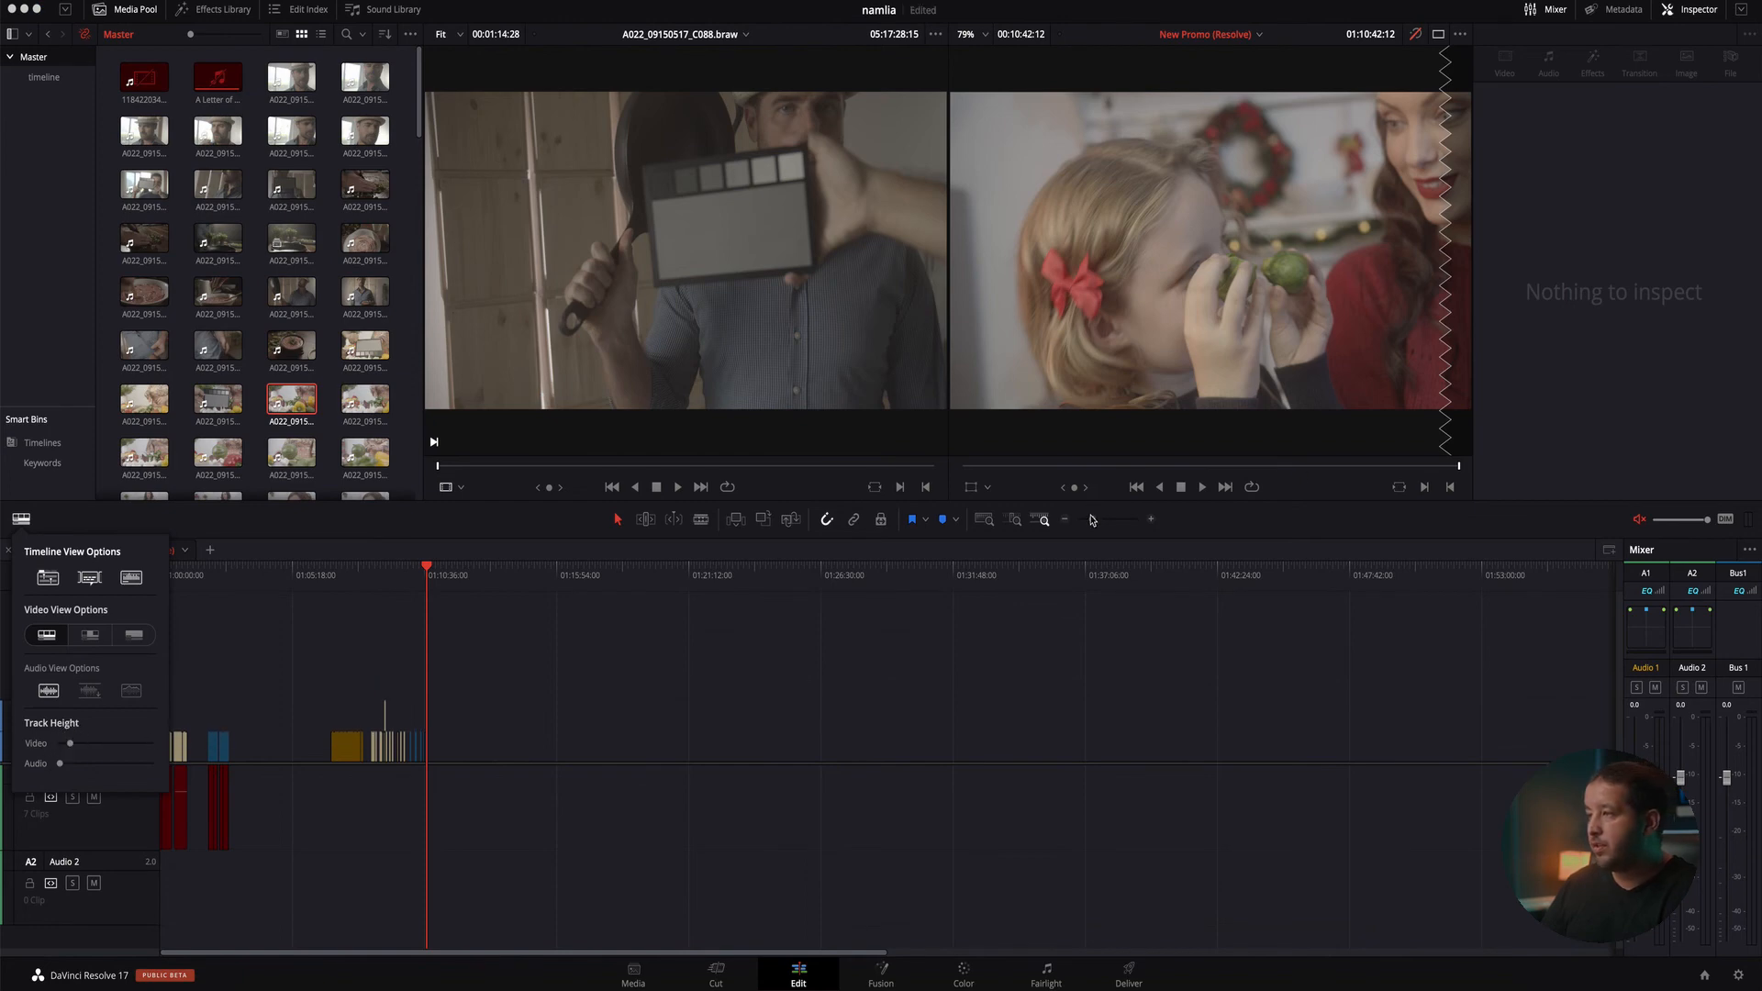
{"action": "mouse_move", "coordinate": [1092, 519]}
{"action": "left_mouse_down"}
{"action": "mouse_move", "coordinate": [1151, 521]}
{"action": "mouse_move", "coordinate": [1116, 522]}
{"action": "left_mouse_up"}
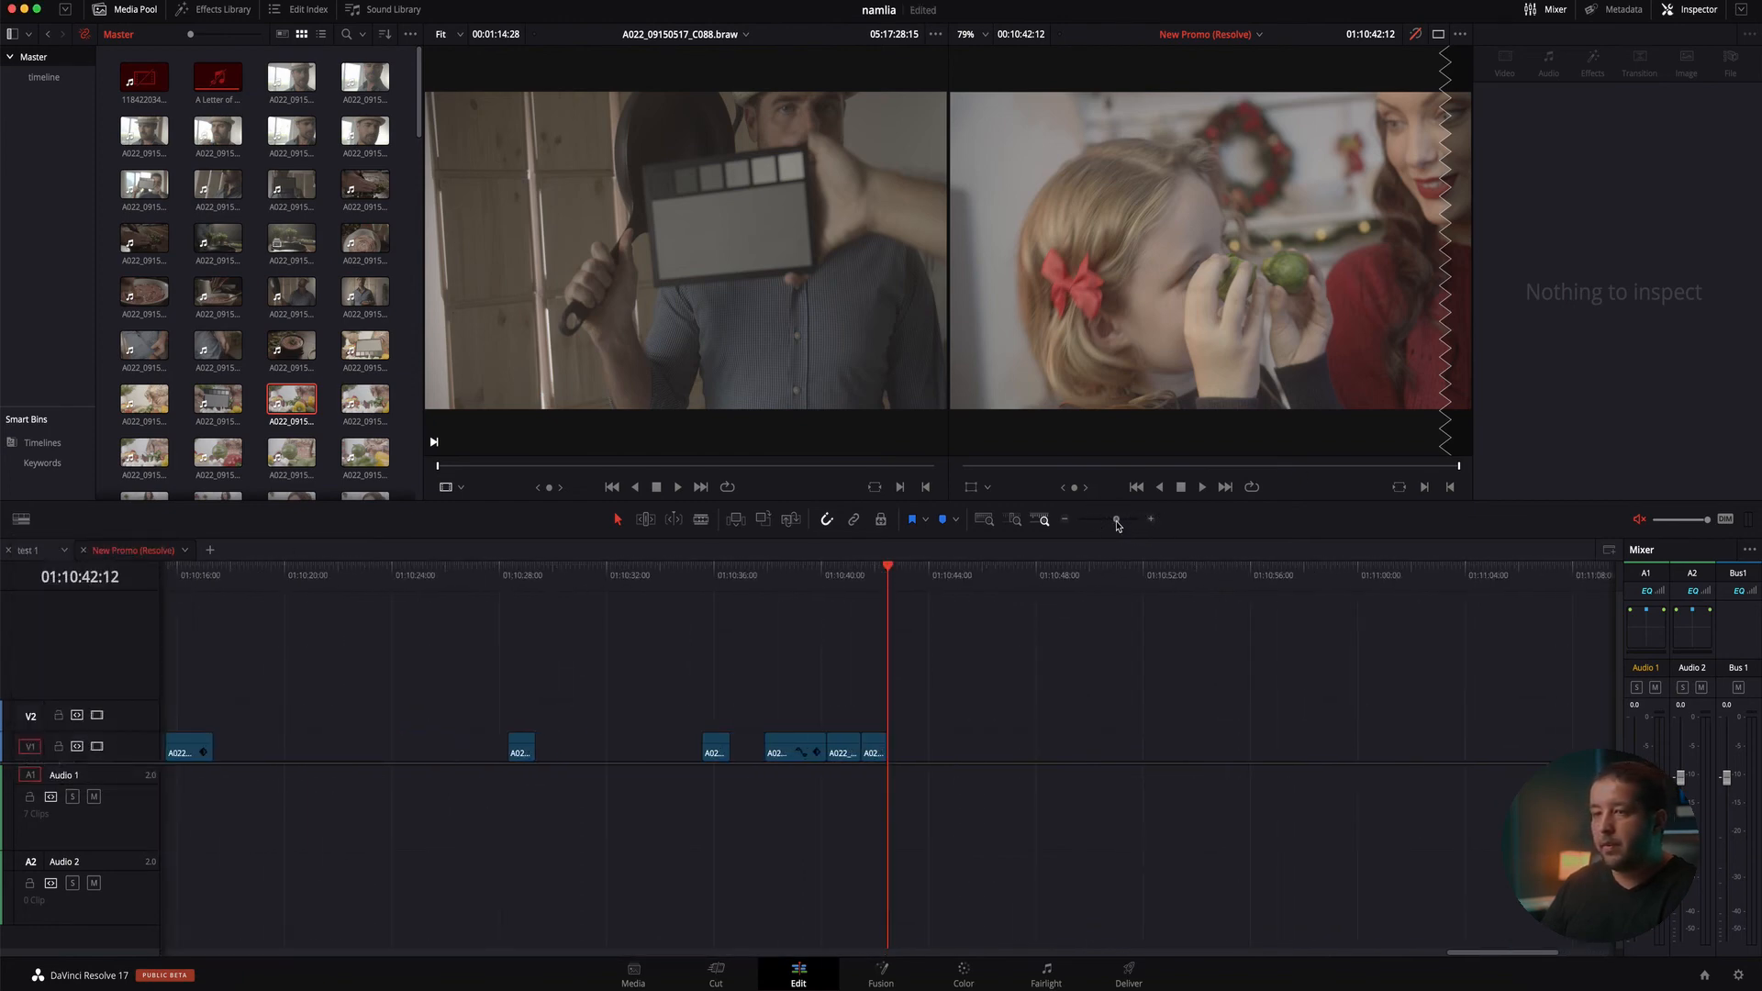
{"action": "left_click", "coordinate": [21, 521]}
{"action": "left_click_drag", "start_coordinate": [74, 747], "coordinate": [106, 743]}
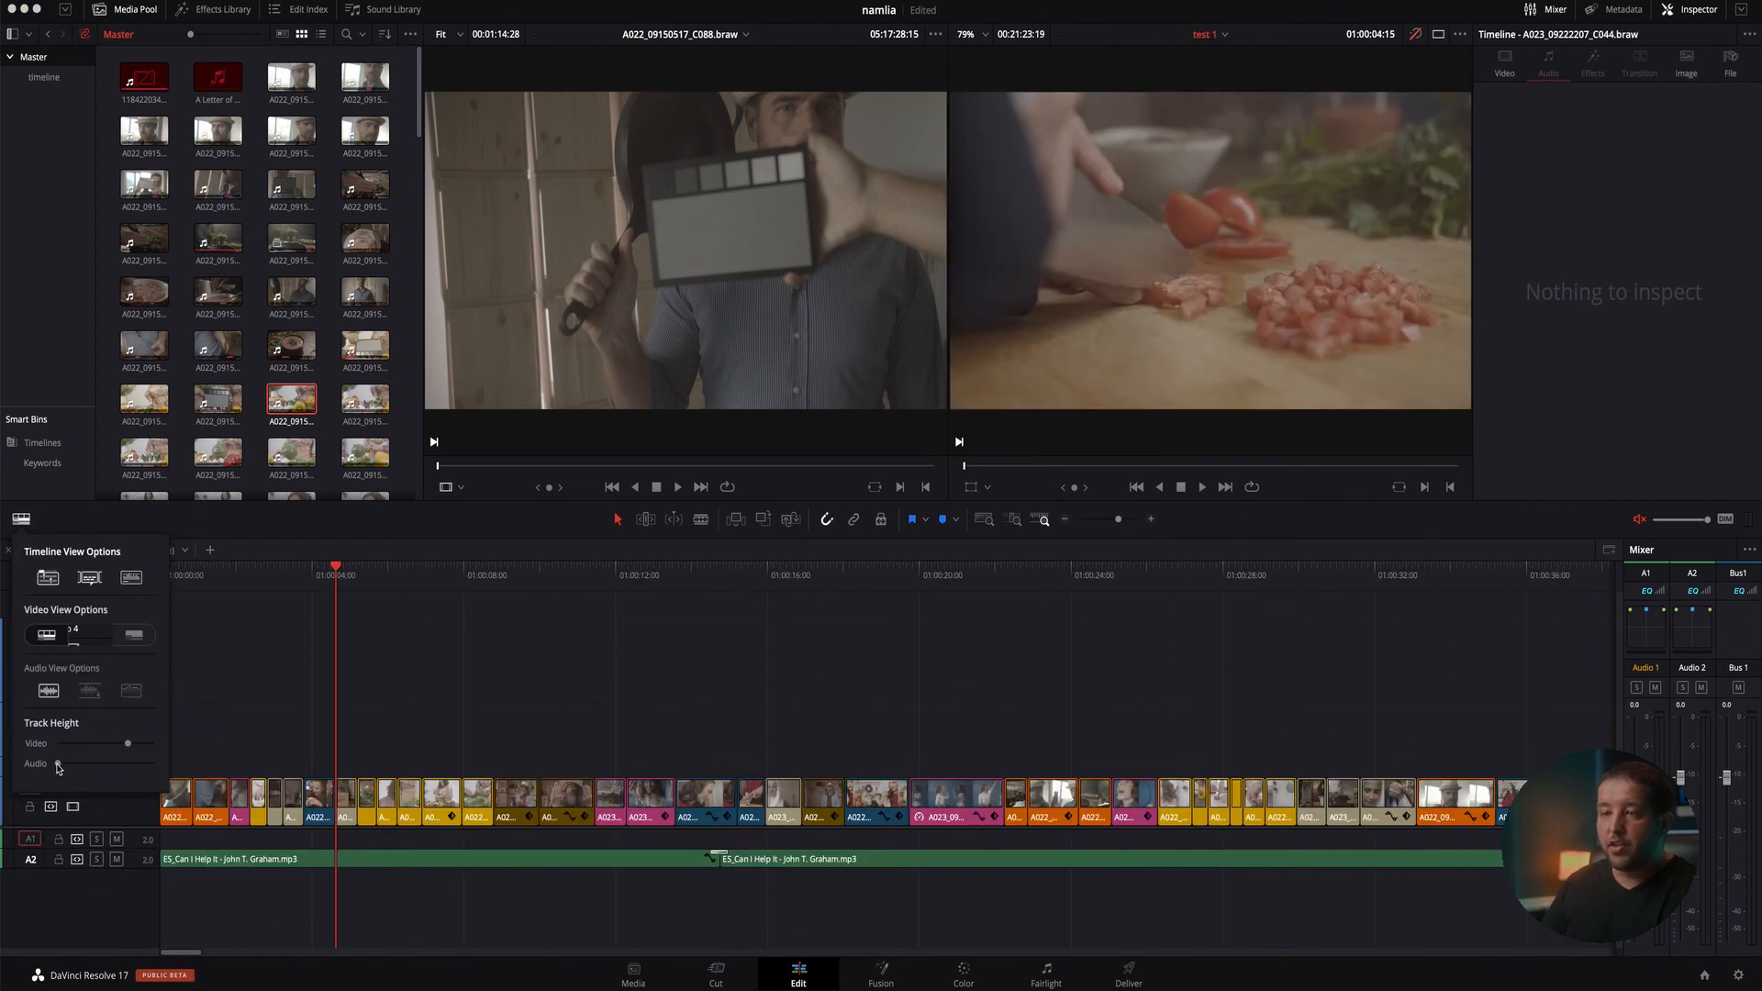
Increase the audio track height in the test 1 timeline enough to show the music waveforms
{"action": "mouse_move", "coordinate": [58, 765]}
{"action": "left_mouse_down"}
{"action": "mouse_move", "coordinate": [91, 766]}
{"action": "mouse_move", "coordinate": [74, 768]}
{"action": "left_mouse_up"}
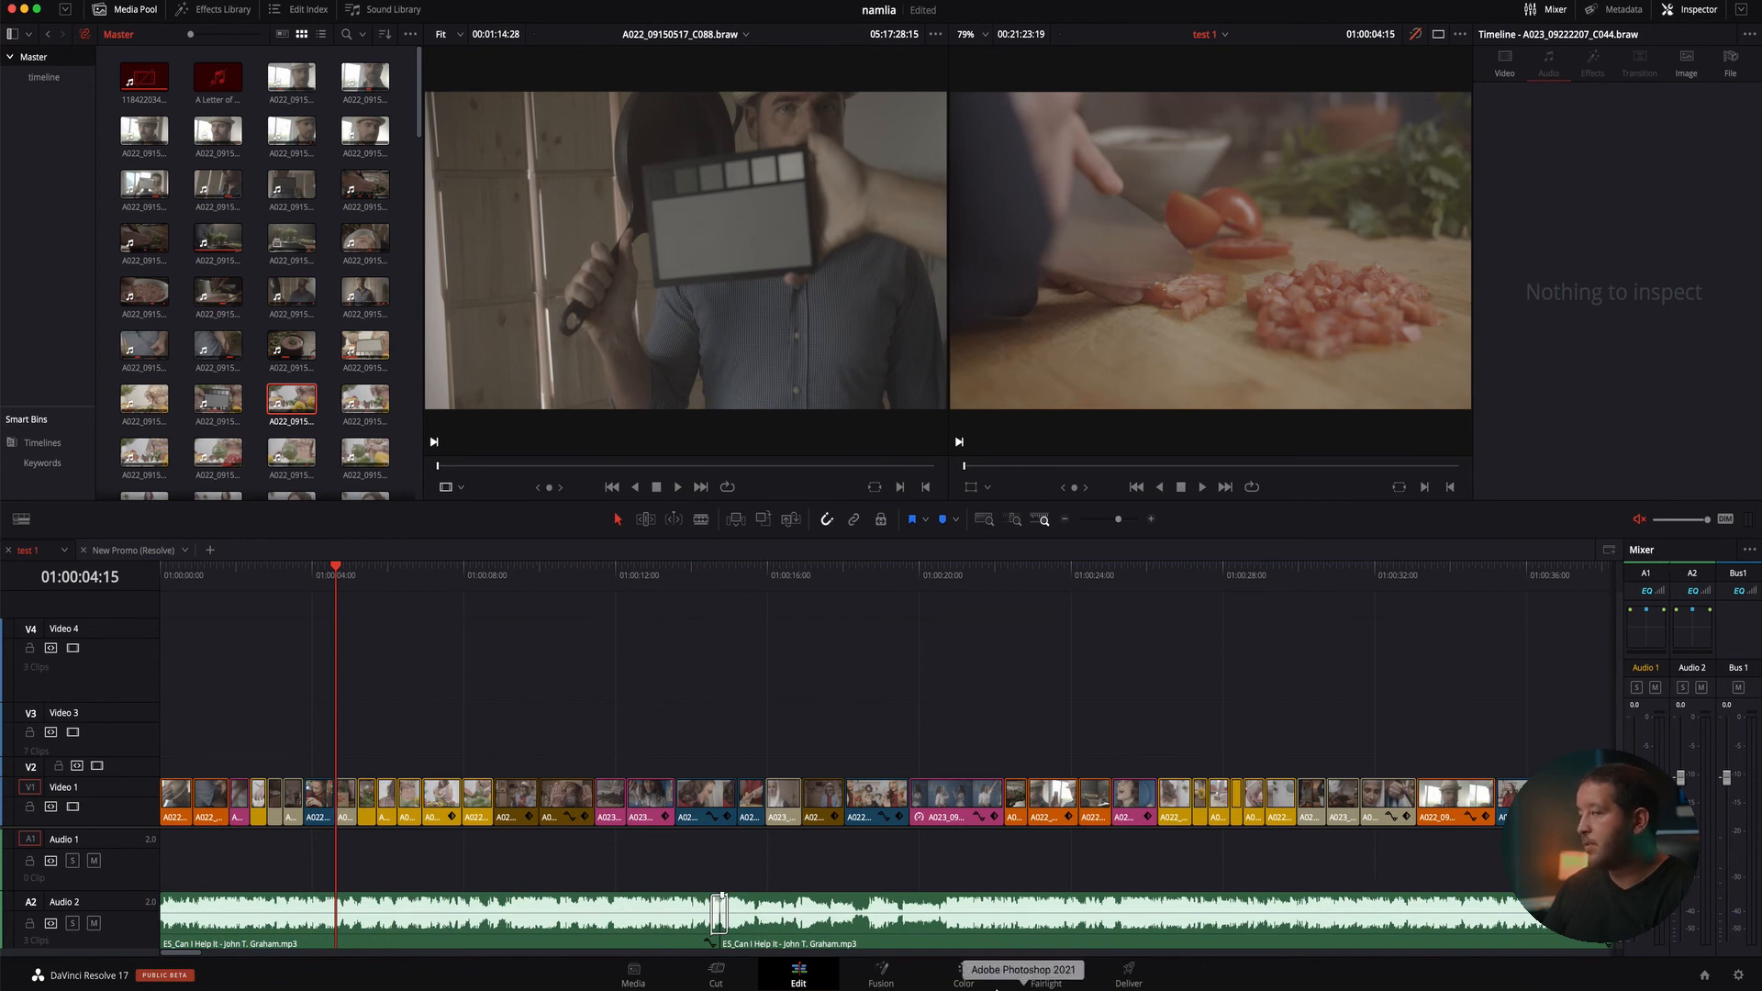
{"action": "scroll", "coordinate": [227, 913], "scroll_direction": "down", "scroll_amount": 1}
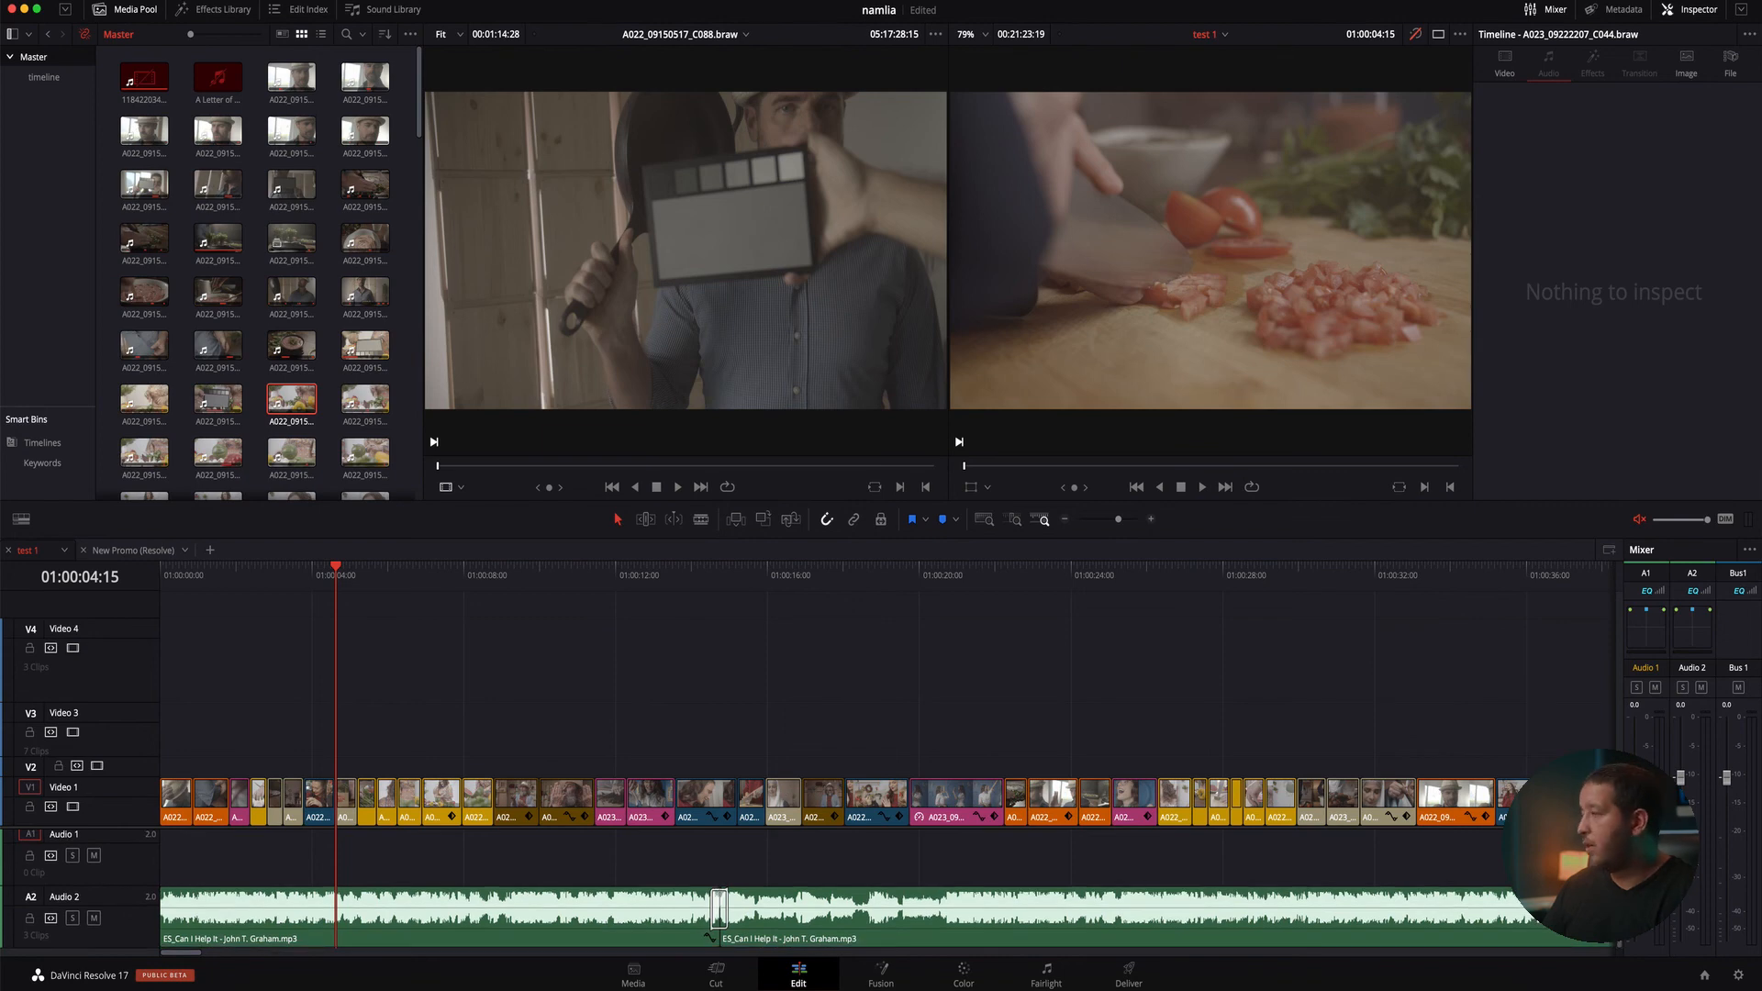
{"action": "scroll", "coordinate": [260, 851], "scroll_direction": "up", "scroll_amount": 1}
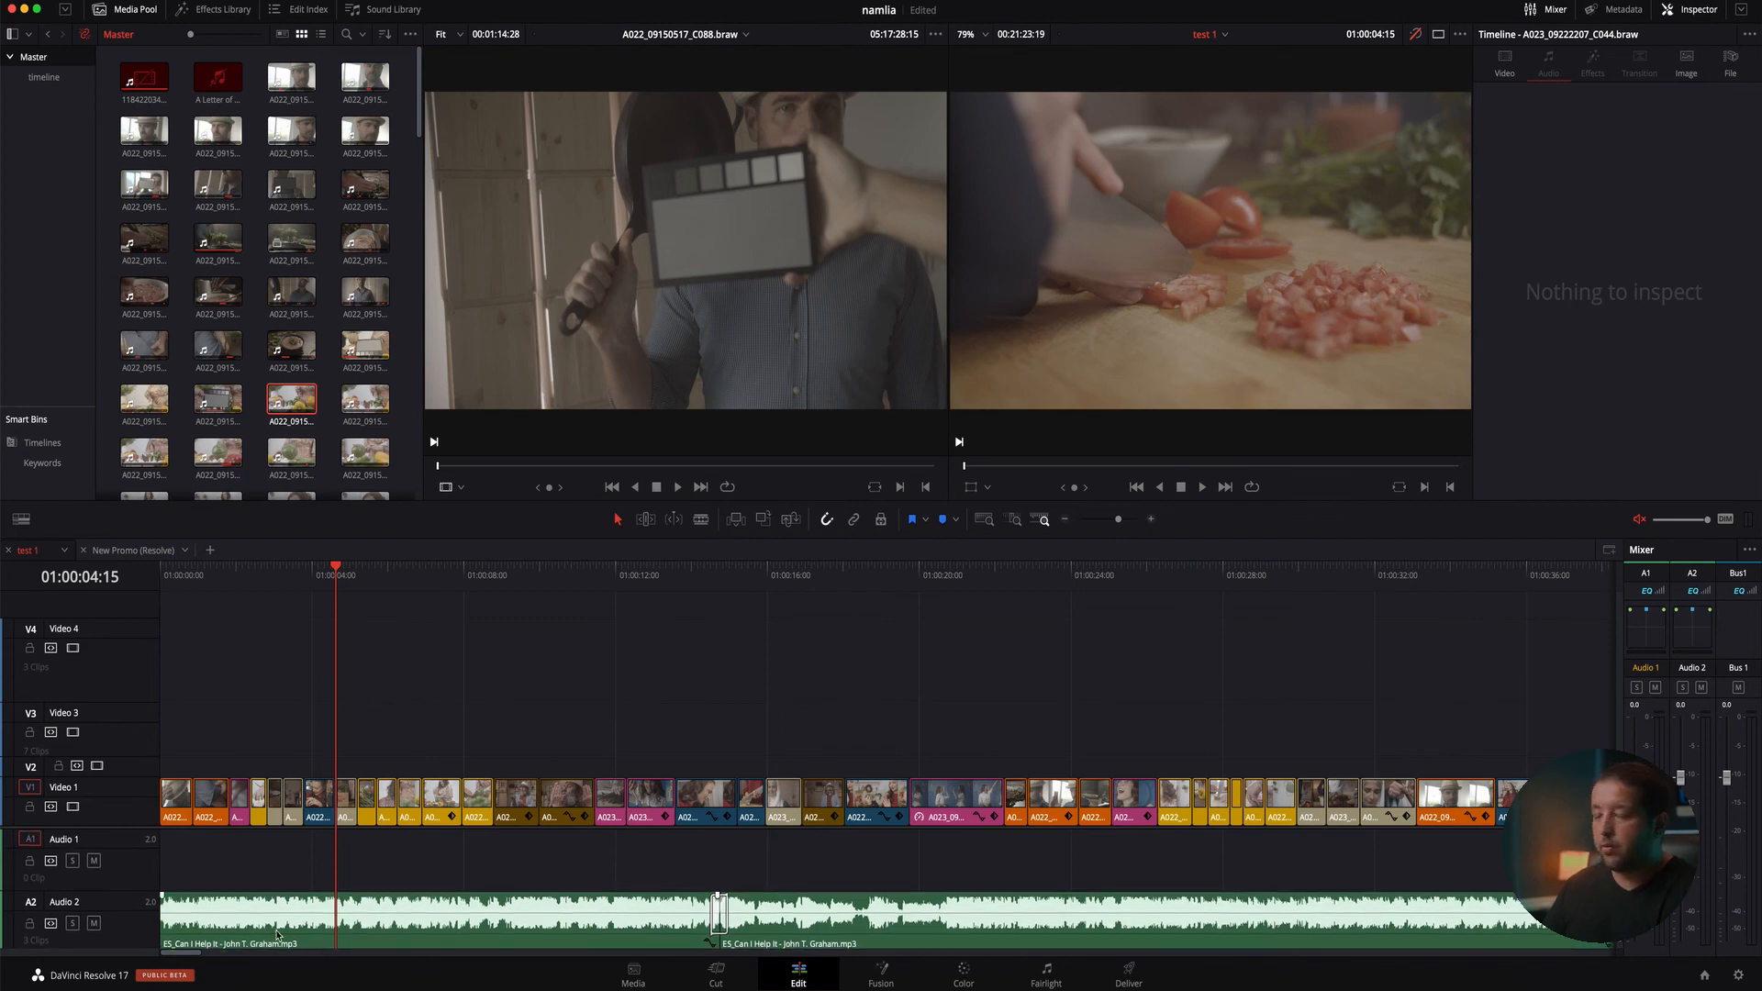
Move the second music clip near the start of Audio 1 and play back both audio tracks with monitoring volume at -47 dB
{"action": "left_click_drag", "start_coordinate": [1076, 945], "coordinate": [407, 860]}
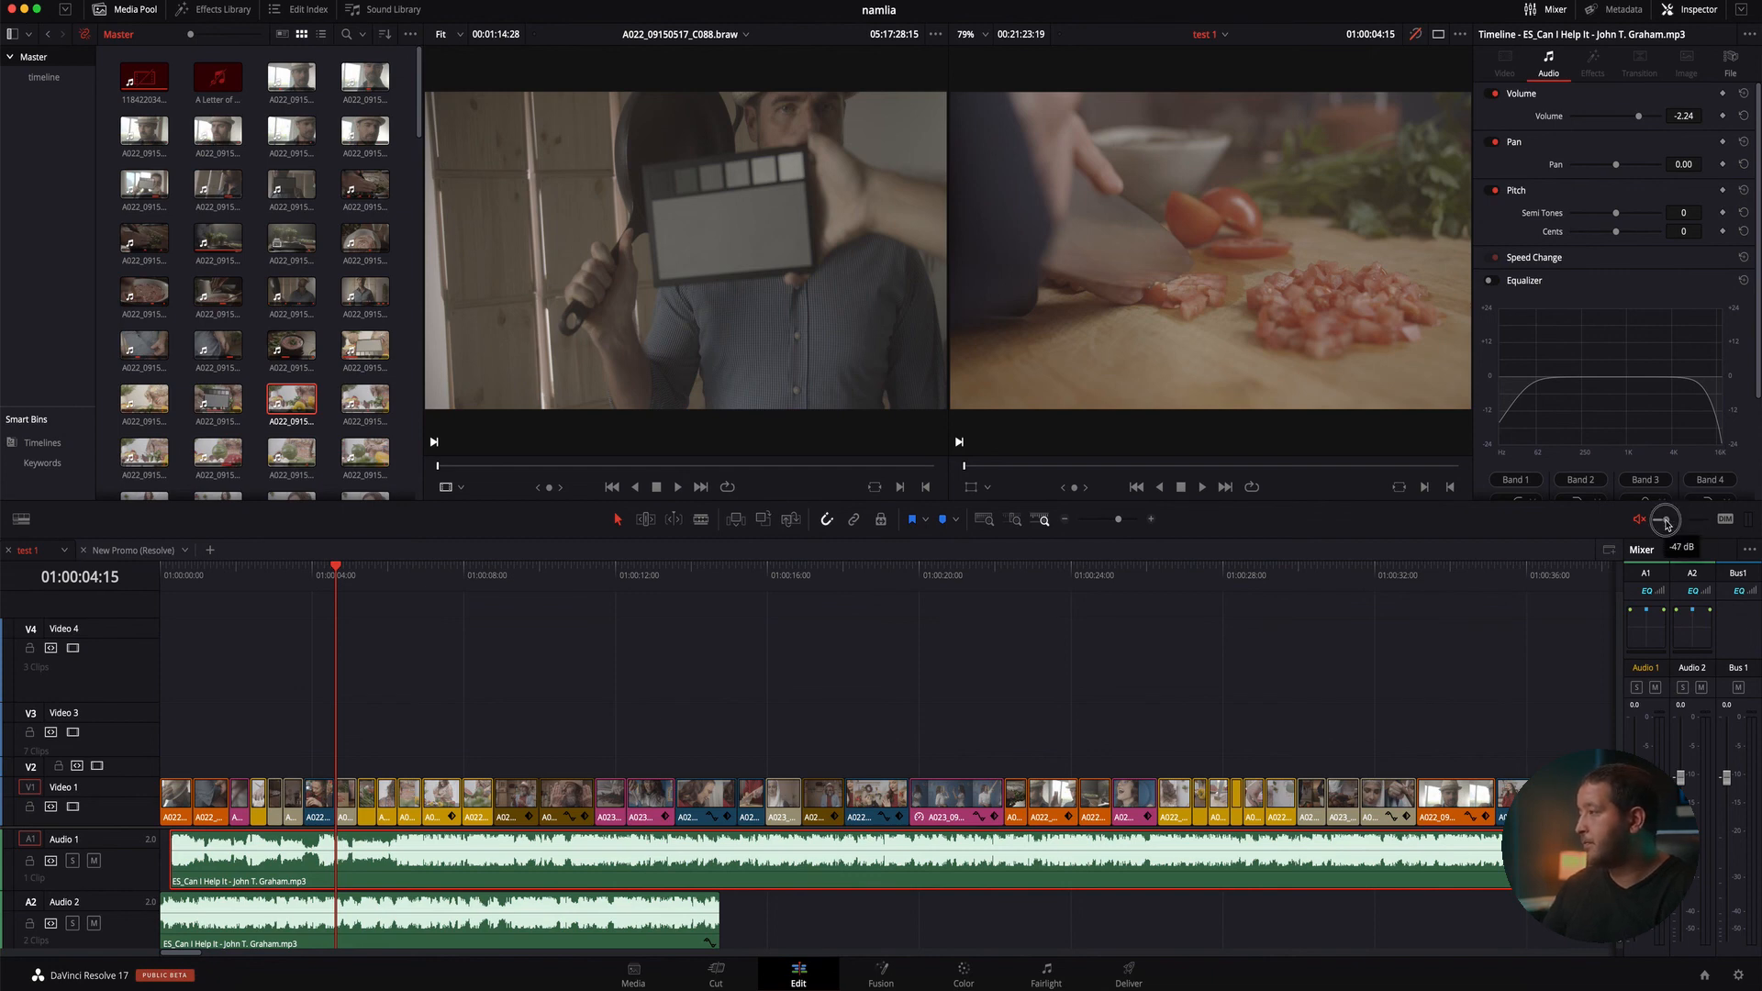
{"action": "left_click_drag", "start_coordinate": [1681, 520], "coordinate": [1664, 519]}
{"action": "key", "text": "space"}
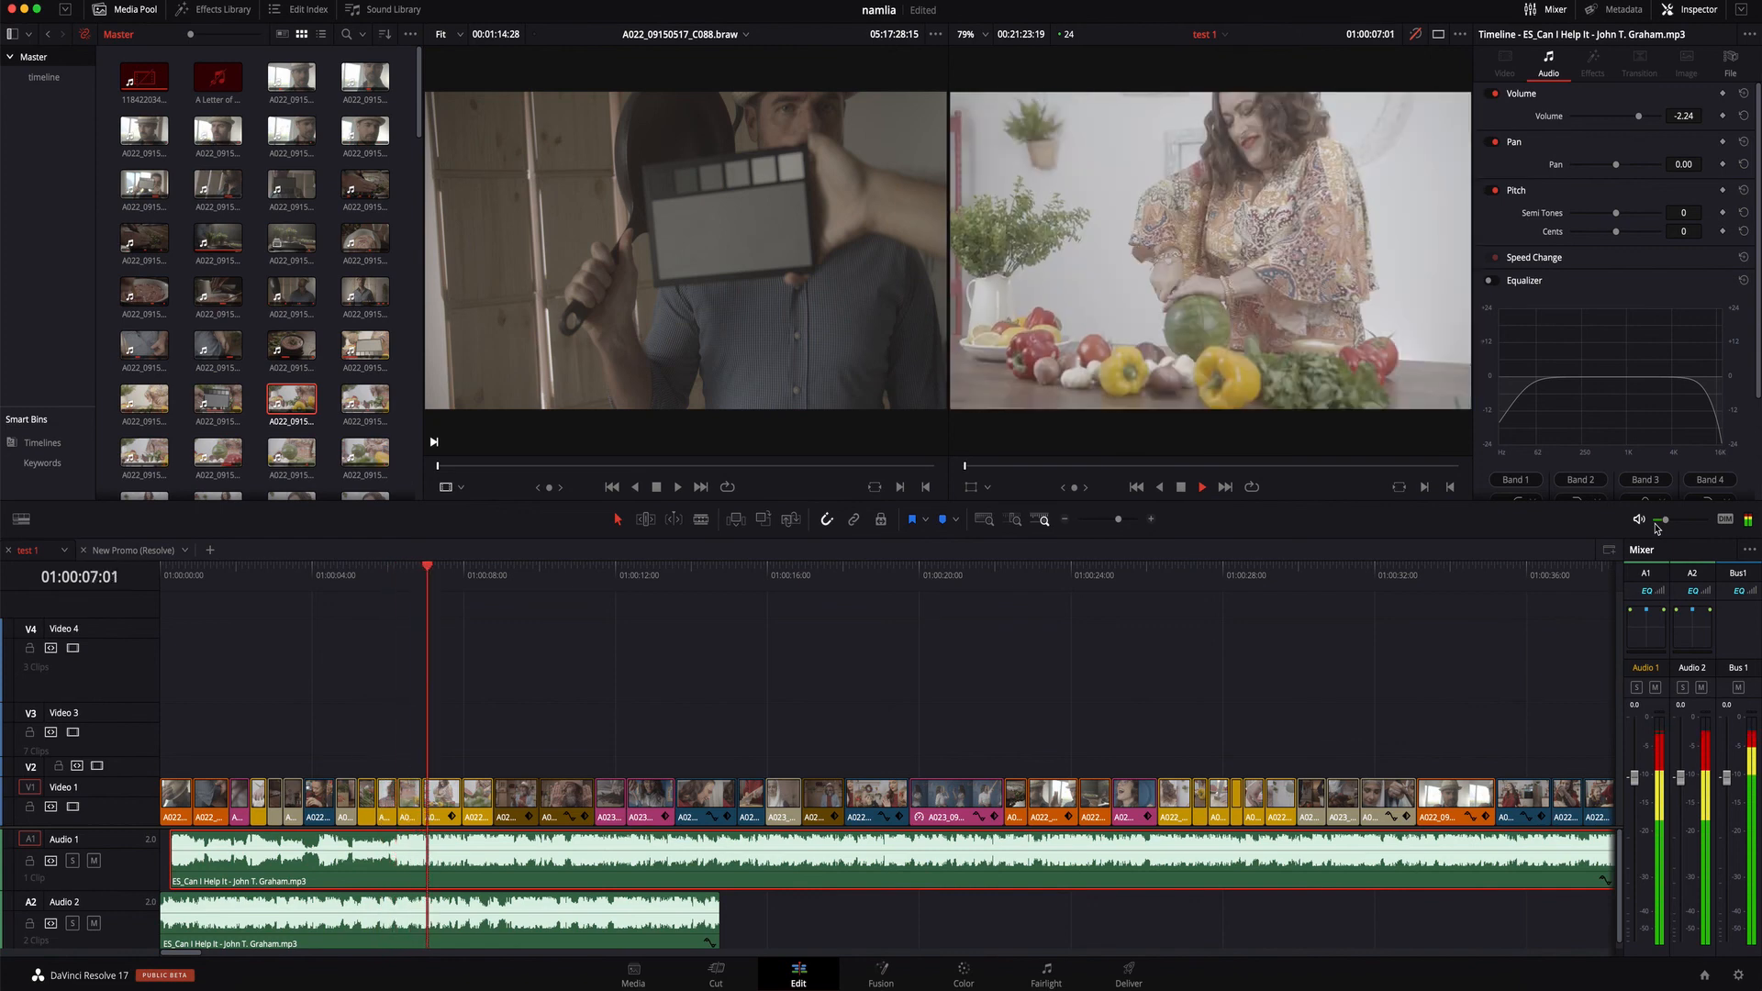
{"action": "key", "text": "space"}
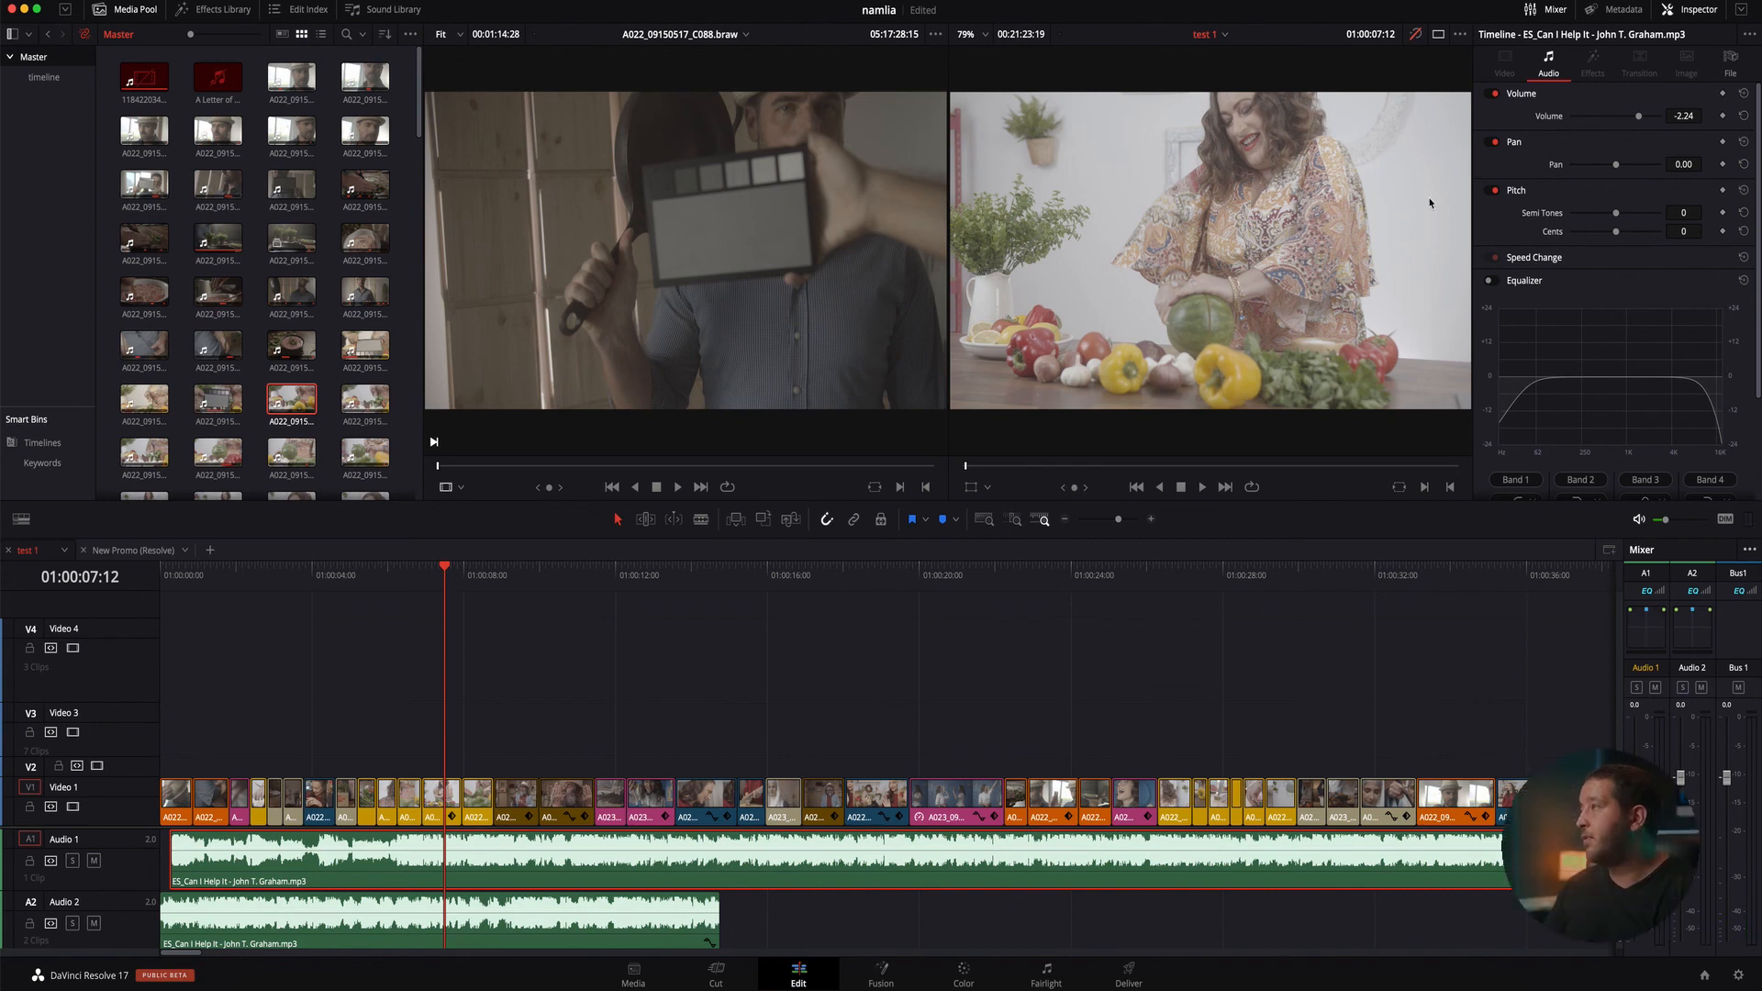
Toggle the mixer, leaving it hidden, and play the timeline to check the compact audio meter
{"action": "left_click", "coordinate": [1552, 11]}
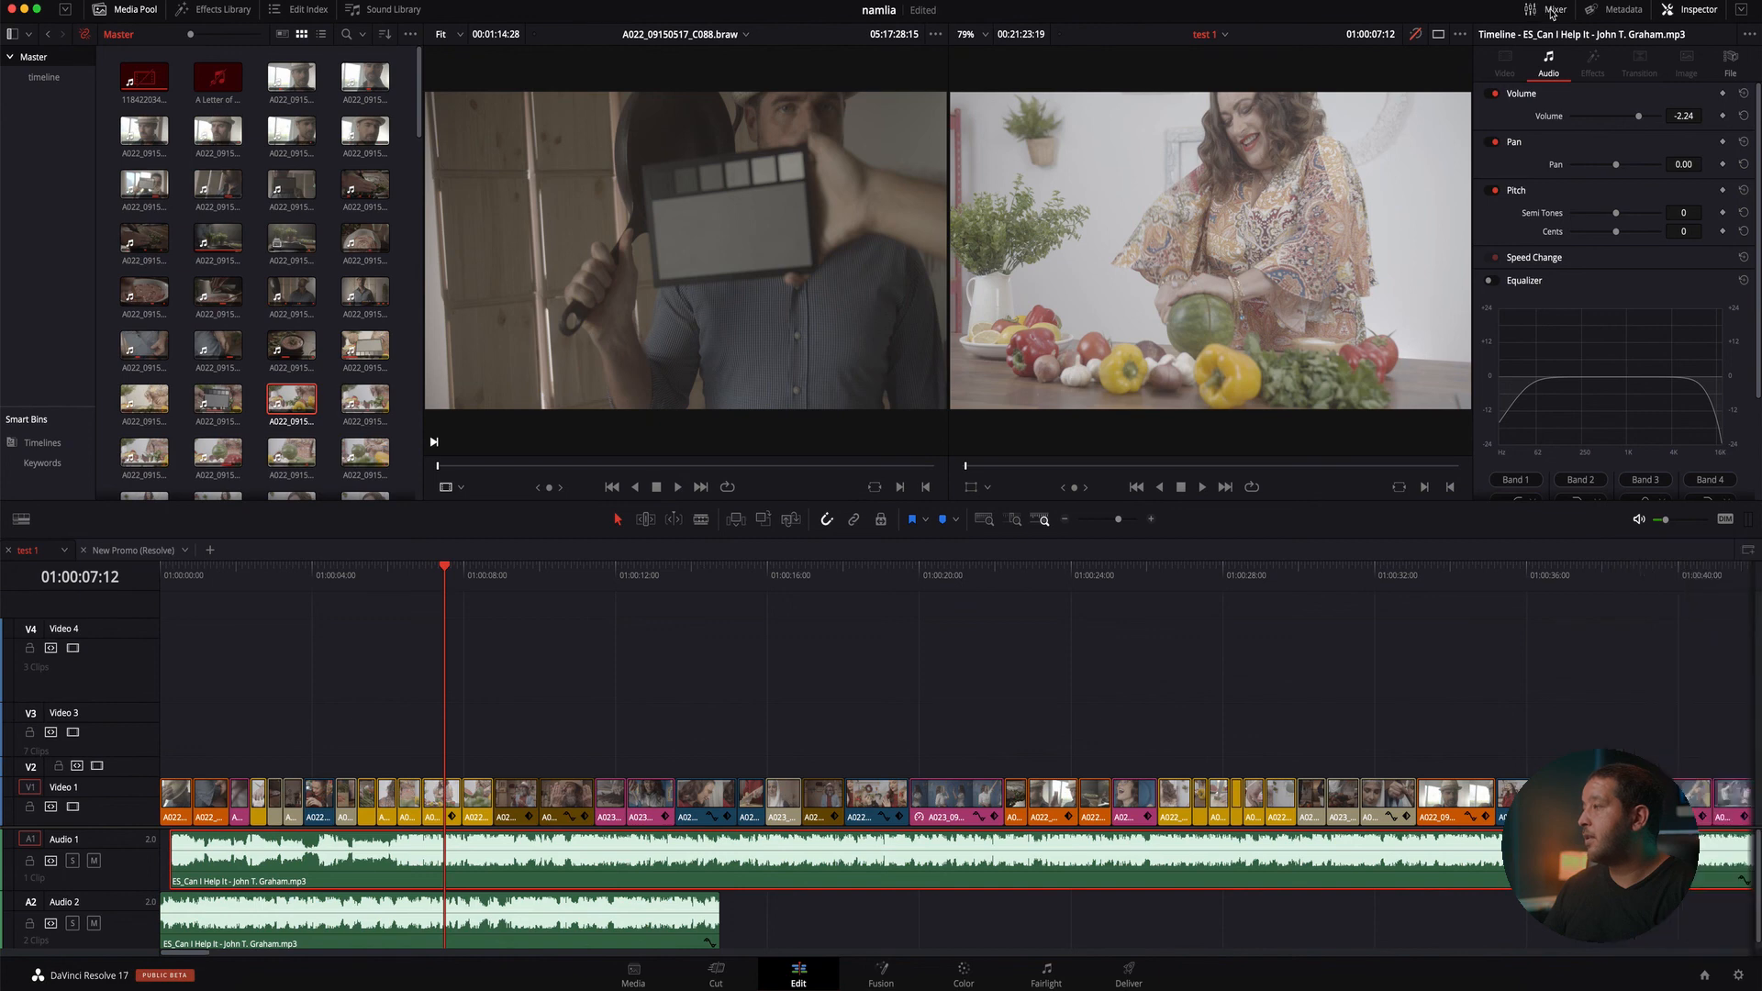
{"action": "left_click", "coordinate": [1553, 11]}
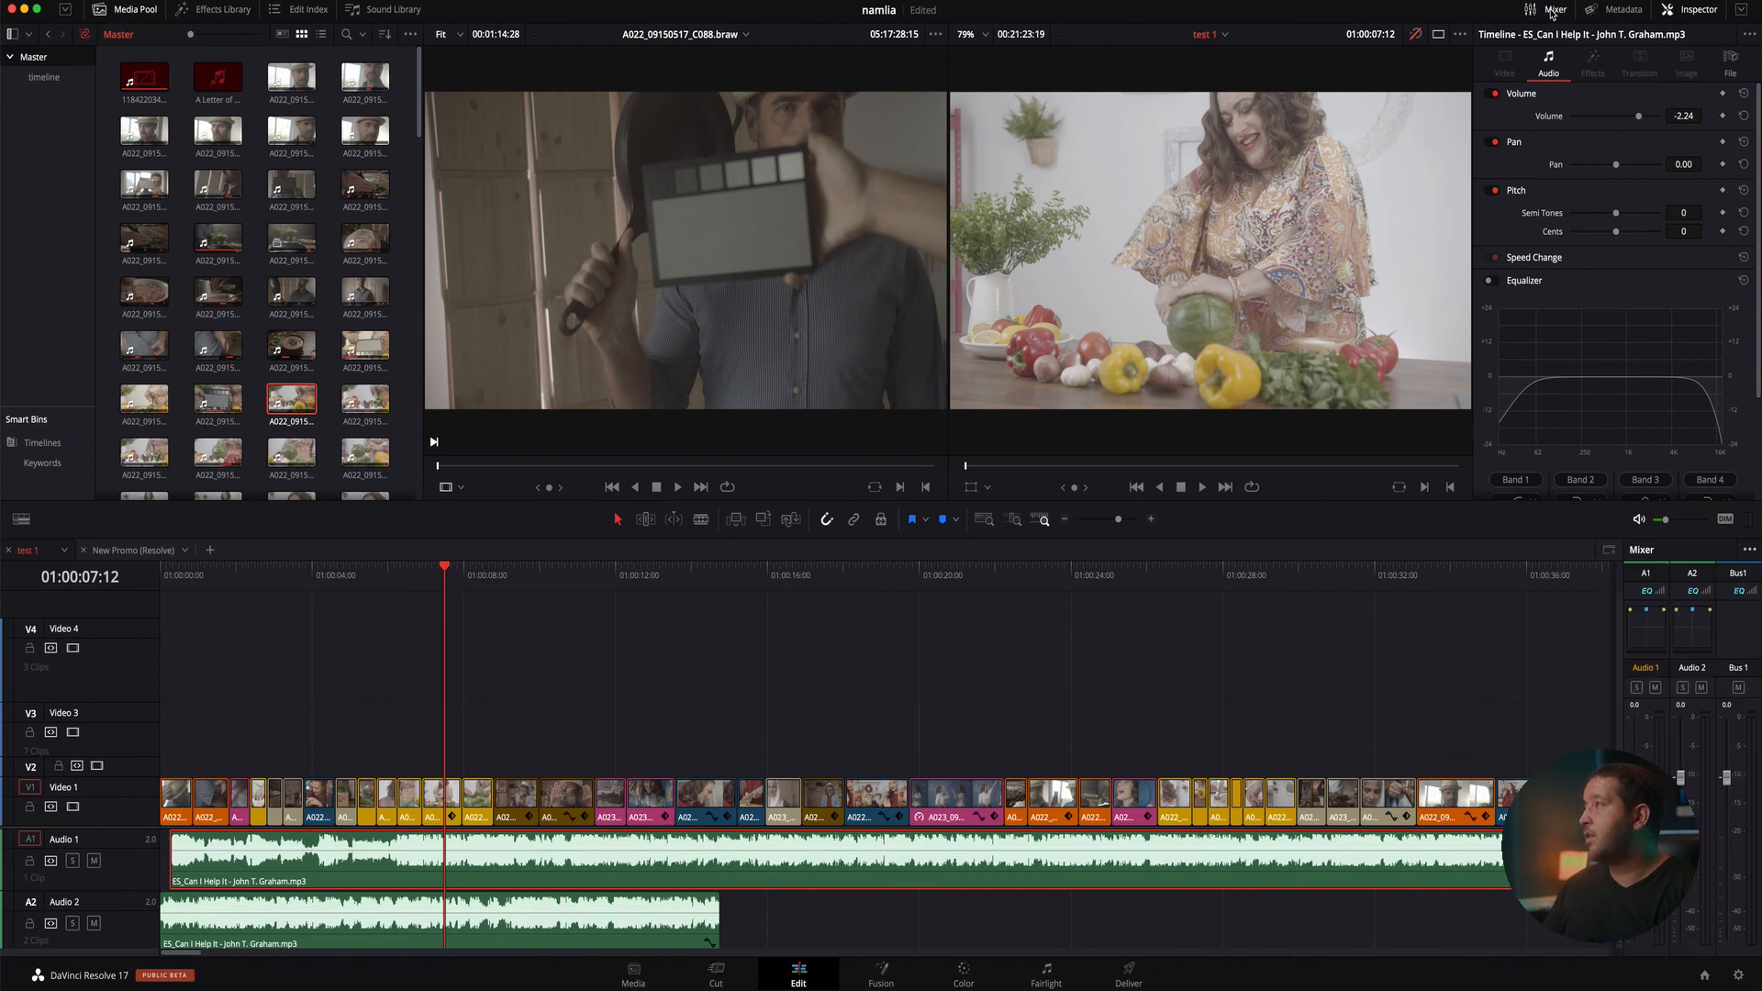
{"action": "left_click", "coordinate": [1552, 11]}
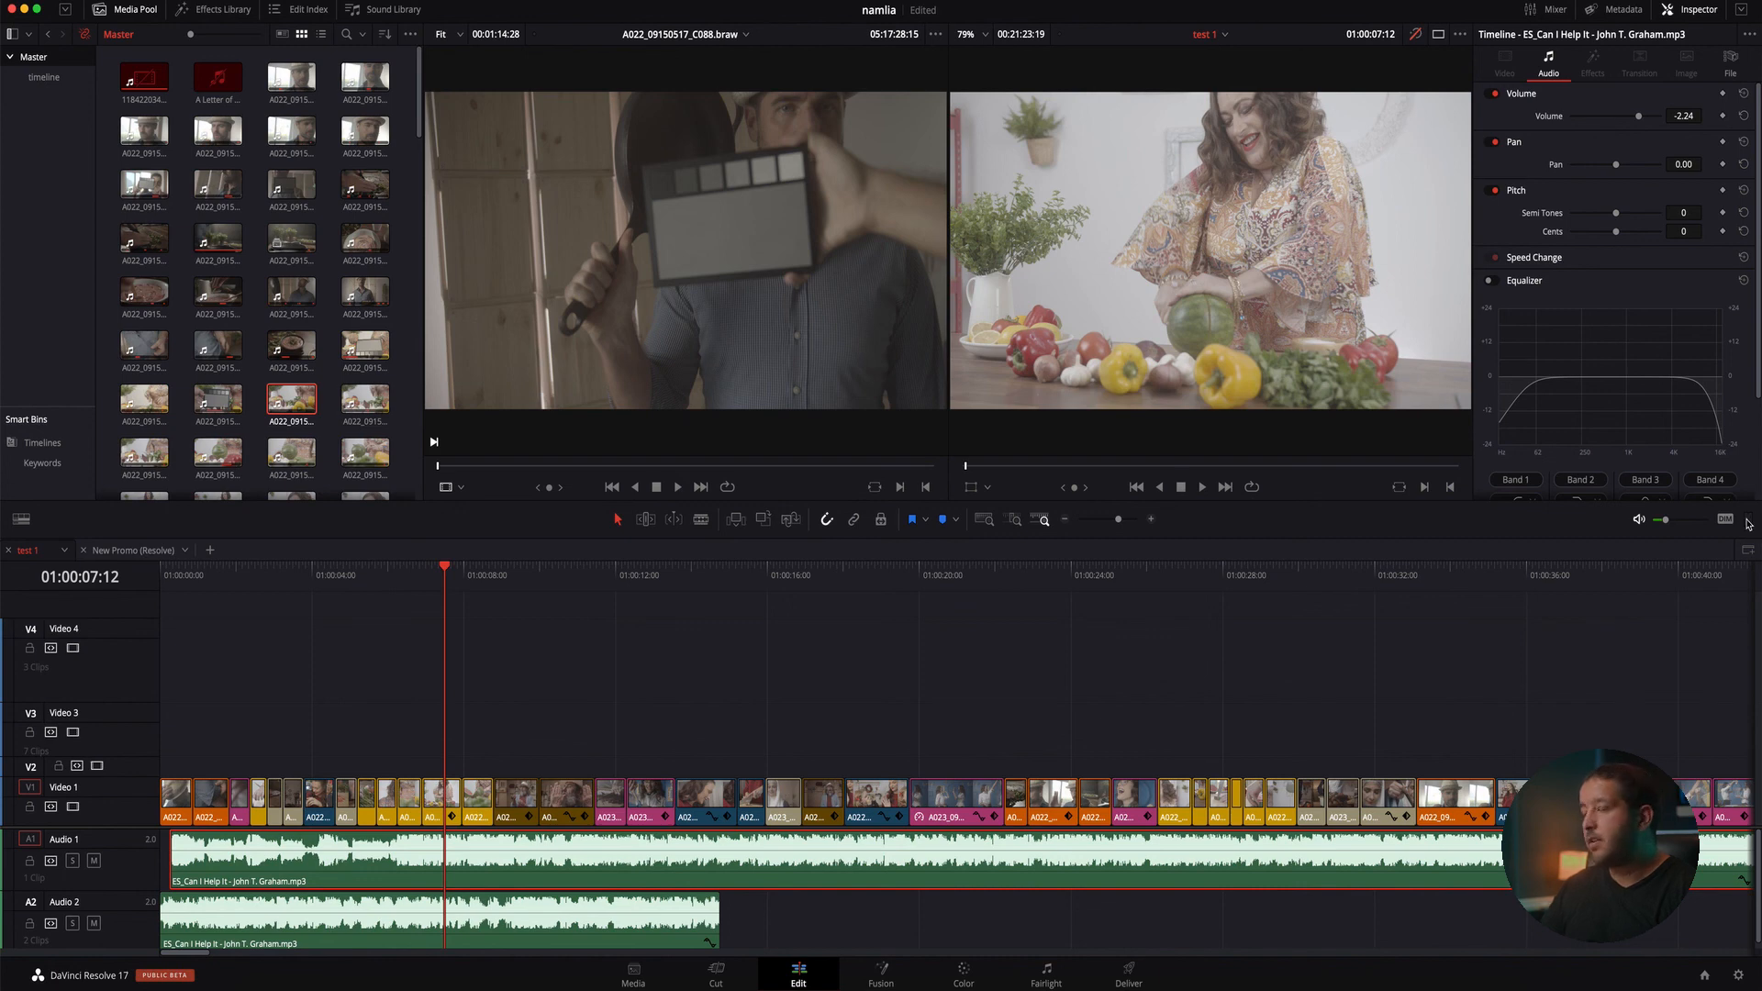
{"action": "key", "text": "space"}
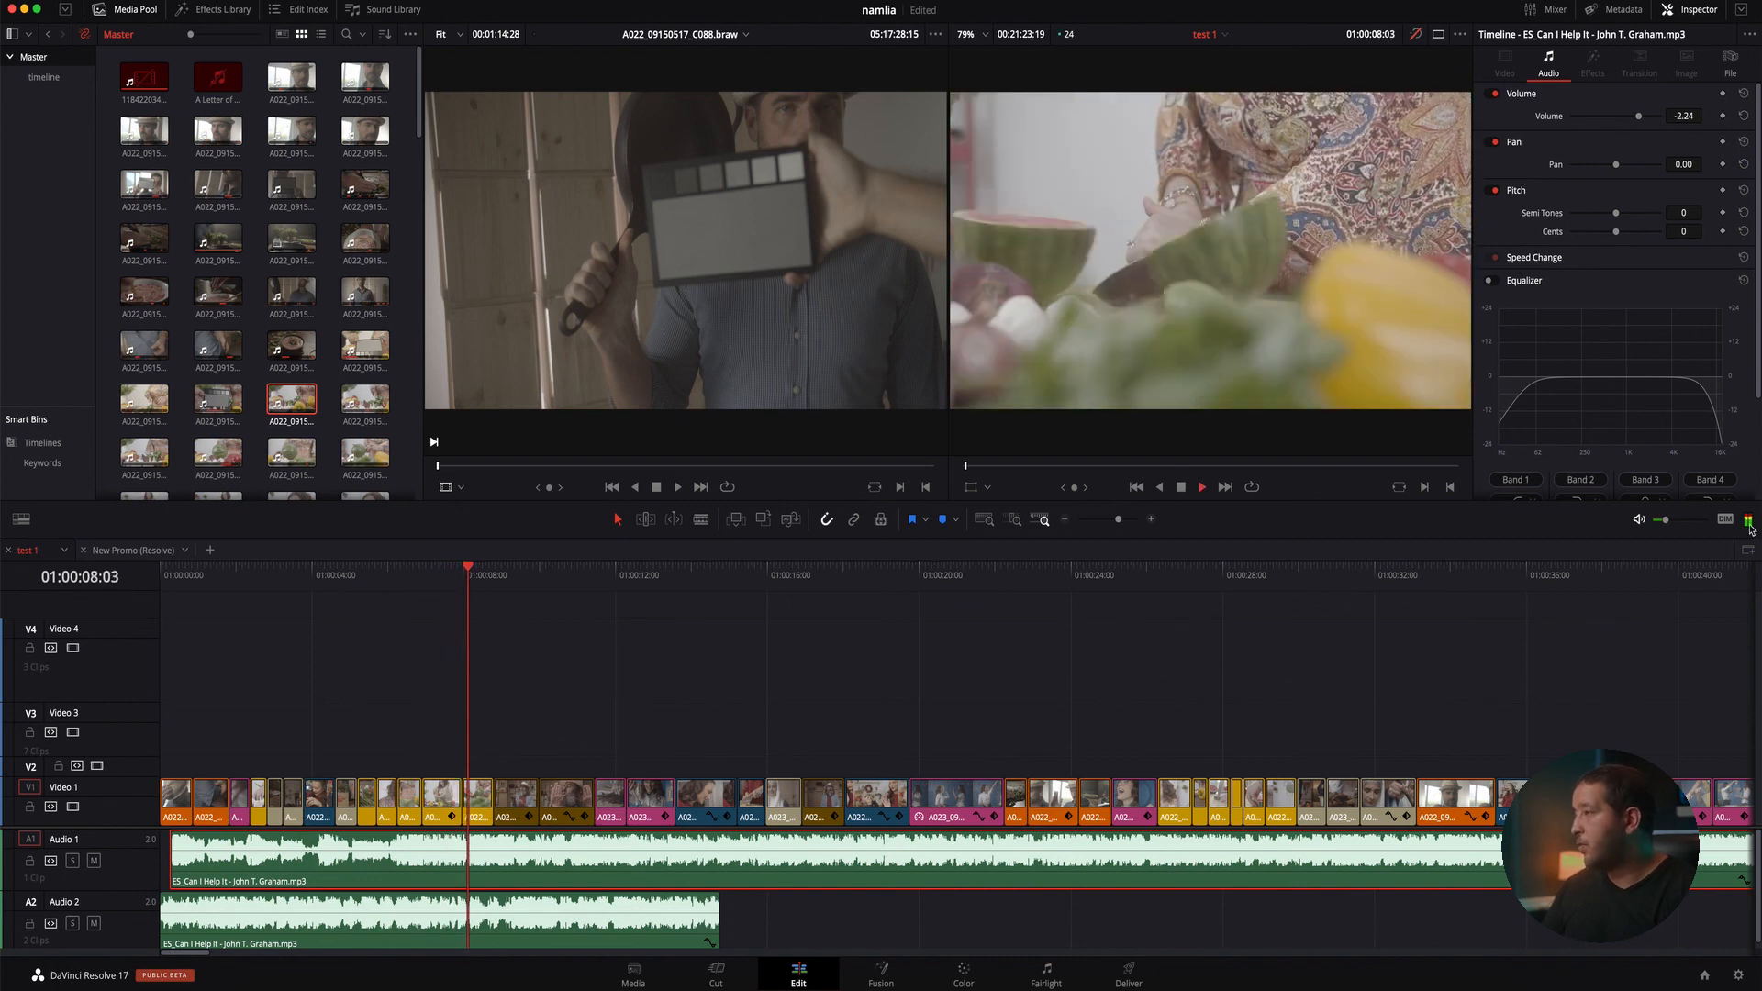